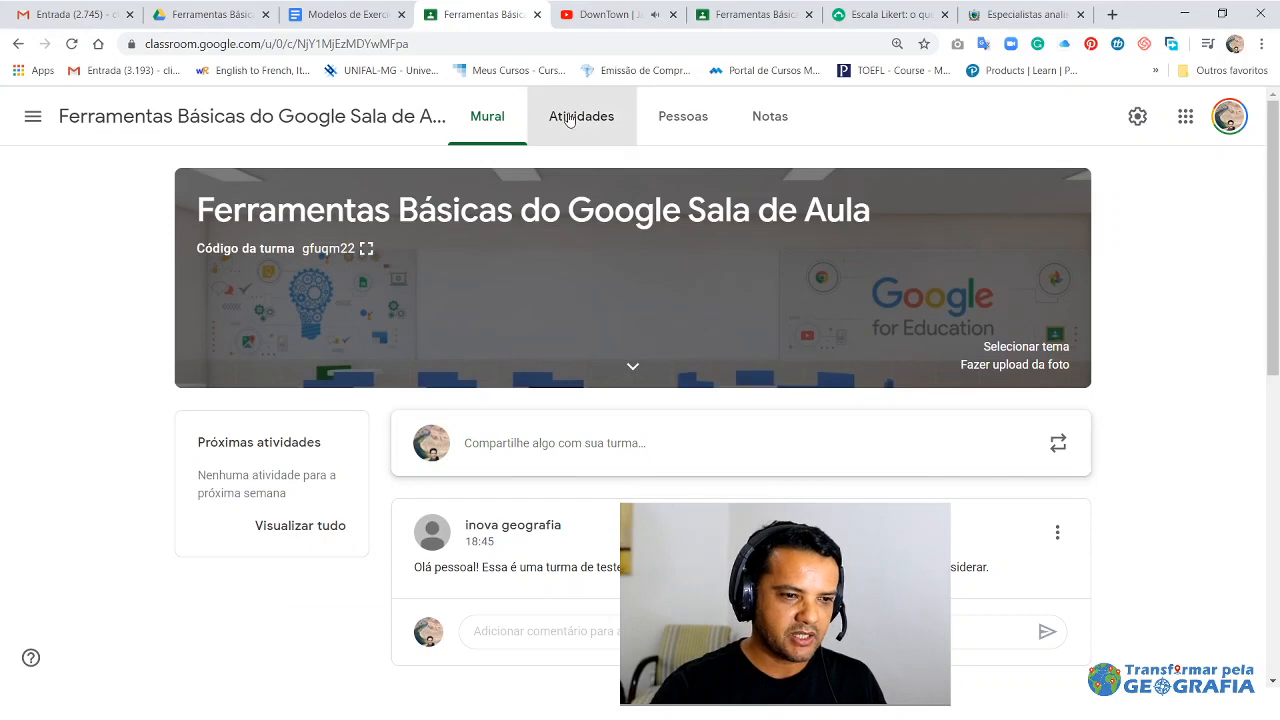
- Start a new assignment of type Atividade among the class's activities
scroll(565, 280, "down", 2)
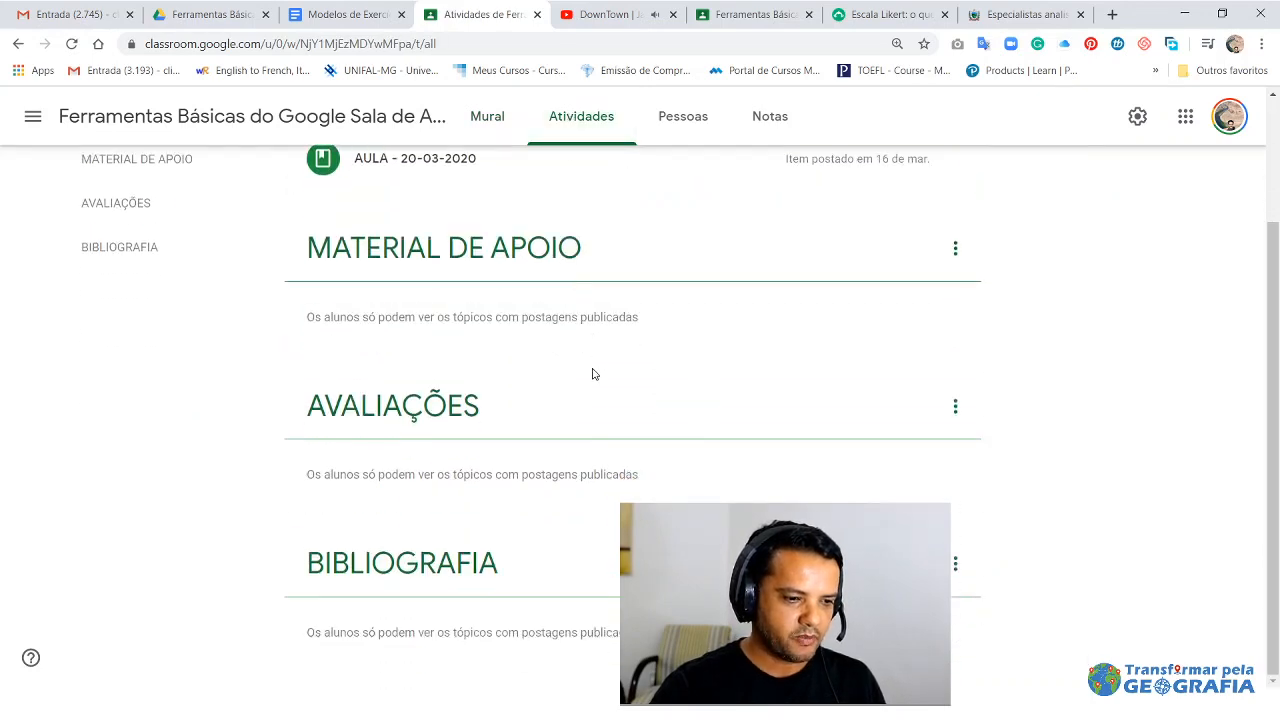
scroll(553, 450, "up", 2)
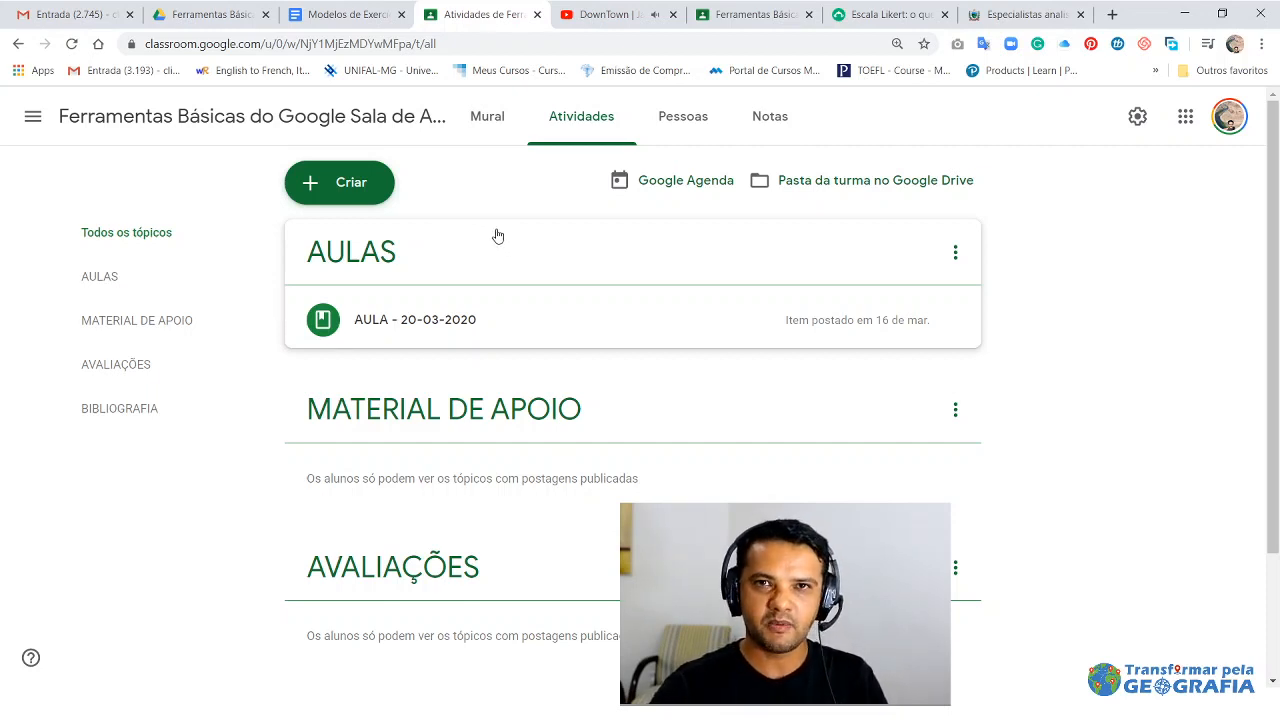
left_click(340, 182)
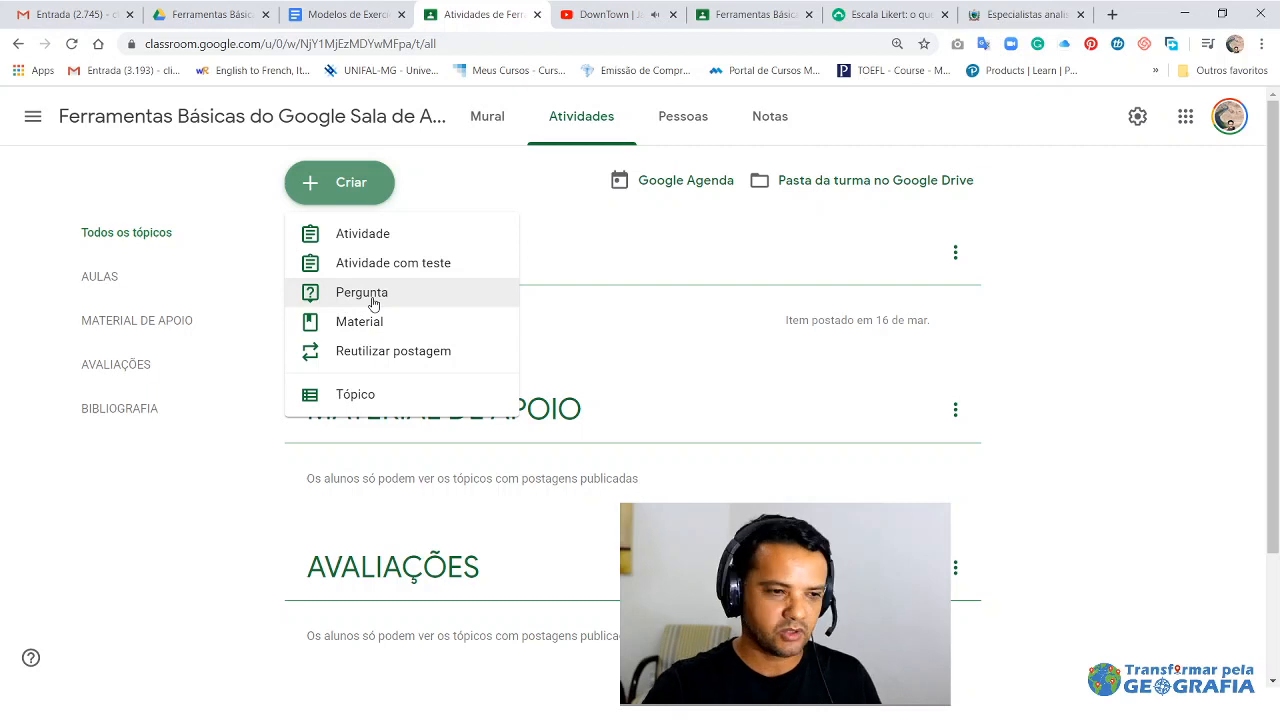
left_click(373, 229)
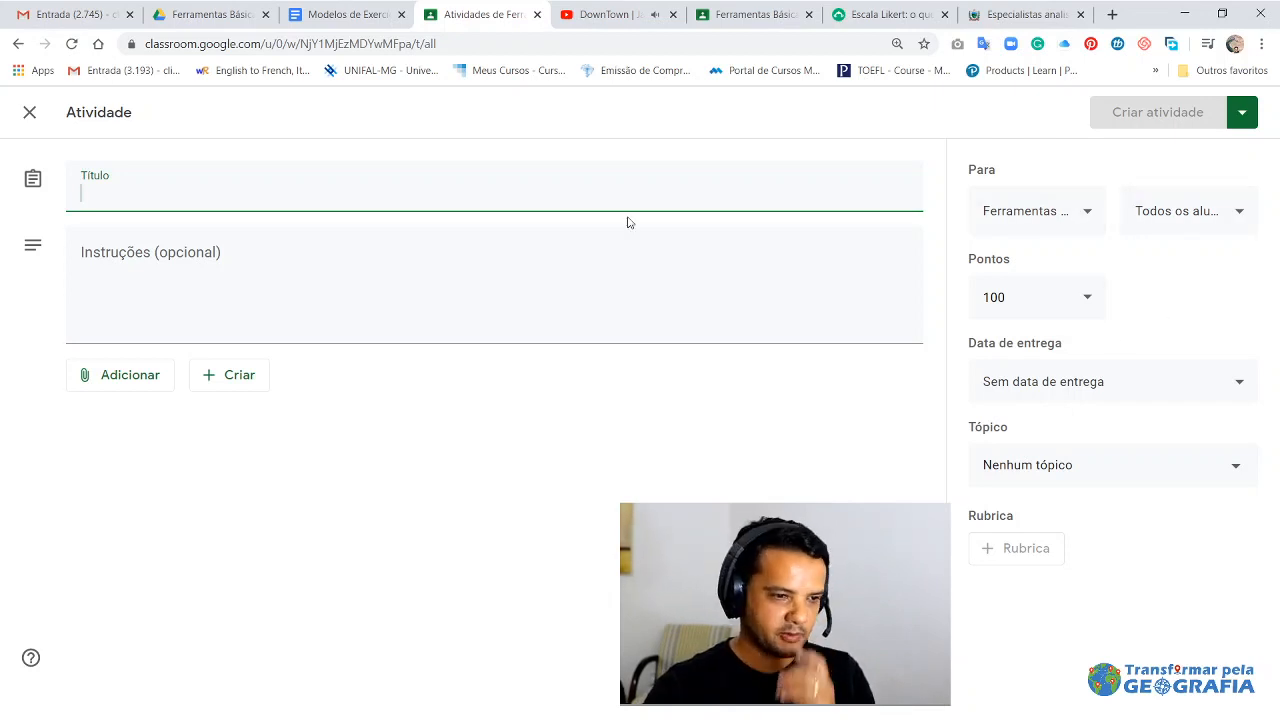
- Copy the bold Exercício 1 heading from the Modelos de Exercícios document into the activity's title
left_click(343, 15)
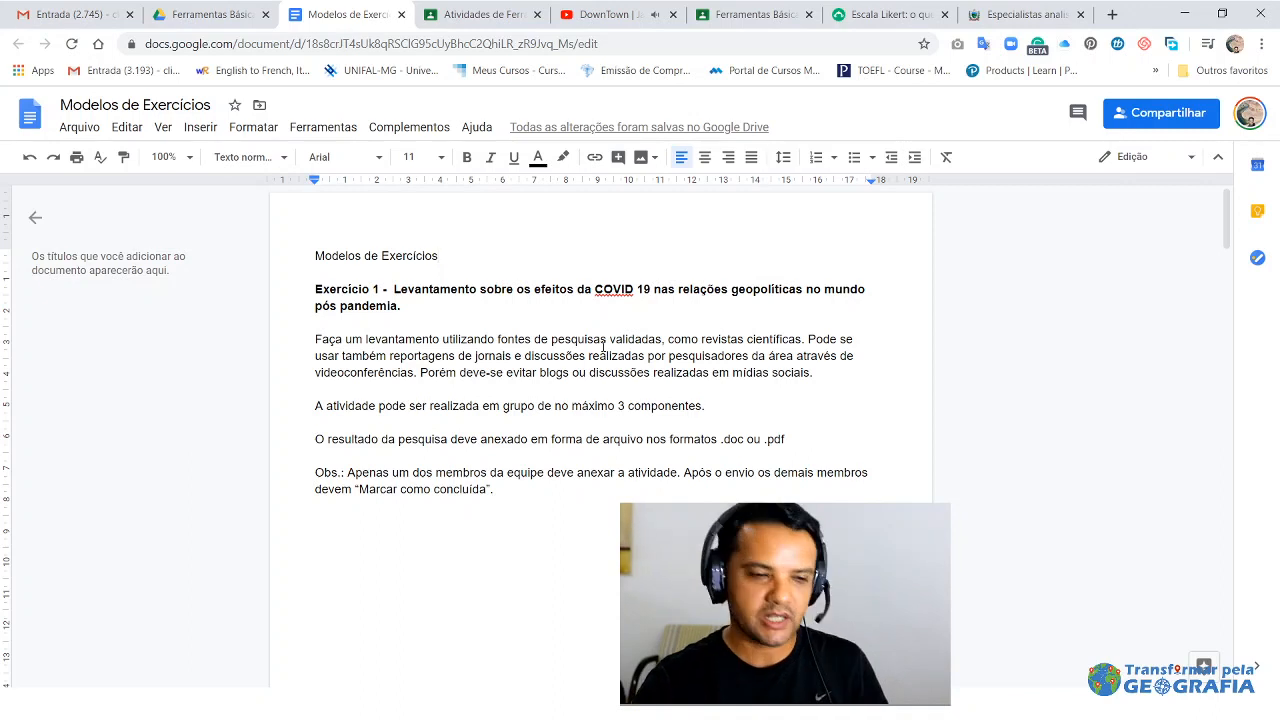
left_click_drag(404, 302, 316, 286)
key("ctrl+c")
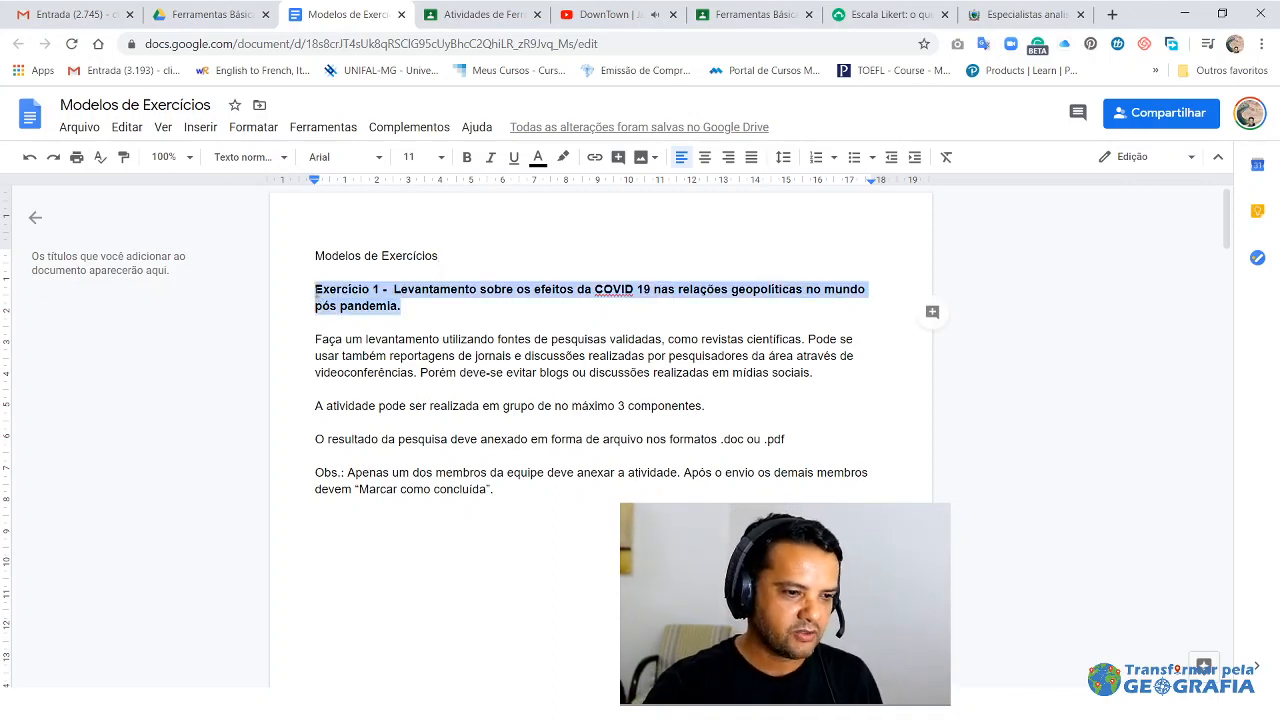
left_click(480, 14)
key("ctrl+v")
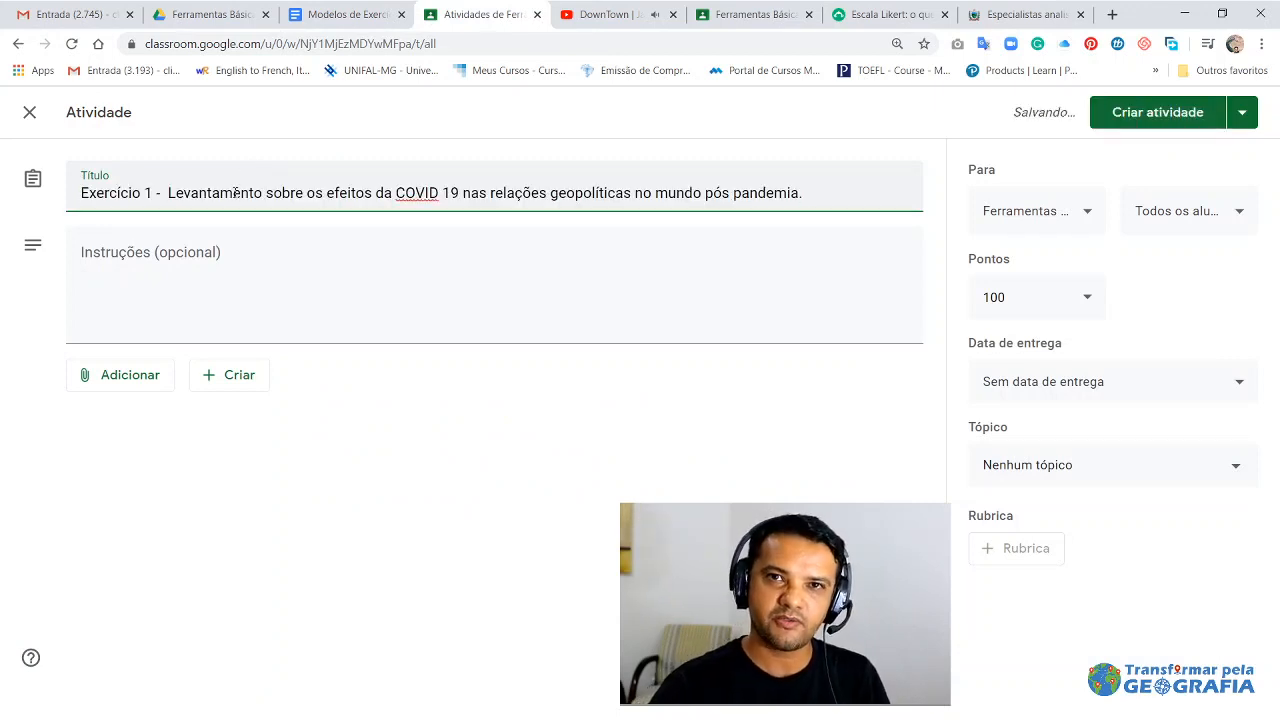
- Copy the "Faça um levantamento" paragraph from the Modelos de Exercícios document into the activity's instructions
left_click(240, 251)
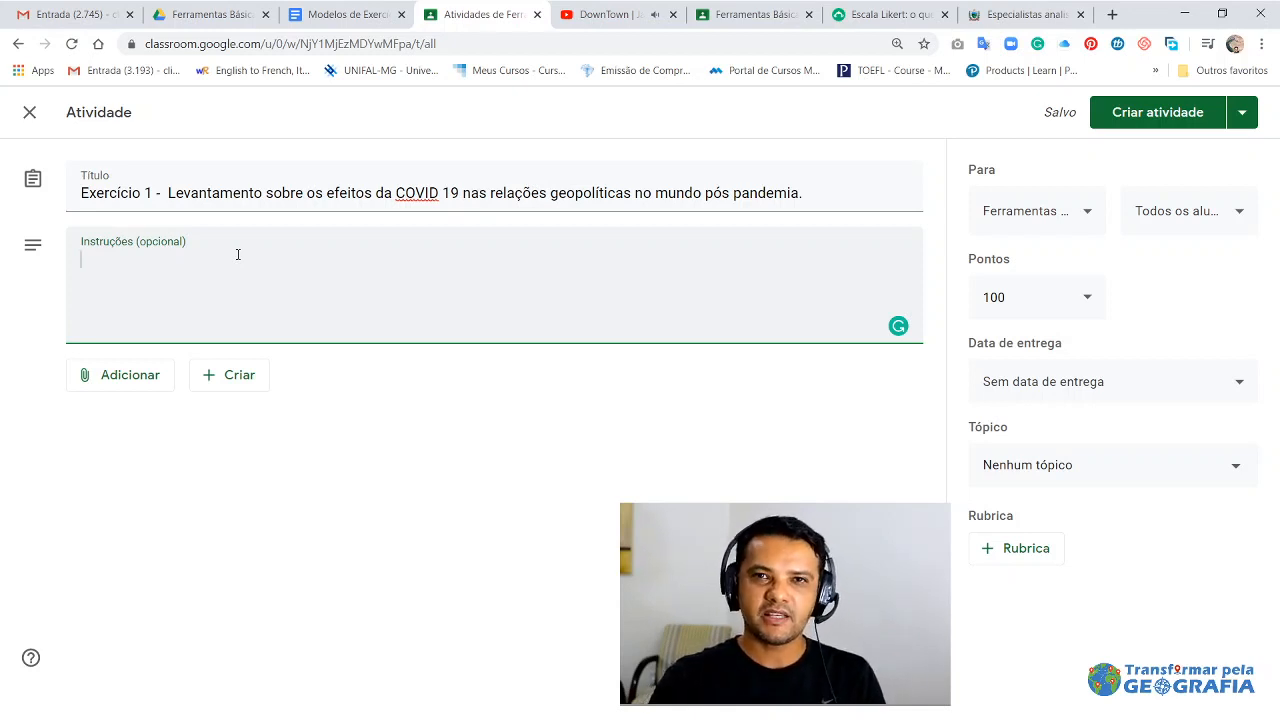
left_click(325, 12)
left_click_drag(312, 338, 610, 387)
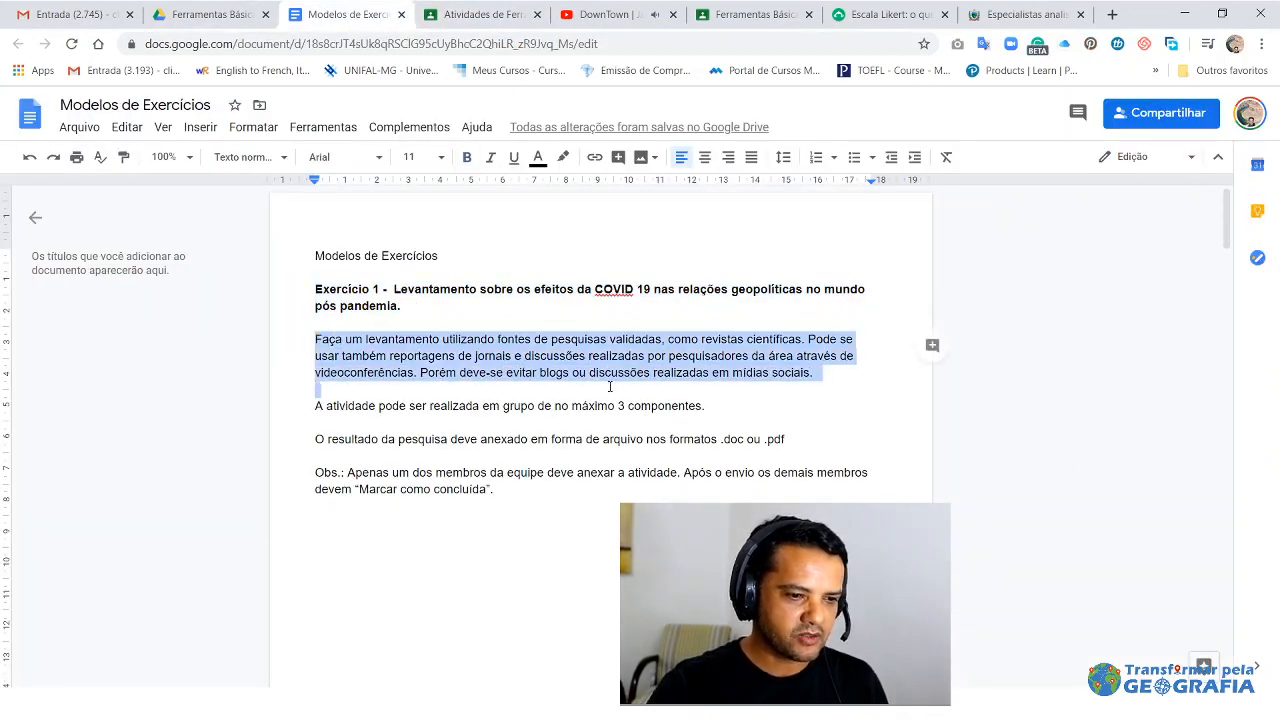
left_click_drag(826, 382, 826, 376)
key("ctrl+c")
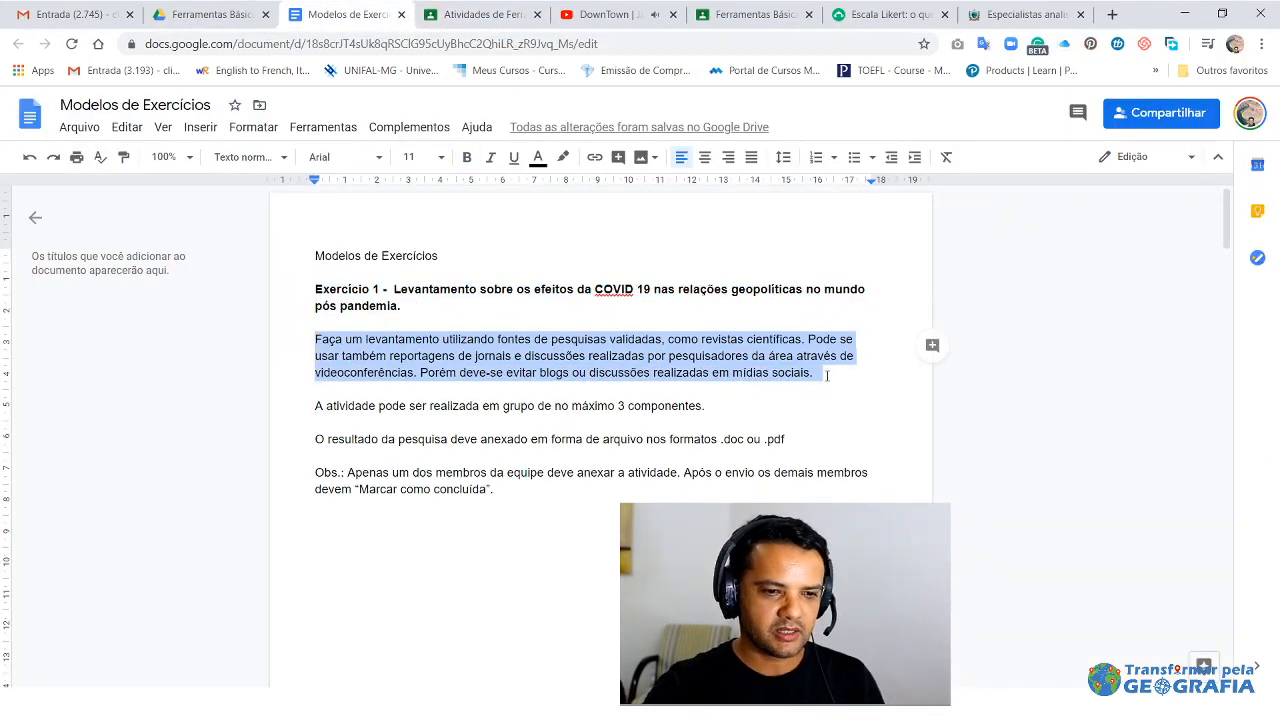
left_click(482, 14)
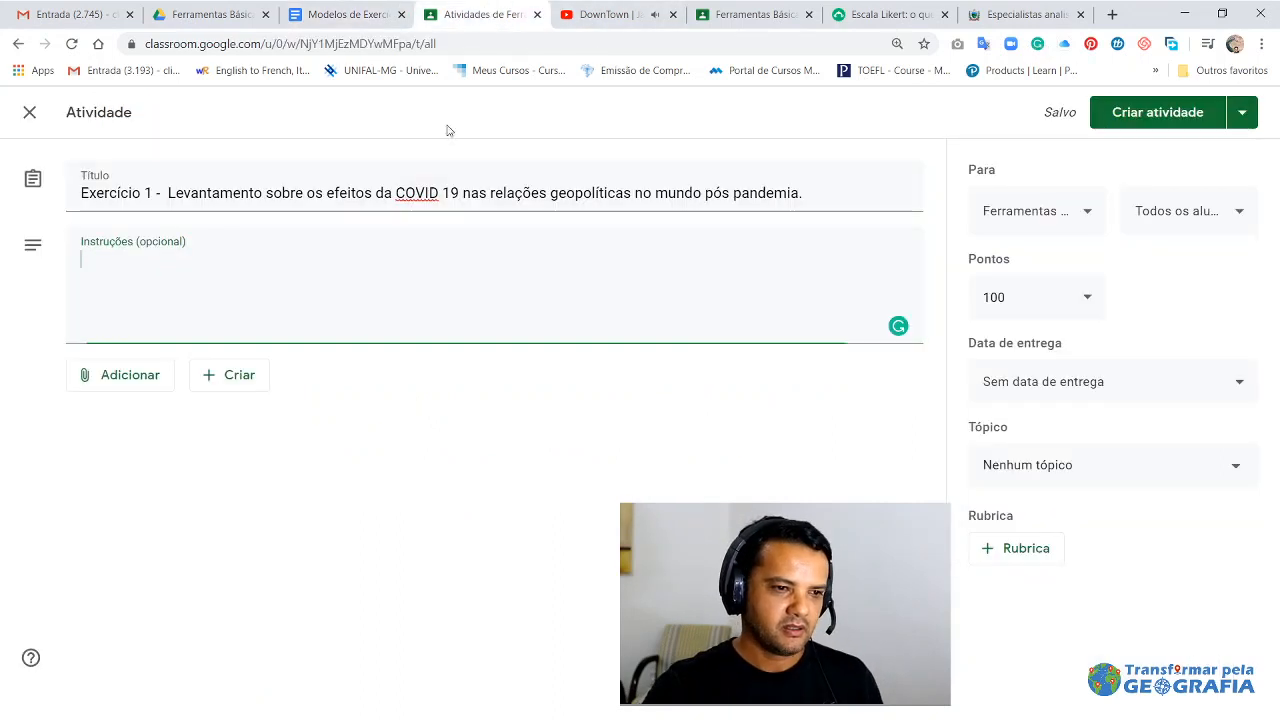
left_click(330, 254)
key("ctrl+v")
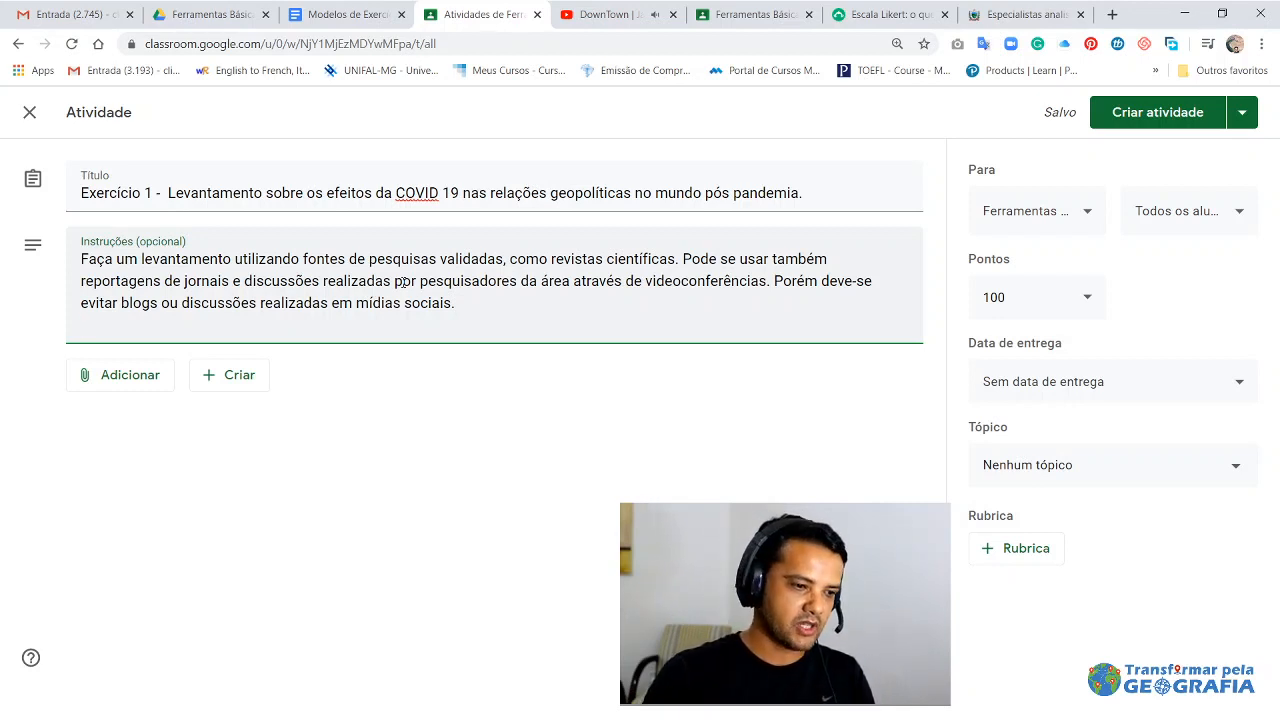
- Copy the sentence about groups of no máximo 3 componentes from the exercises document to the end of the instructions
left_click(350, 16)
left_click(476, 406)
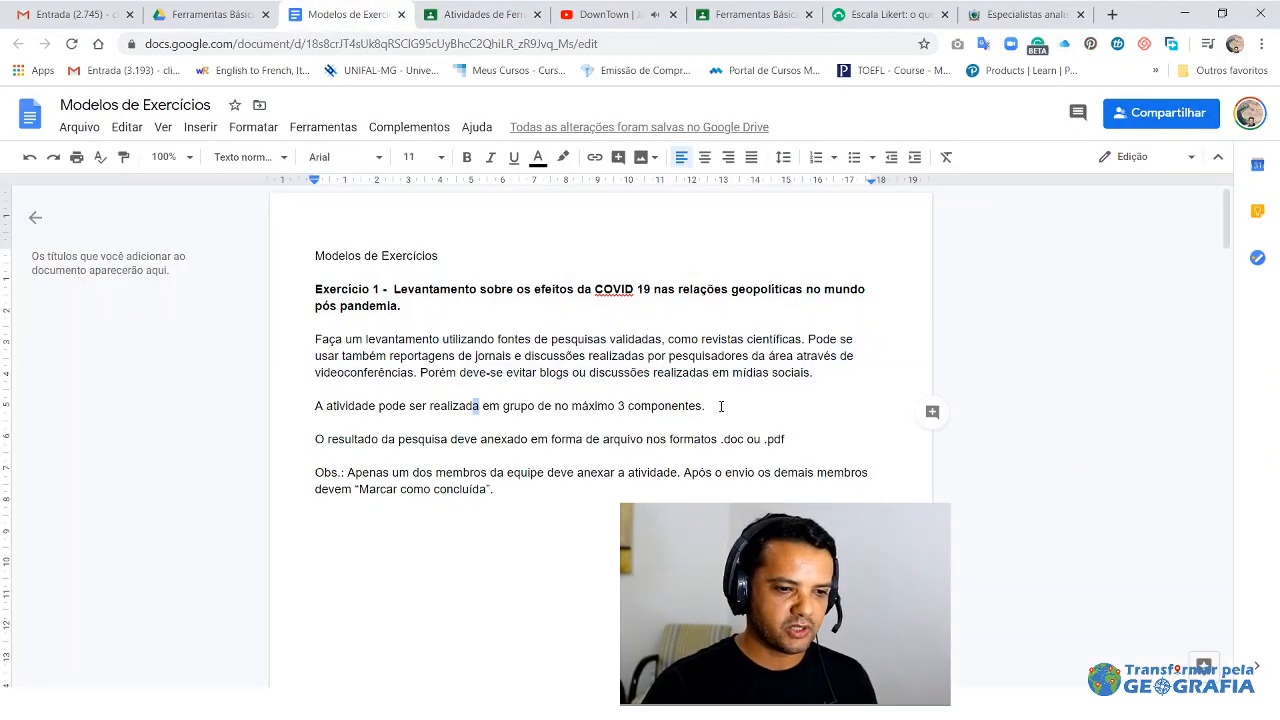
left_click_drag(720, 408, 307, 407)
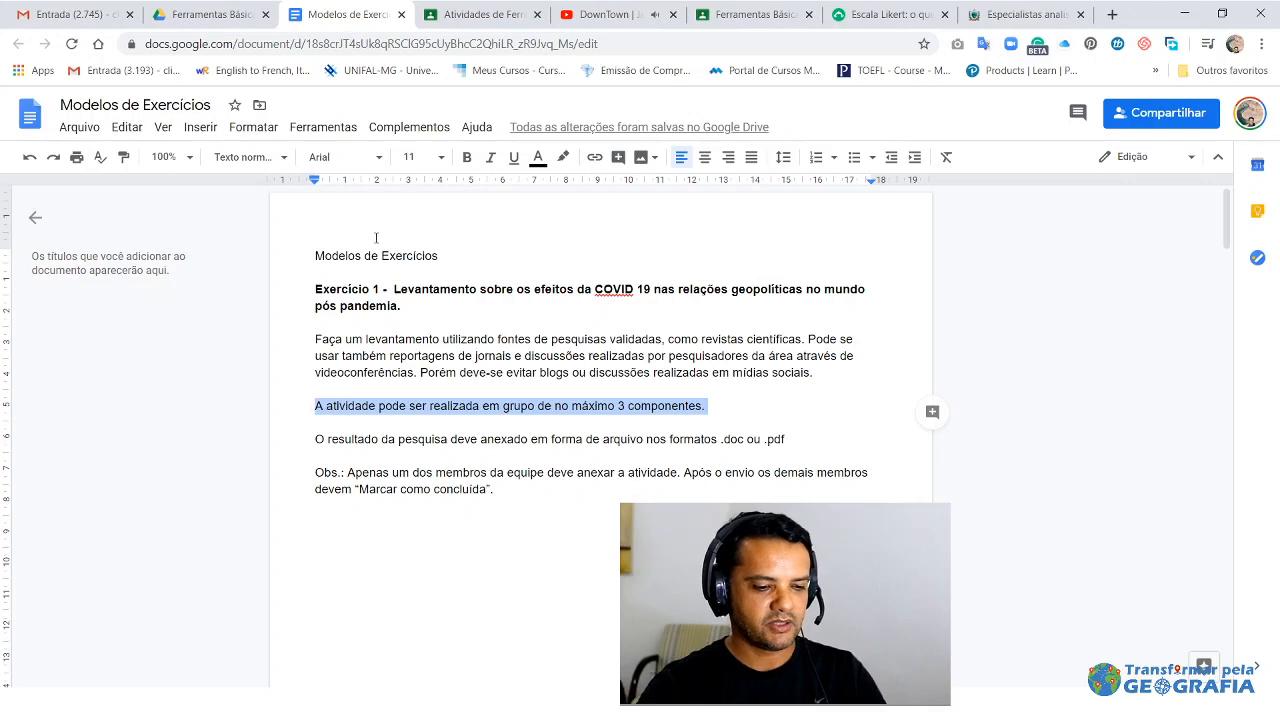
key("ctrl+c")
left_click(480, 14)
key("ctrl+v")
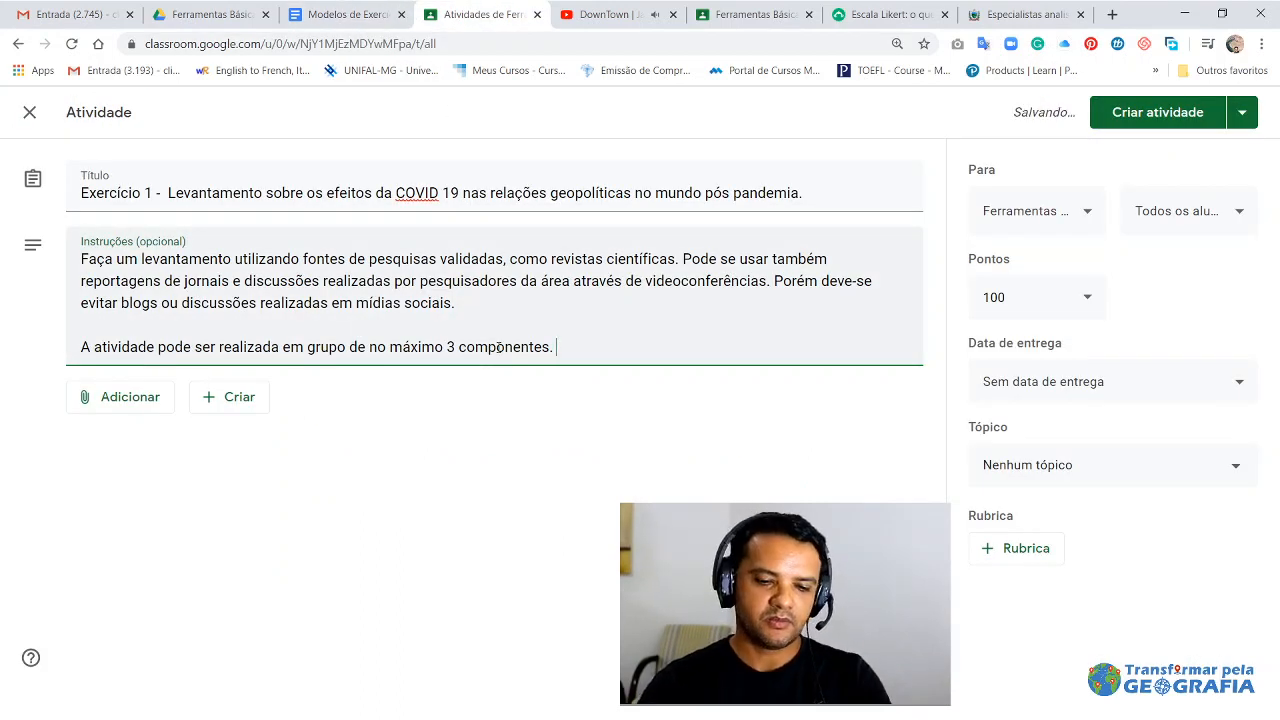
- Add the document's sentence on attaching the result as .doc ou .pdf to the instructions, separated by a blank line
key("Return")
key("Return")
key("Return")
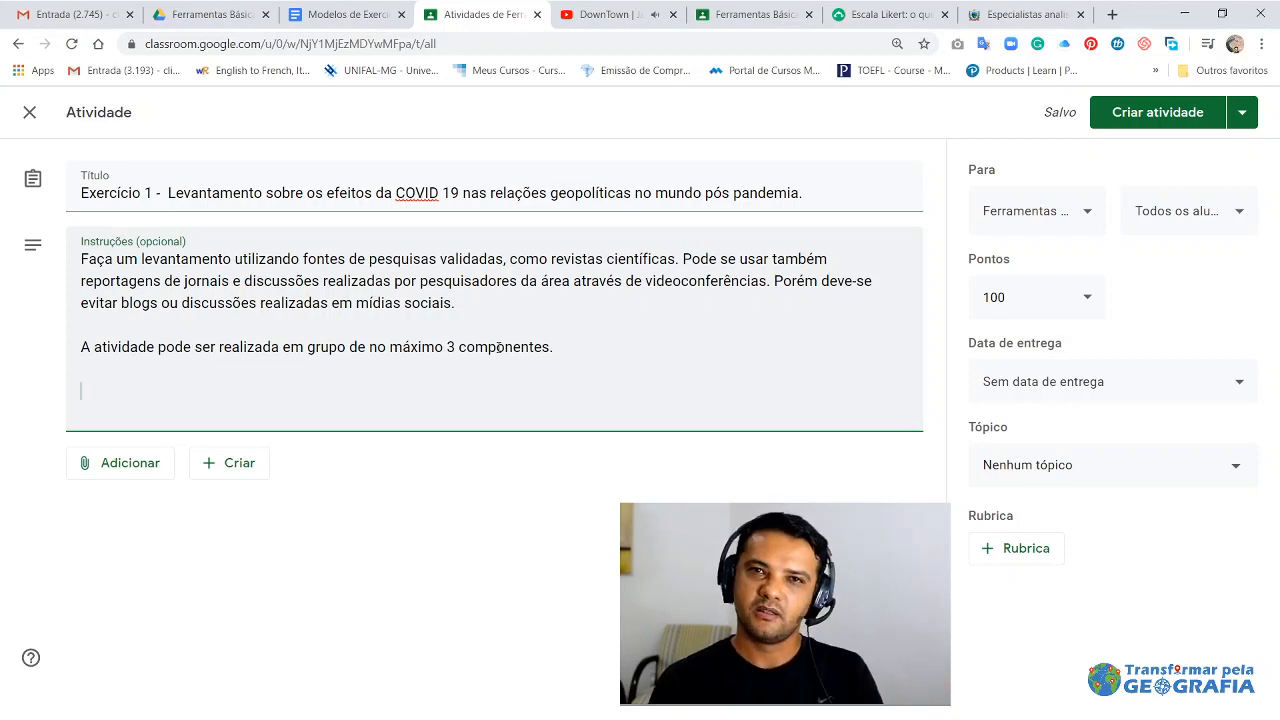
left_click(345, 14)
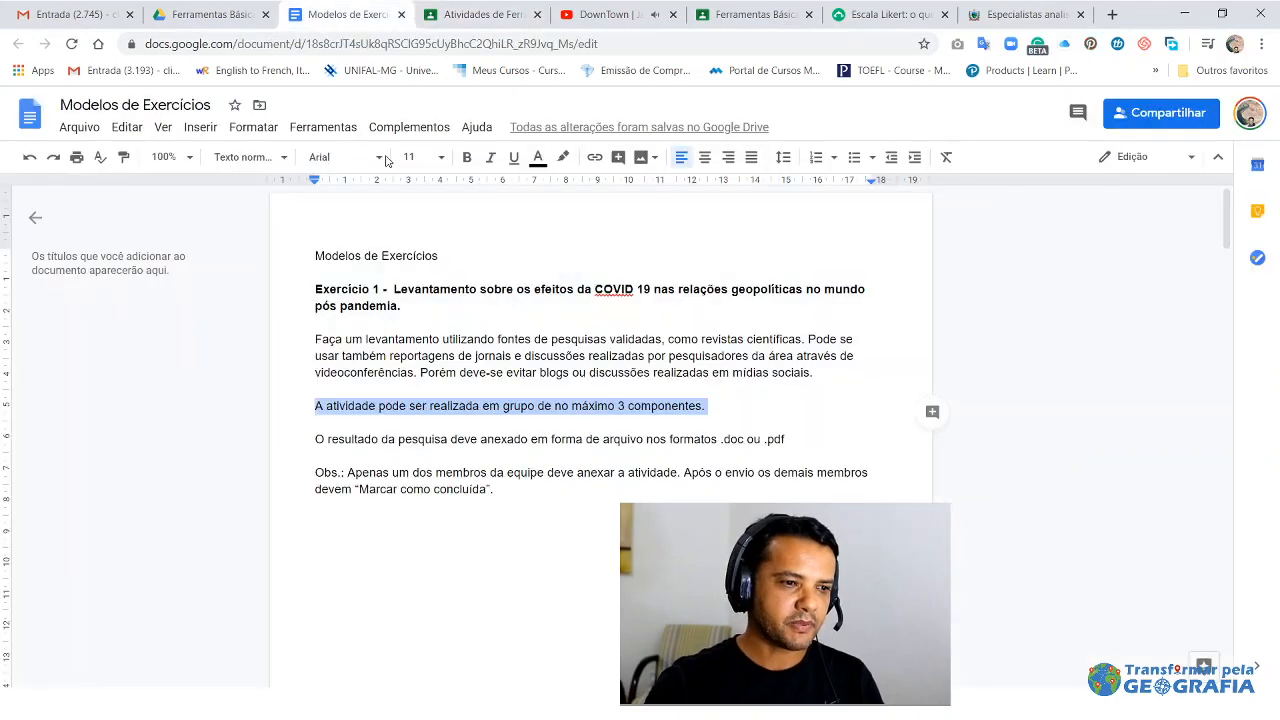
left_click(742, 449)
left_click_drag(742, 445, 311, 437)
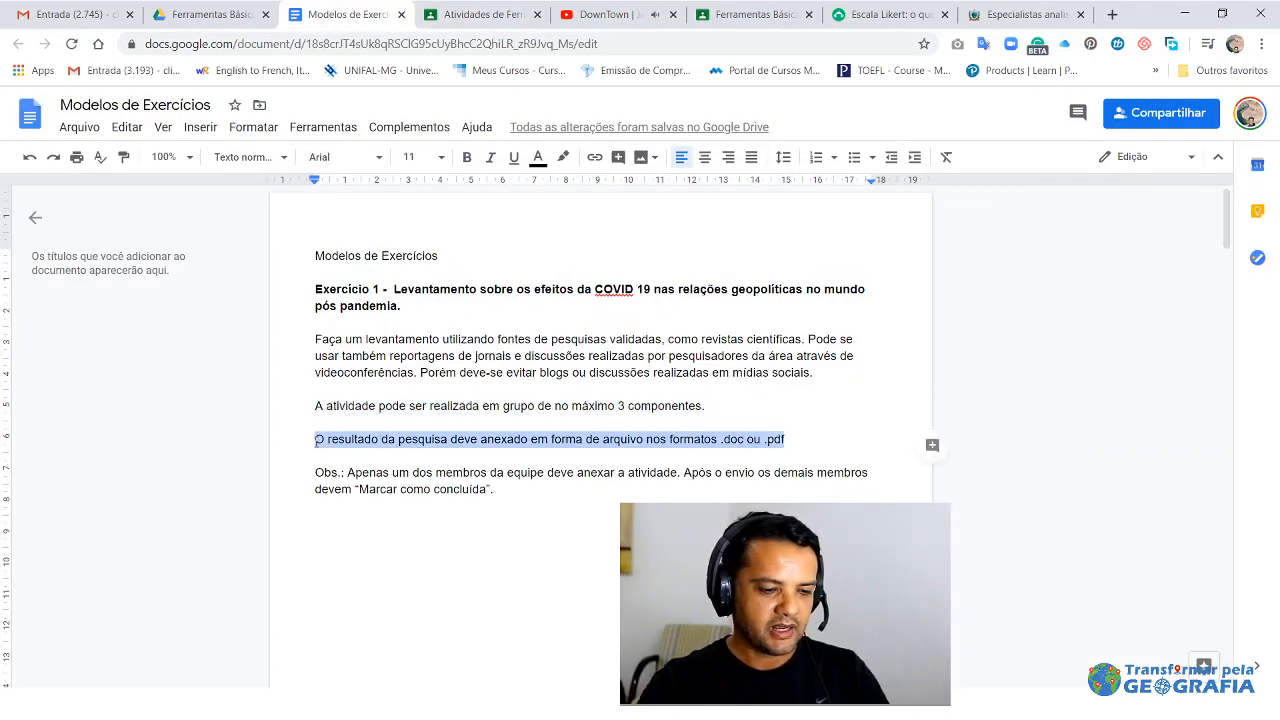
left_click(489, 18)
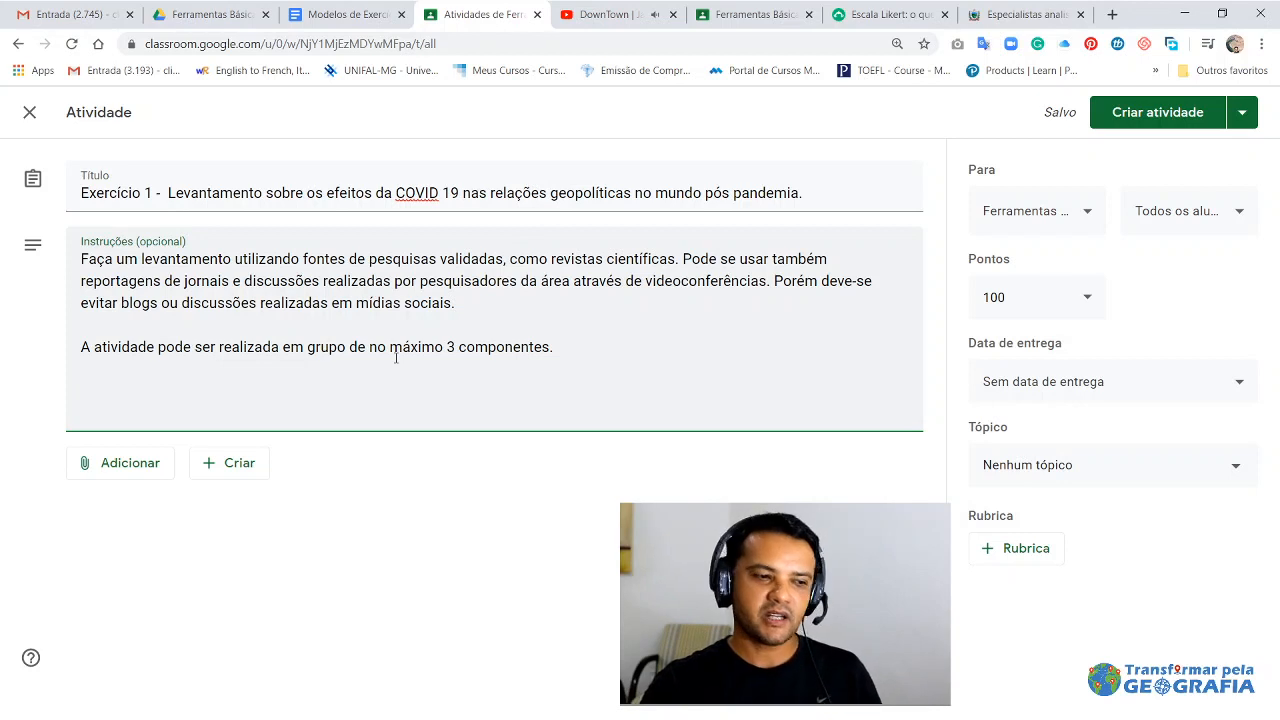
key("ctrl+v")
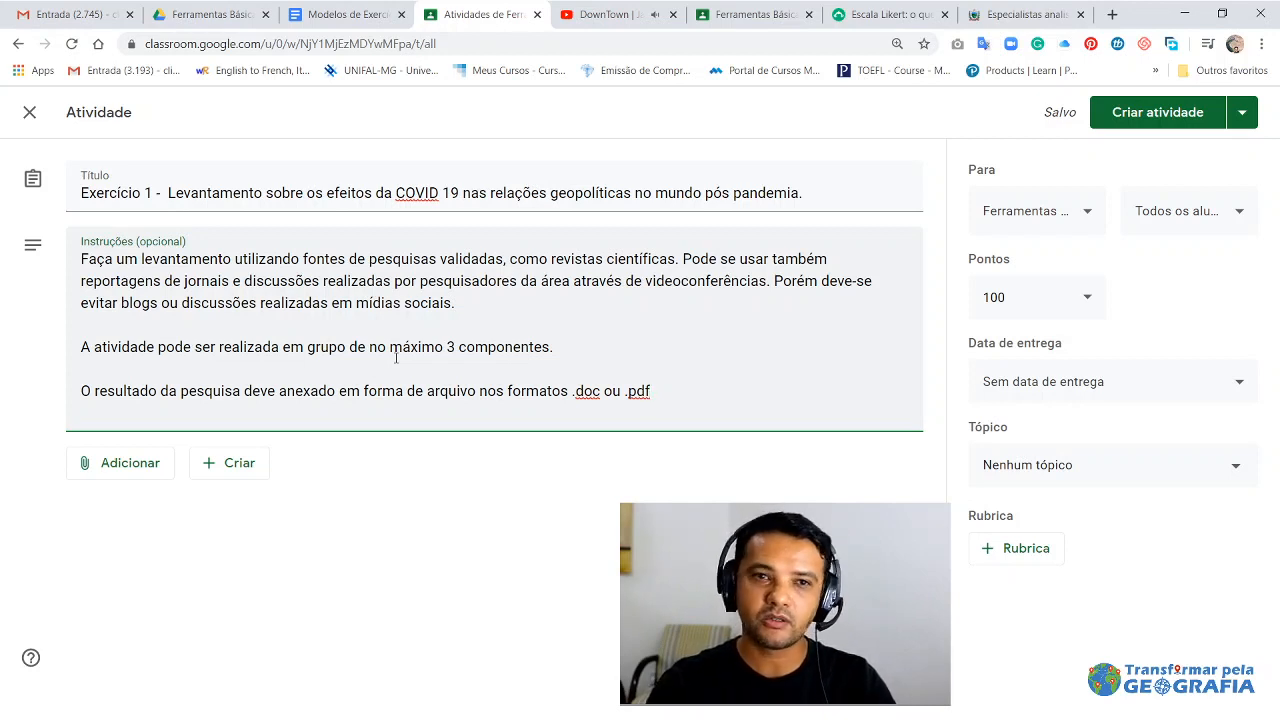
- Add the document's "Obs." note about one team member attaching the activity as a separate last paragraph of the instructions
key("Return")
key("Return")
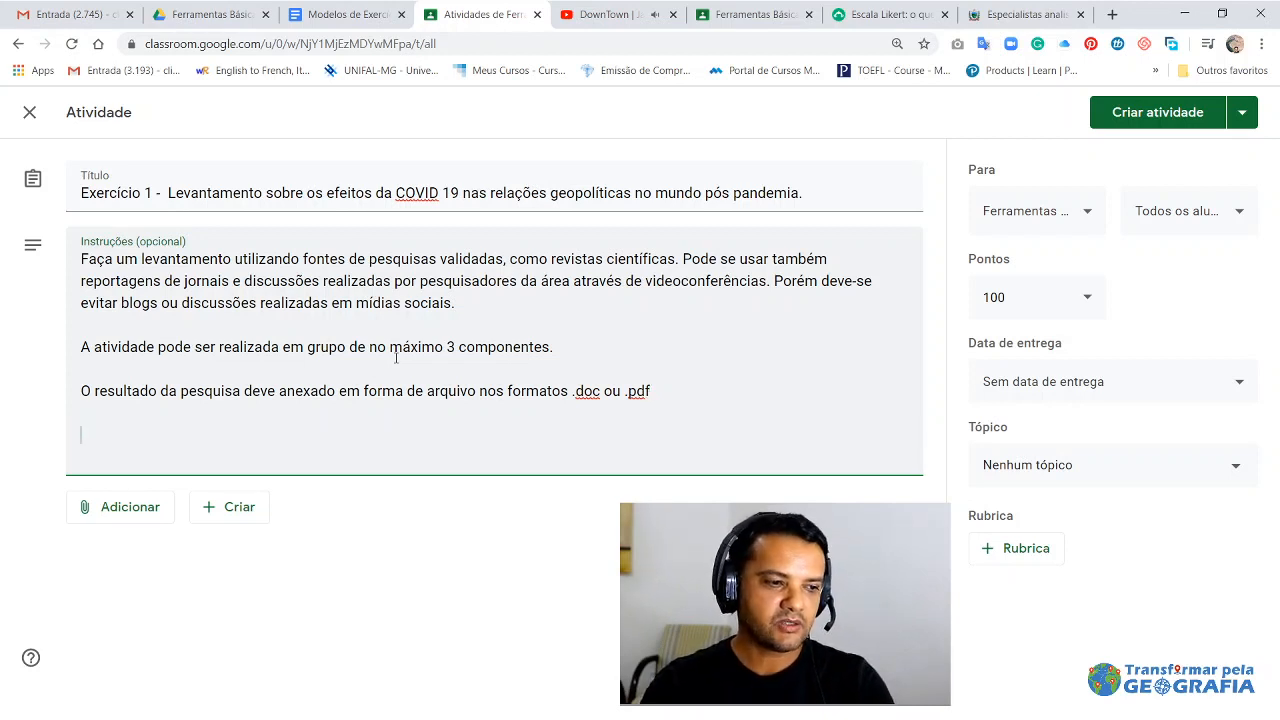
left_click(348, 22)
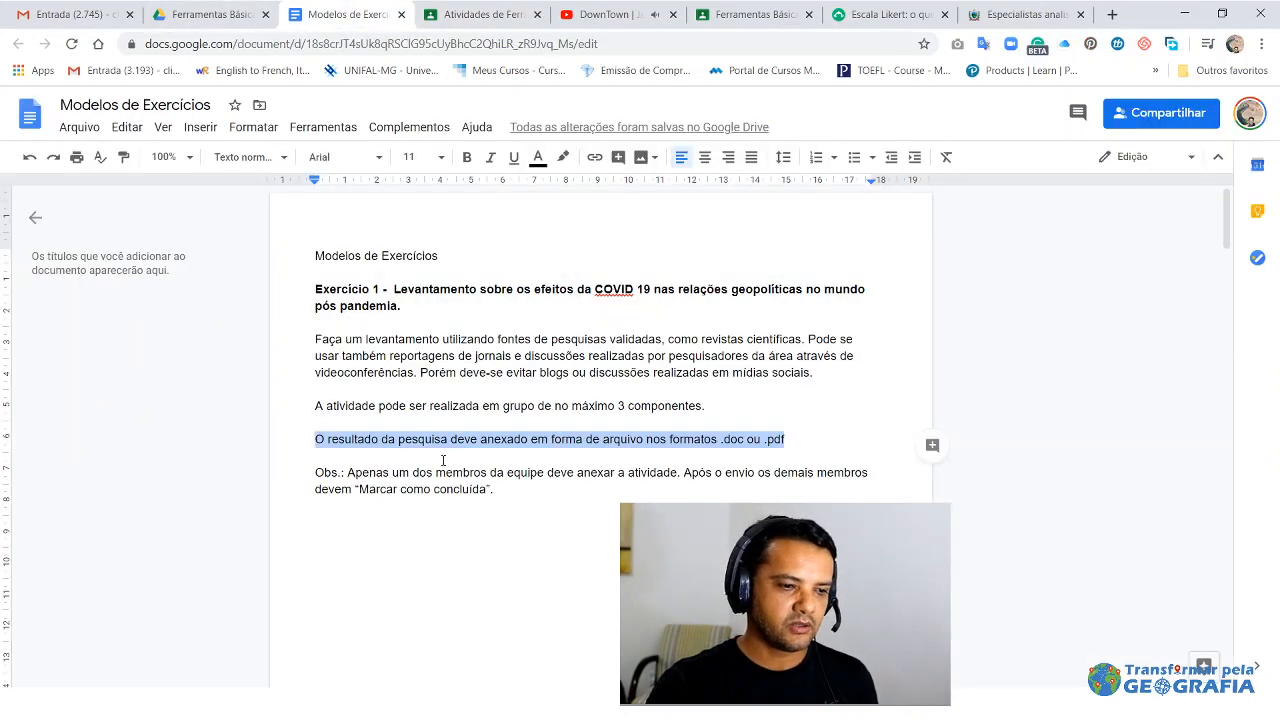
left_click(320, 455)
left_click_drag(497, 490, 323, 476)
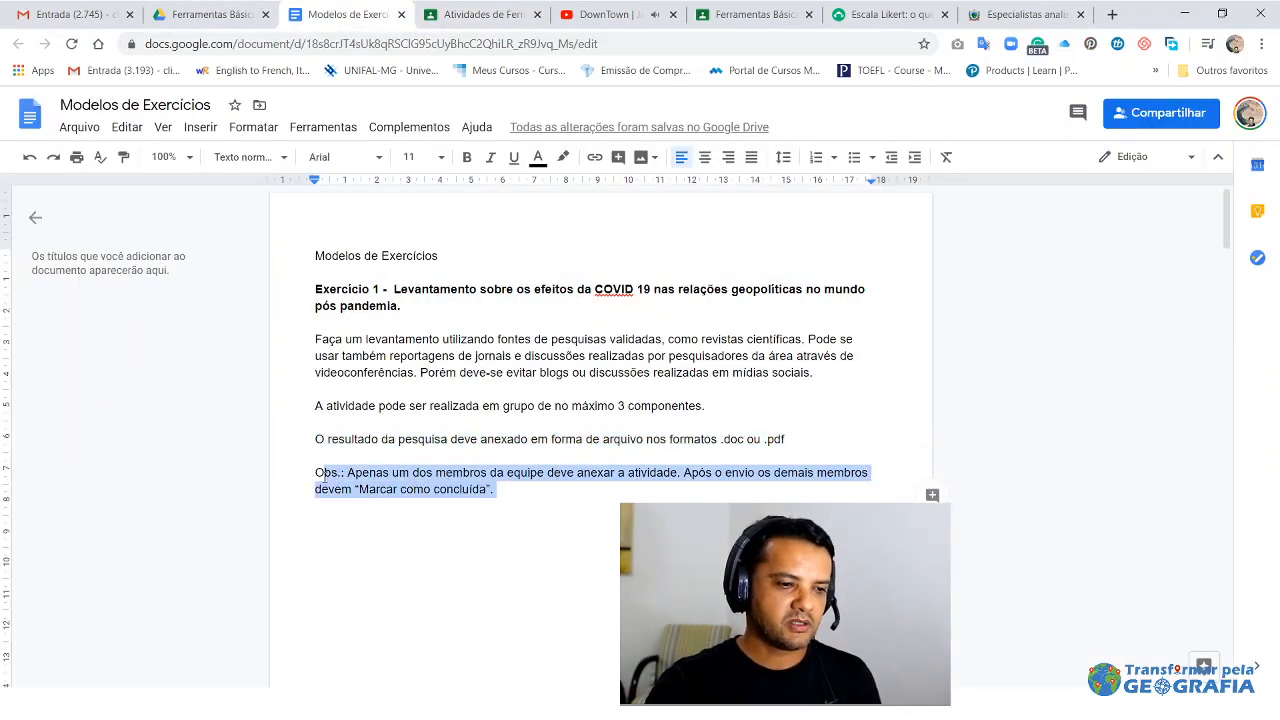
left_click(476, 14)
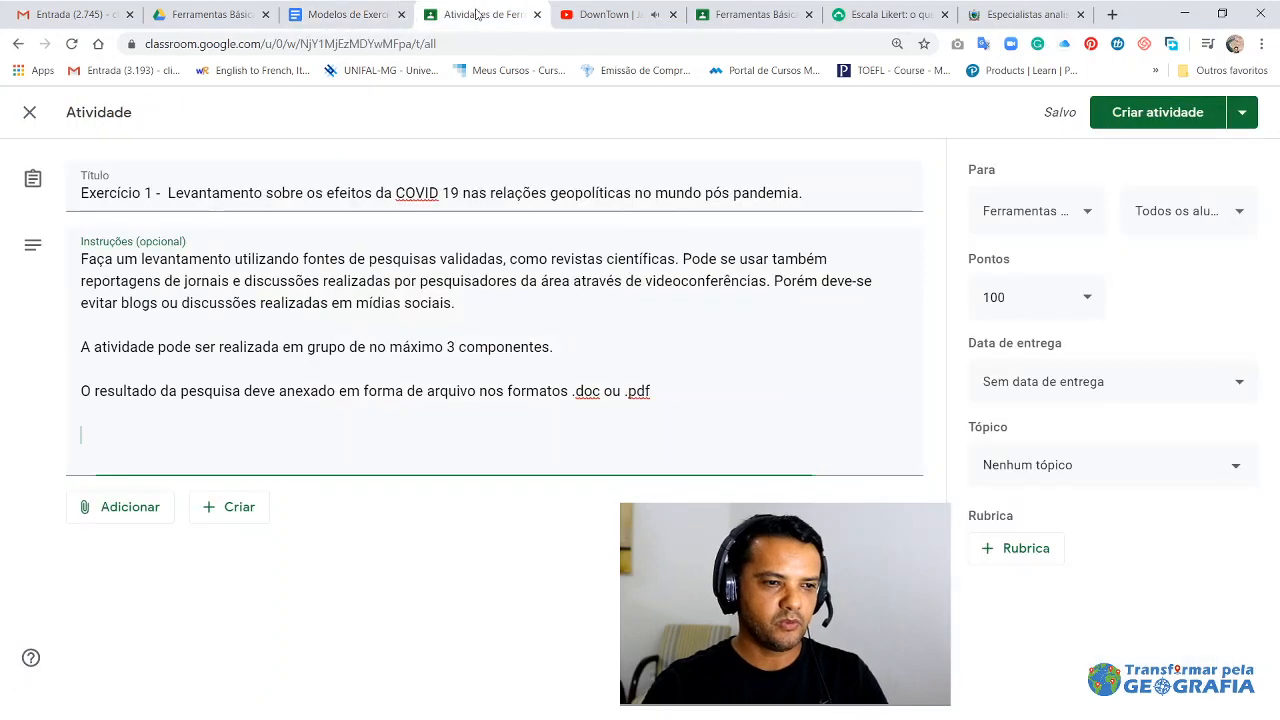
key("ctrl+v")
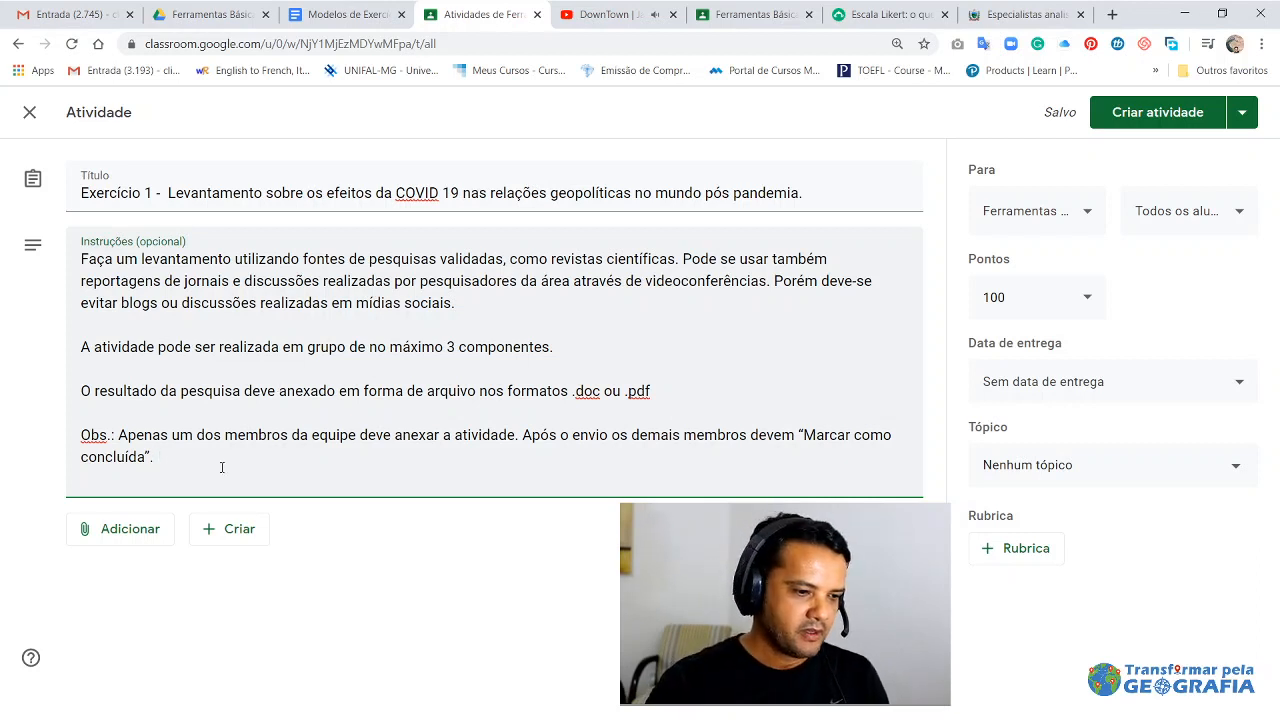
left_click(134, 528)
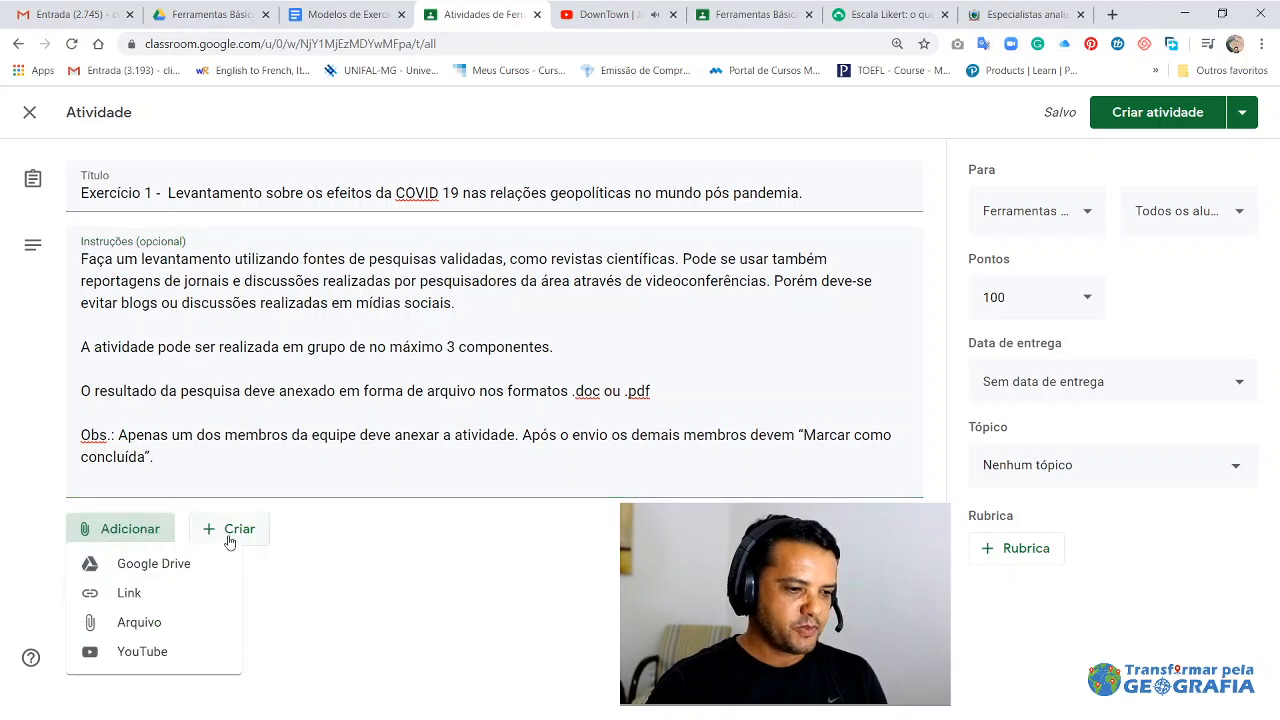
left_click(163, 575)
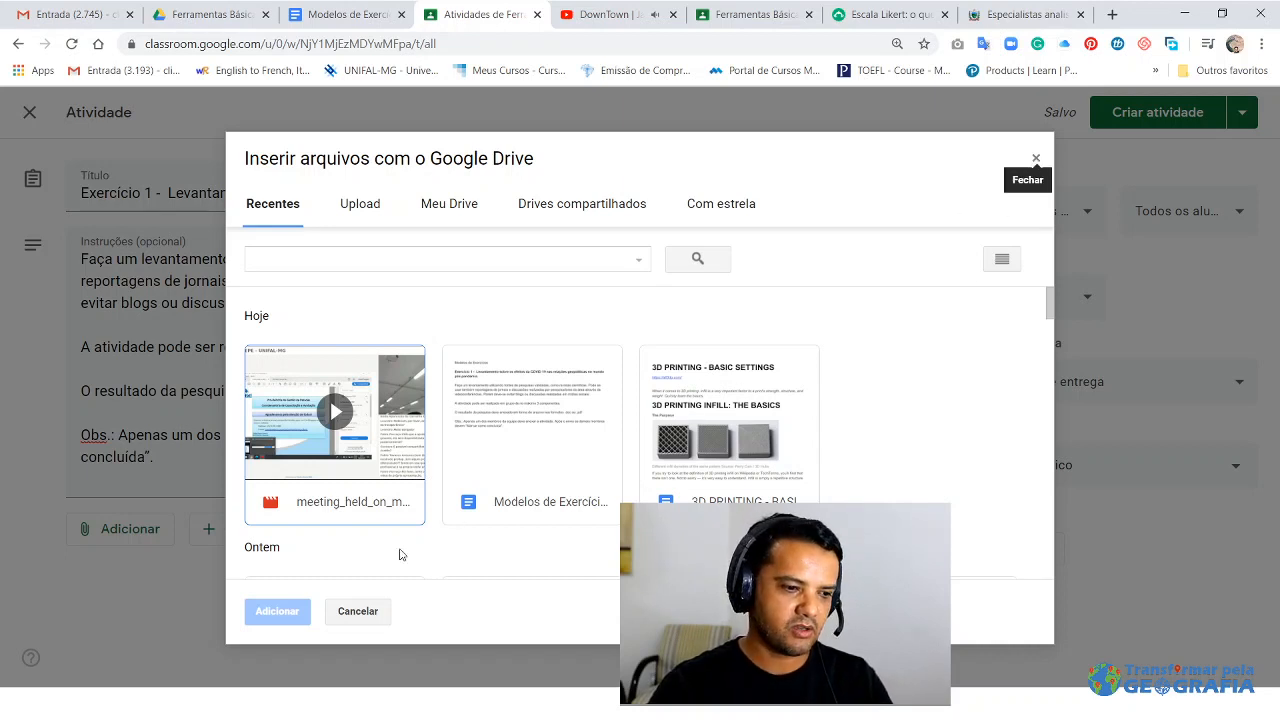
left_click(510, 421)
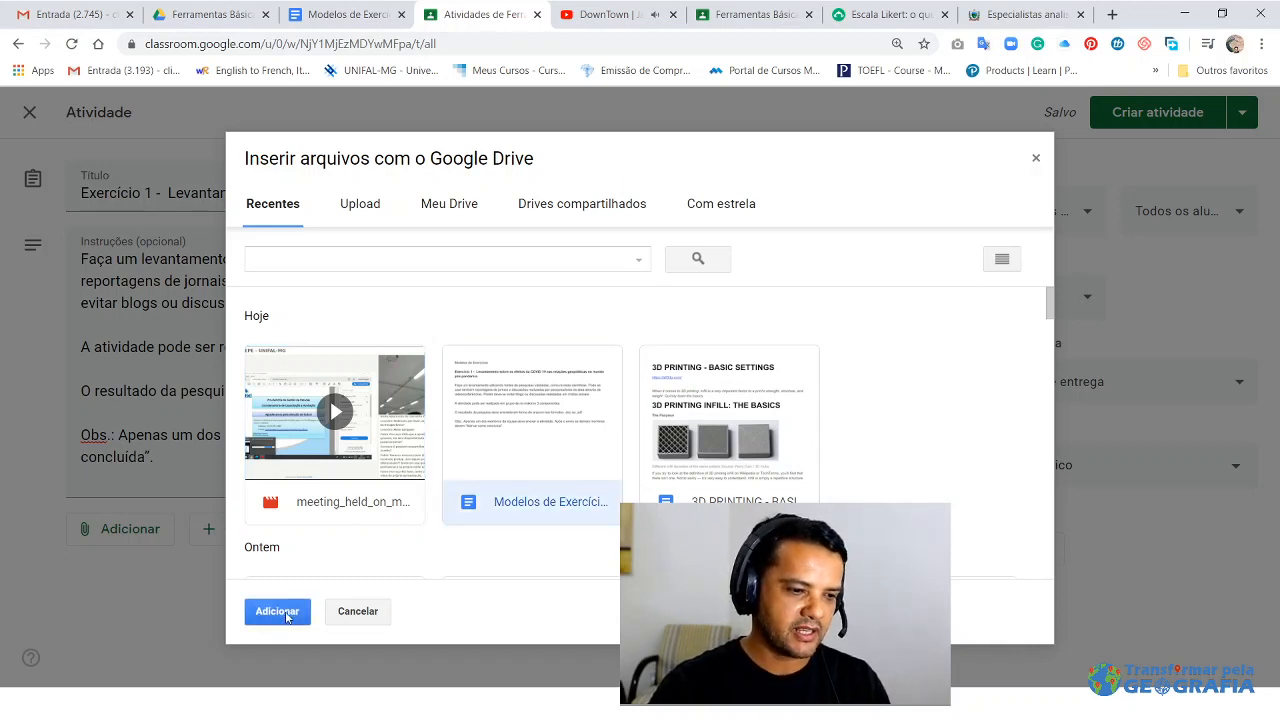
left_click(1036, 158)
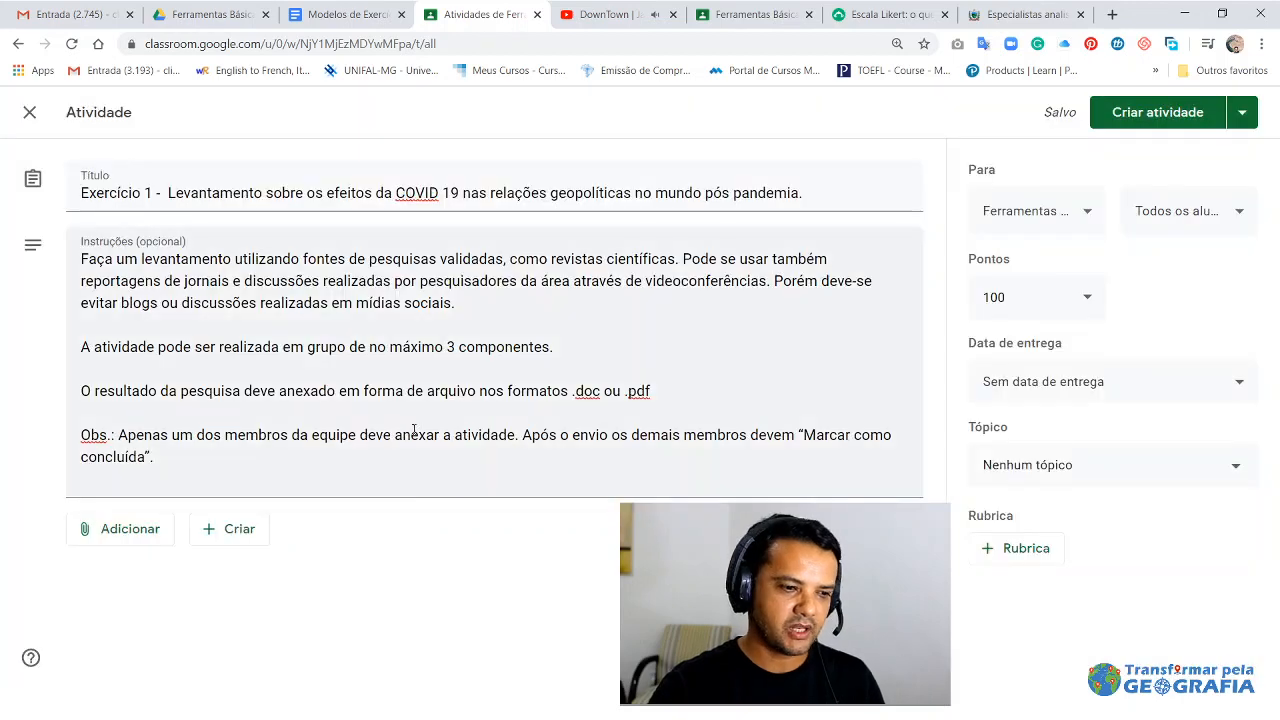
- Attach the link to the Paraíba government article "Especialistas analisam efeito do Covid-19 na geopolítica" to the activity
left_click(129, 532)
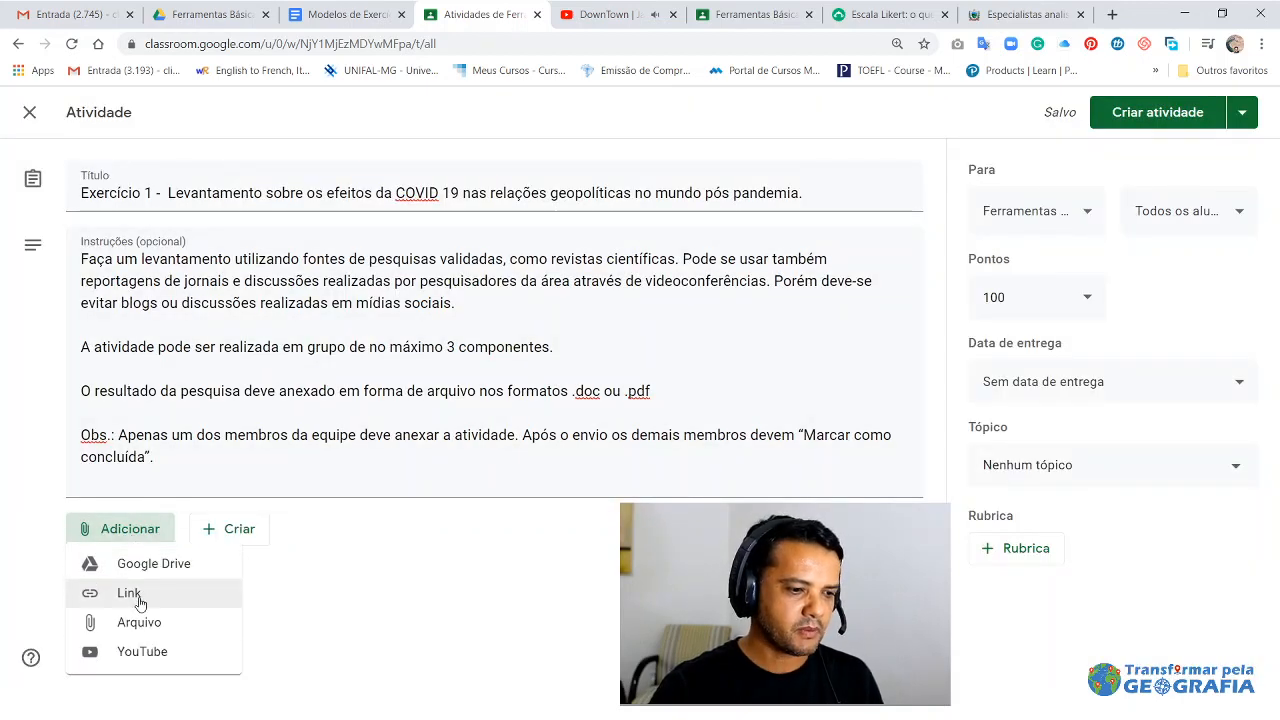
left_click(130, 595)
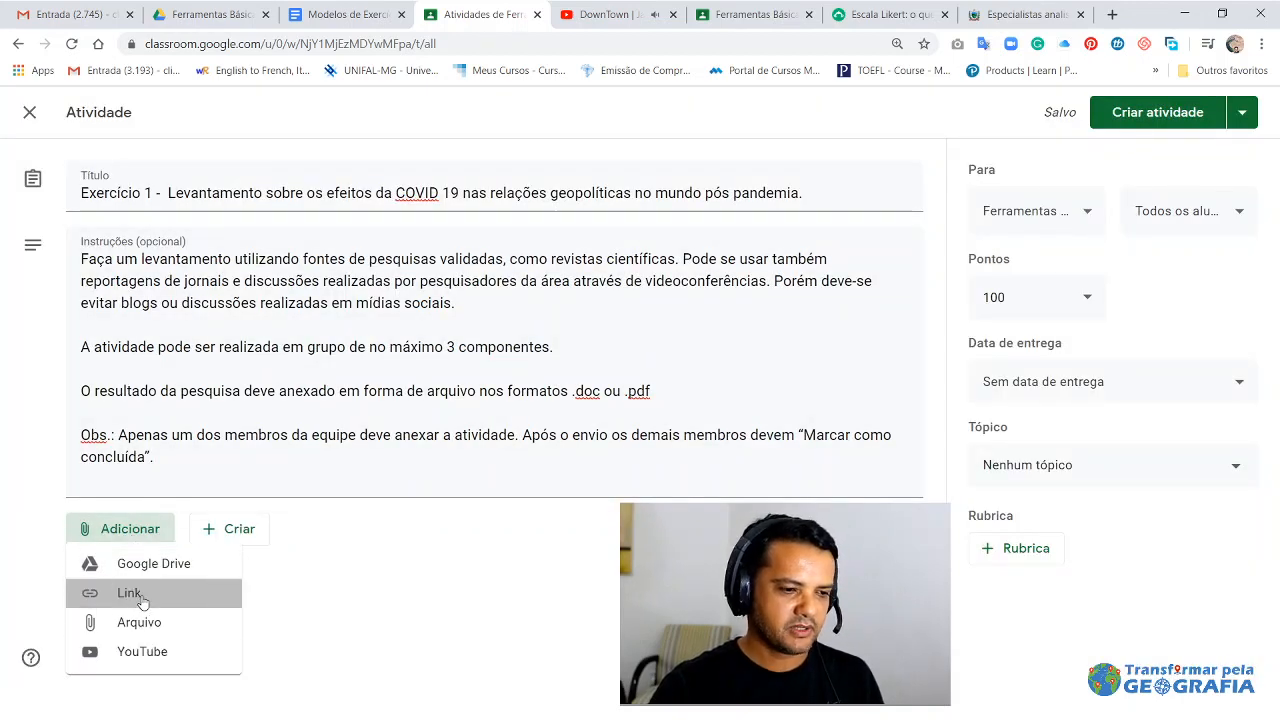
left_click(1025, 14)
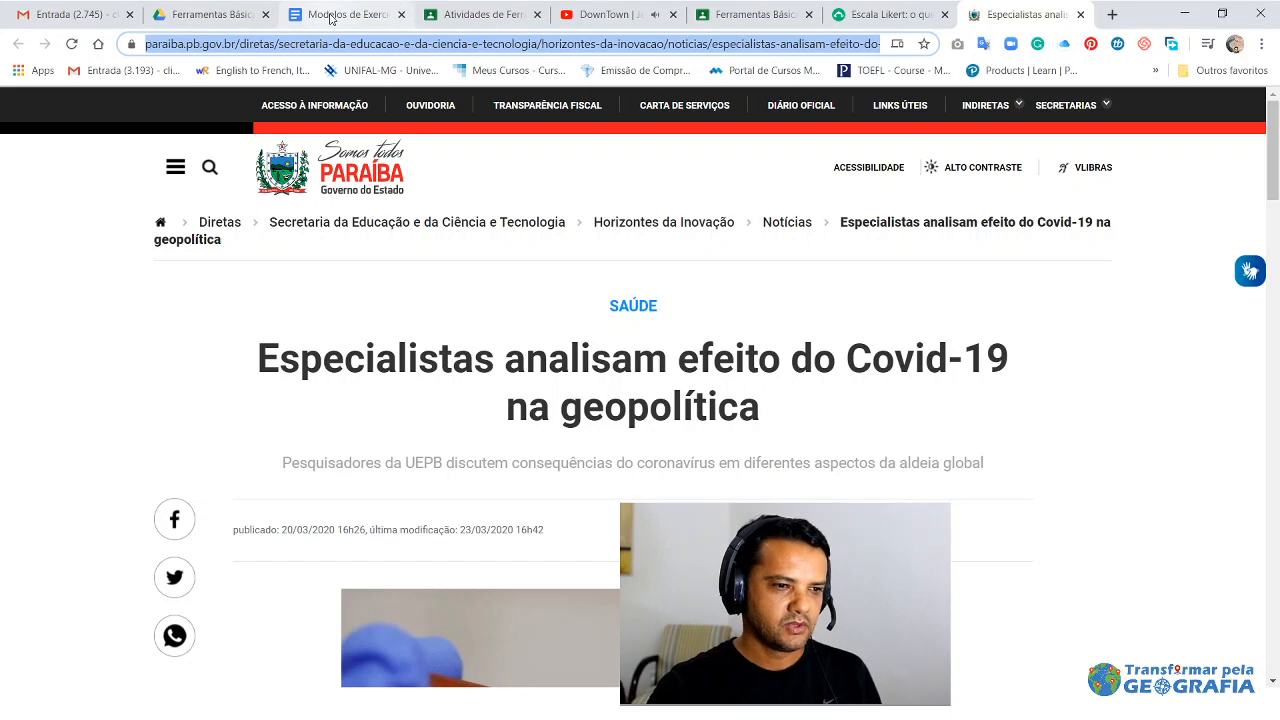
left_click(488, 13)
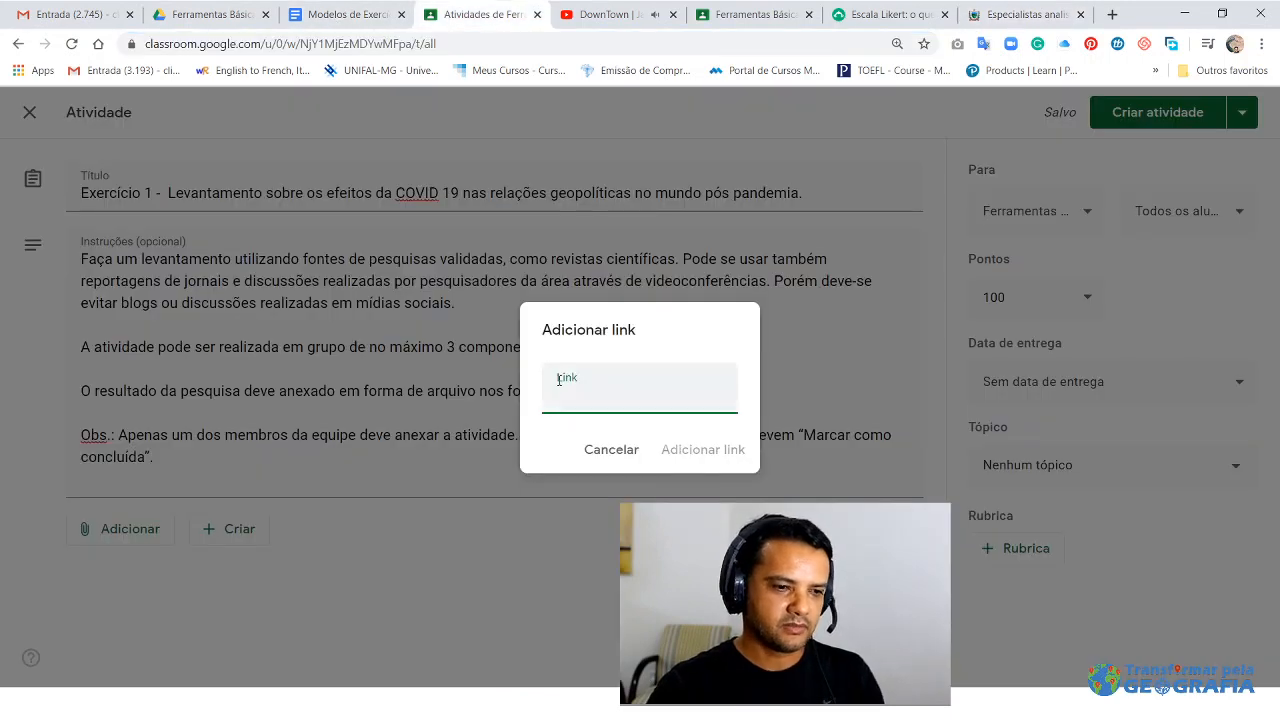
key("ctrl+v")
left_click(702, 449)
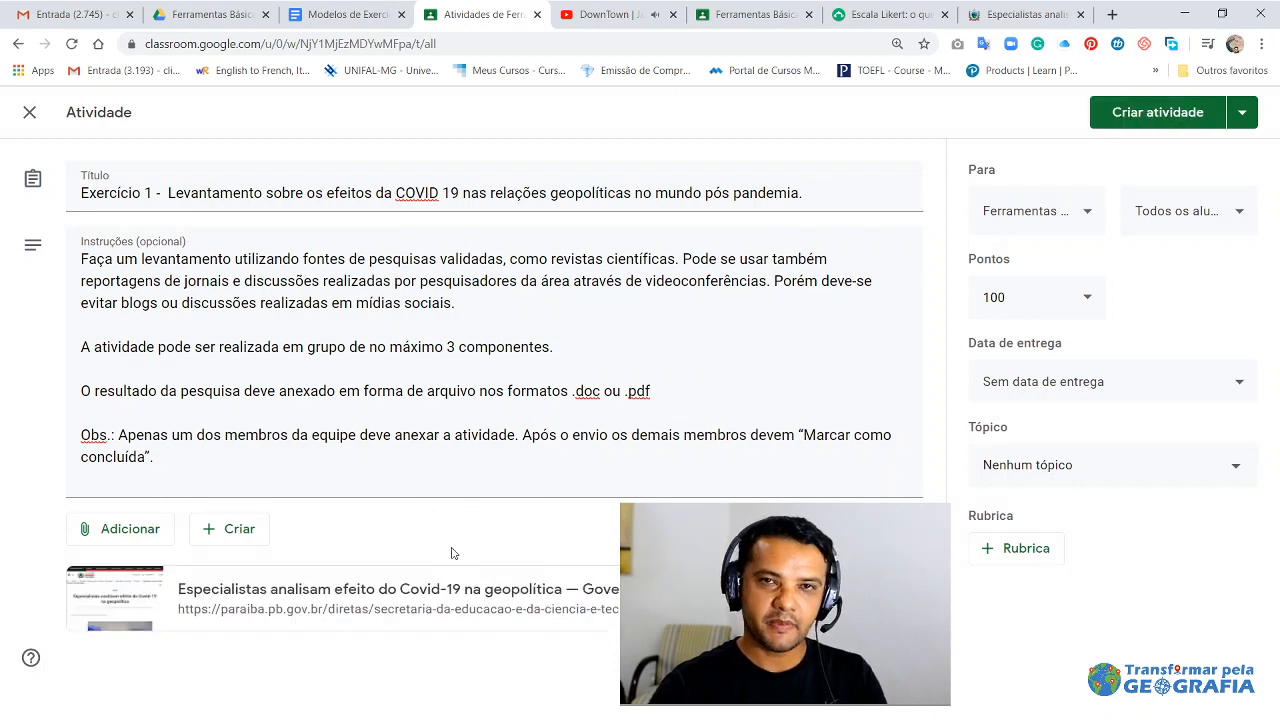
- Look through the file attachment sources, including upload, Meu Drive and shared drives with their file-type filters, and close without attaching anything
left_click(141, 533)
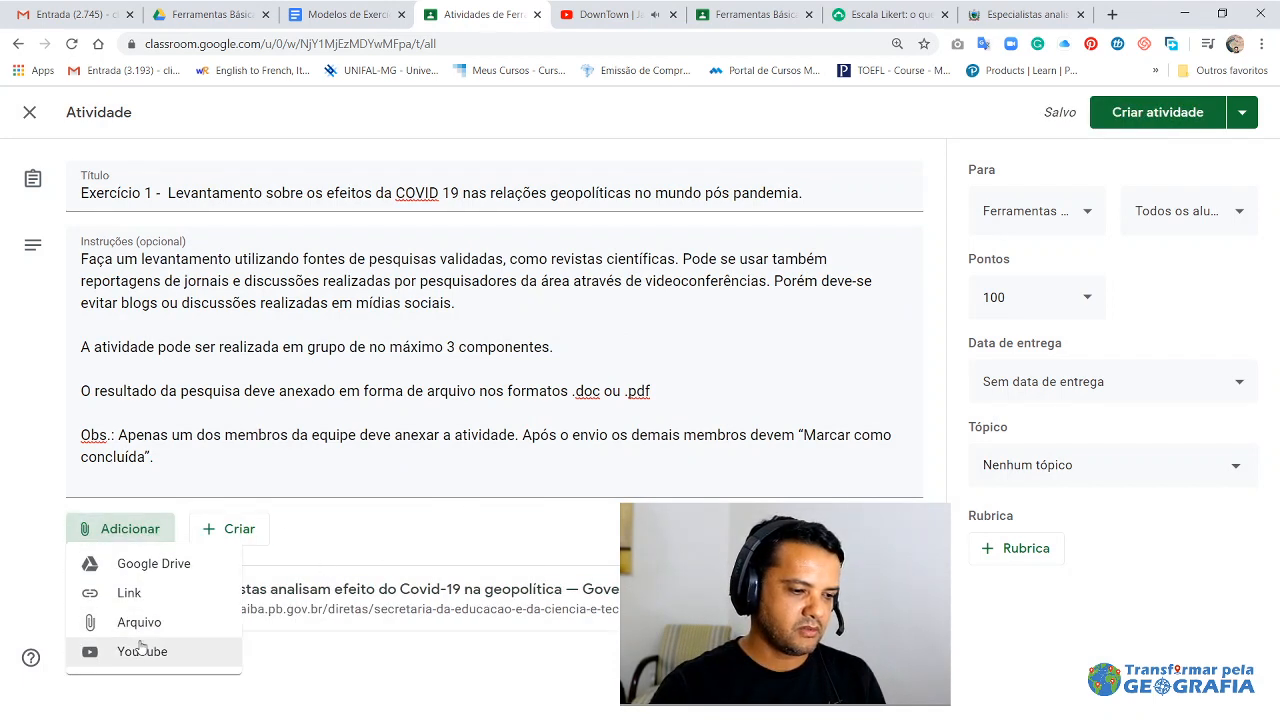
left_click(144, 626)
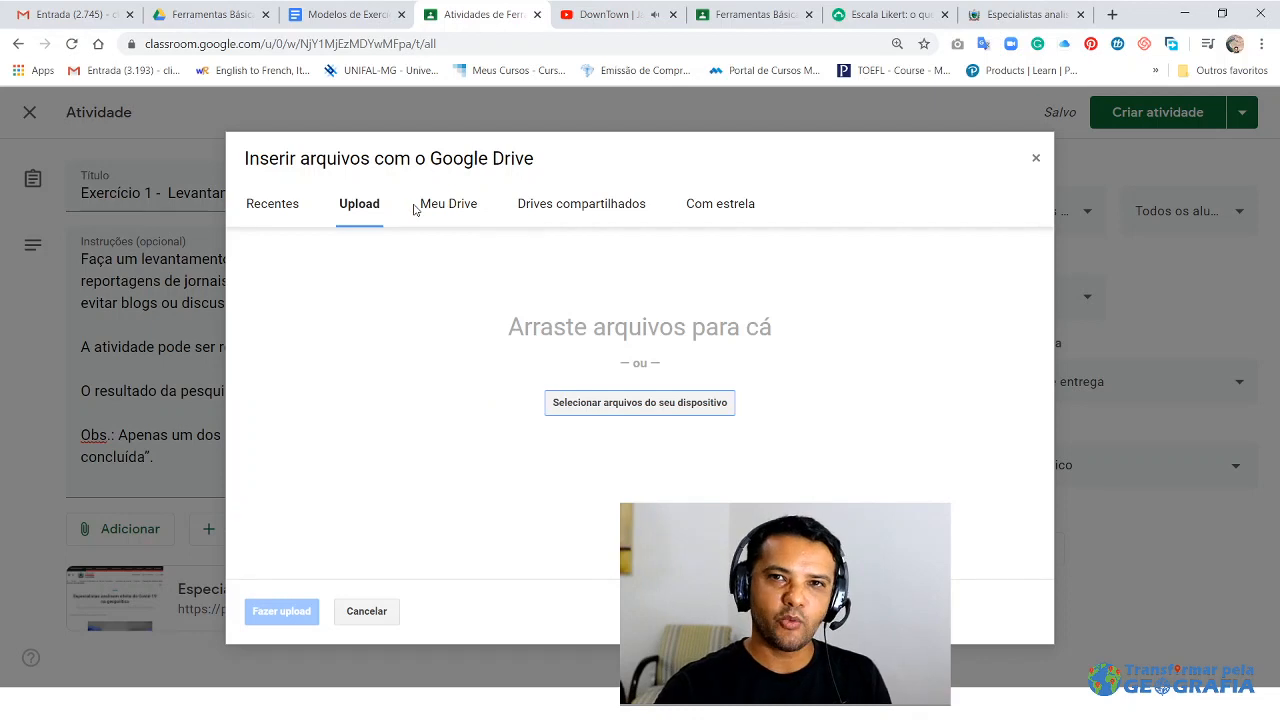
left_click(443, 212)
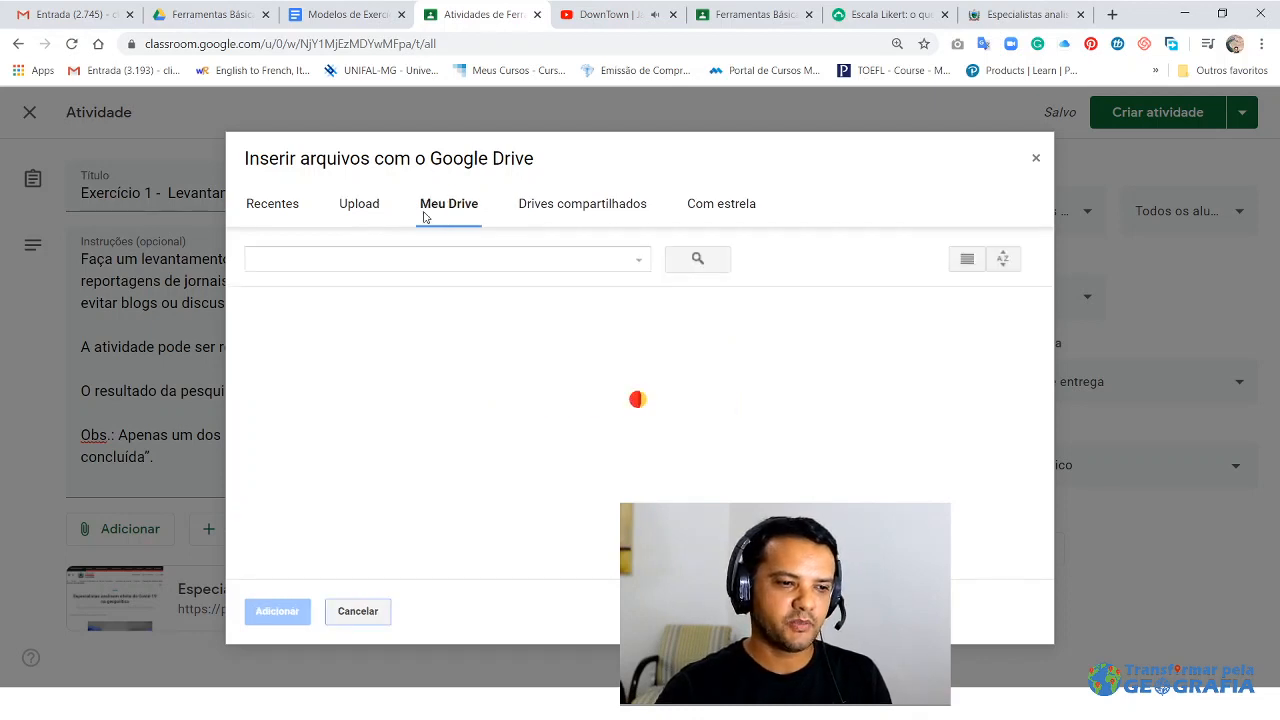
left_click(362, 206)
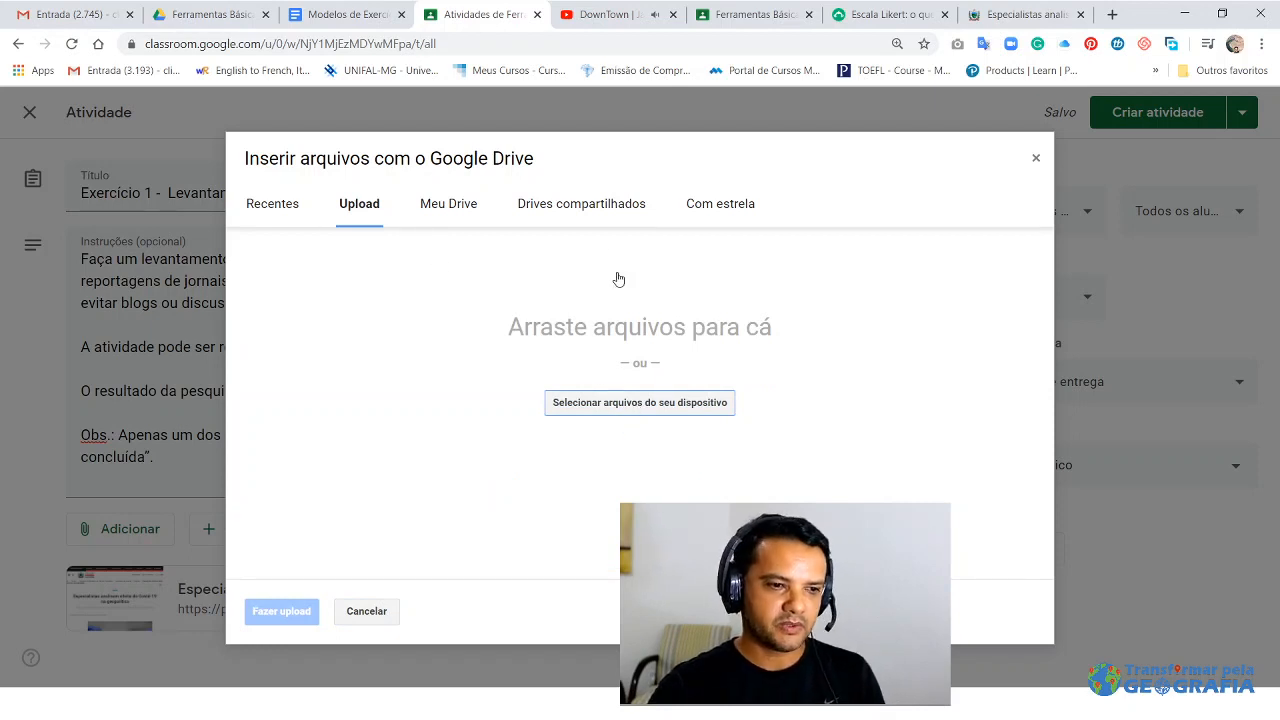
left_click(612, 205)
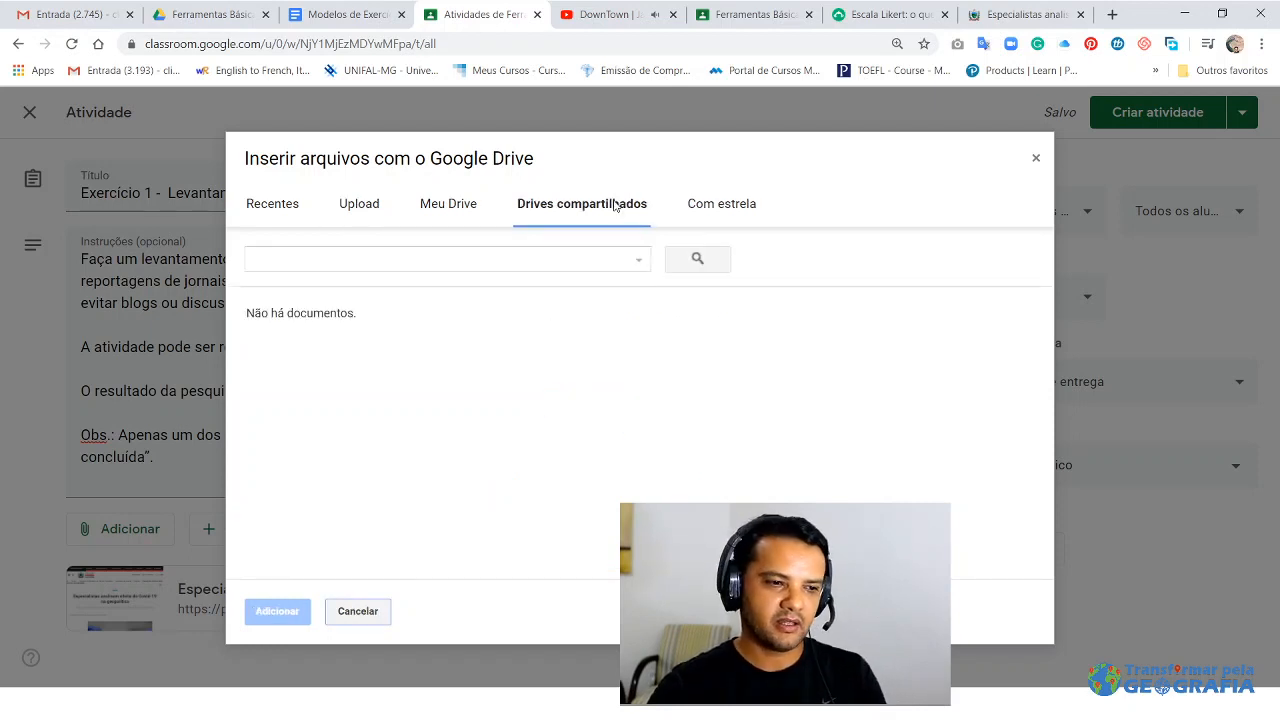
left_click(639, 262)
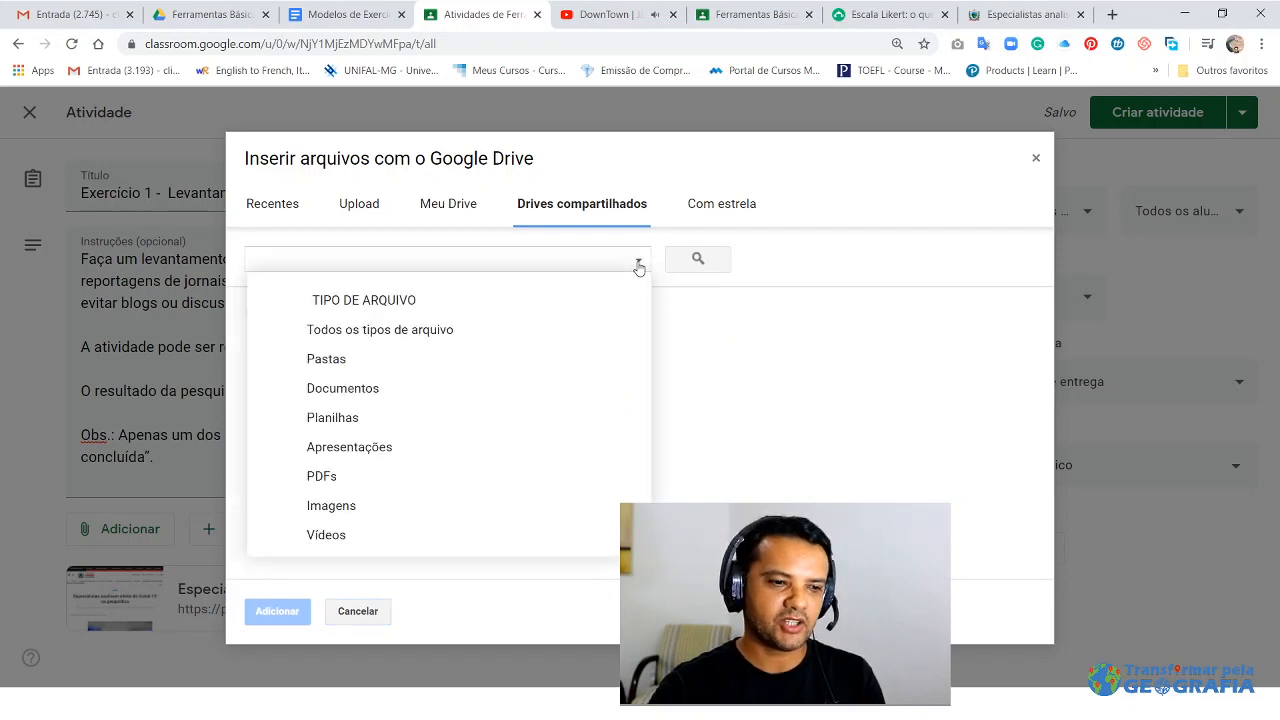
left_click(820, 192)
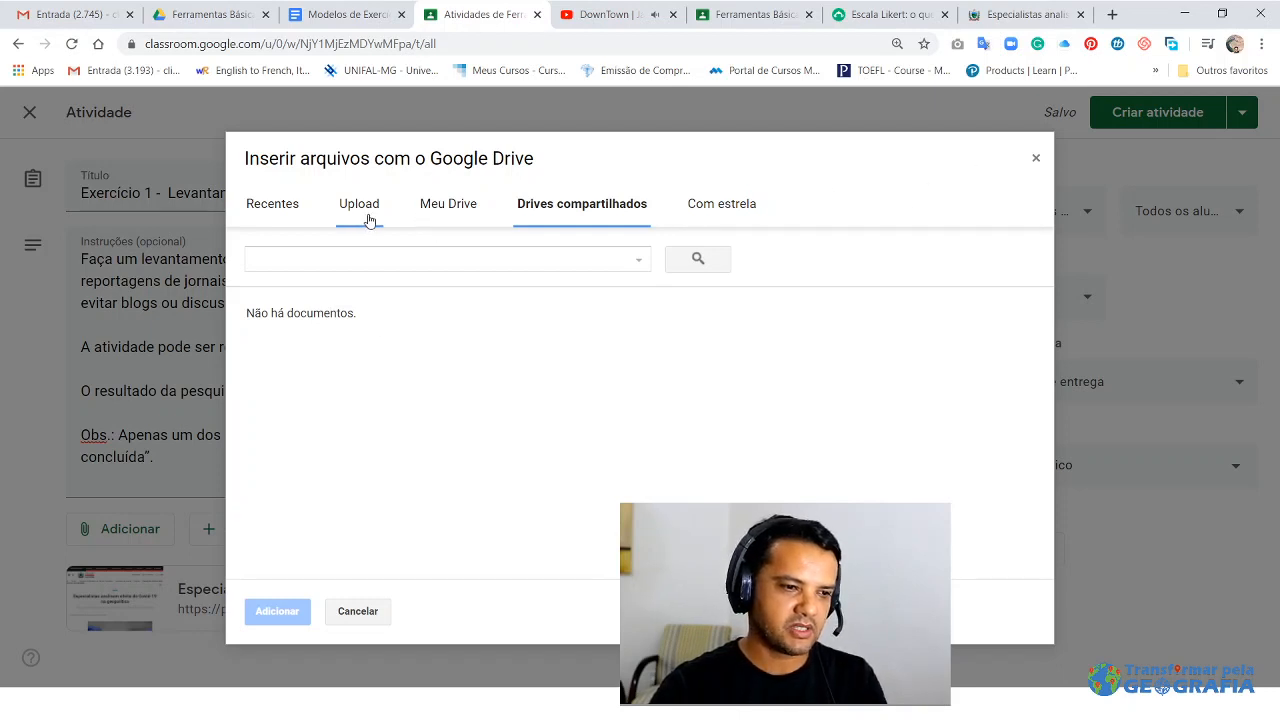
left_click(1034, 162)
- Search YouTube for "efeitos da covid 19 na geopolitica mundial" from the activity's attachment options
left_click(150, 529)
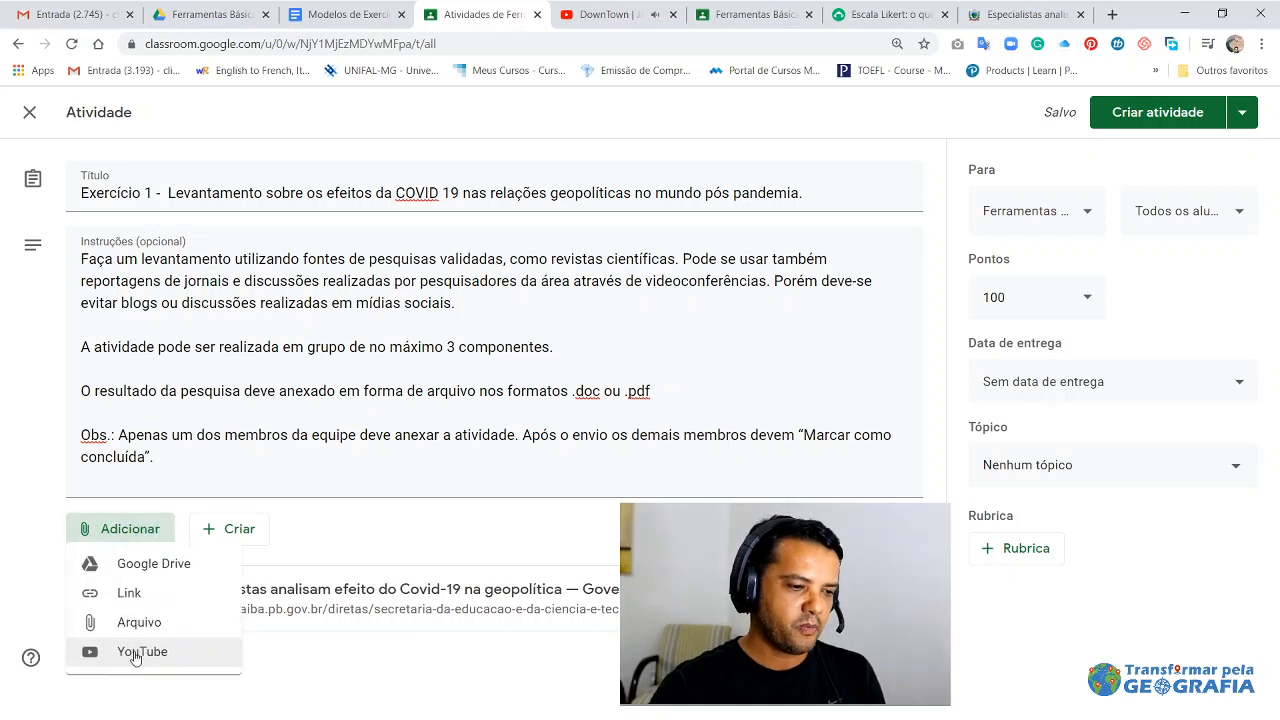
left_click(136, 655)
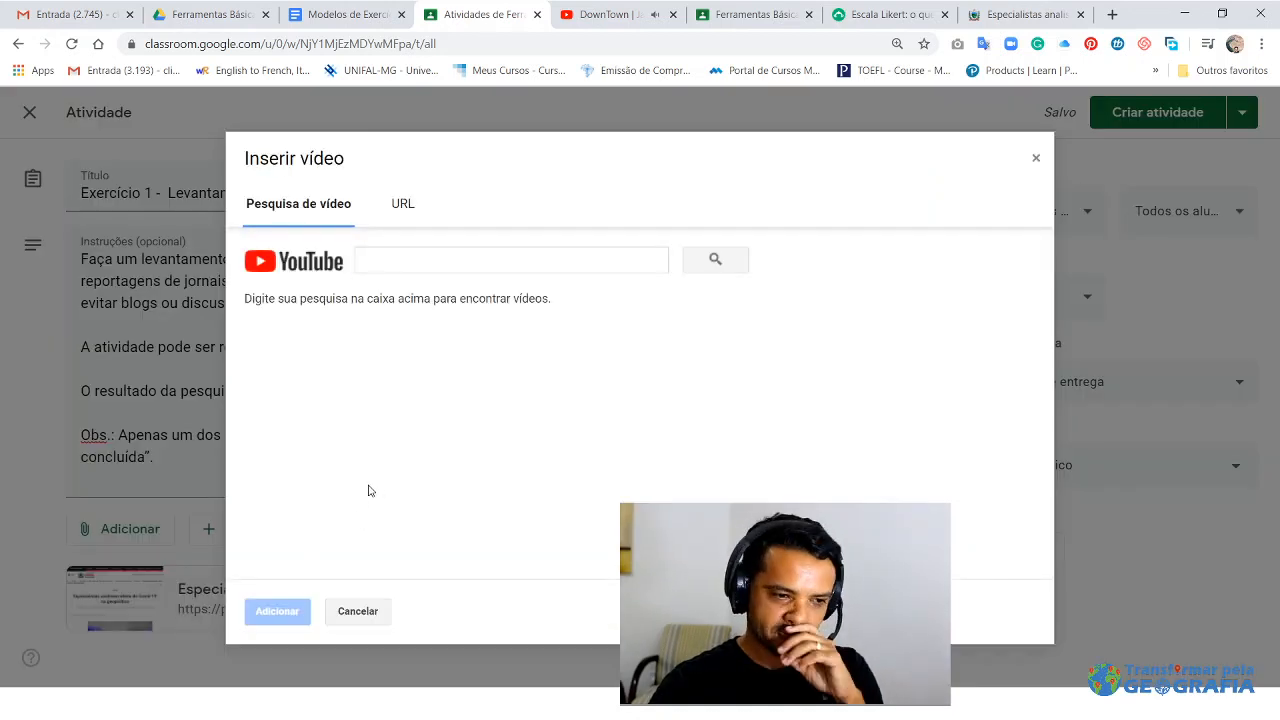
left_click(472, 256)
type("efeitos da covid")
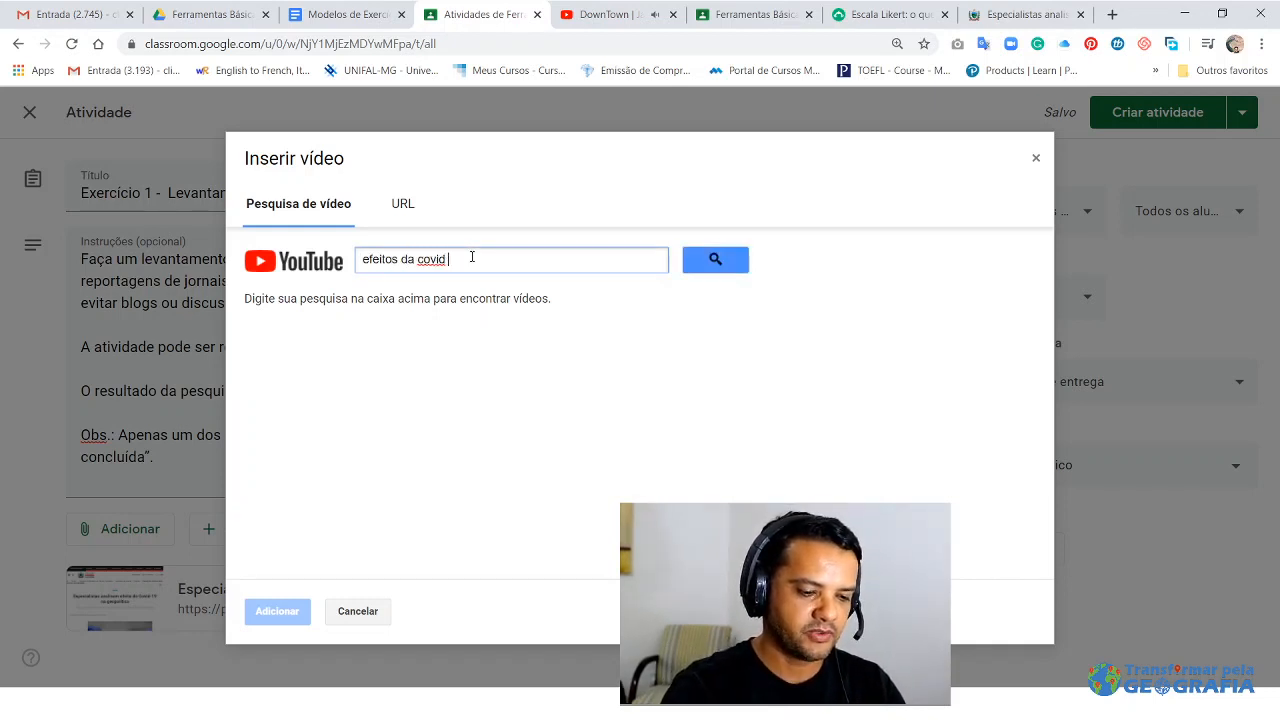
type(" 19 na")
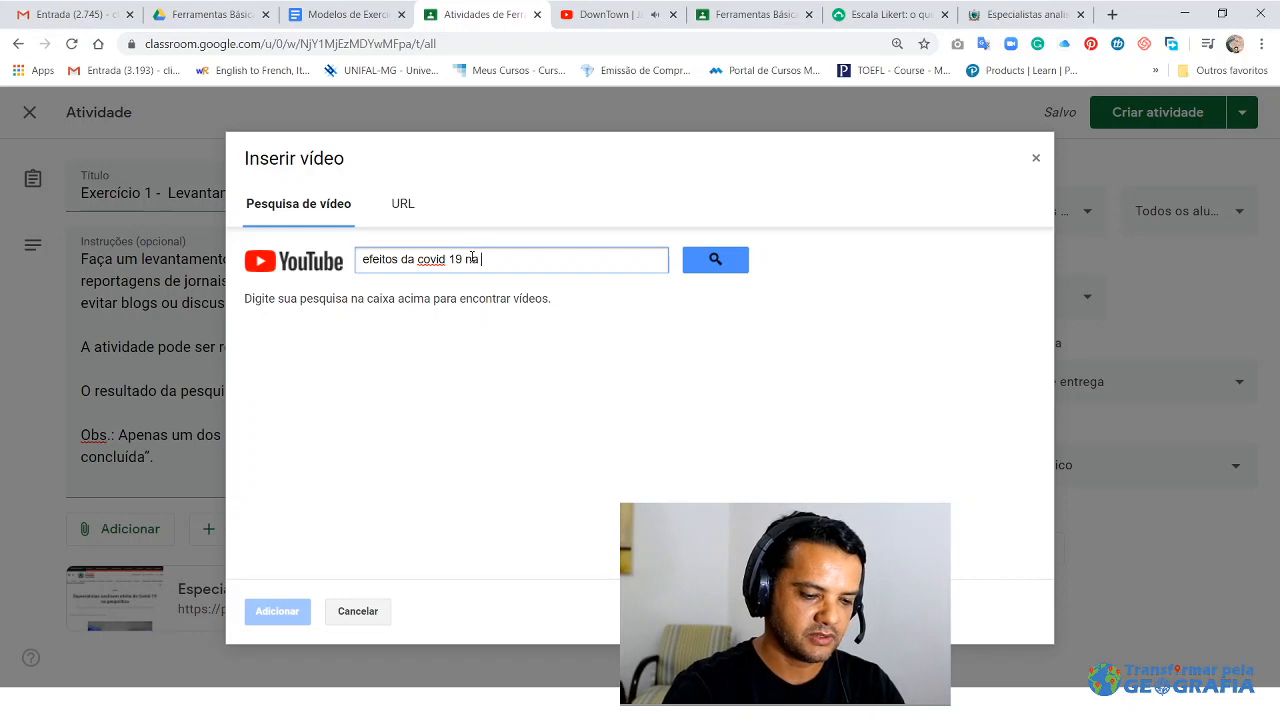
type(" geopolitica mundial")
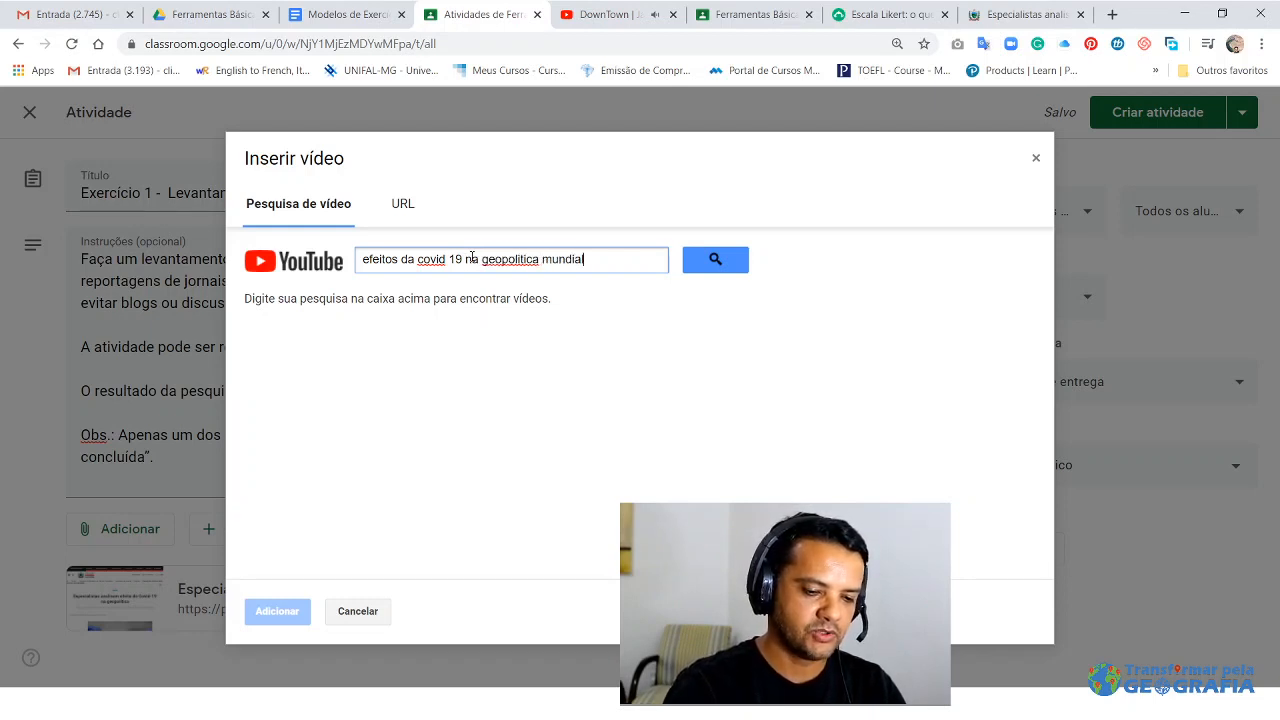
key("Return")
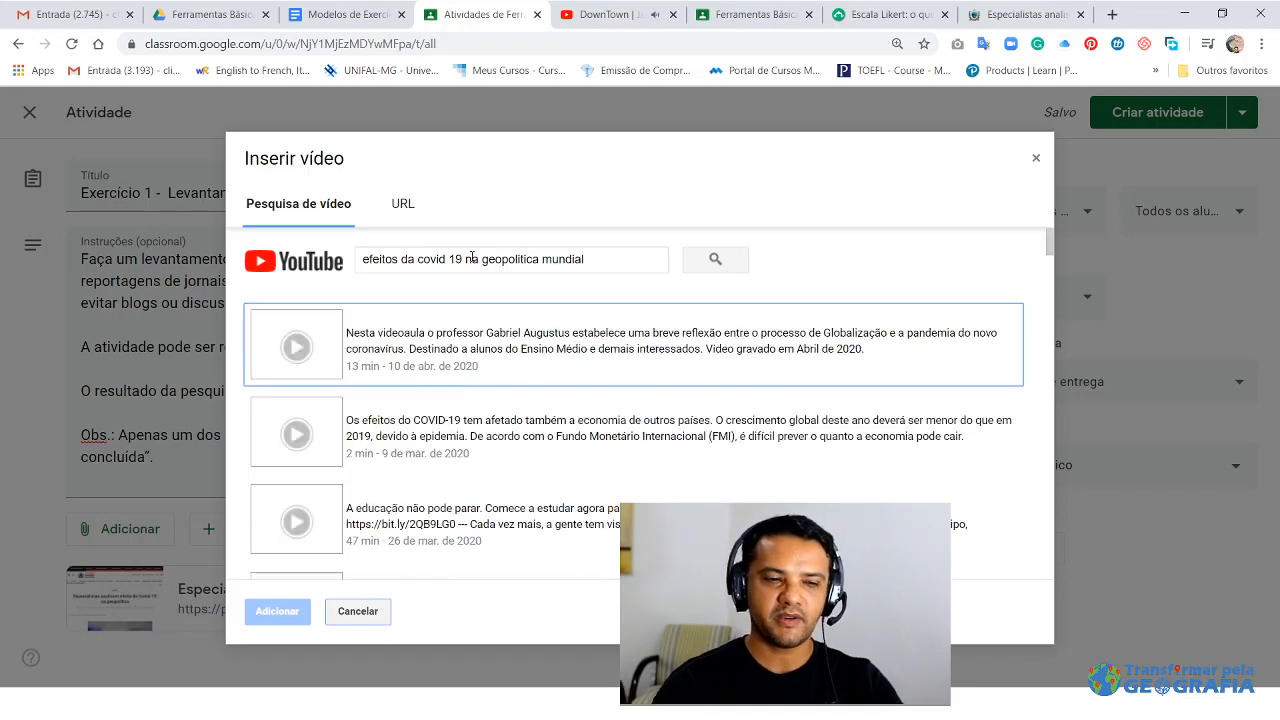
- Review the video results and attach "Coronavírus e Globalização - Videoaula" to the activity
scroll(678, 441, "down", 3)
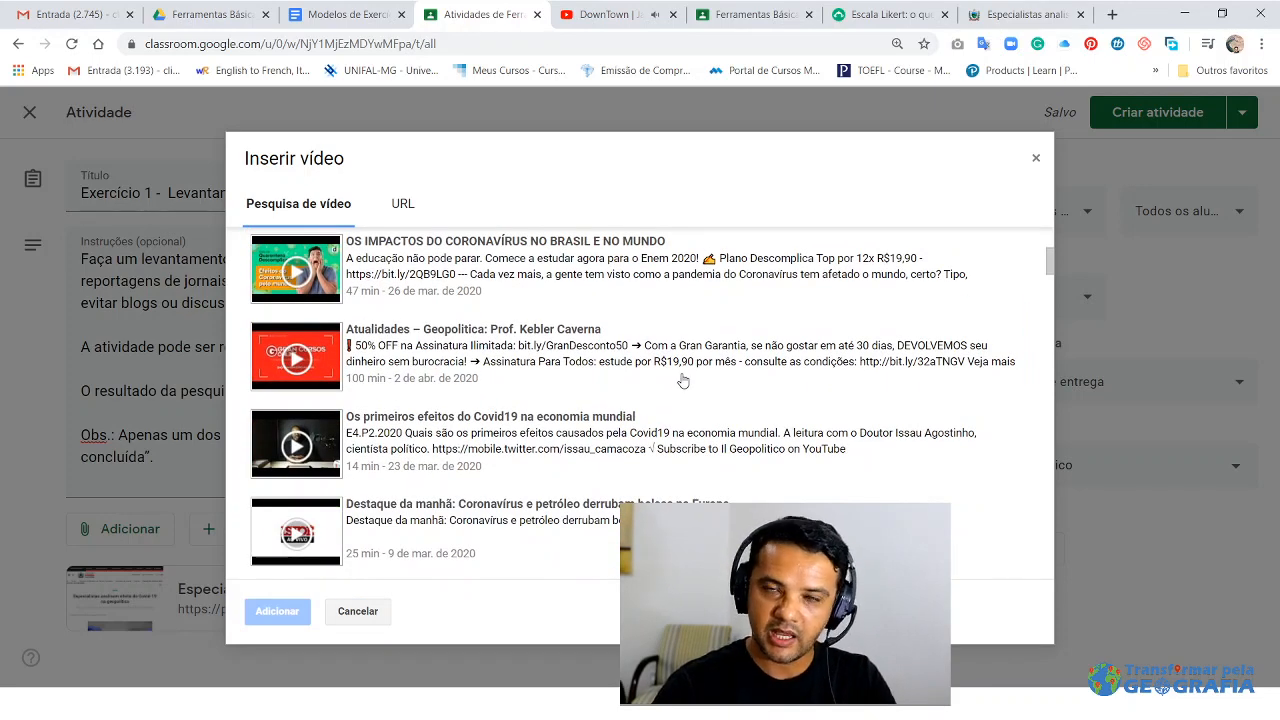
scroll(680, 382, "up", 3)
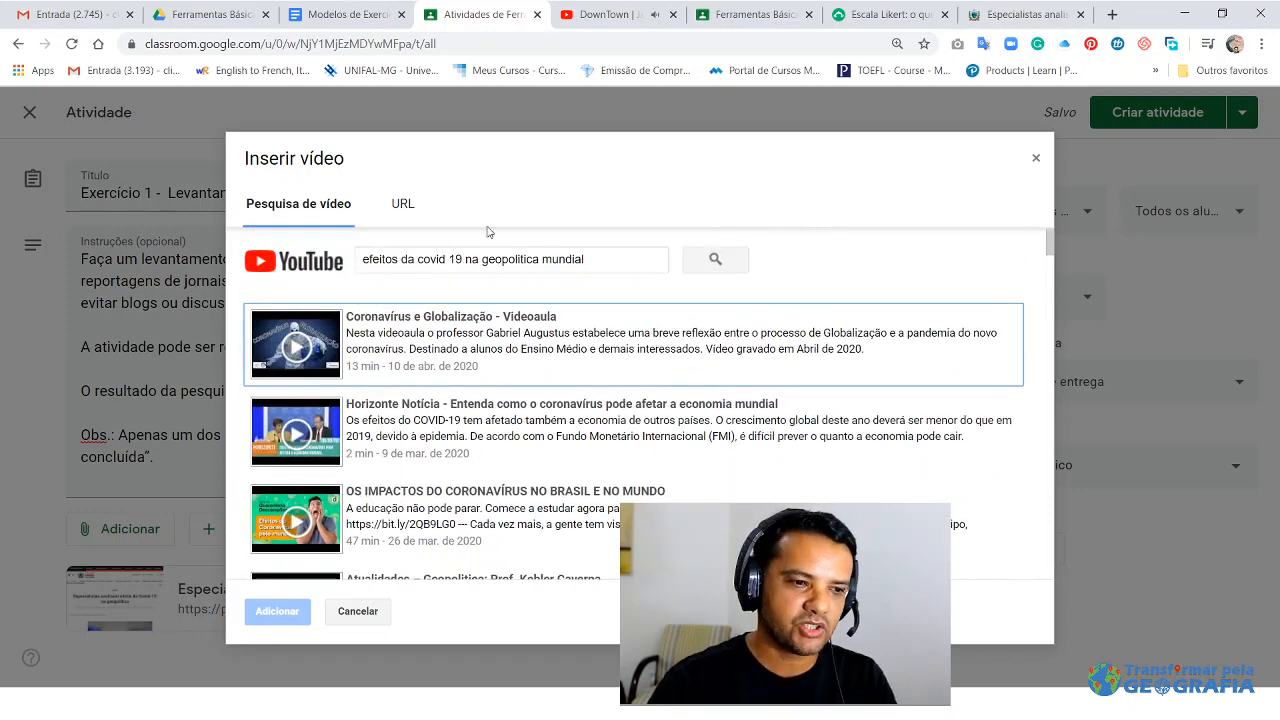
left_click(529, 359)
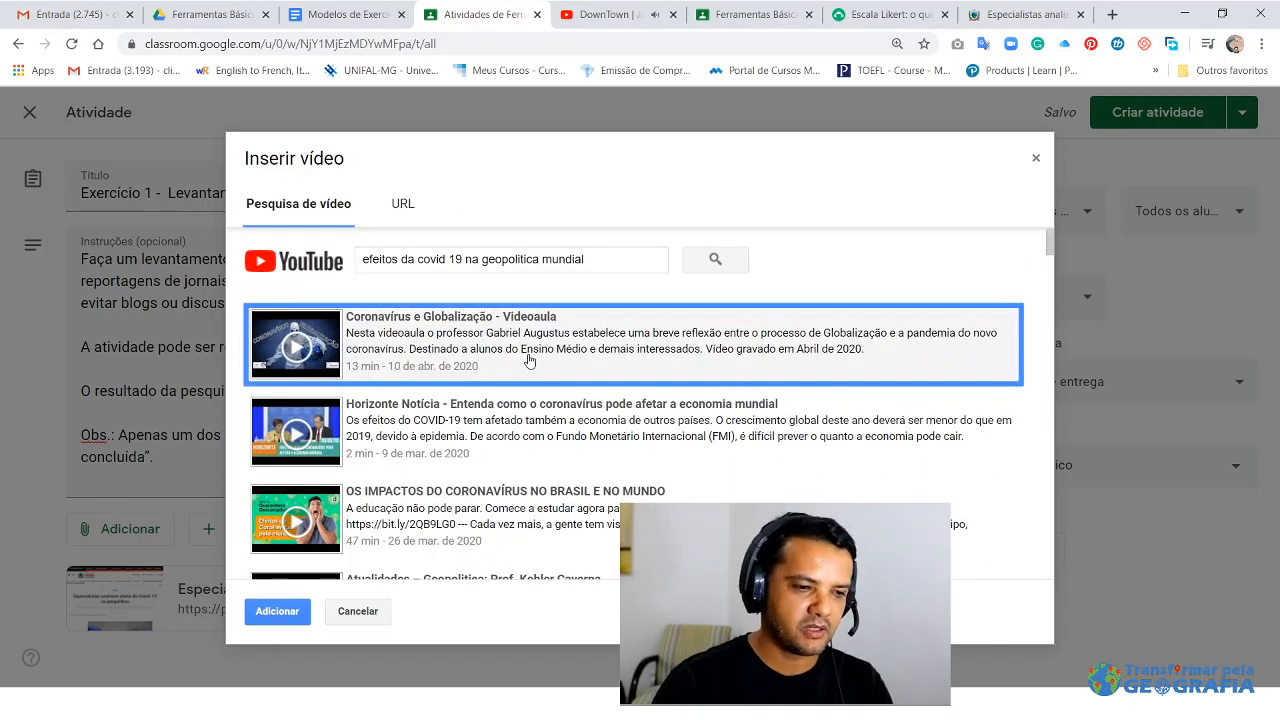
left_click(277, 611)
scroll(534, 437, "down", 1)
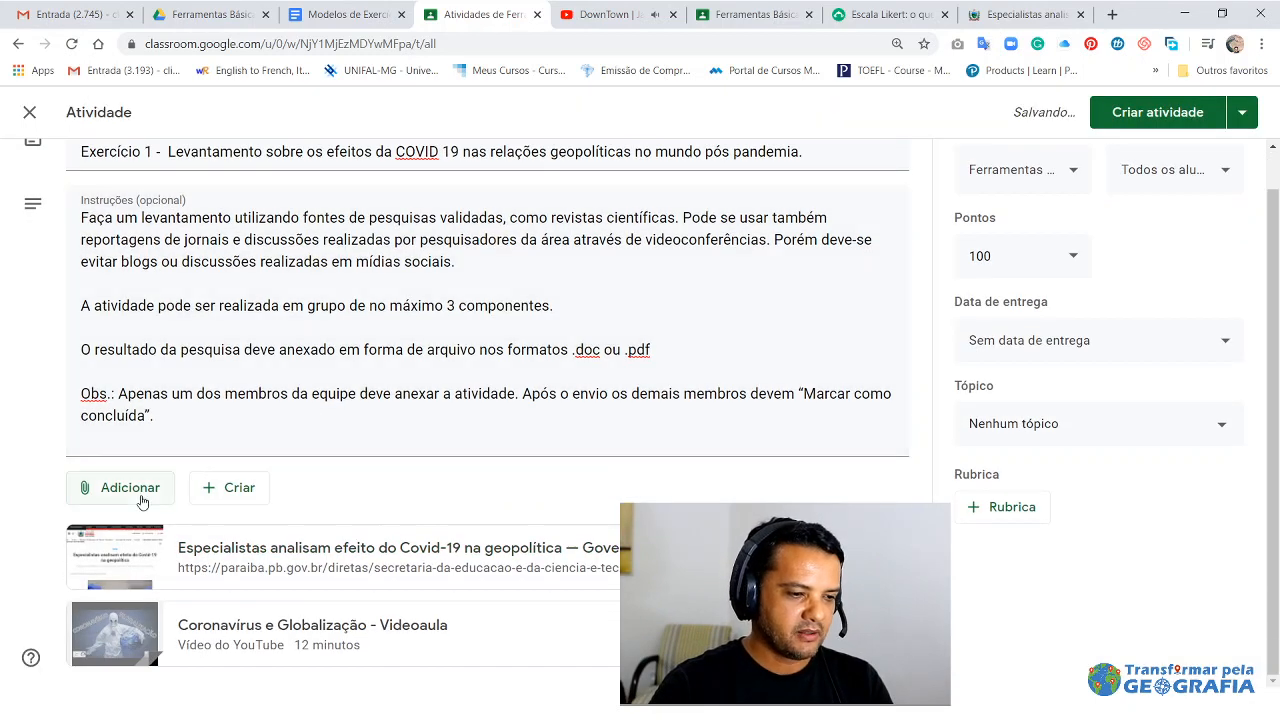
- Look at the option for inserting a YouTube video by URL, and close it without adding a video
left_click(95, 495)
left_click(159, 615)
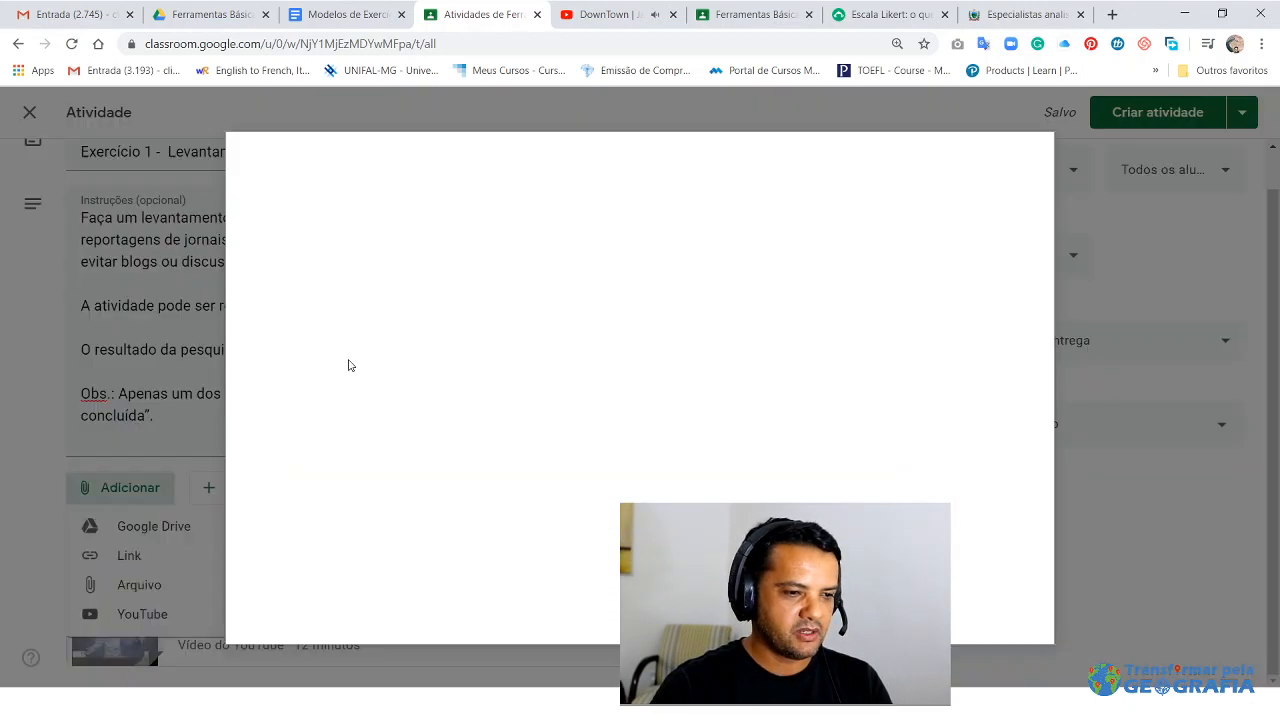
left_click(401, 204)
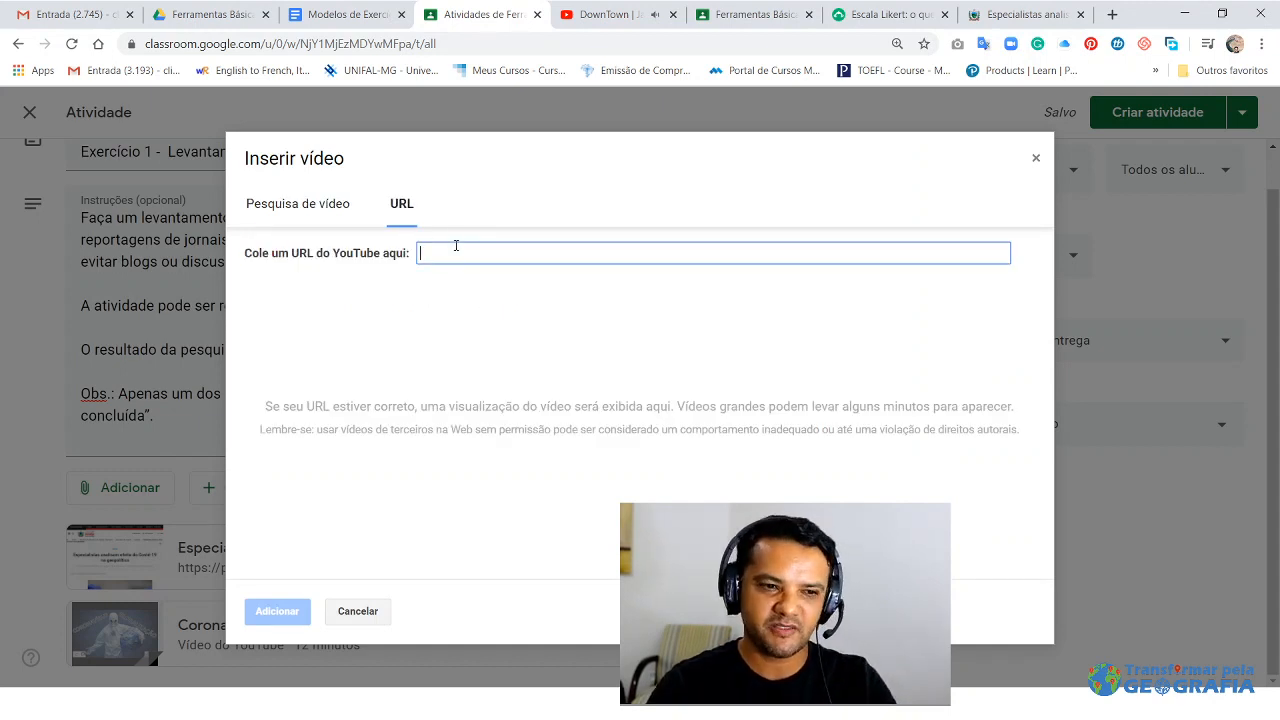
left_click(1036, 164)
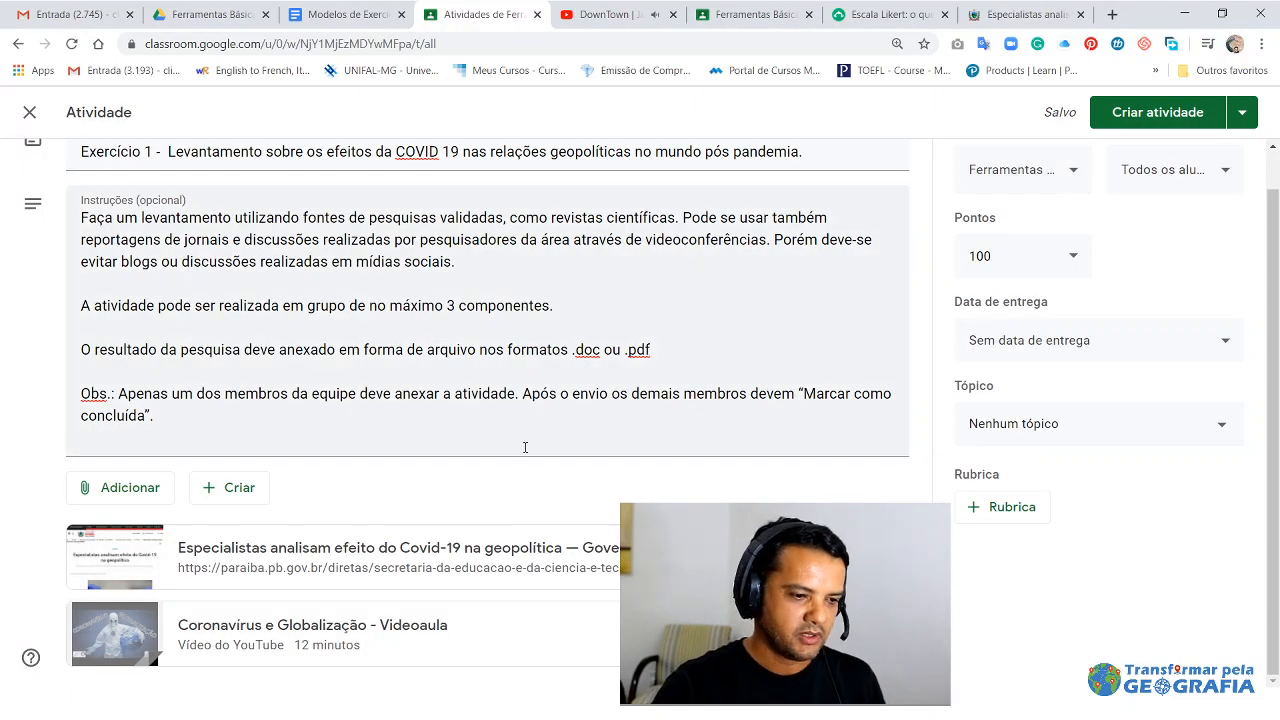
- Create a new form from the activity and save it with Criar teste enabled, returning to the activity
left_click(252, 497)
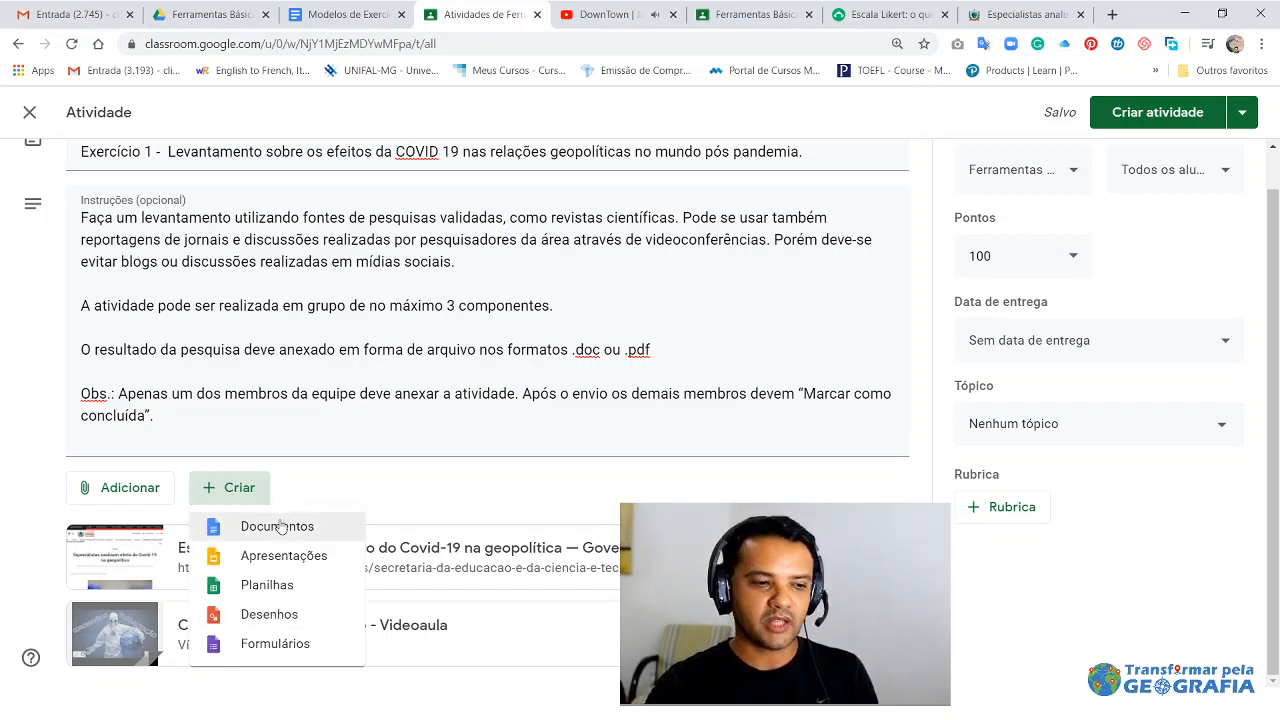
left_click(272, 646)
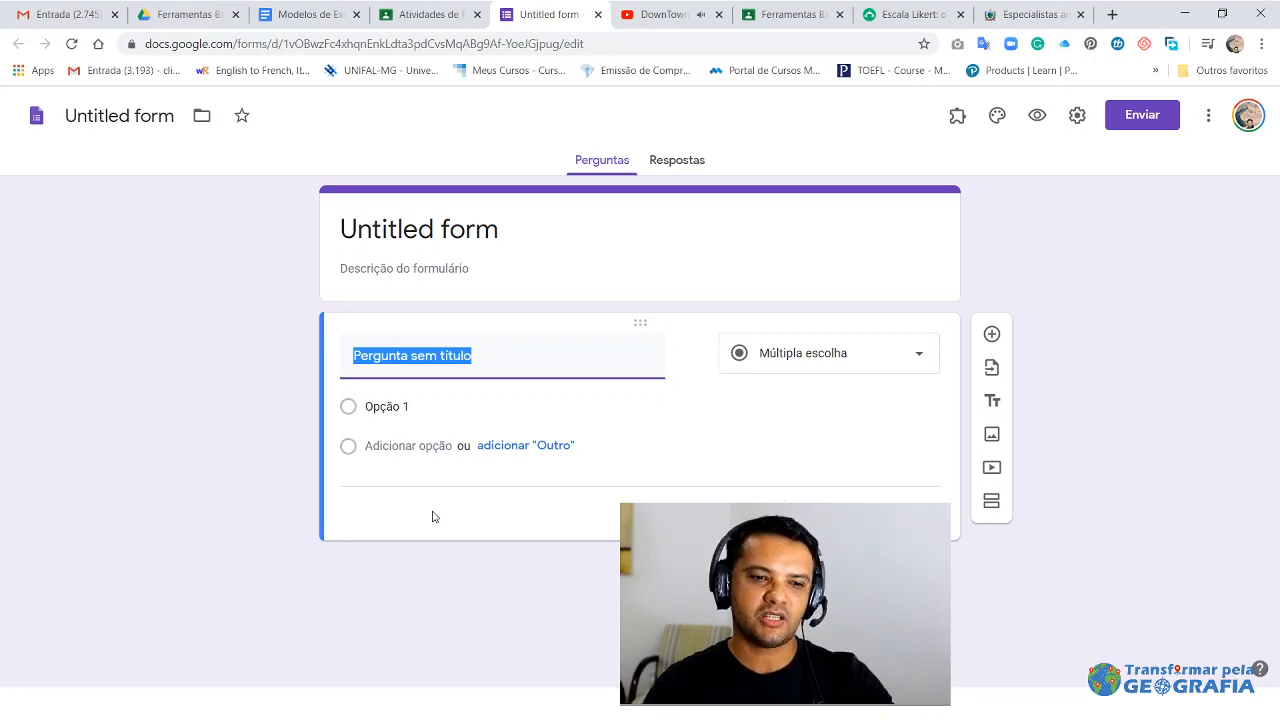
left_click(1080, 116)
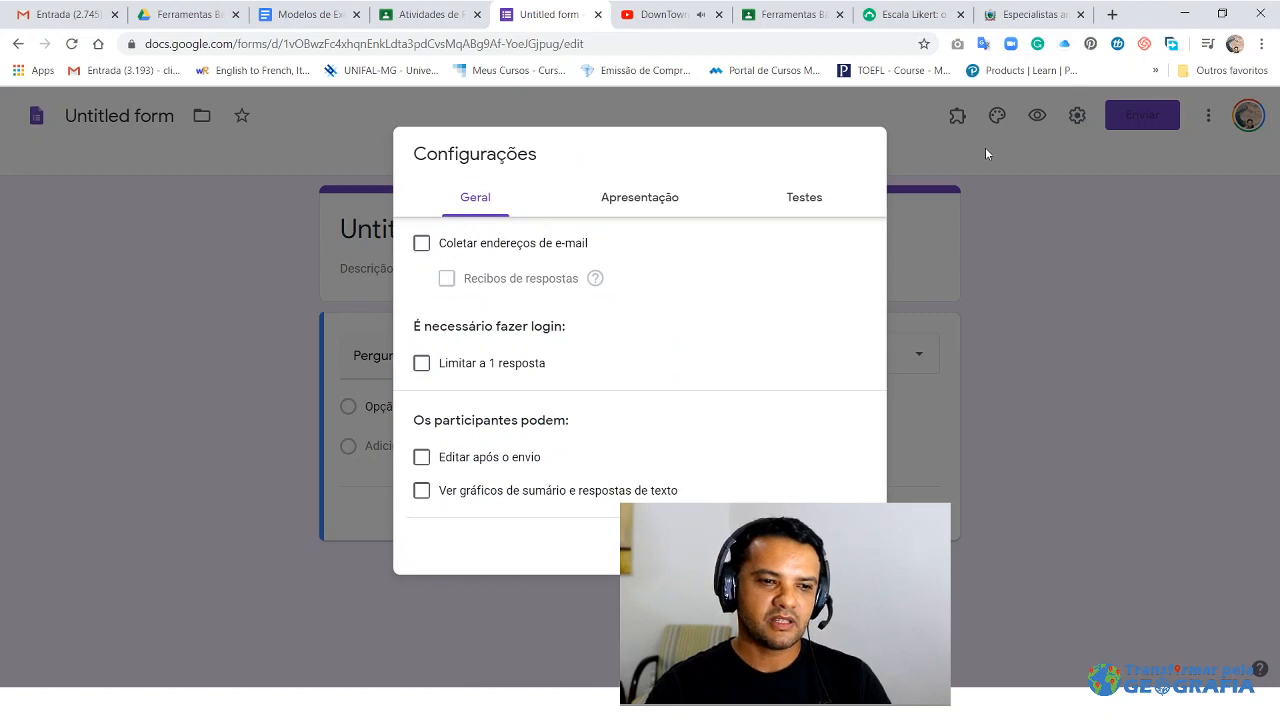
left_click(812, 199)
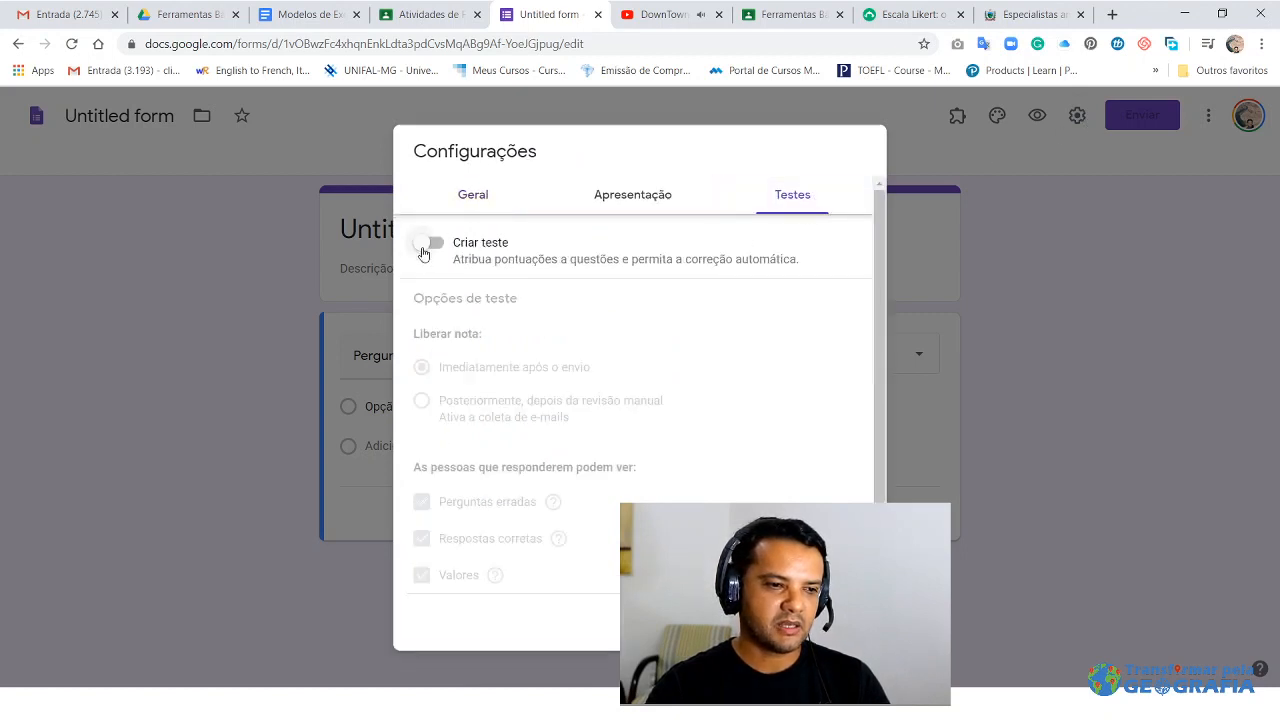
left_click(434, 246)
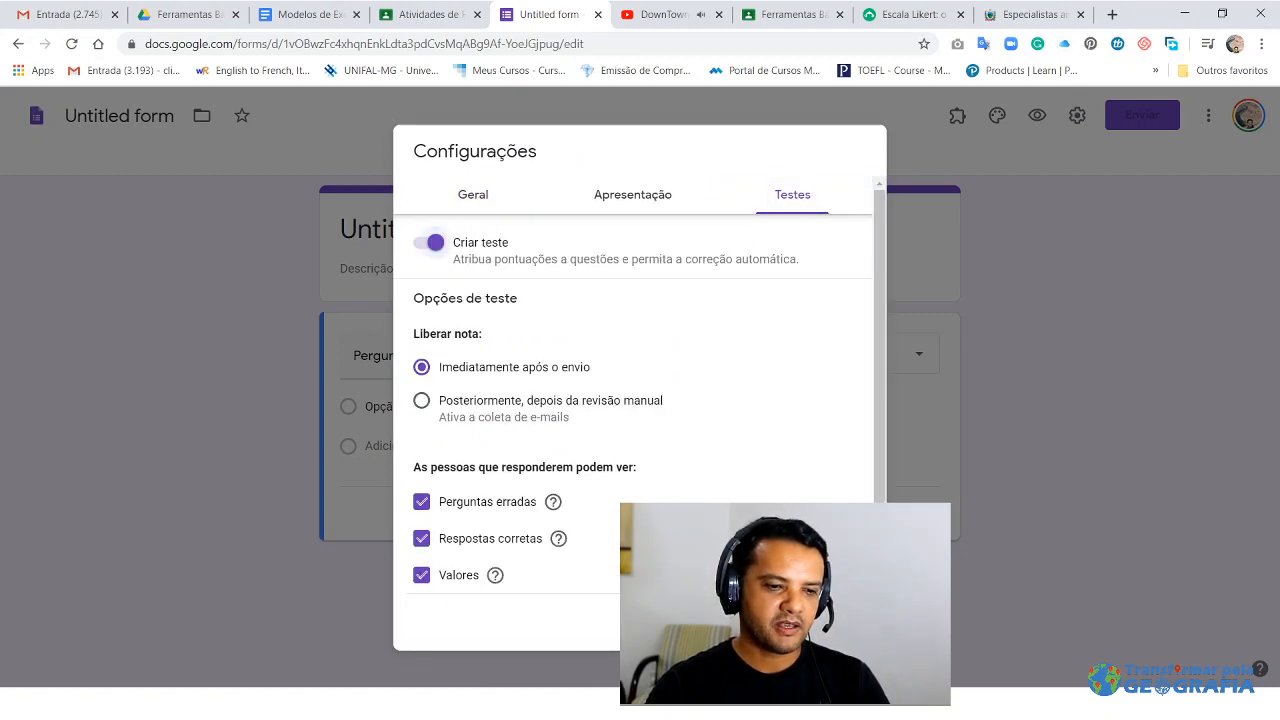
left_click(846, 625)
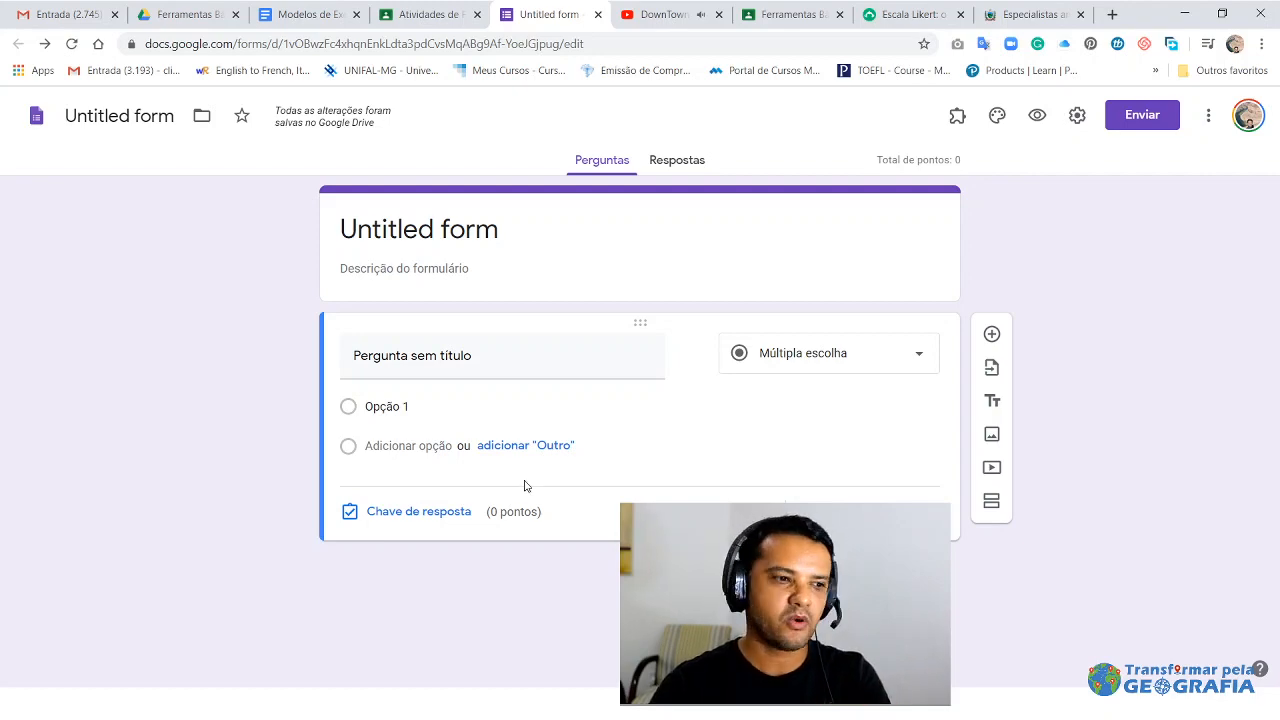
left_click(597, 15)
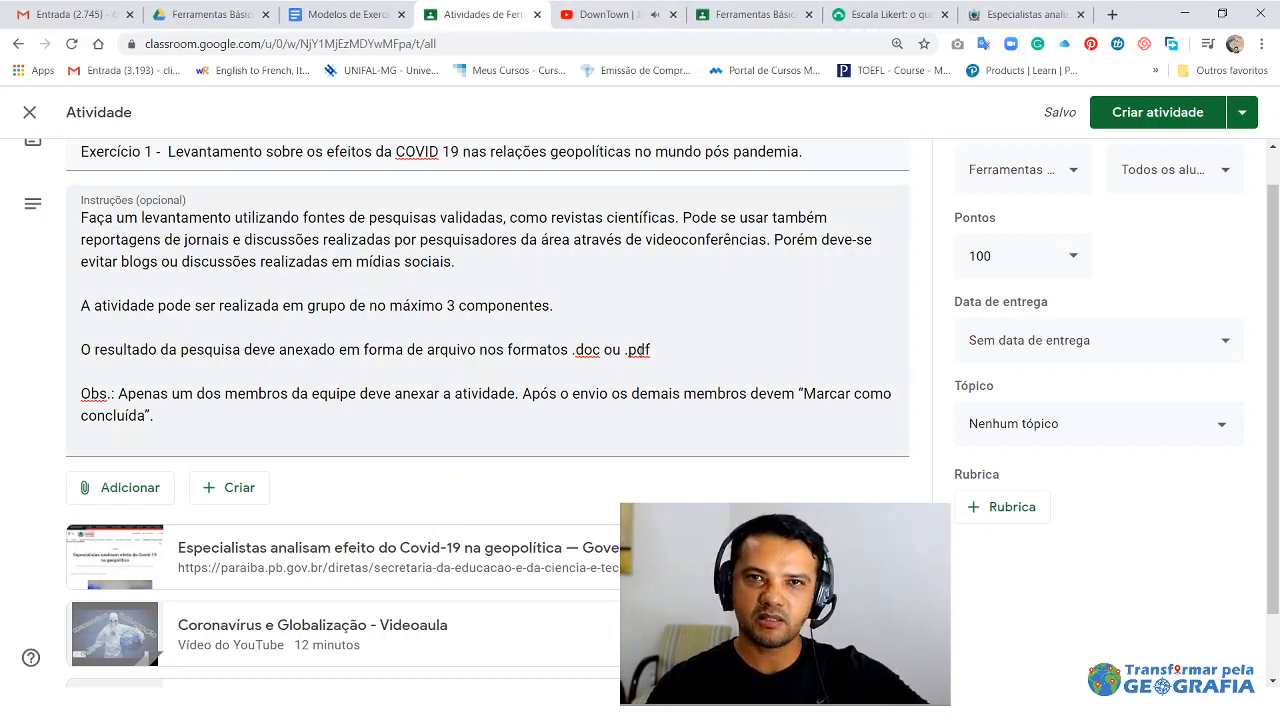
- Examine which classes and which students the activity can be assigned to, leaving both selections as they are
left_click(1068, 172)
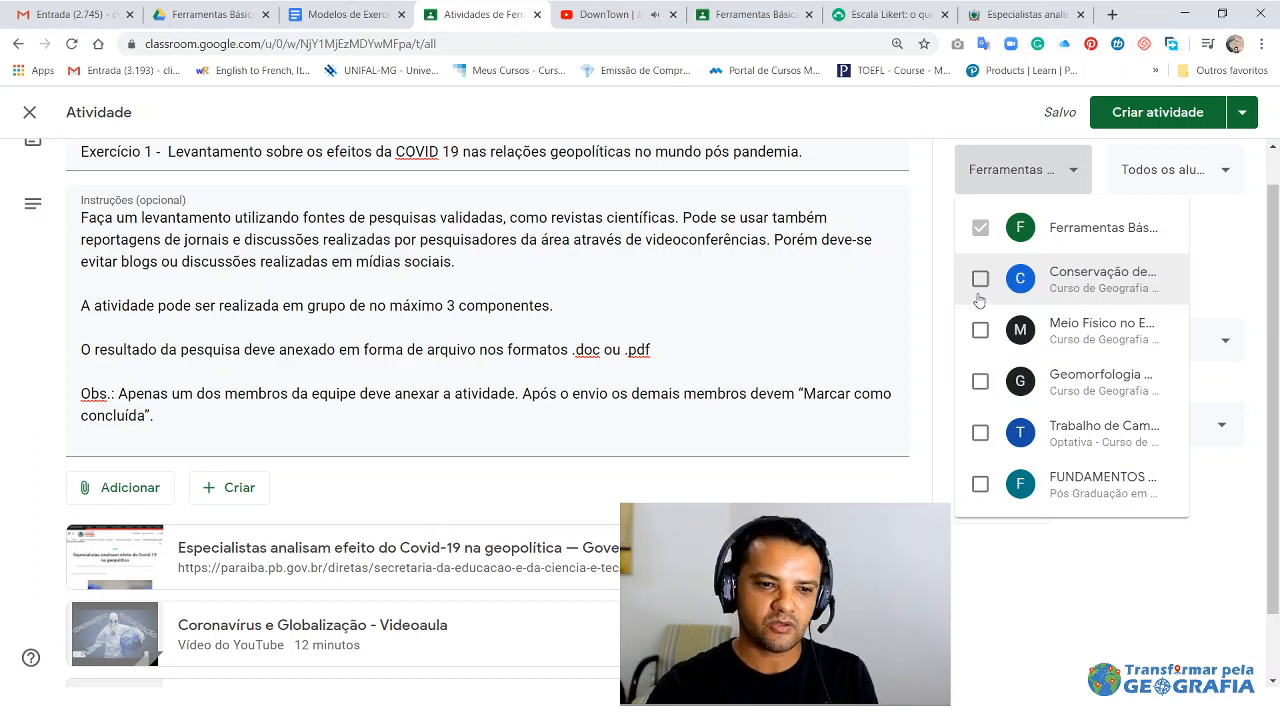
left_click(992, 122)
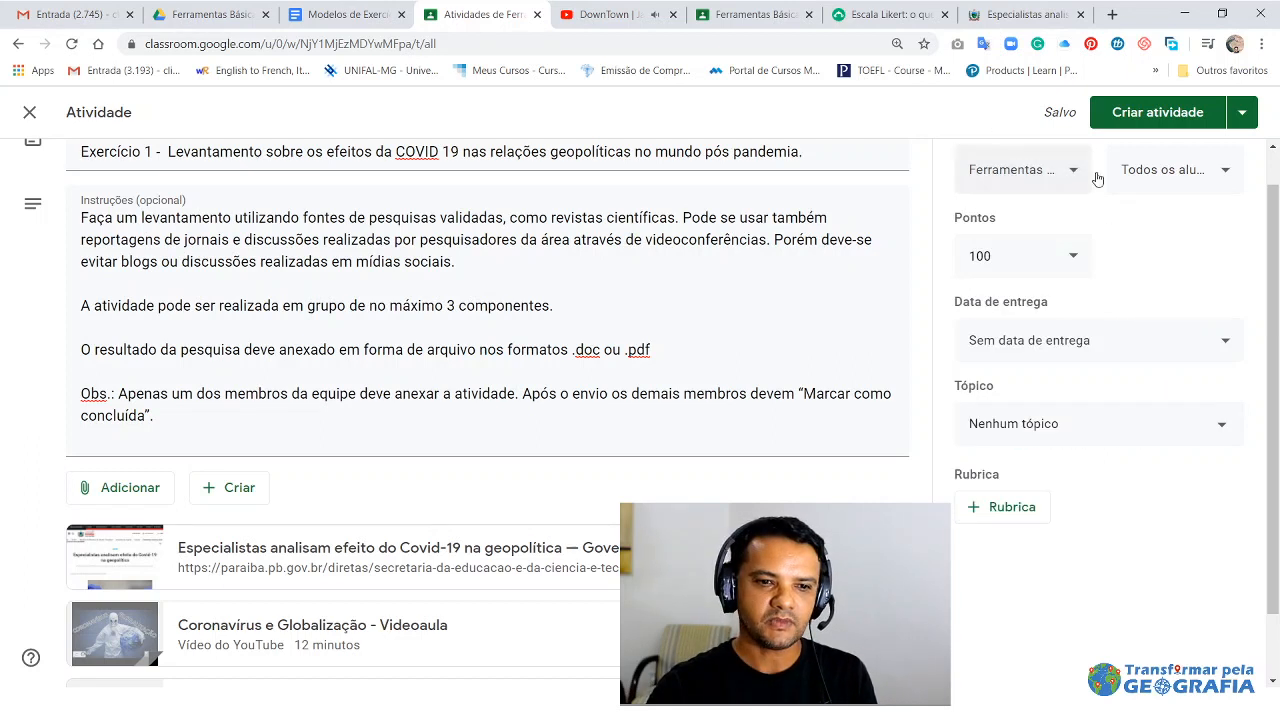
left_click(1143, 176)
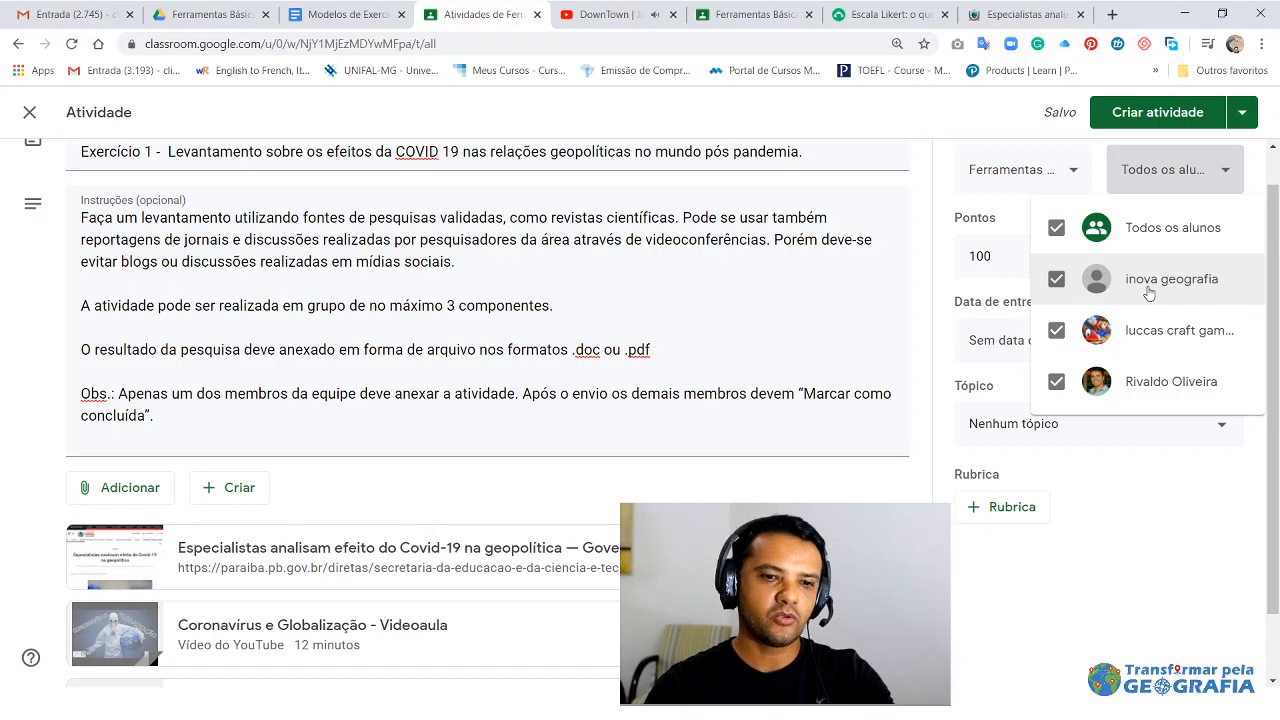
left_click(980, 125)
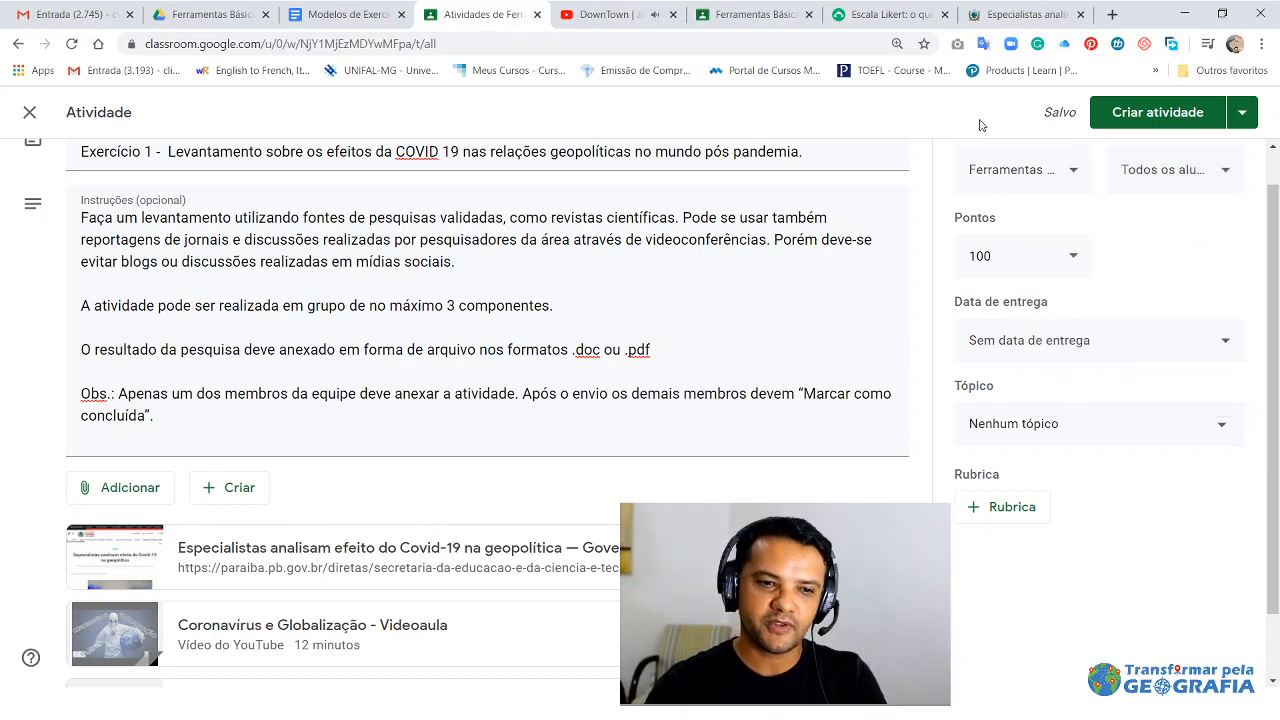
left_click(1190, 172)
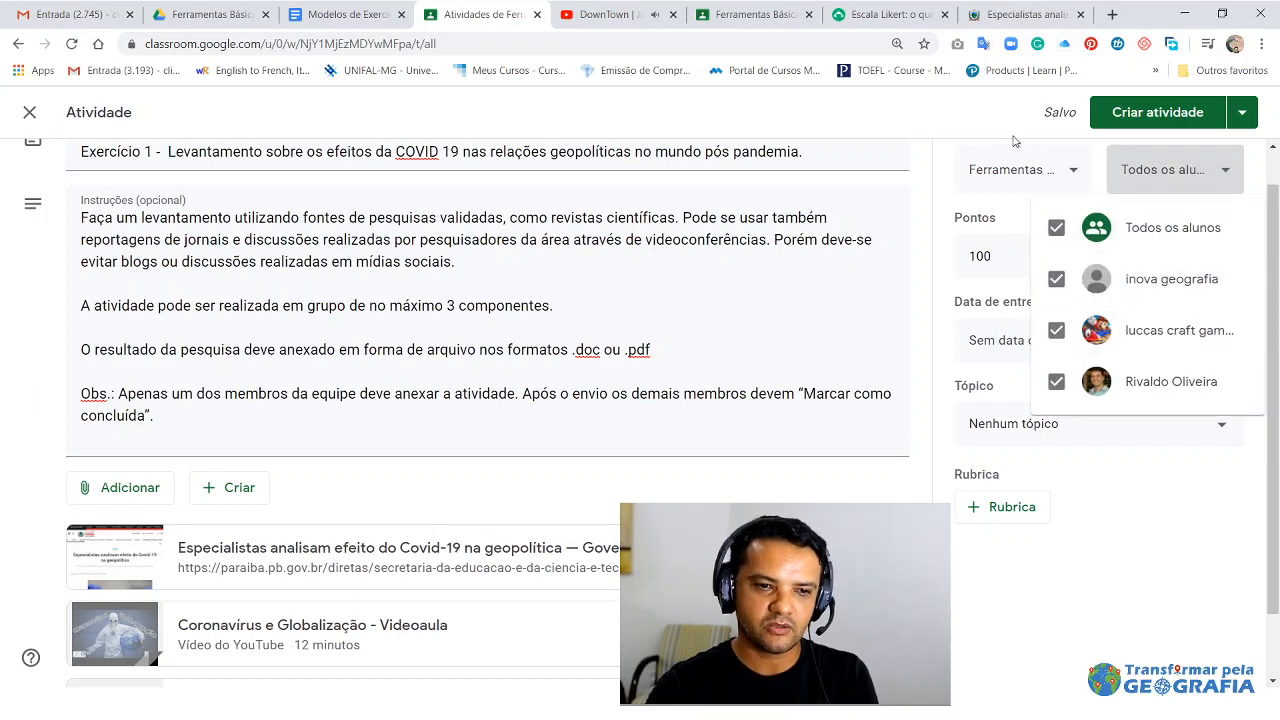
left_click(1000, 128)
- Set the activity's points to 5
left_click(990, 257)
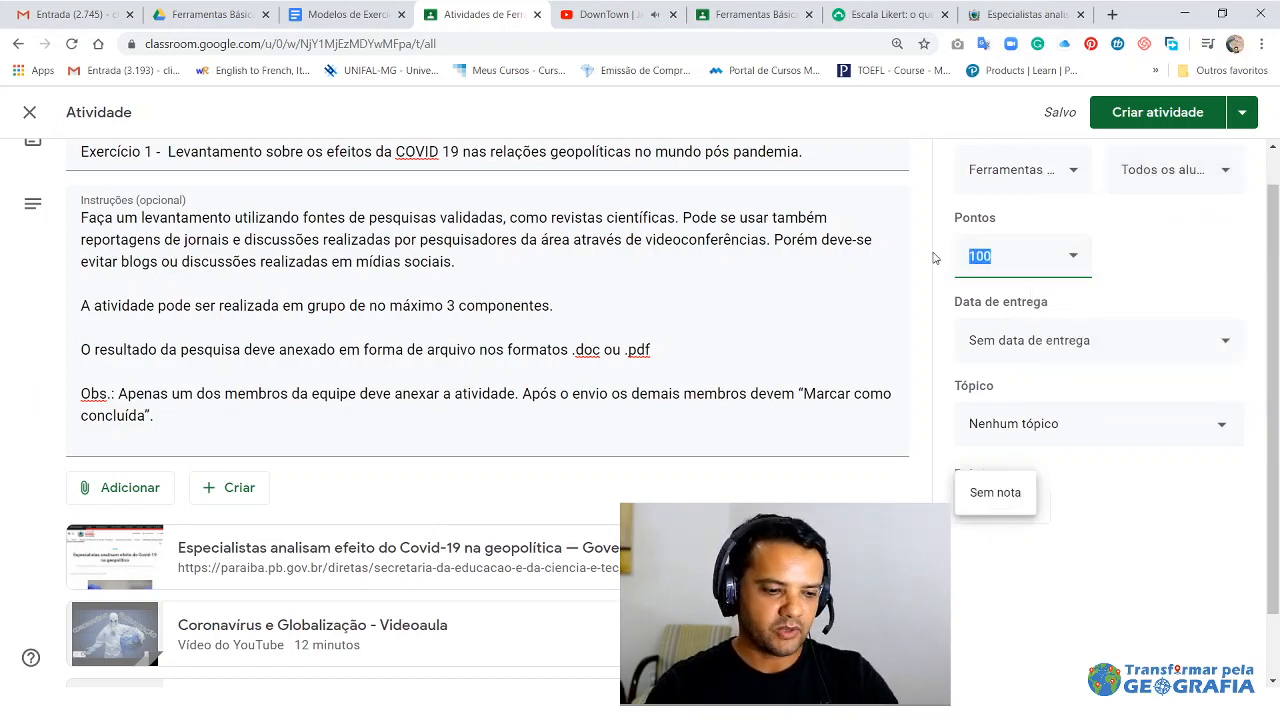
type("5")
left_click(1165, 295)
- Set the activity's due date to 15 May 2020, leaving the optional time empty
left_click(1146, 345)
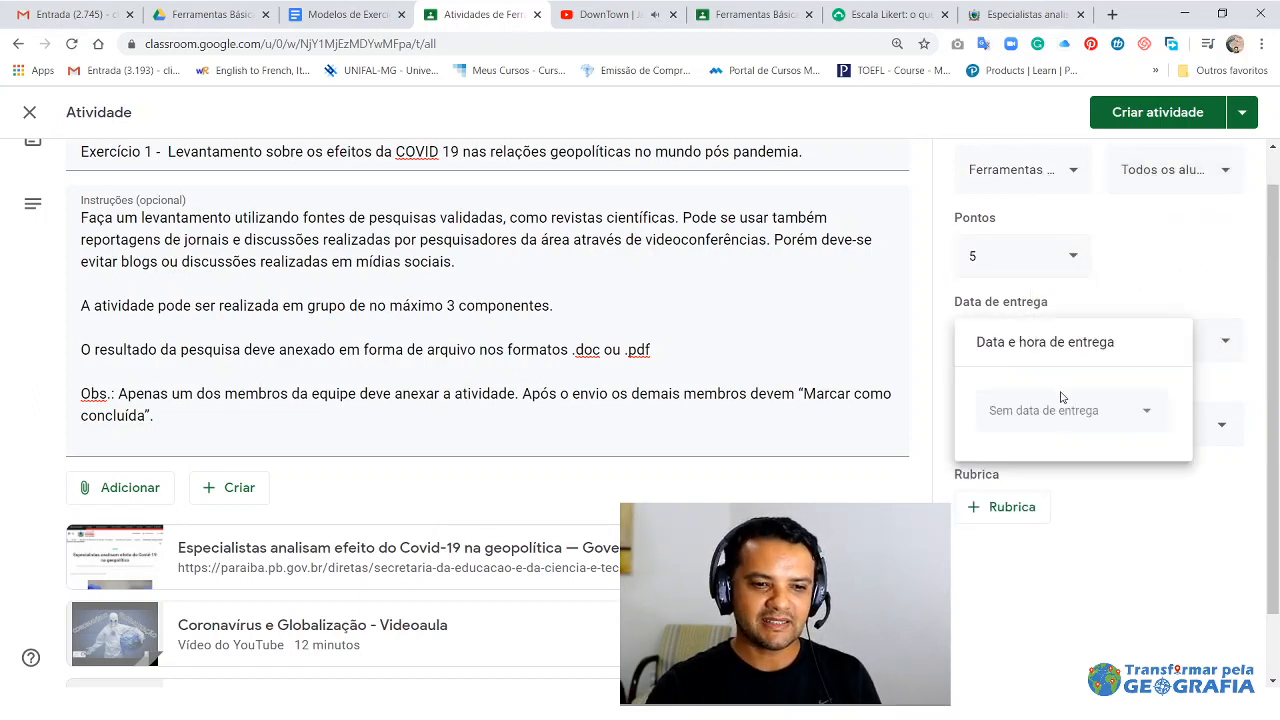
left_click(1064, 418)
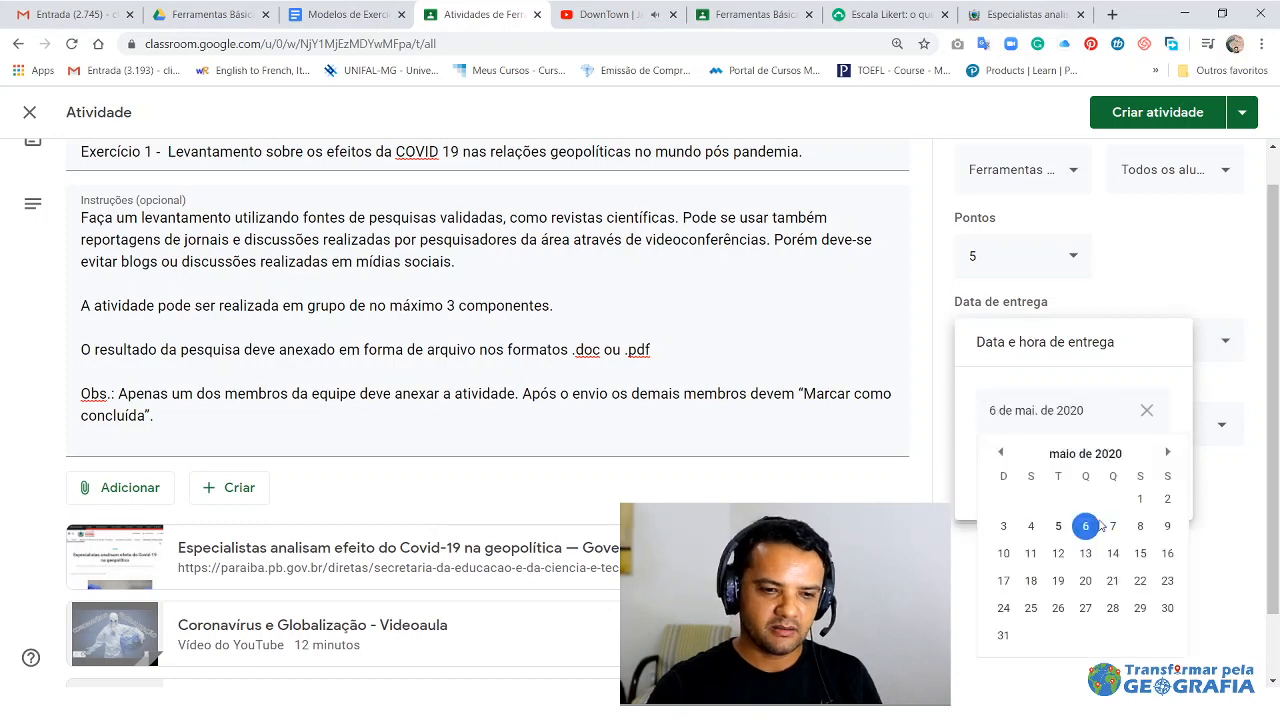
left_click(1140, 554)
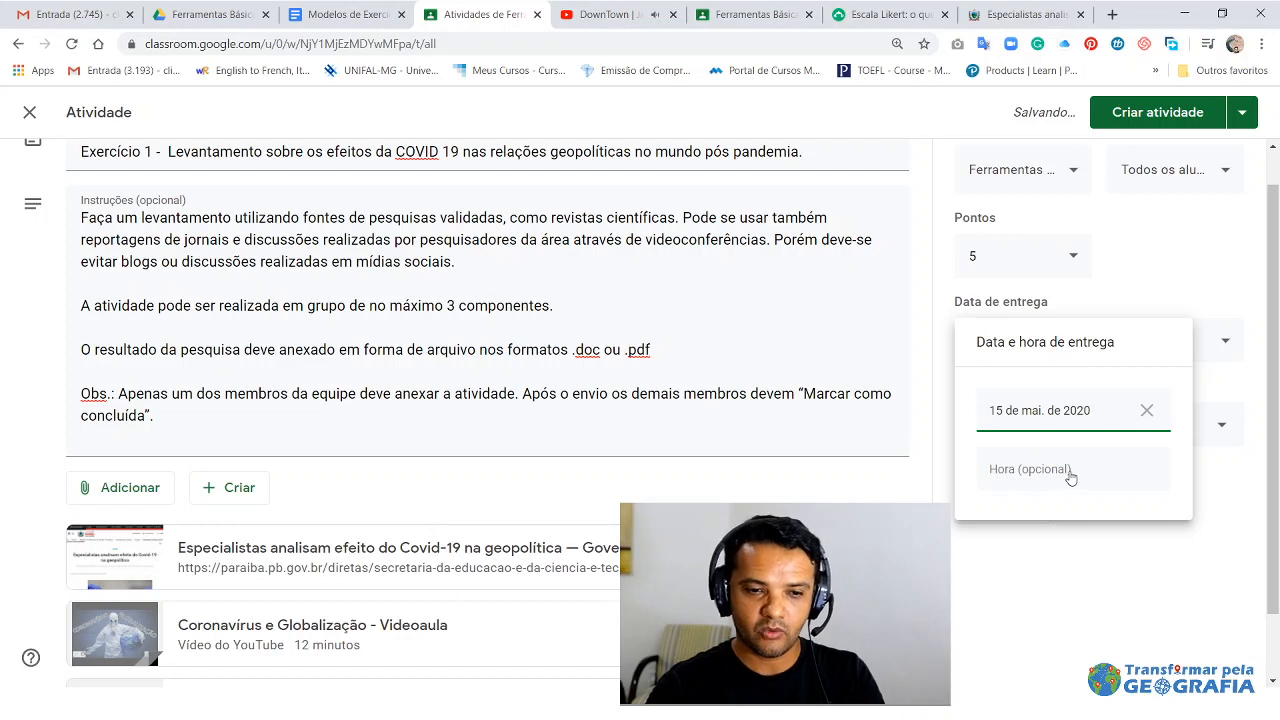
left_click(1155, 278)
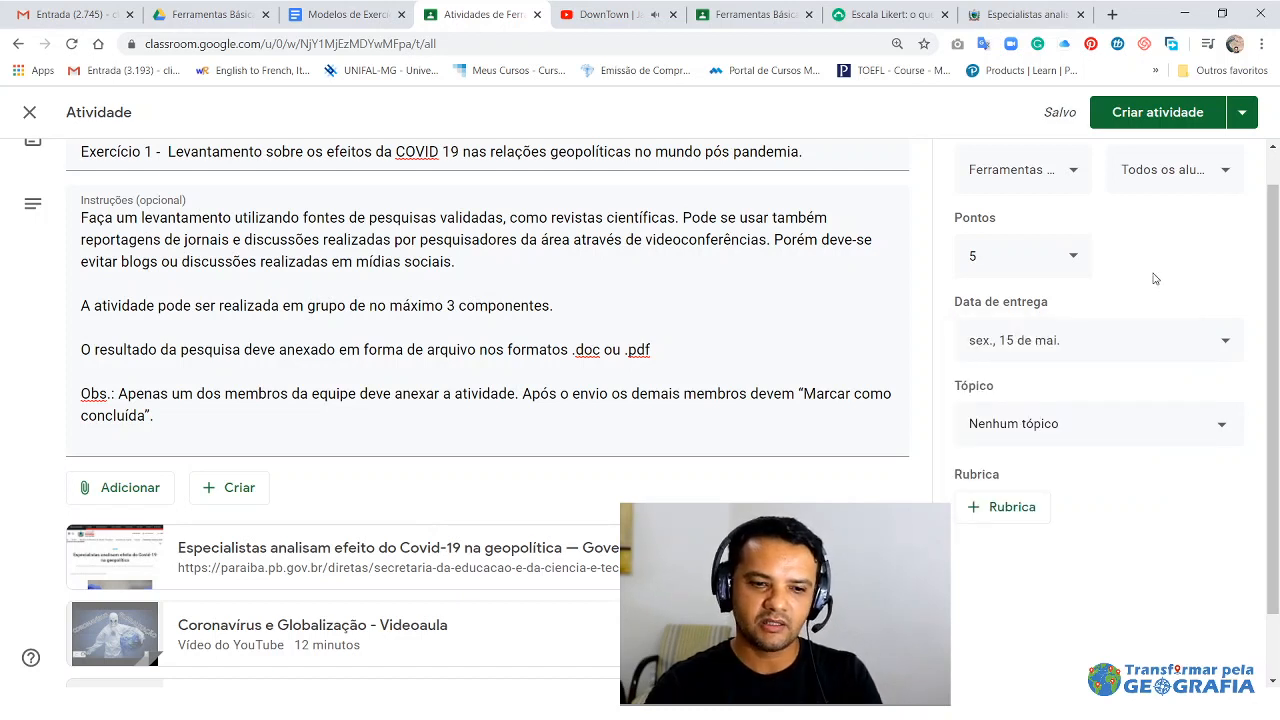
- Assign the activity to the AVALIAÇÕES topic and publish it to the class
left_click(1106, 440)
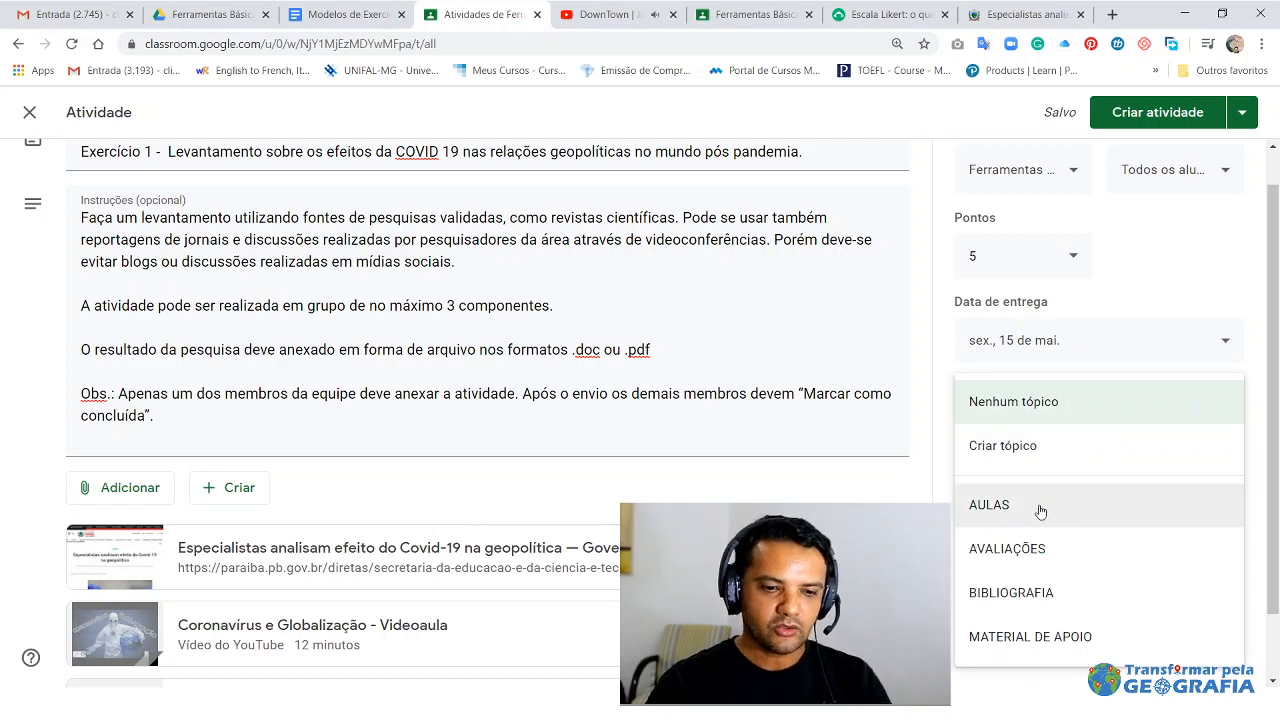
left_click(1019, 559)
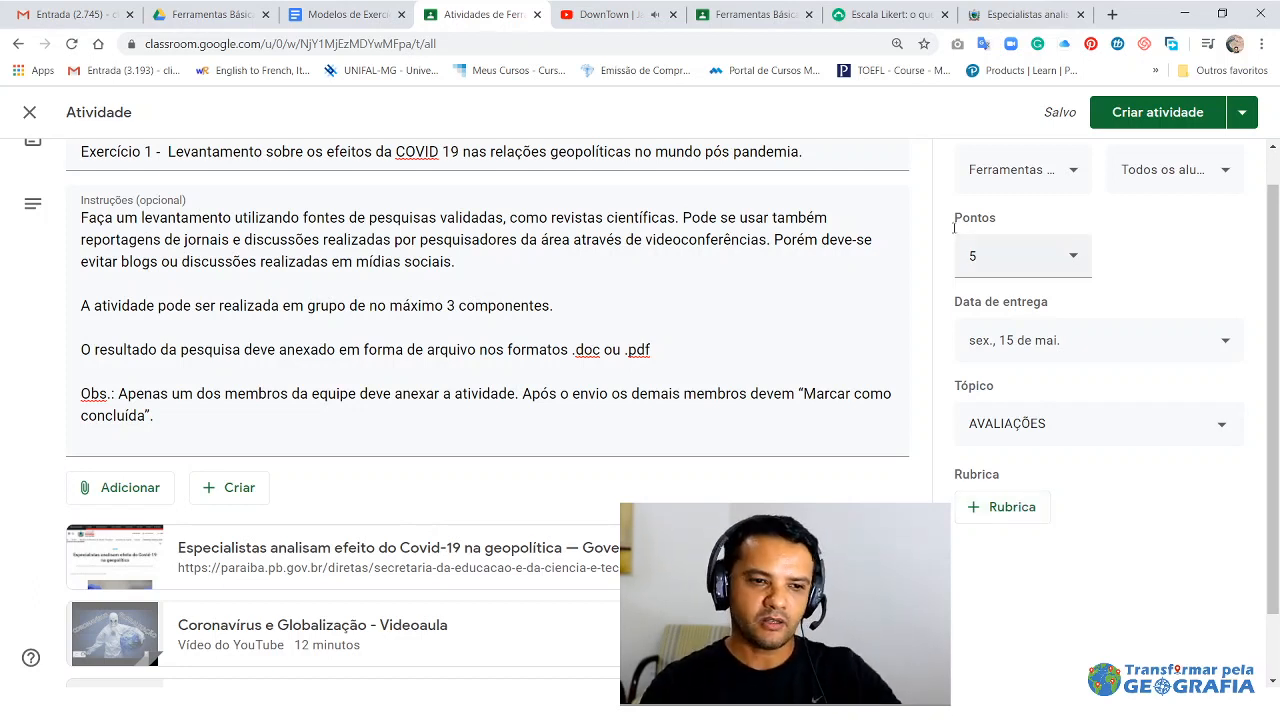
left_click(1157, 115)
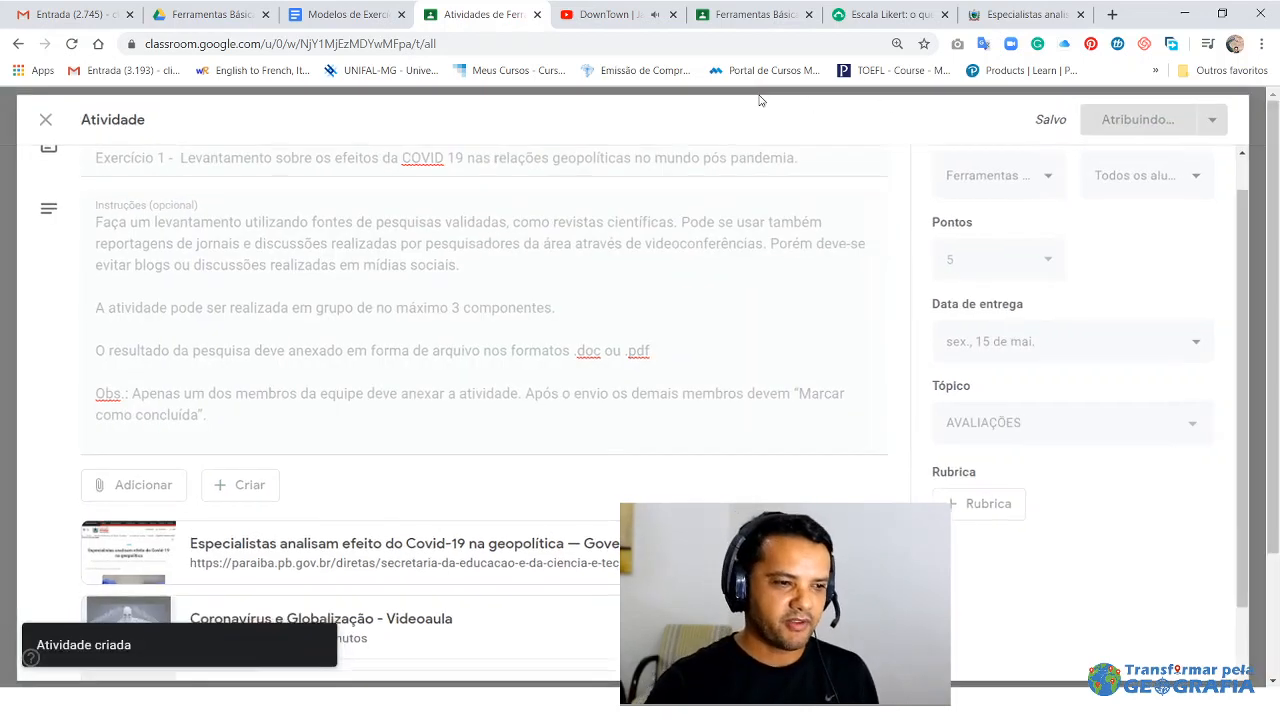
scroll(578, 381, "down", 2)
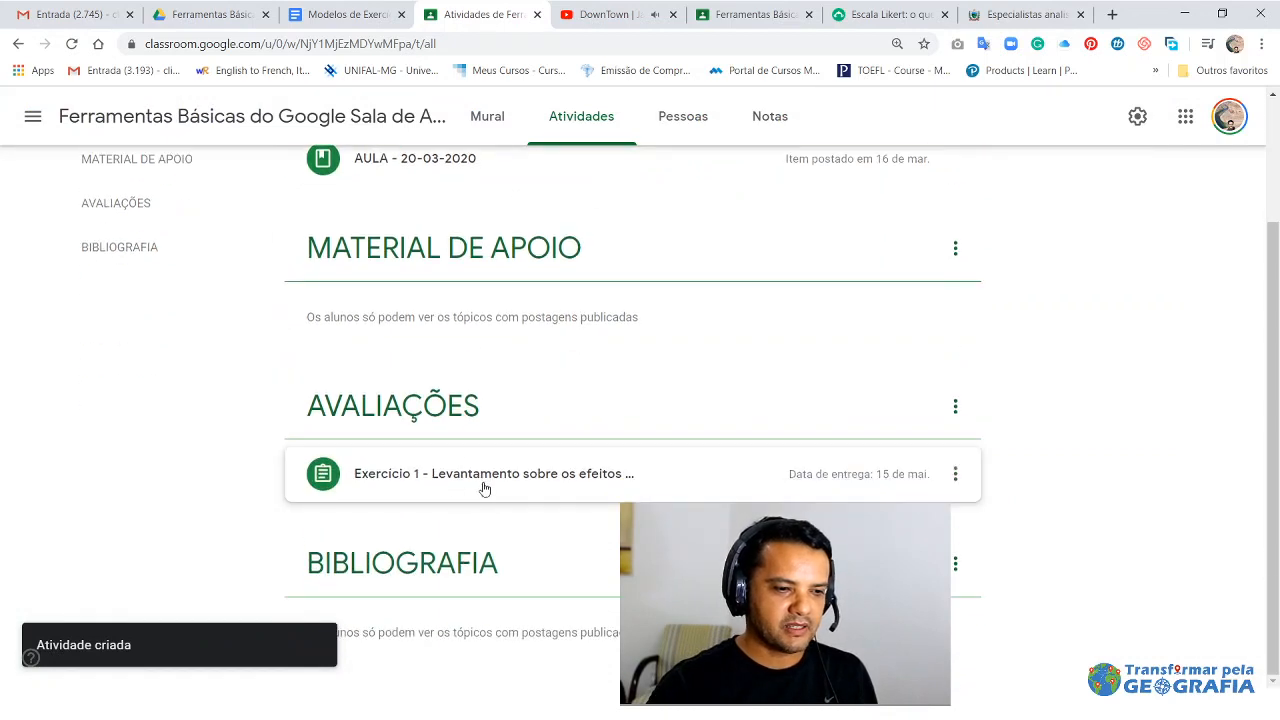
scroll(642, 415, "up", 3)
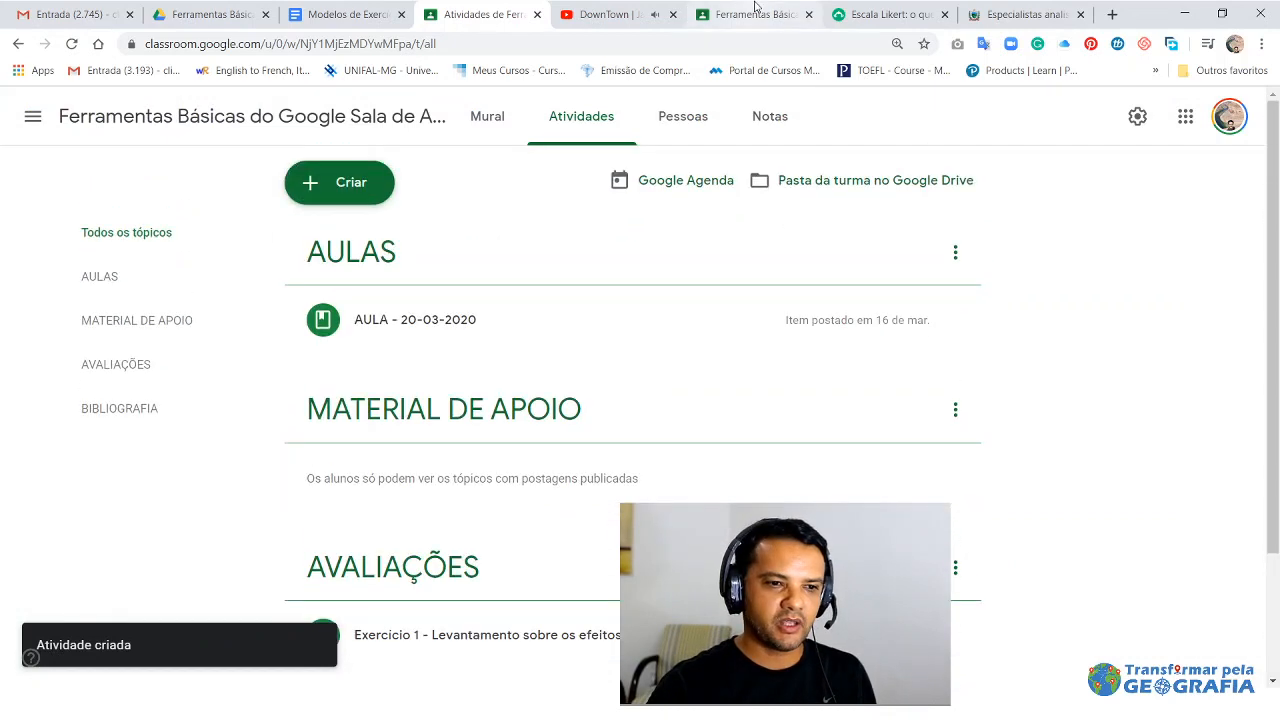
- Switch to the student's view, refresh the class stream and activities, and examine the instructions and attachments of Exercício 1 under AVALIAÇÕES
left_click(755, 14)
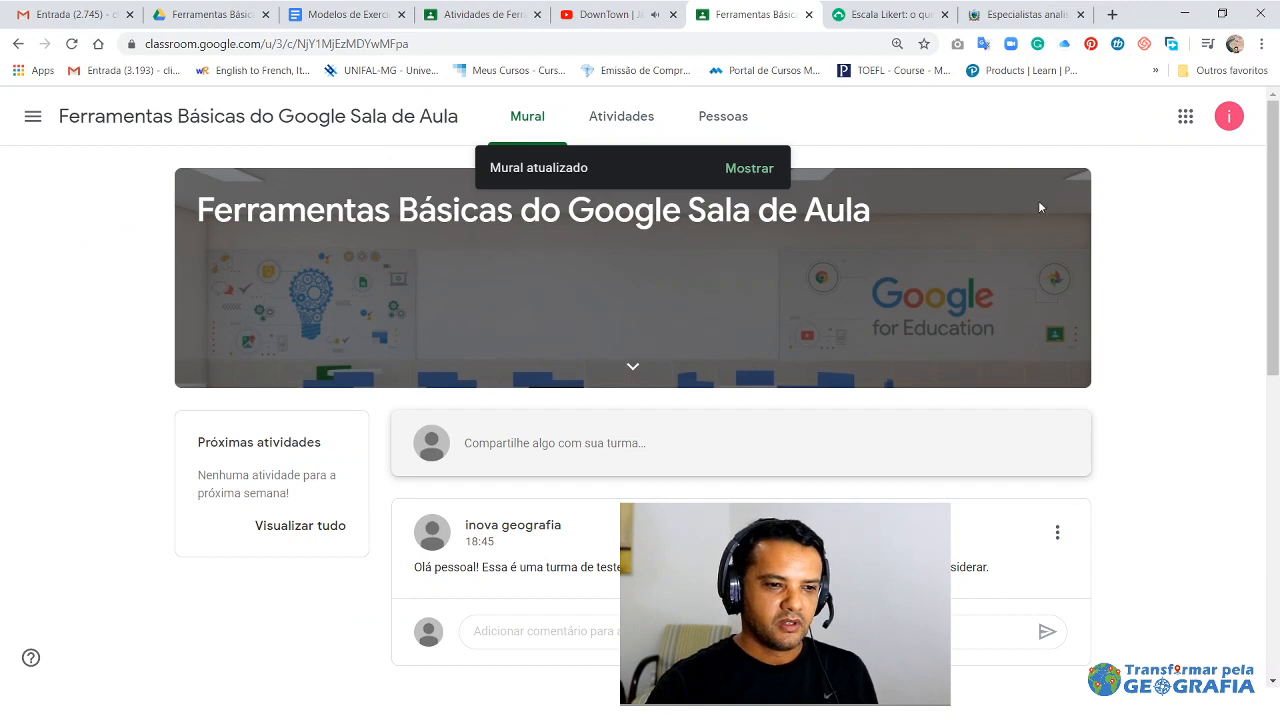
left_click(748, 168)
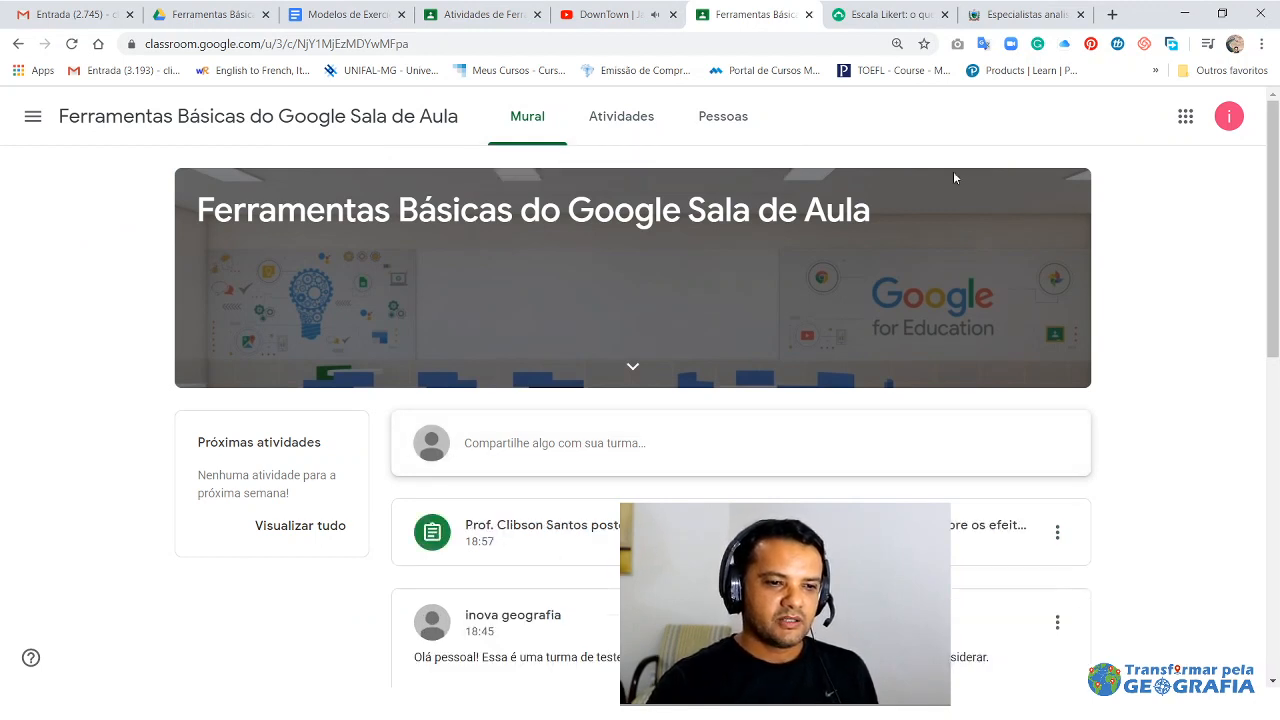
scroll(1130, 203, "down", 1)
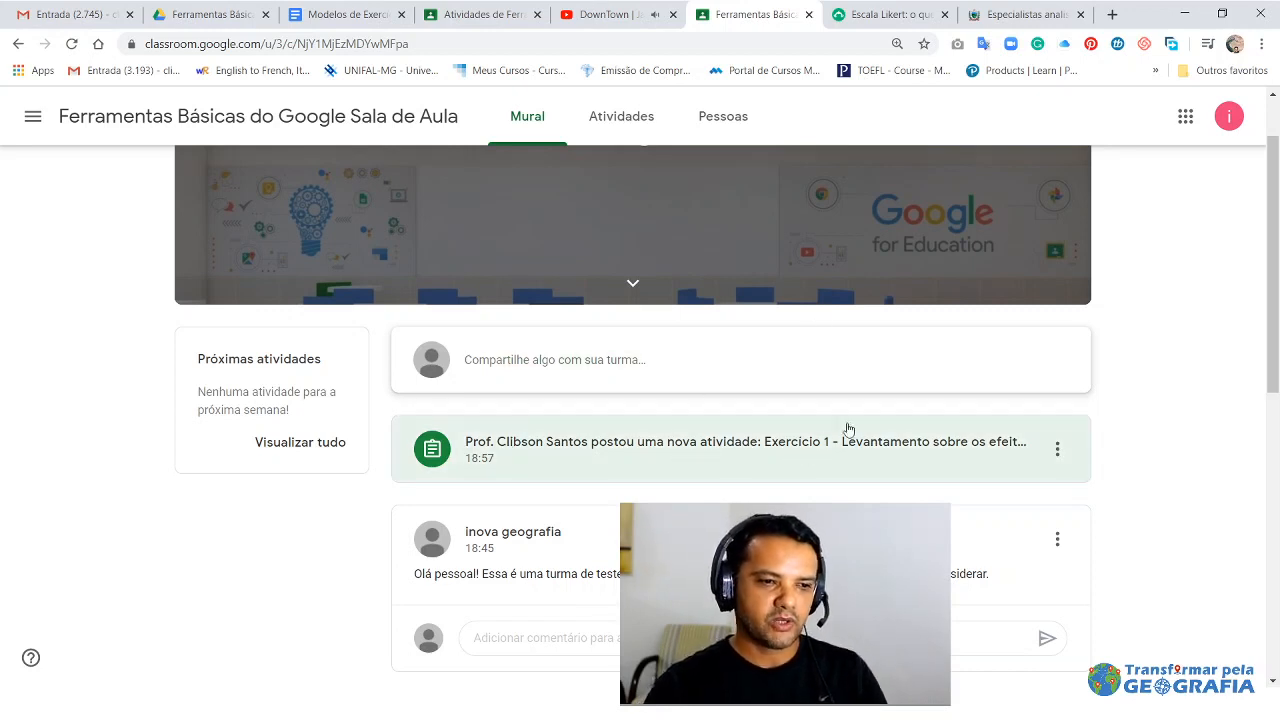
left_click(632, 118)
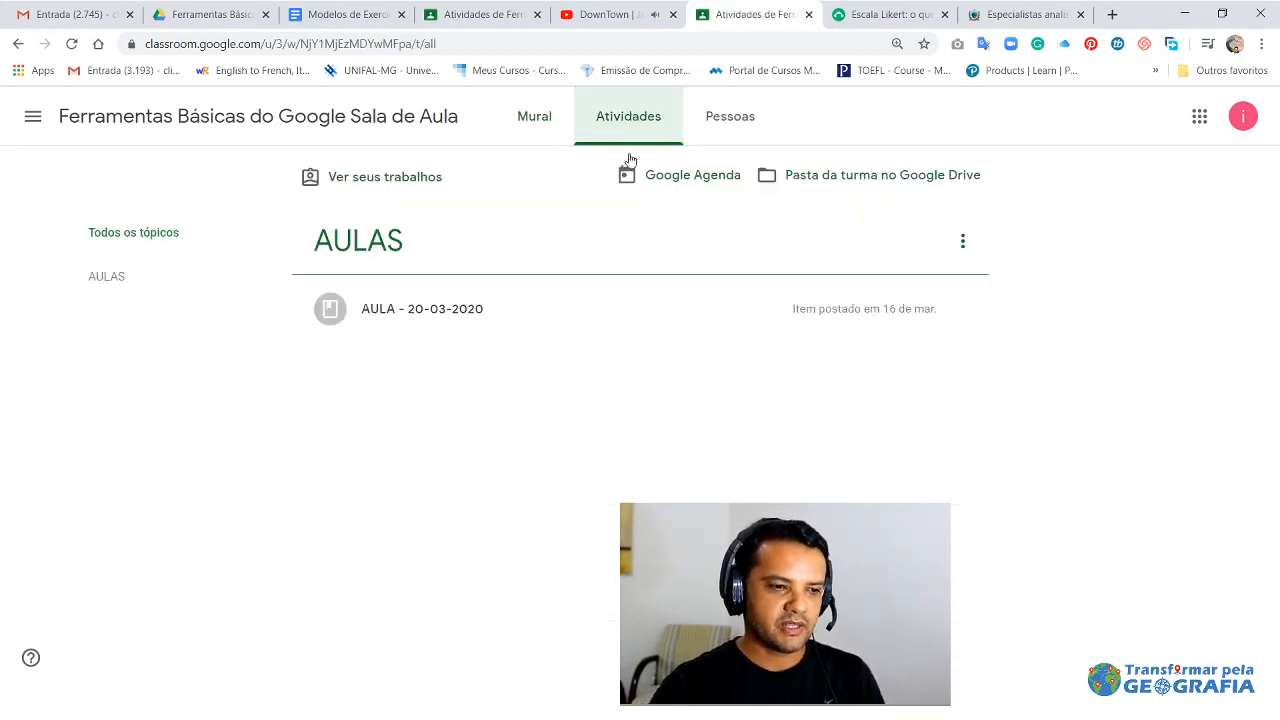
left_click(72, 44)
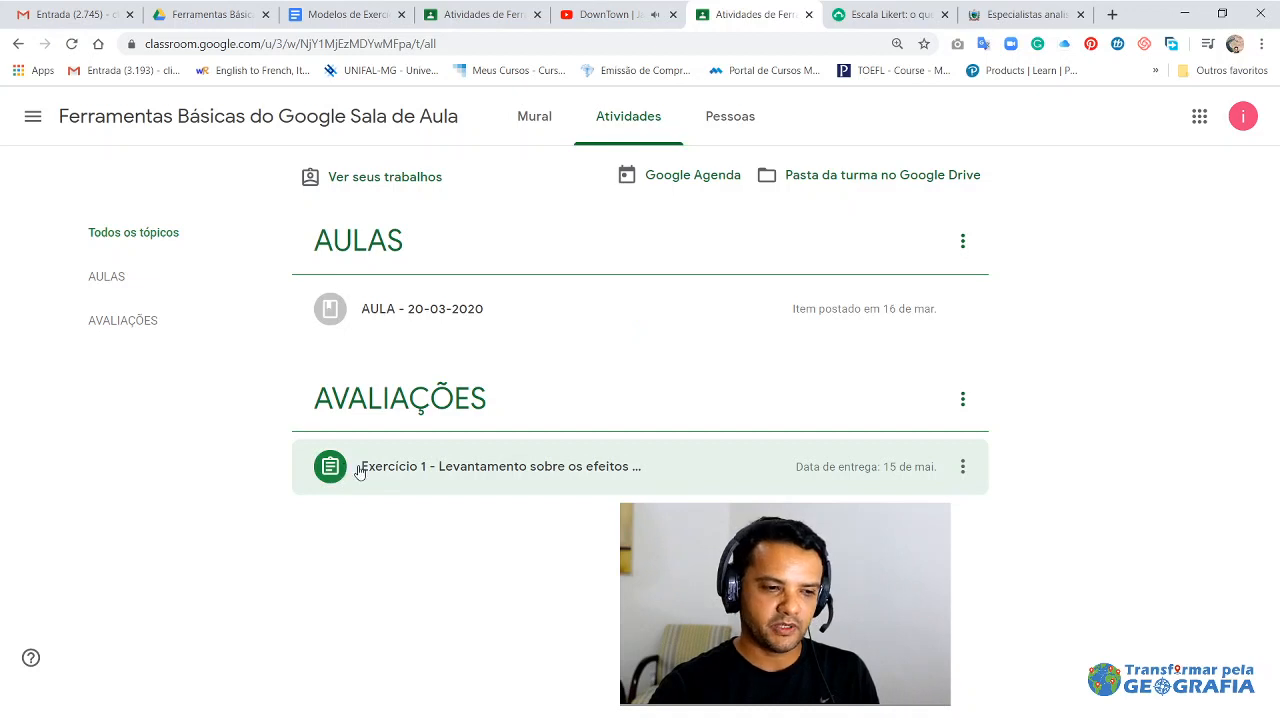
left_click(491, 472)
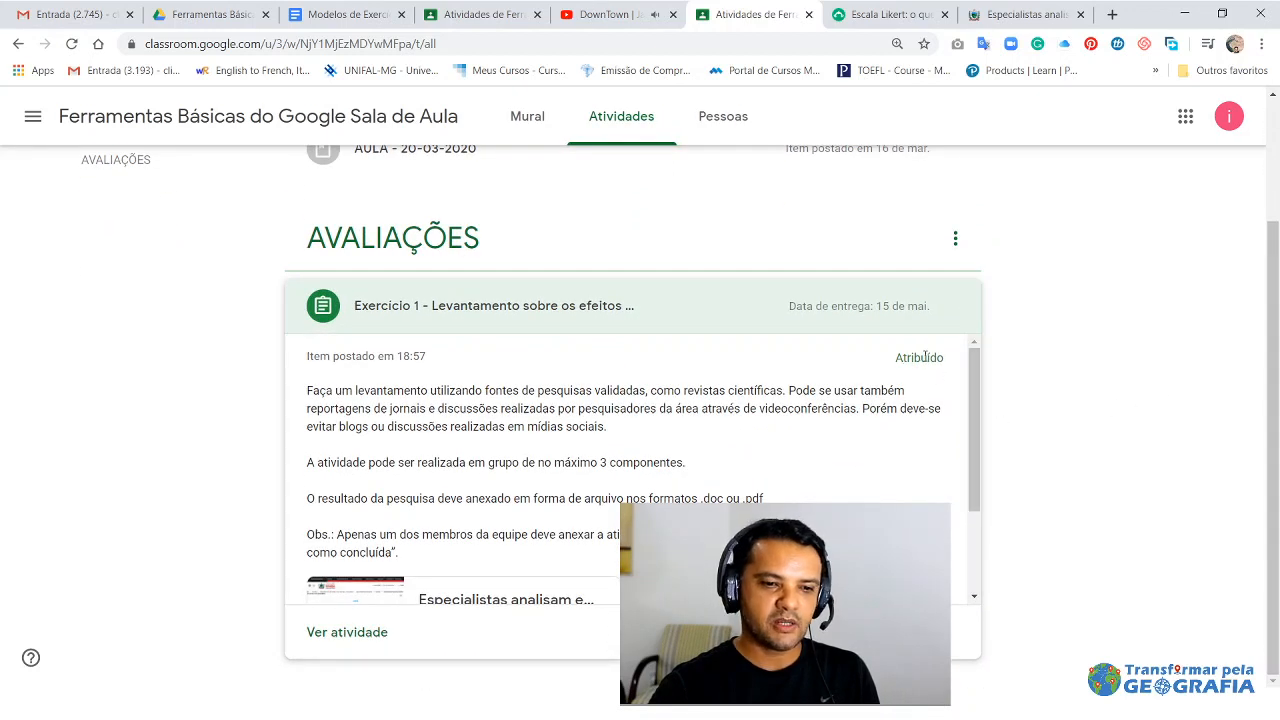
scroll(975, 410, "down", 1)
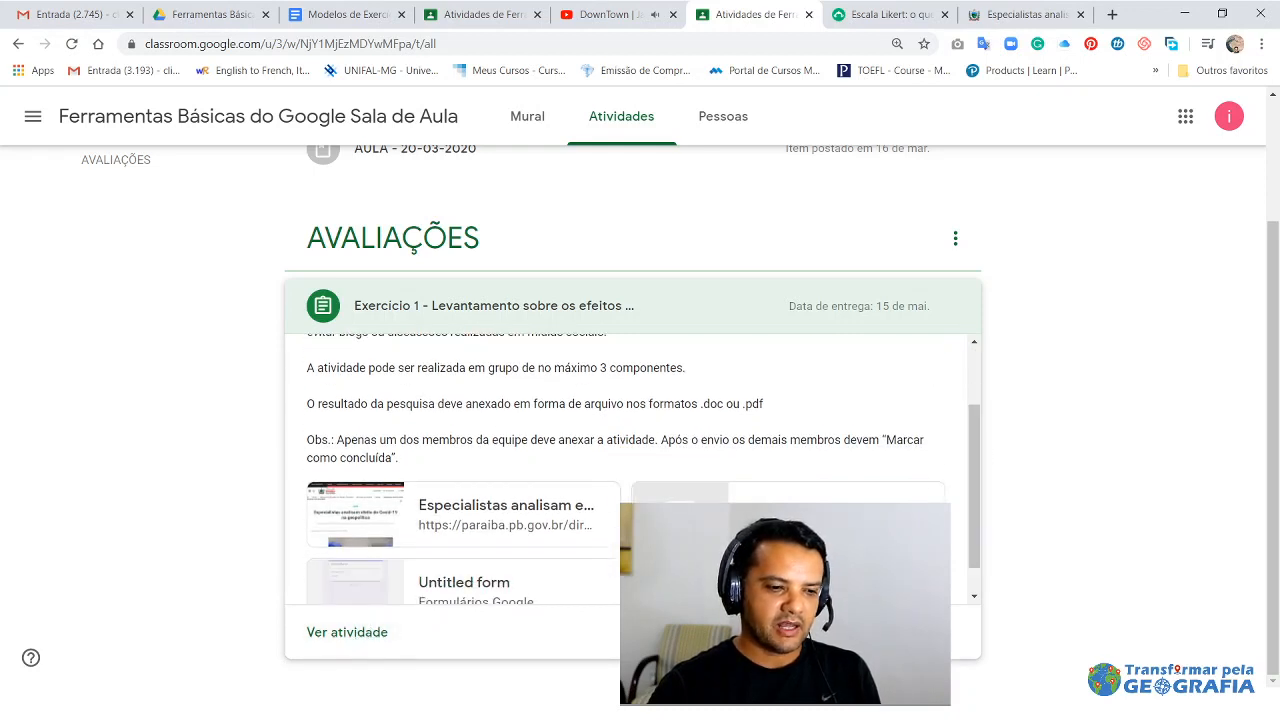
scroll(530, 560, "down", 1)
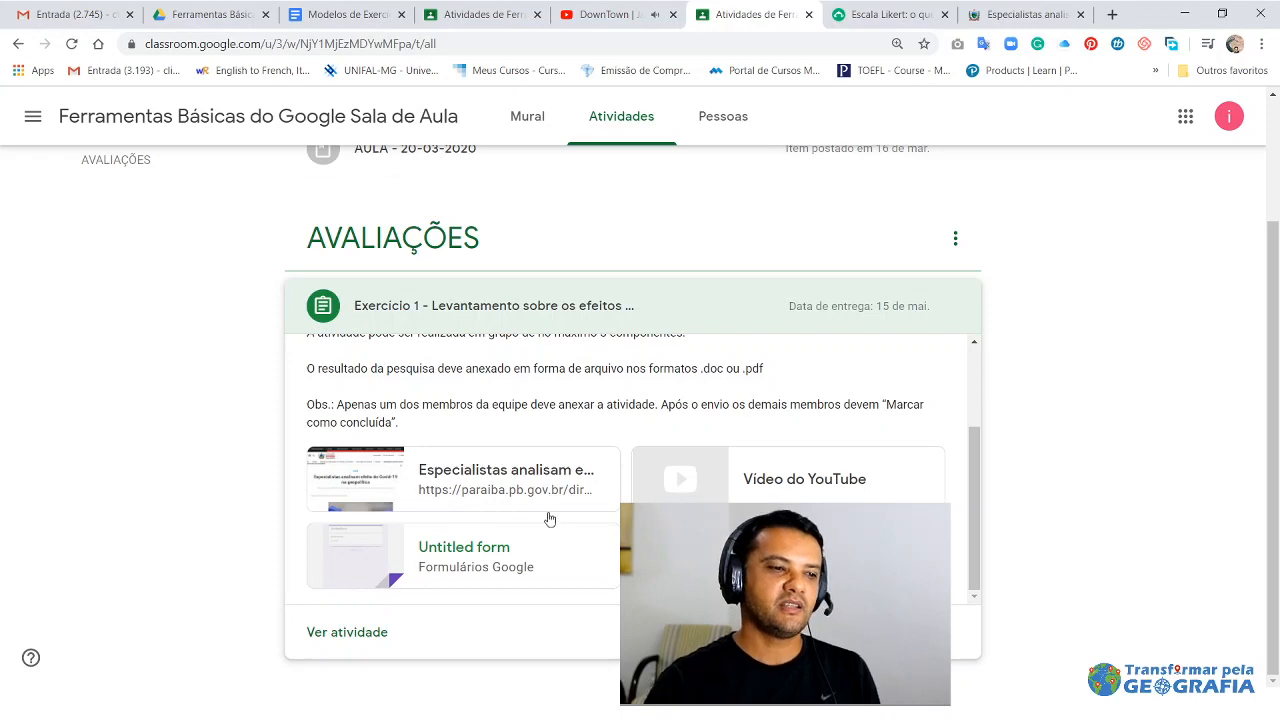
- Return to the teacher's view, examine the student submissions for Exercício 1, and go back through the class stream to the activities list
left_click(478, 16)
scroll(700, 455, "down", 2)
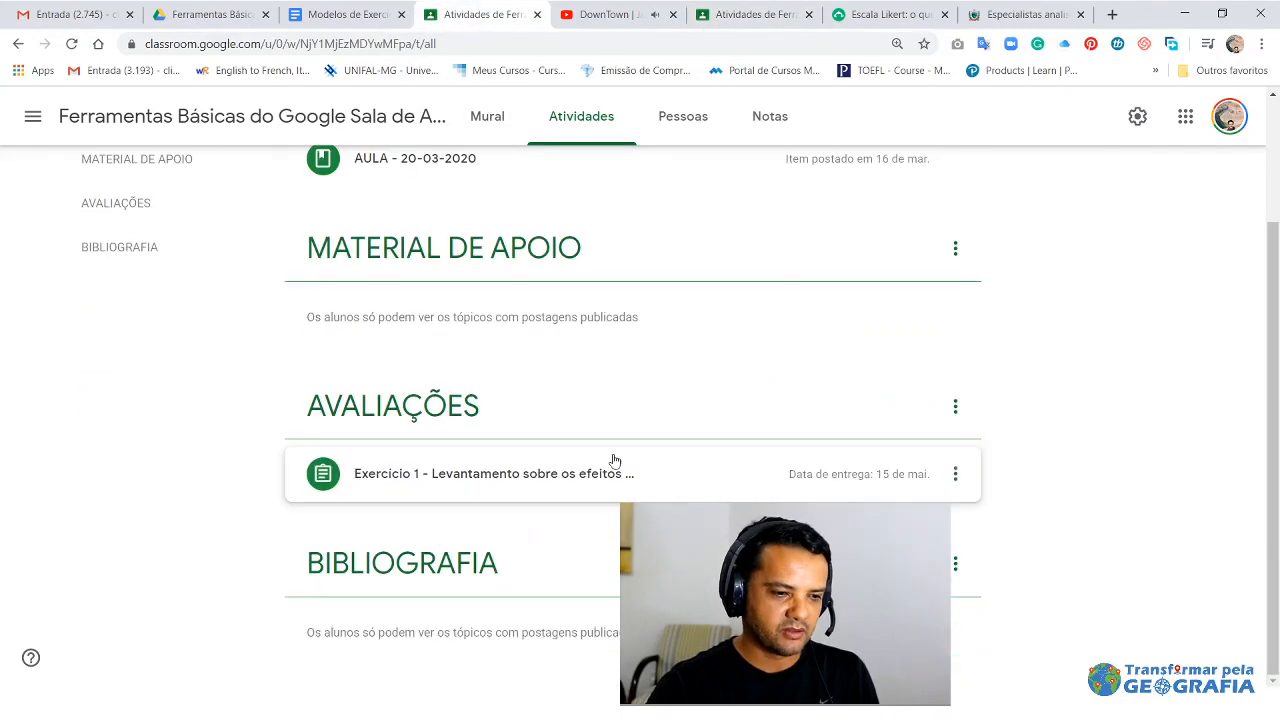
left_click(502, 475)
scroll(647, 427, "down", 3)
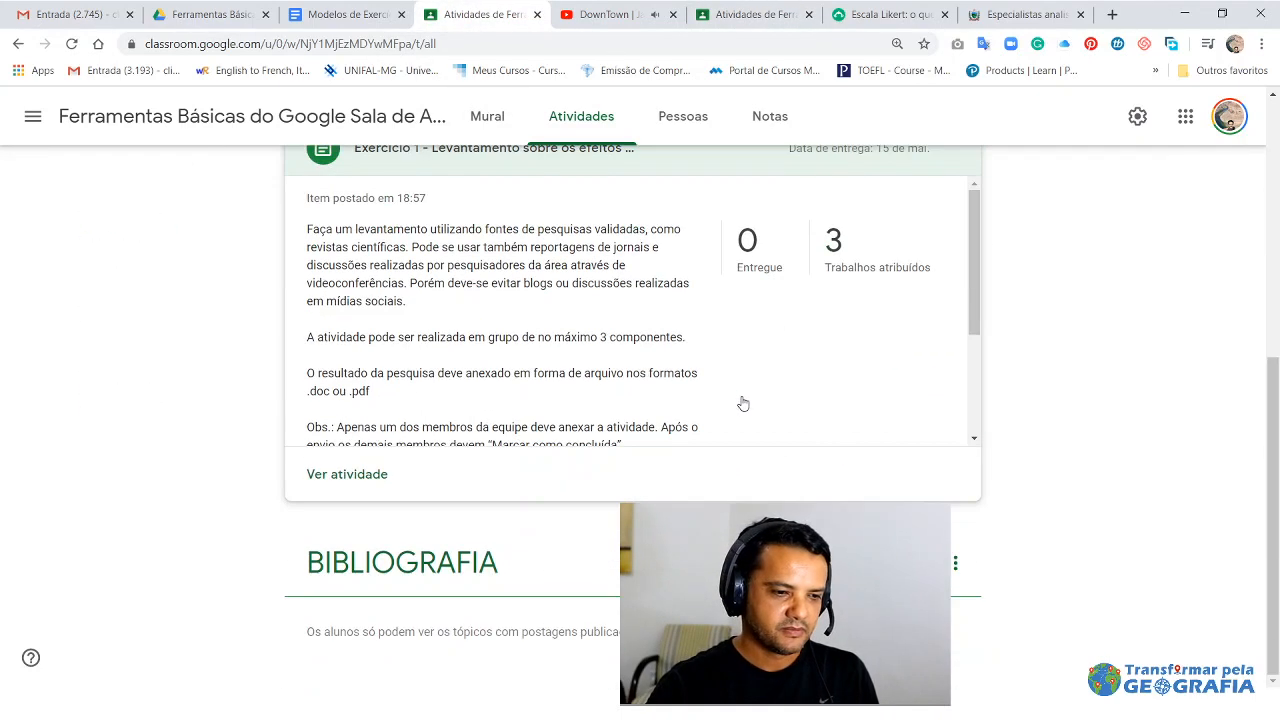
left_click(370, 475)
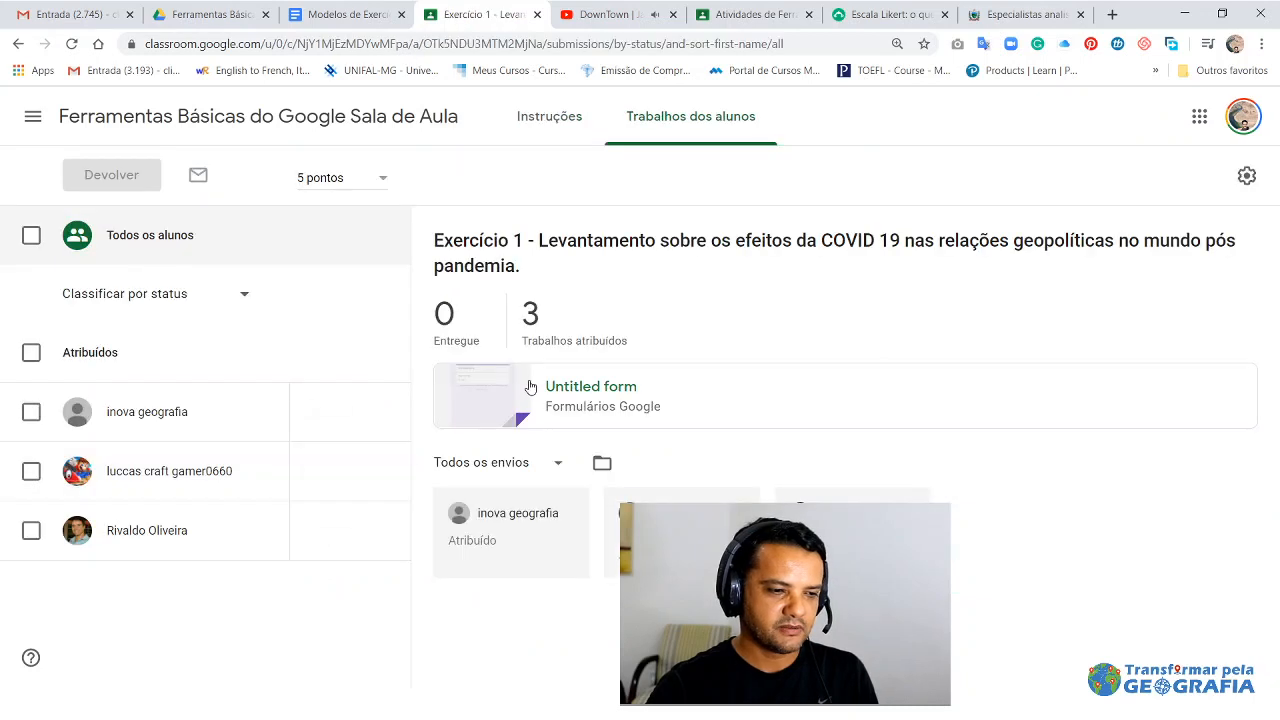
left_click(195, 123)
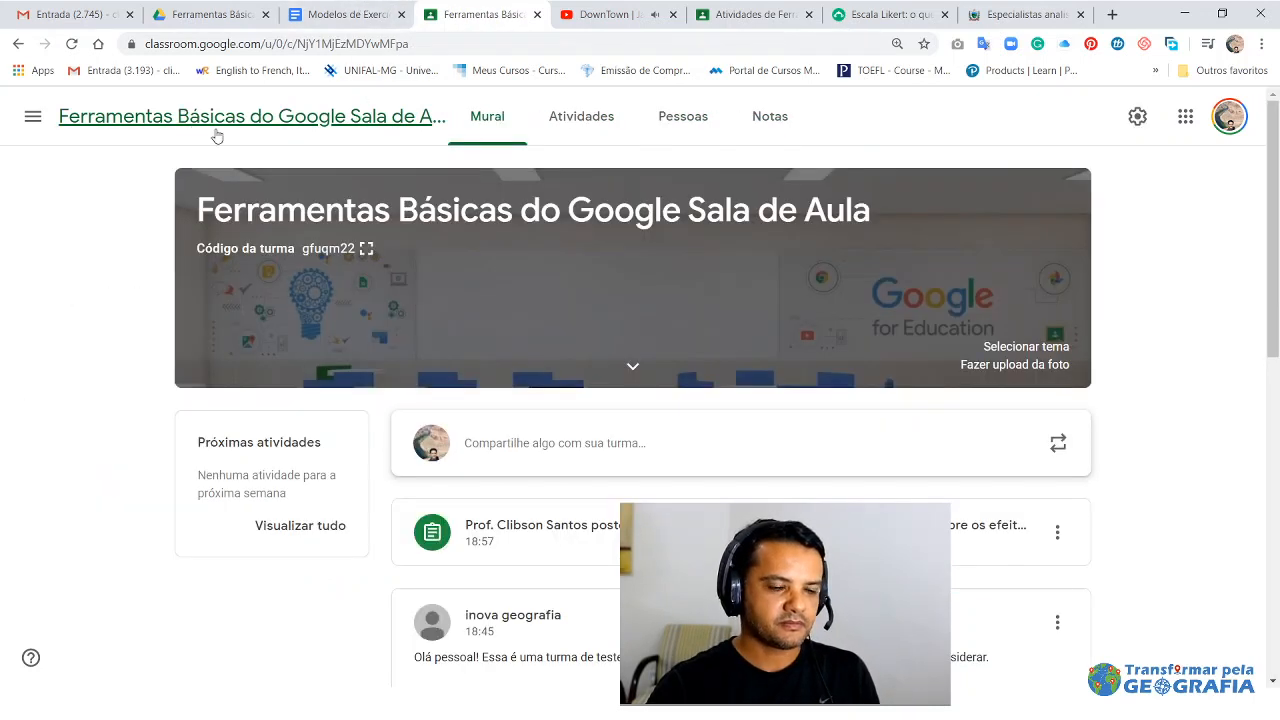
scroll(663, 405, "down", 3)
scroll(643, 272, "up", 3)
left_click(588, 123)
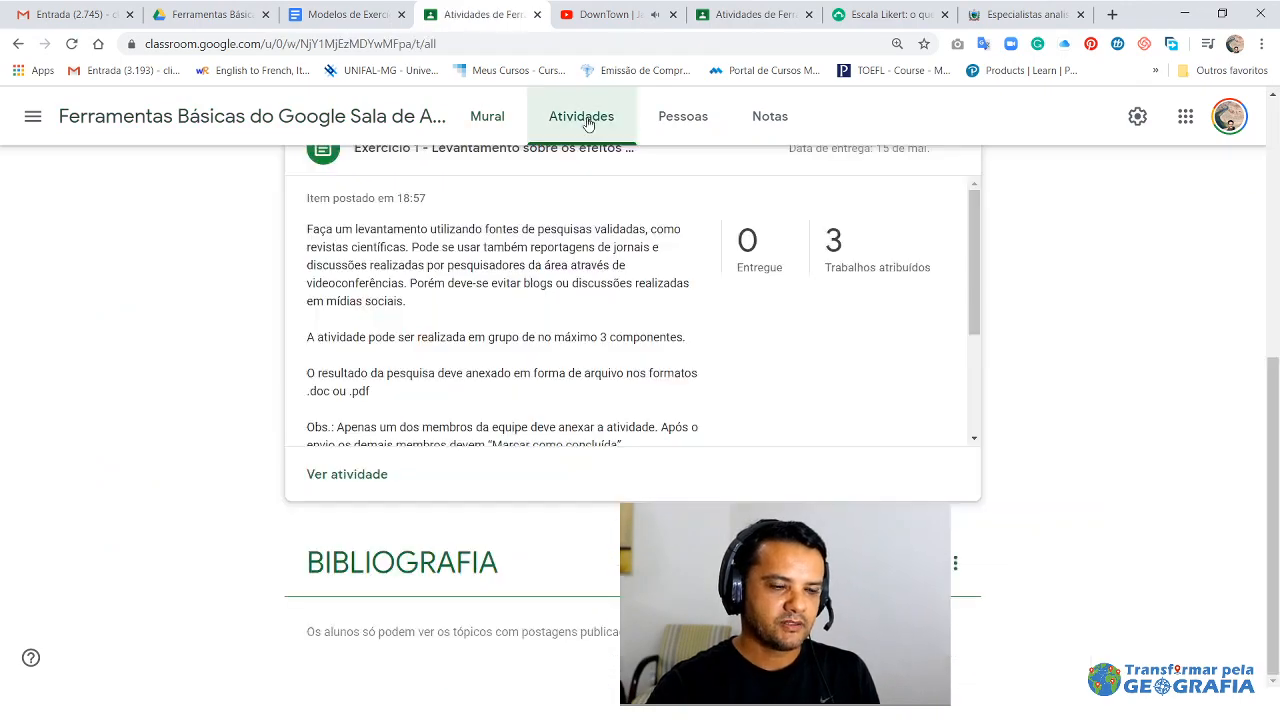
- Open Exercício 1 under AVALIAÇÕES for editing, review its instructions and attachments, and save it without changing anything
scroll(668, 368, "up", 3)
scroll(739, 392, "down", 1)
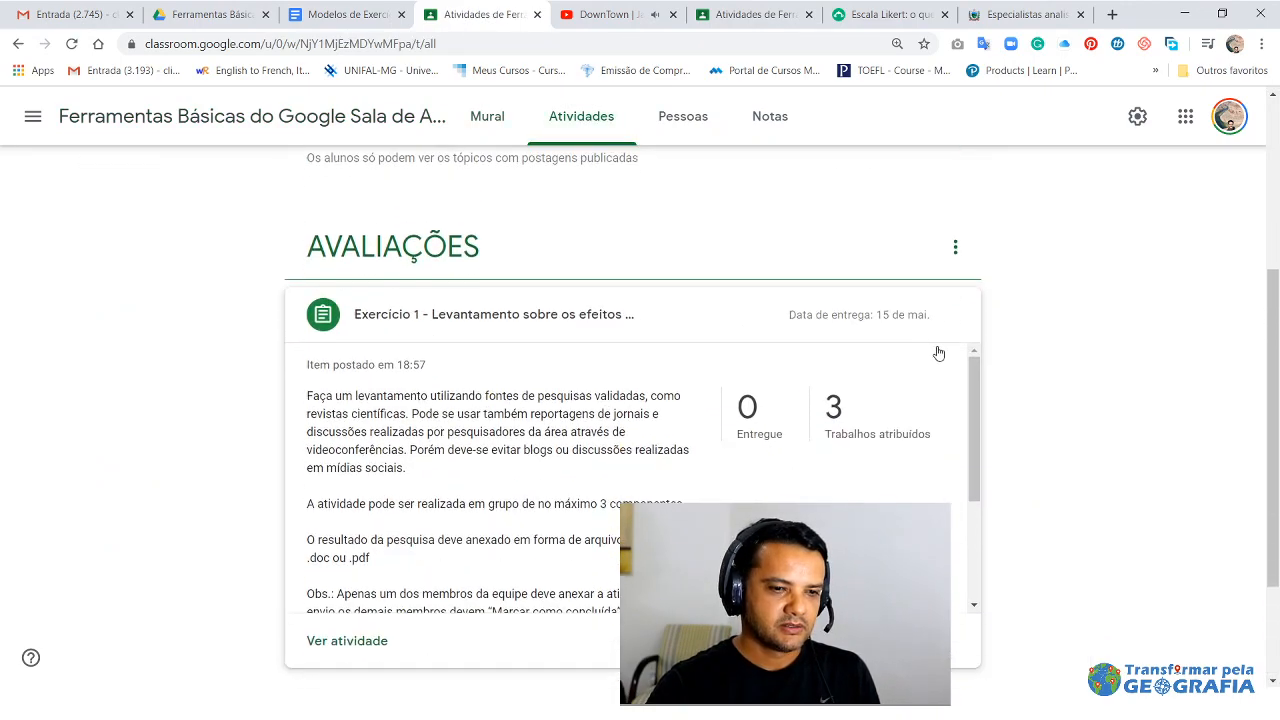
left_click(956, 317)
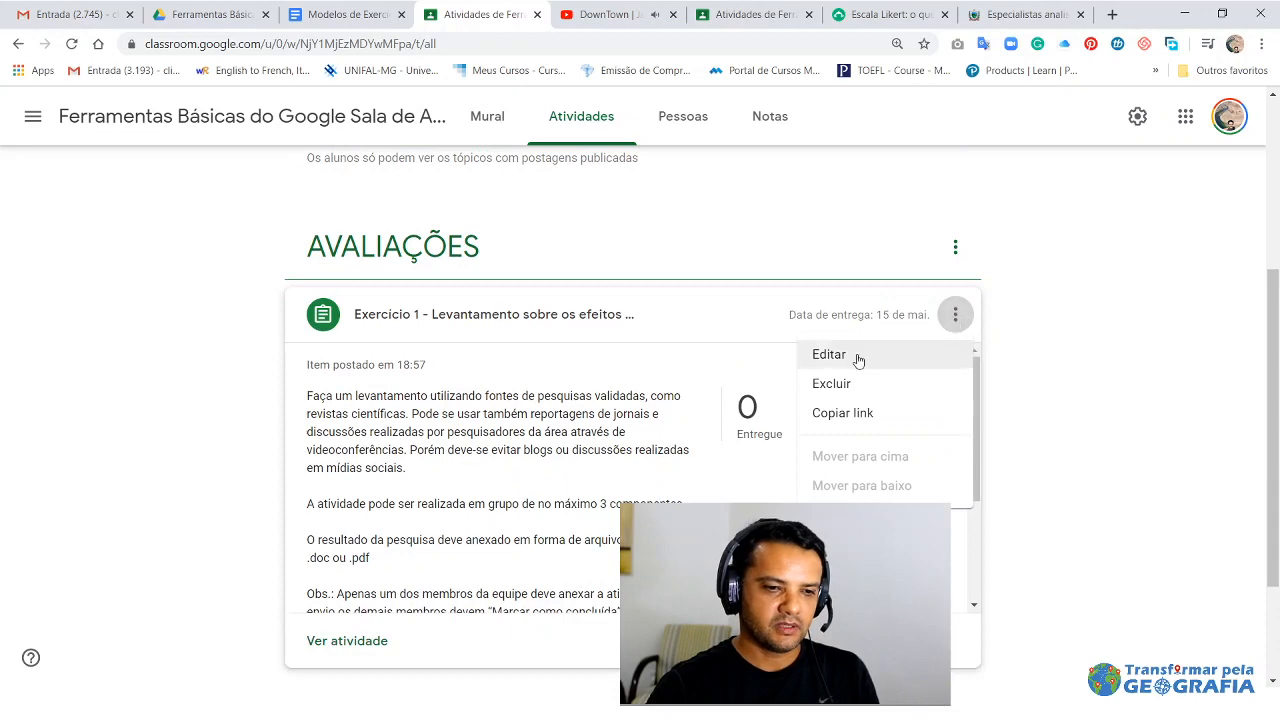
left_click(830, 355)
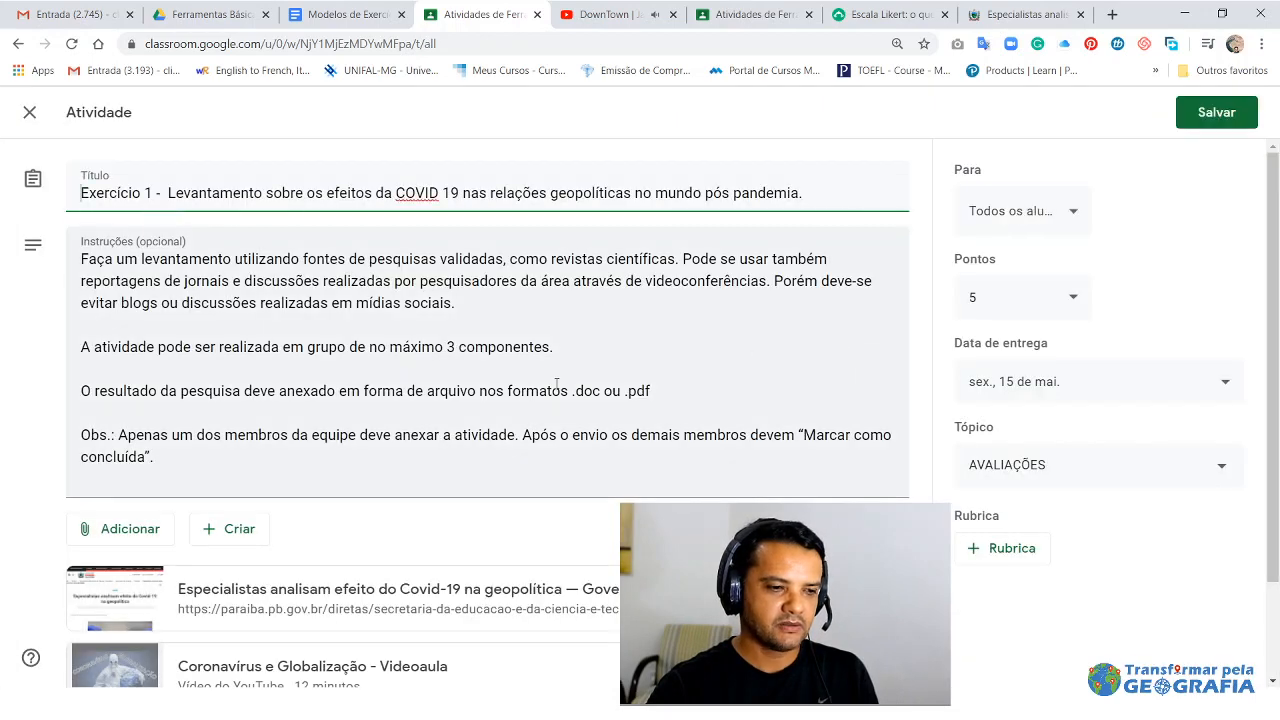
scroll(557, 386, "down", 1)
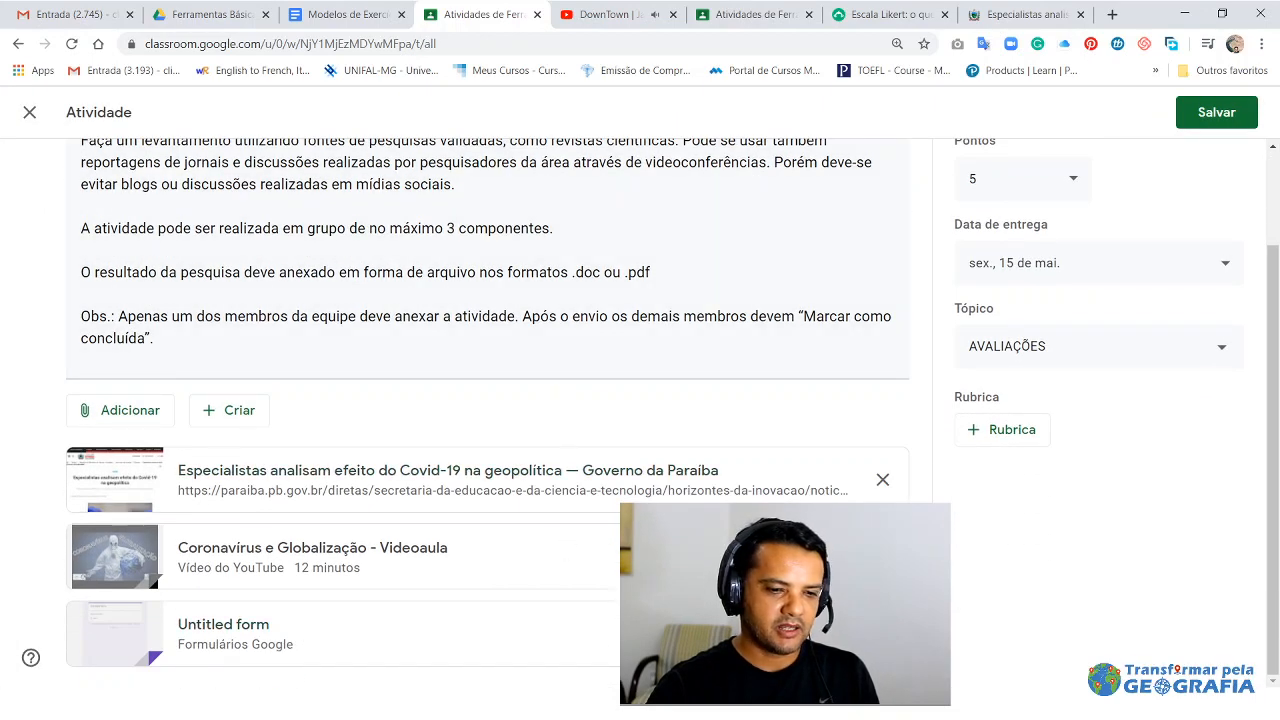
scroll(488, 400, "up", 1)
left_click(1205, 118)
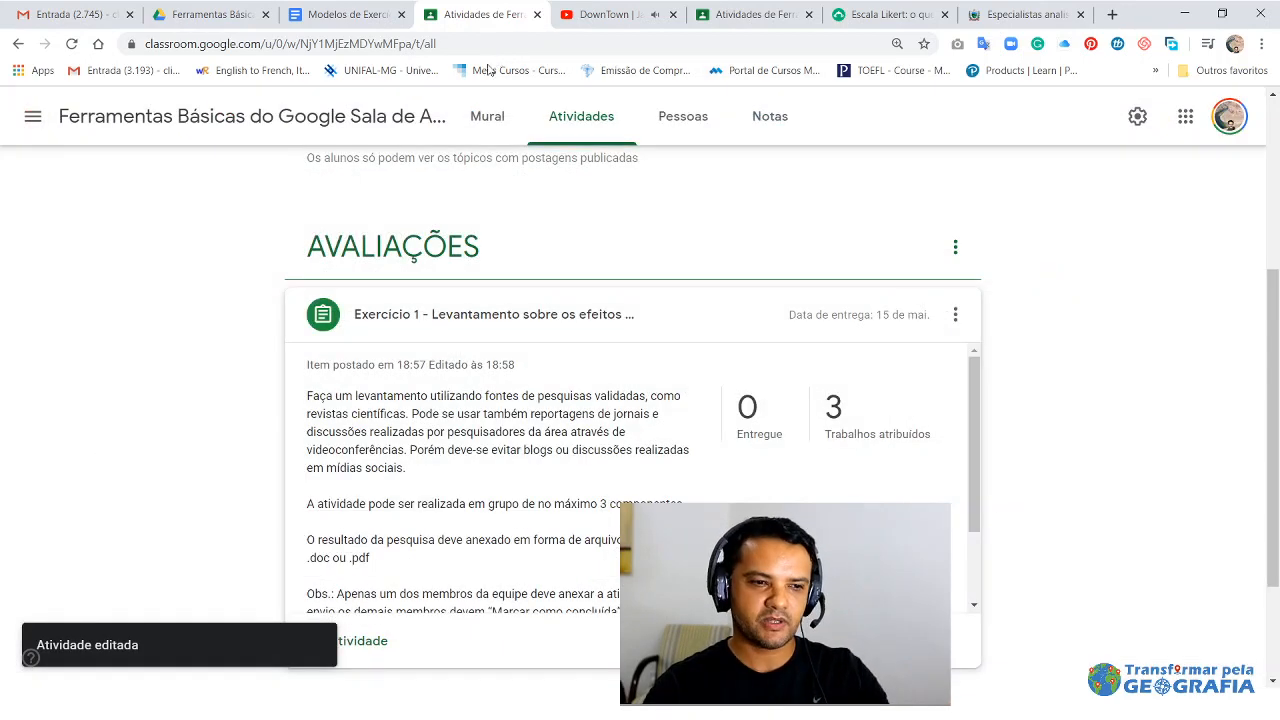
- Reload the activities in the student's view, and return to the teacher's view and collapse the details of Exercício 1
left_click(767, 14)
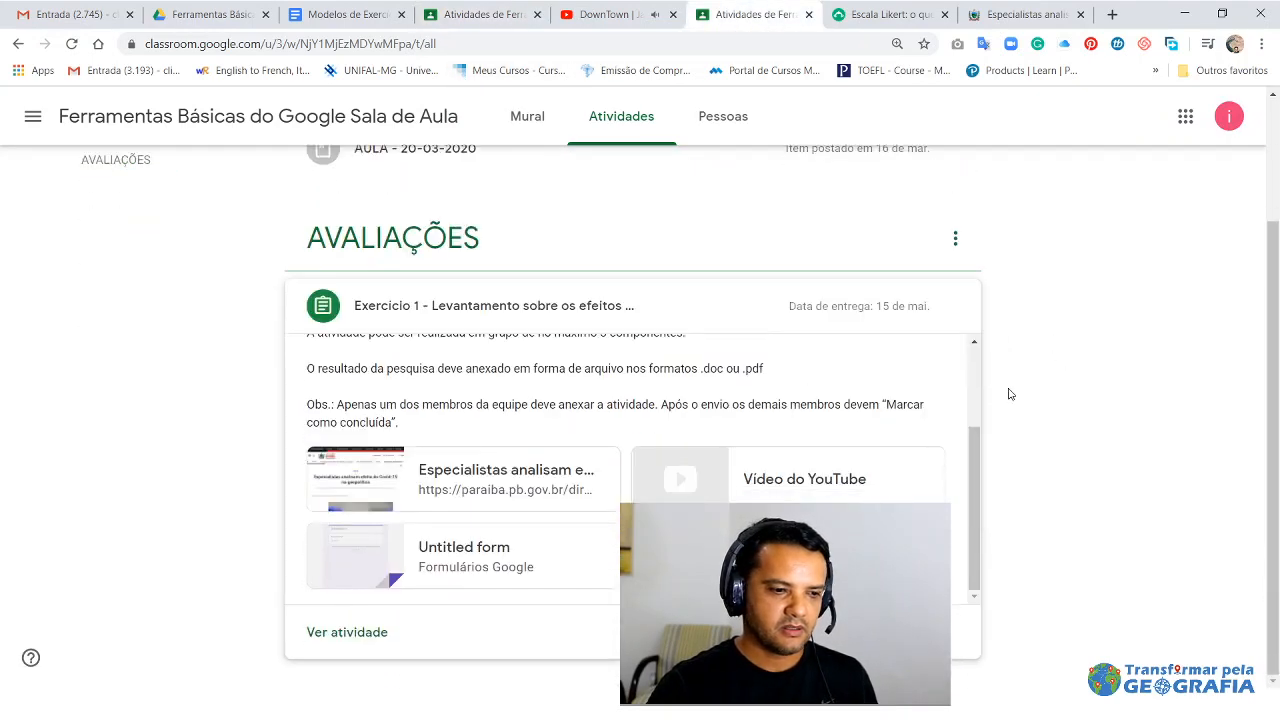
left_click(71, 45)
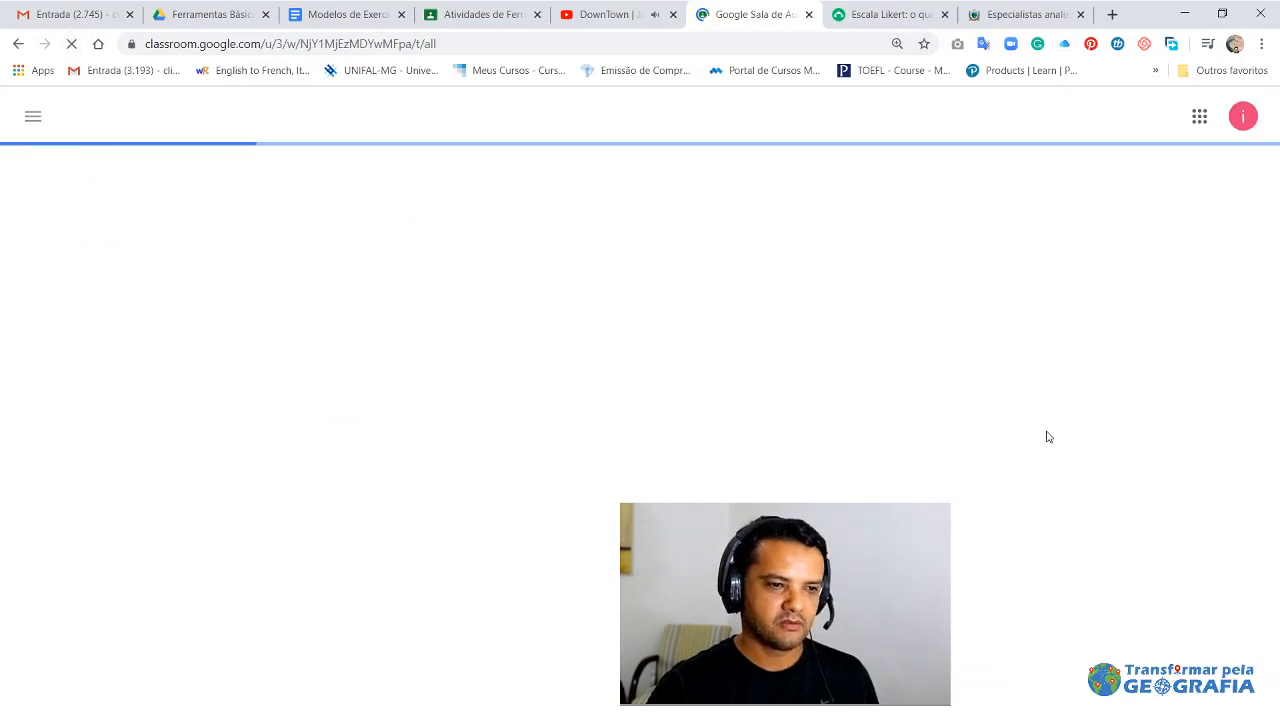
left_click(490, 13)
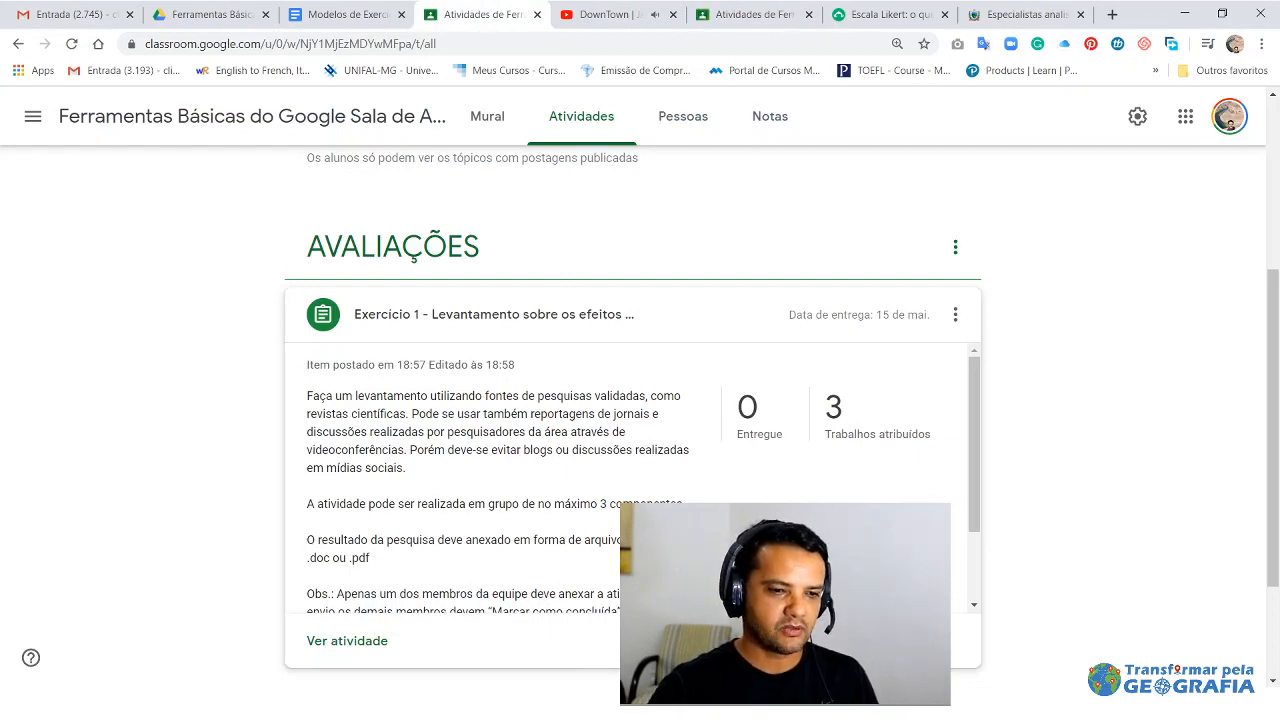
left_click(533, 315)
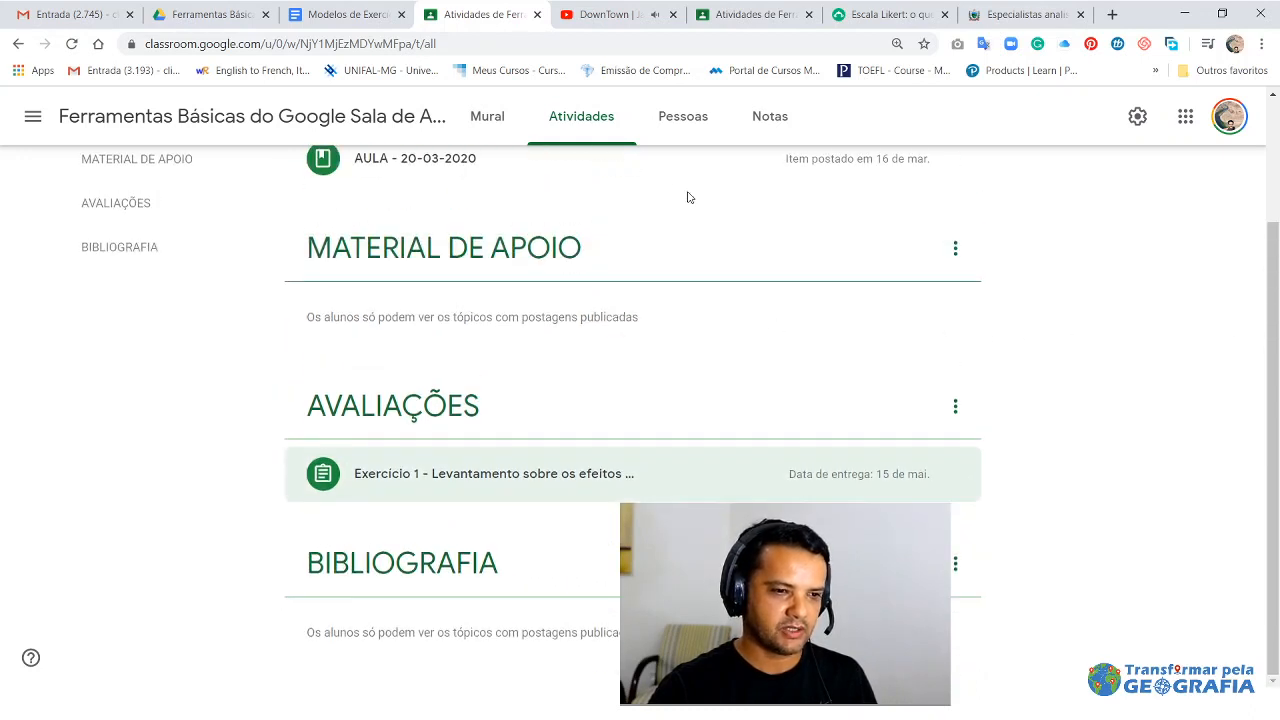
- Start a new activity of the type Atividade com teste in the class
scroll(678, 250, "up", 2)
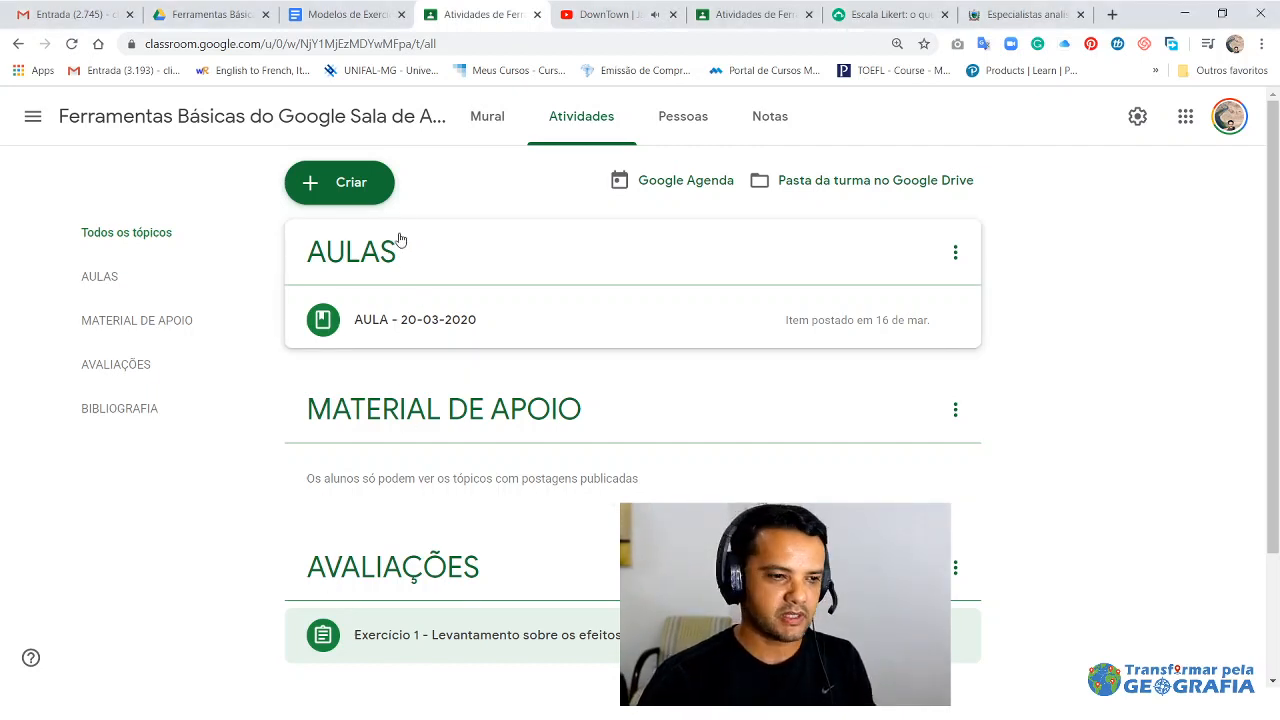
scroll(586, 429, "down", 2)
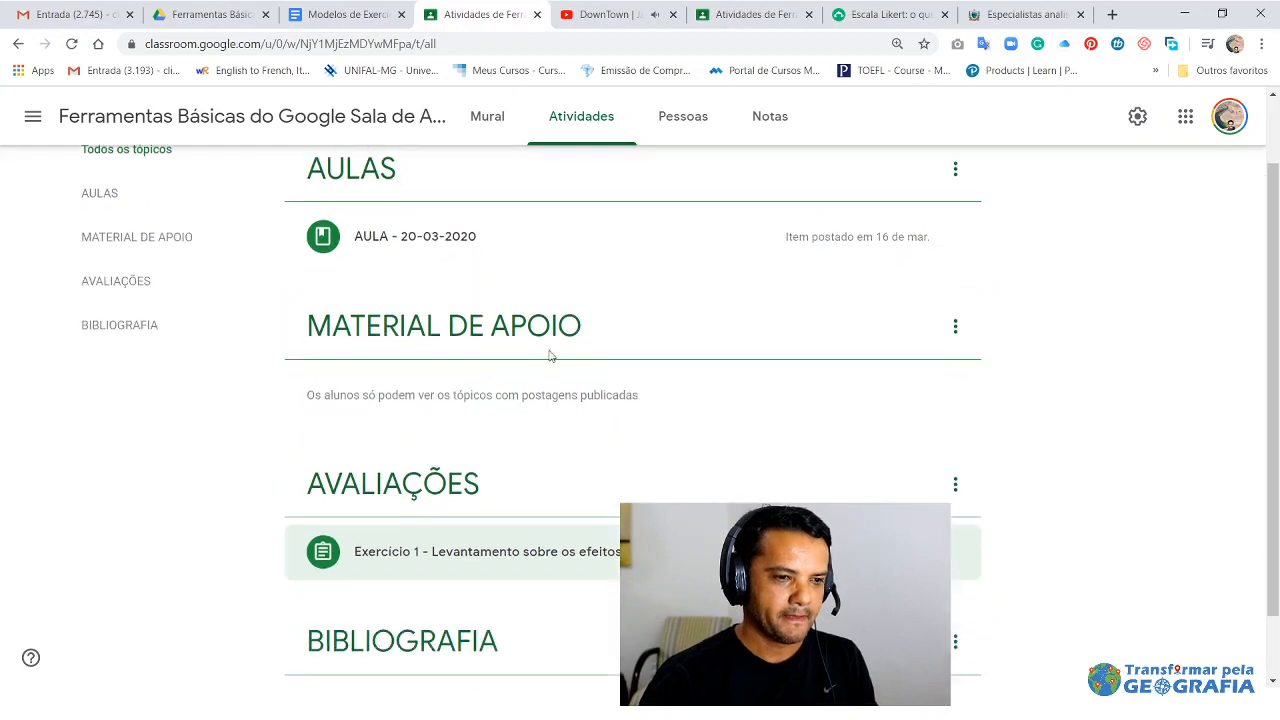
scroll(374, 240, "up", 2)
left_click(350, 196)
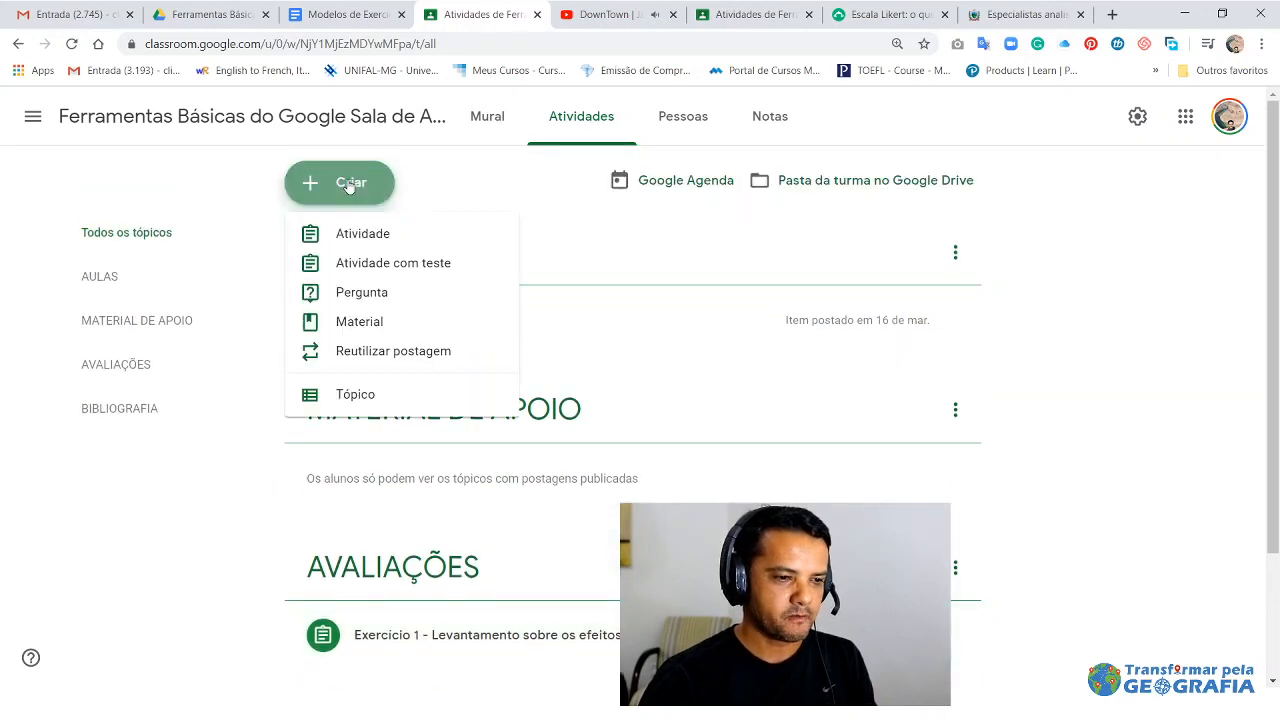
left_click(367, 266)
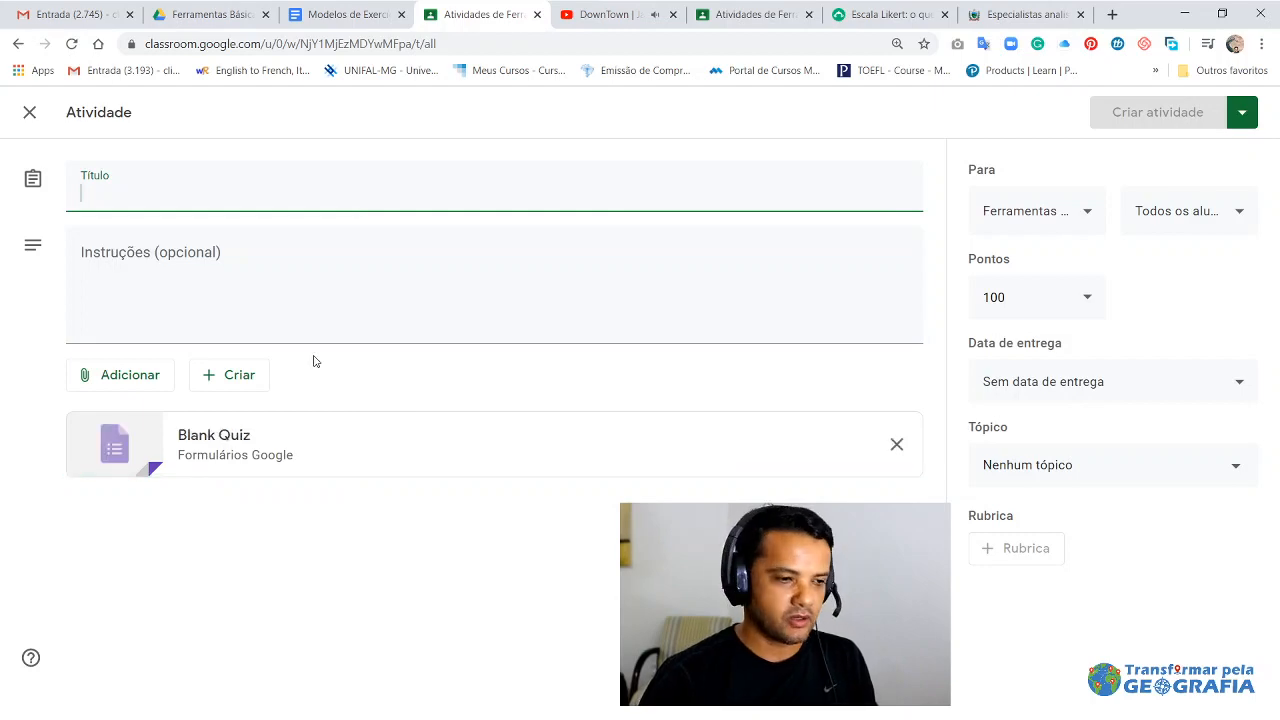
- Title the activity "Exercício 2 - Discussão sobre os efeitos da COVID 19 nas relações geopolíticas no mundo pós pandemia.", copied from Modelos de Exercícios
left_click(349, 10)
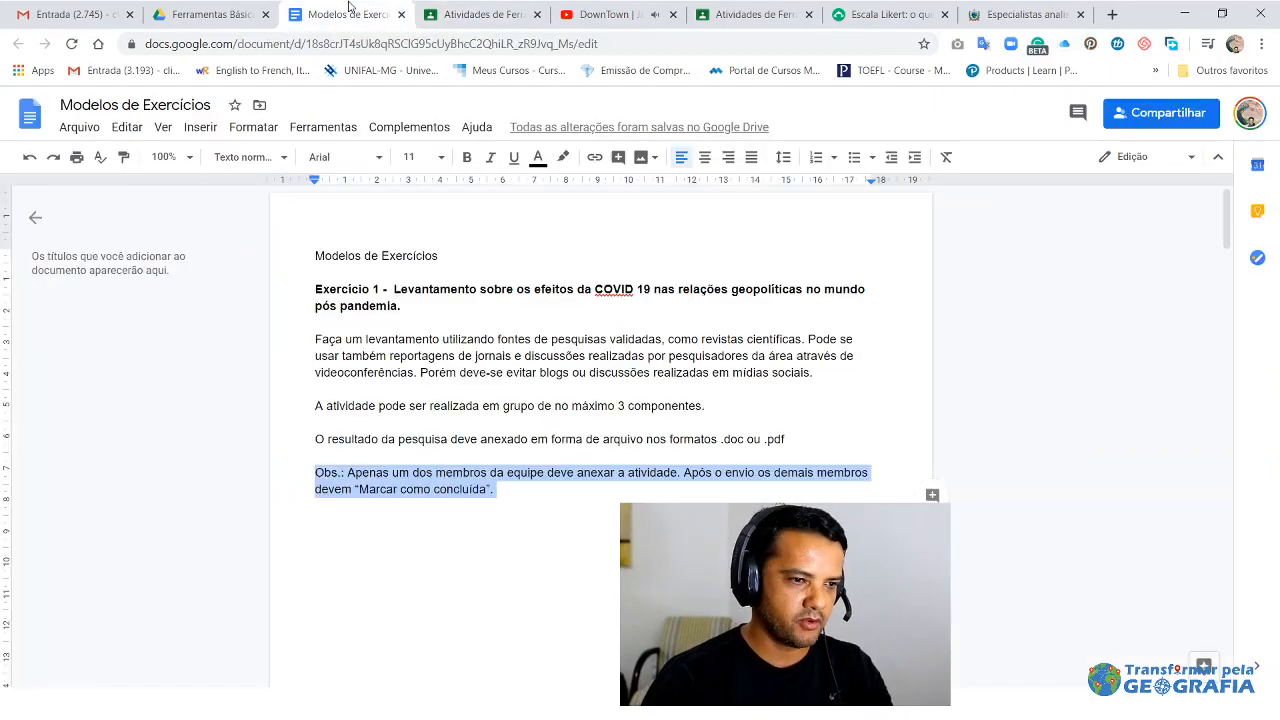
left_click(462, 356)
scroll(466, 362, "down", 10)
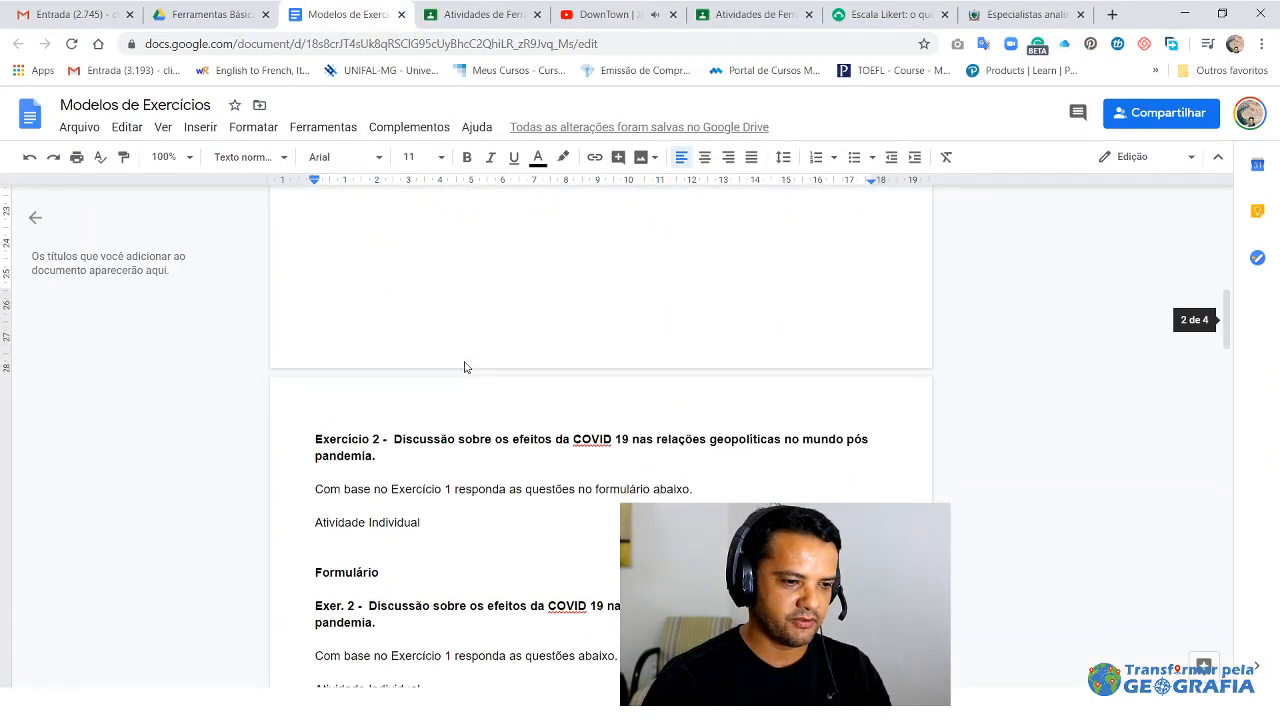
left_click_drag(386, 302, 314, 282)
key("ctrl+c")
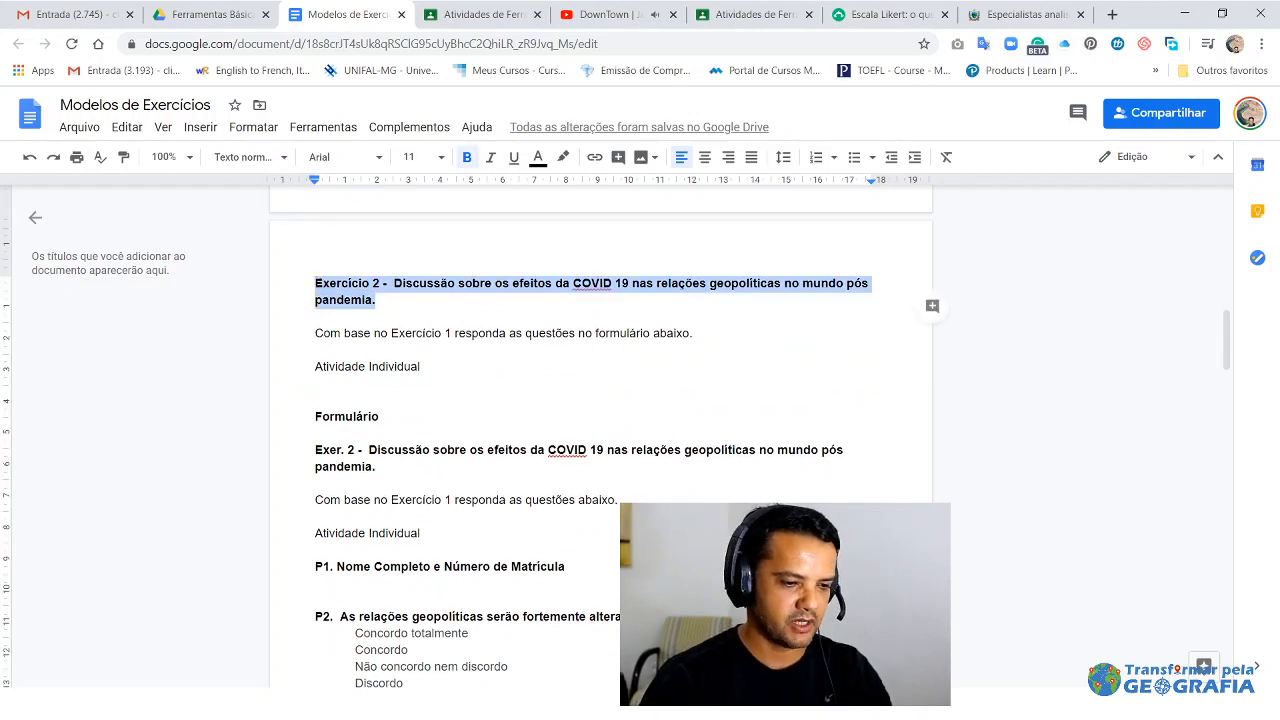
key("alt+Tab")
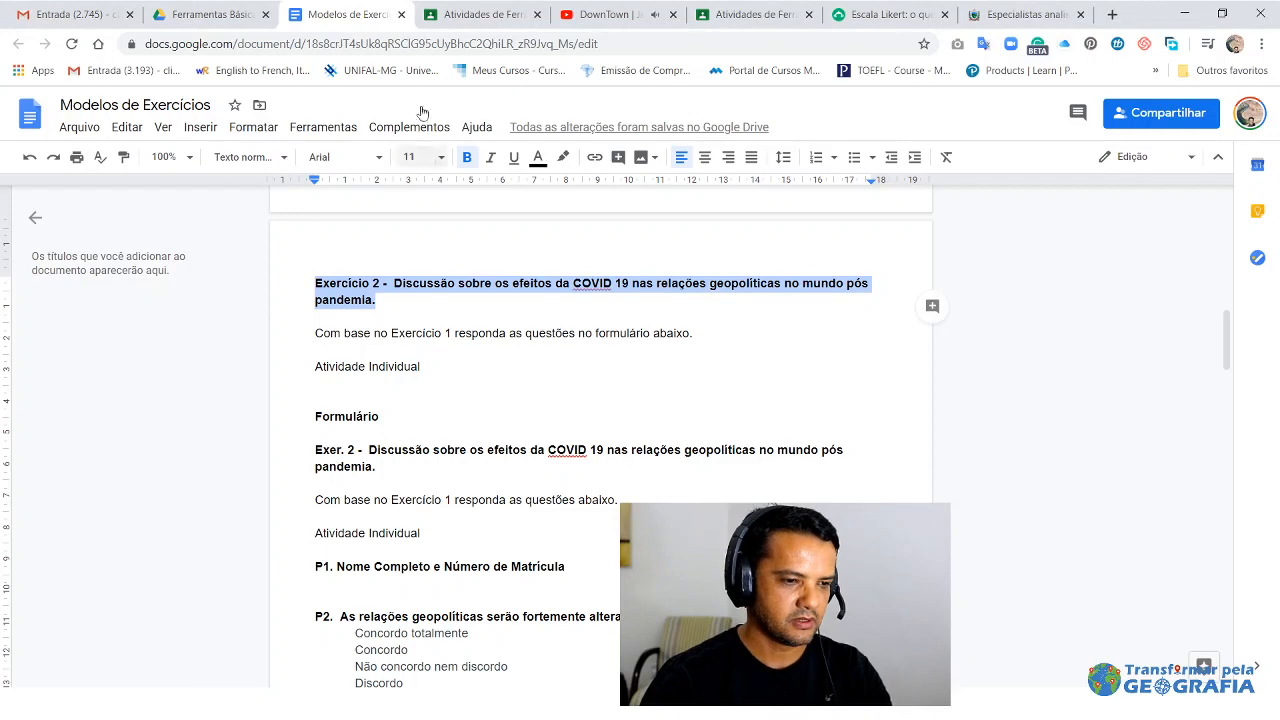
left_click(480, 12)
key("ctrl+v")
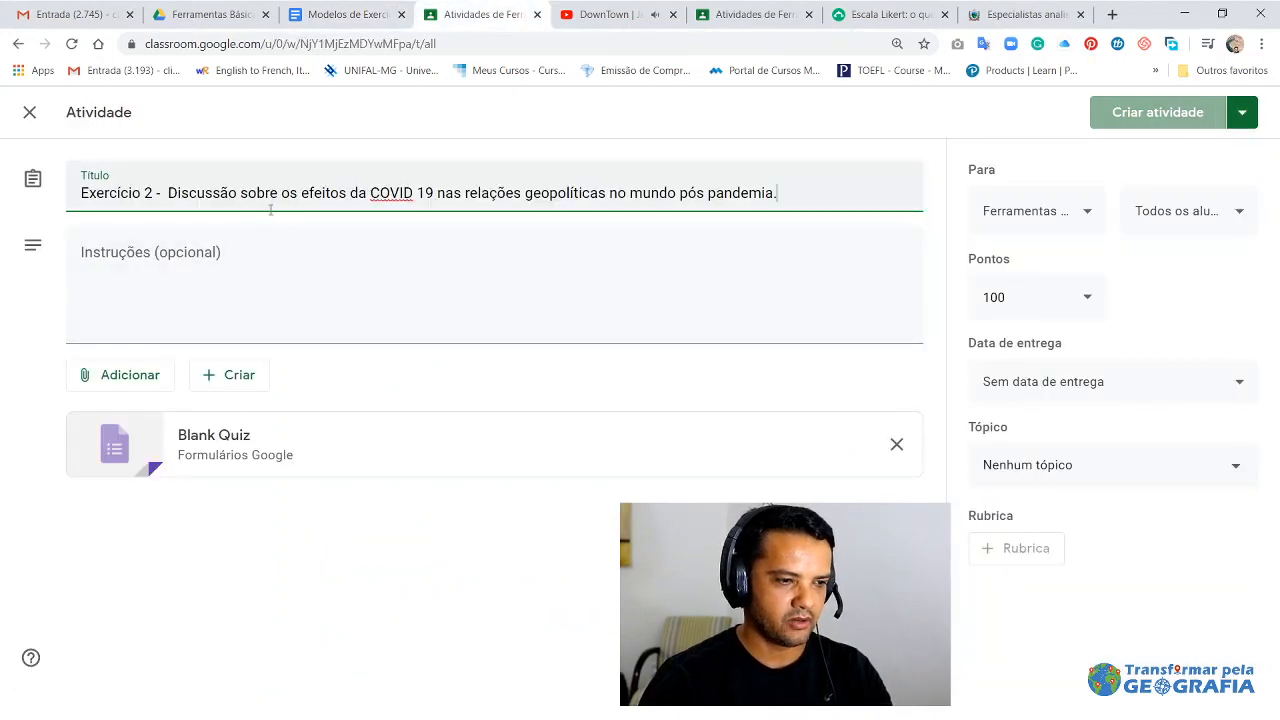
- Copy "Com base no Exercício 1 responda as questões no formulário abaixo." and "Atividade Individual" from the document onto the end of the activity title
left_click(334, 20)
left_click(378, 366)
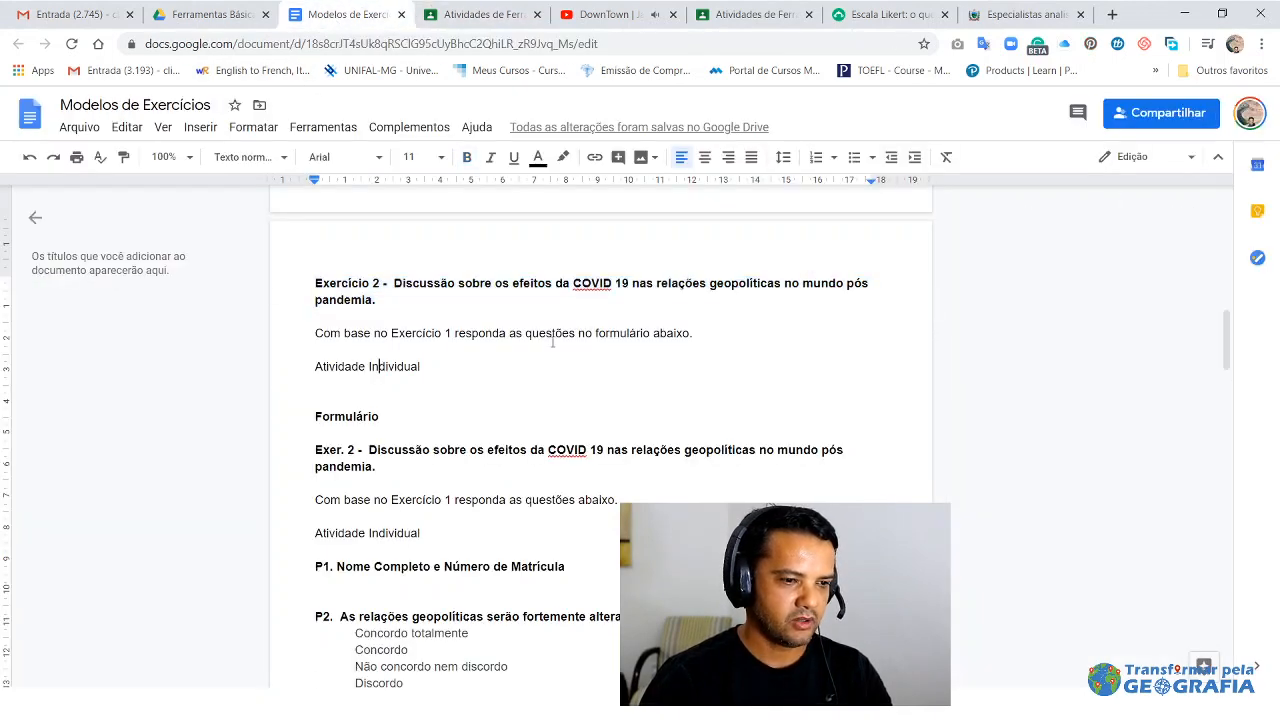
left_click_drag(691, 332, 315, 333)
left_click_drag(426, 366, 309, 336)
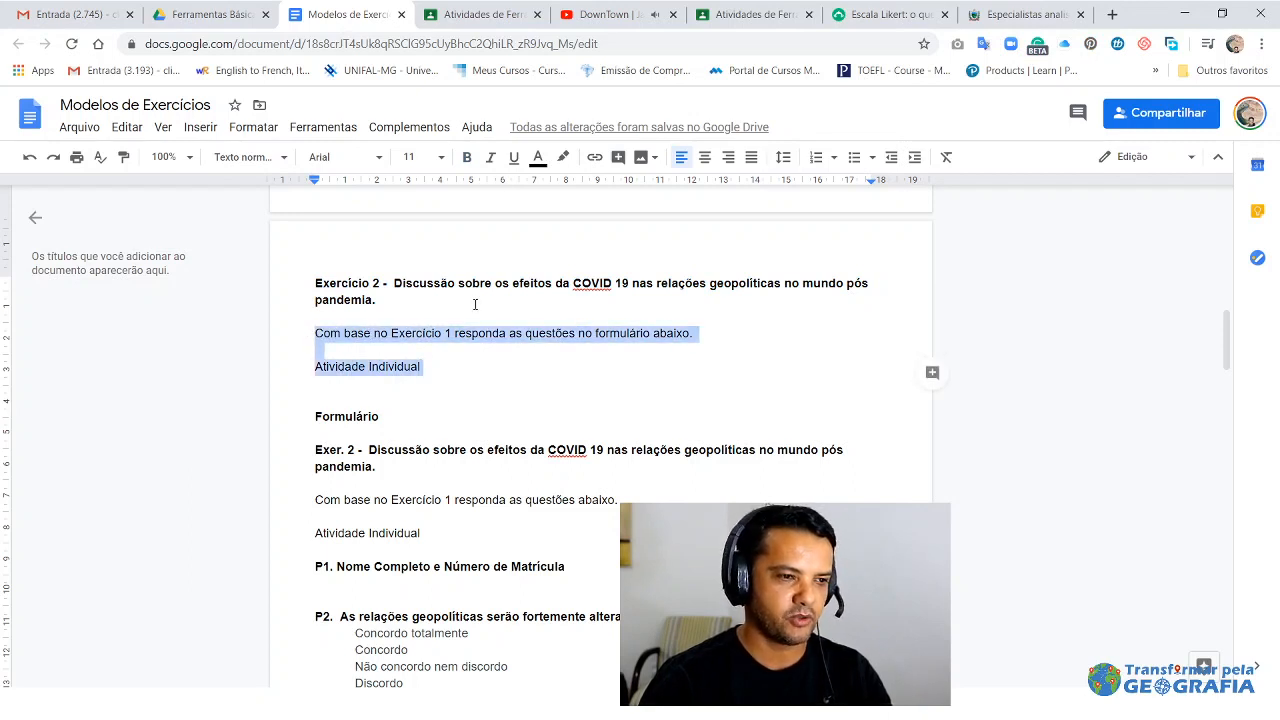
left_click(482, 14)
type("Com base no Exercício 1 responda às questões no formulário abaixo.  Atividade Individual")
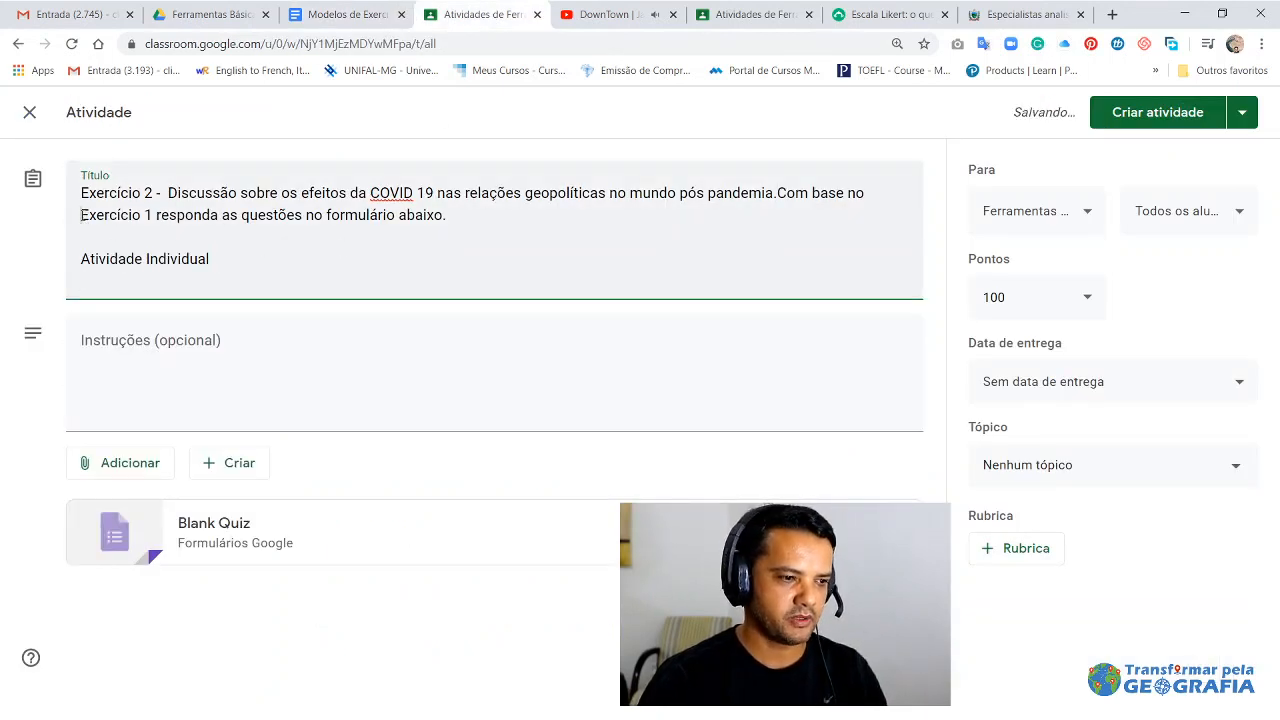
- Move "Exercício 1 responda as questões no formulário abaixo." and "Atividade Individual" out of the activity title into the instructions
left_click_drag(80, 214, 217, 257)
key("ctrl+c")
key("BackSpace")
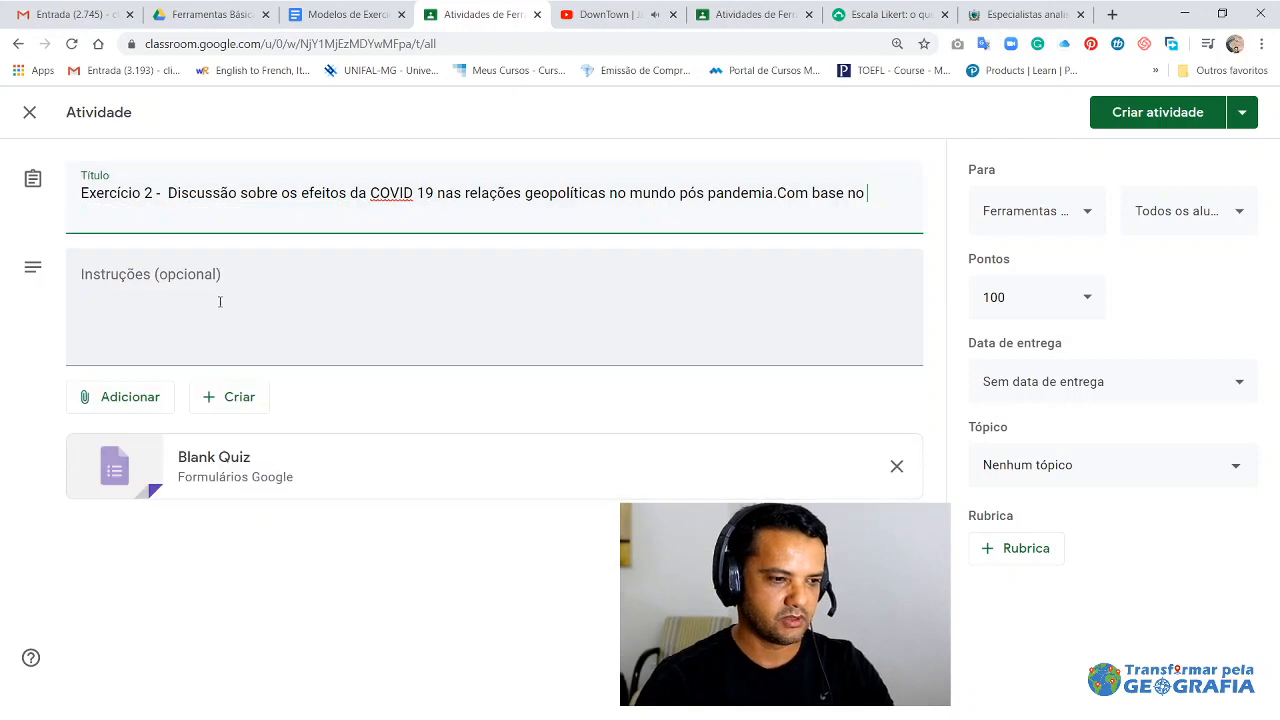
left_click(245, 277)
key("ctrl+v")
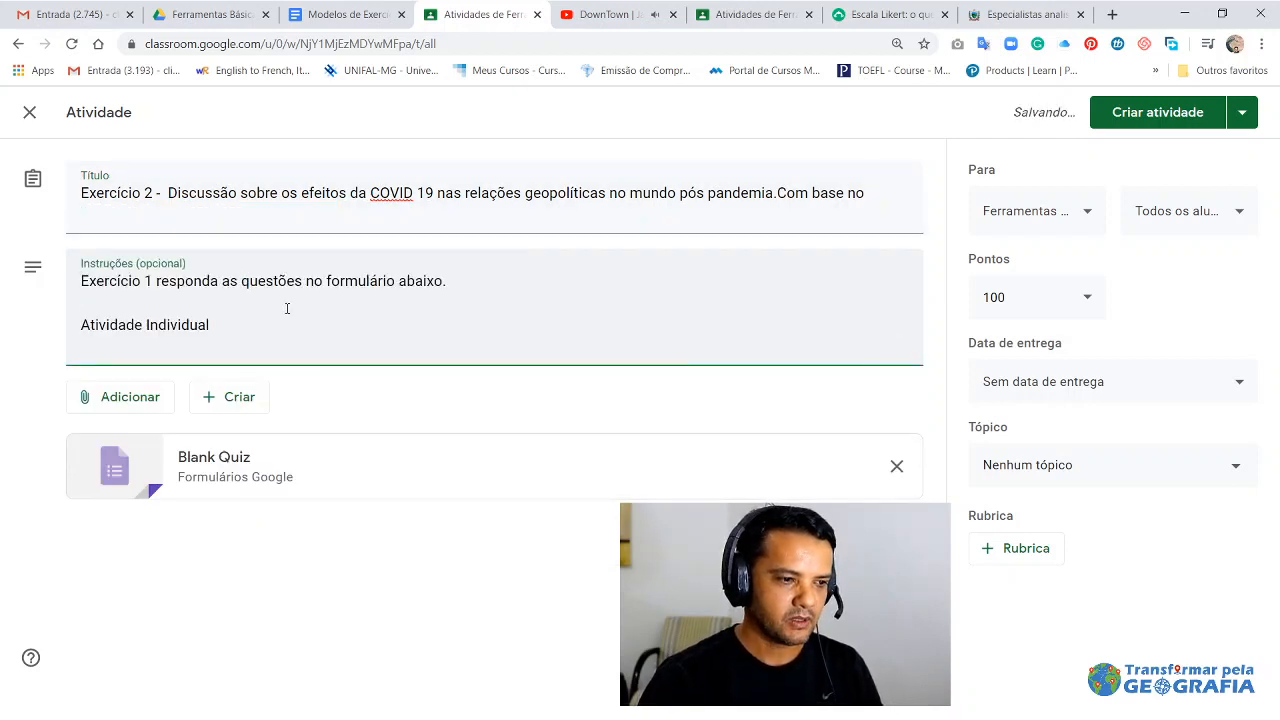
left_click(208, 314)
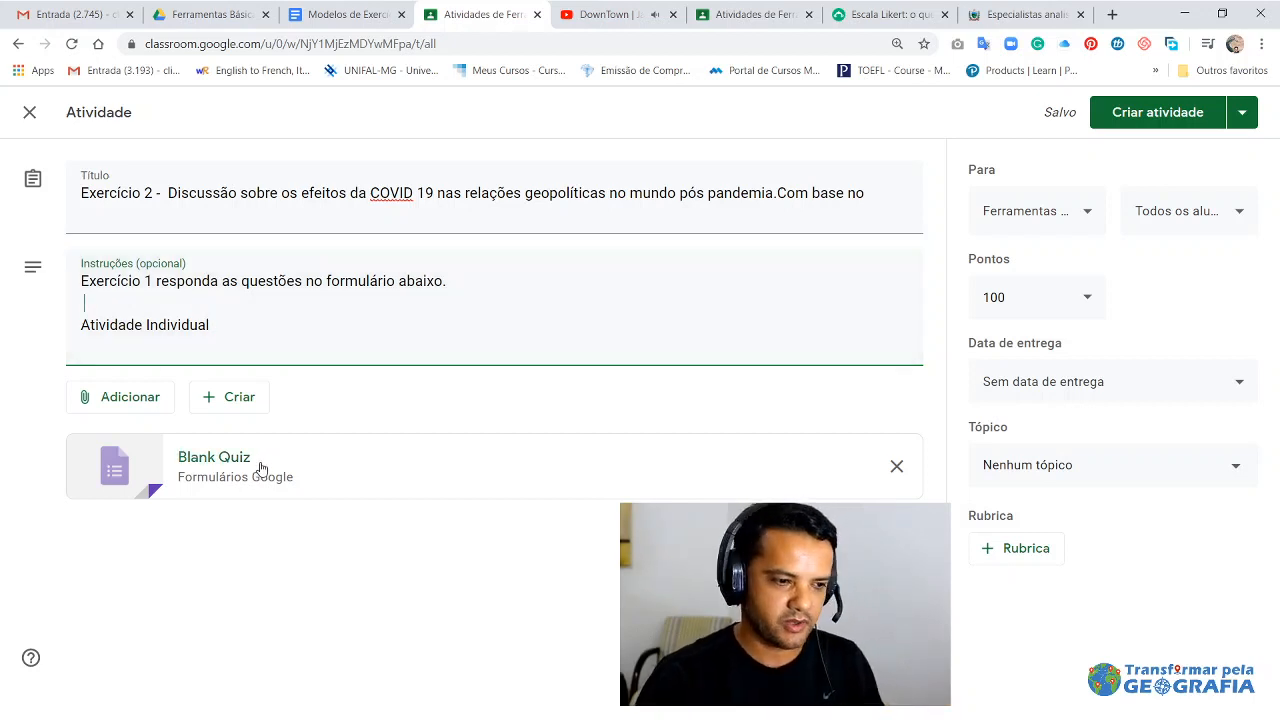
left_click(149, 410)
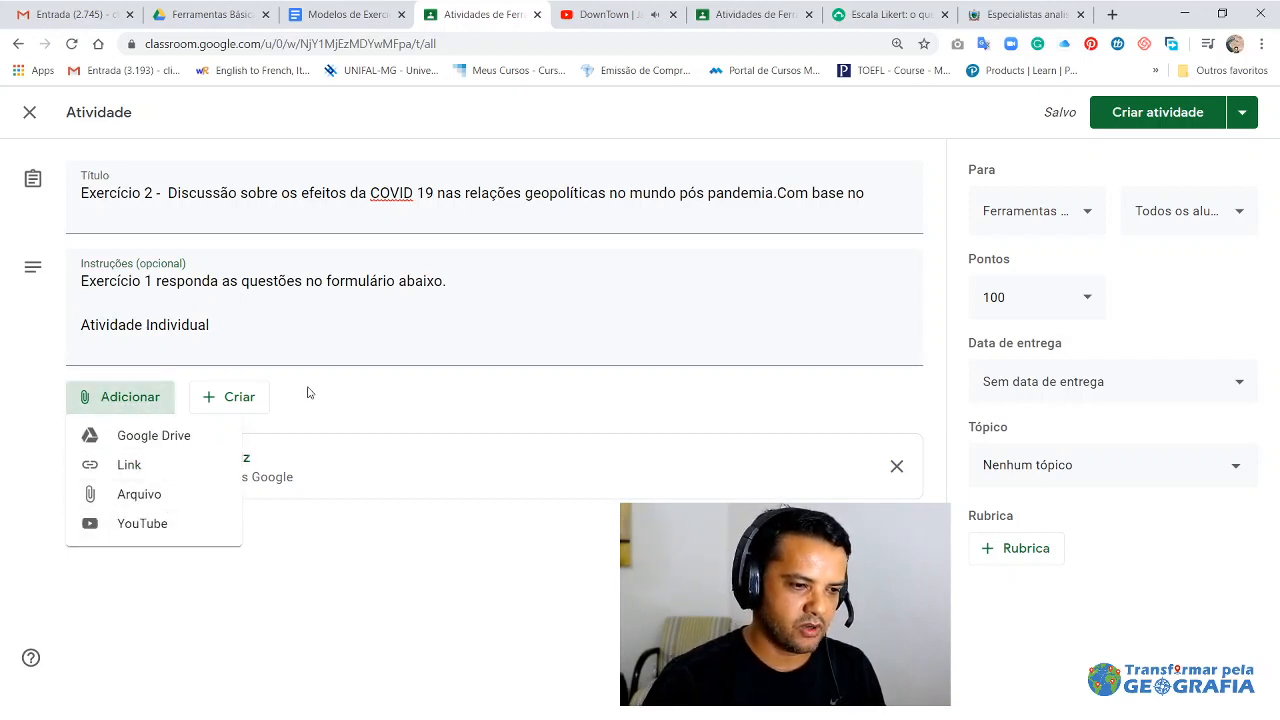
left_click(312, 394)
left_click(233, 400)
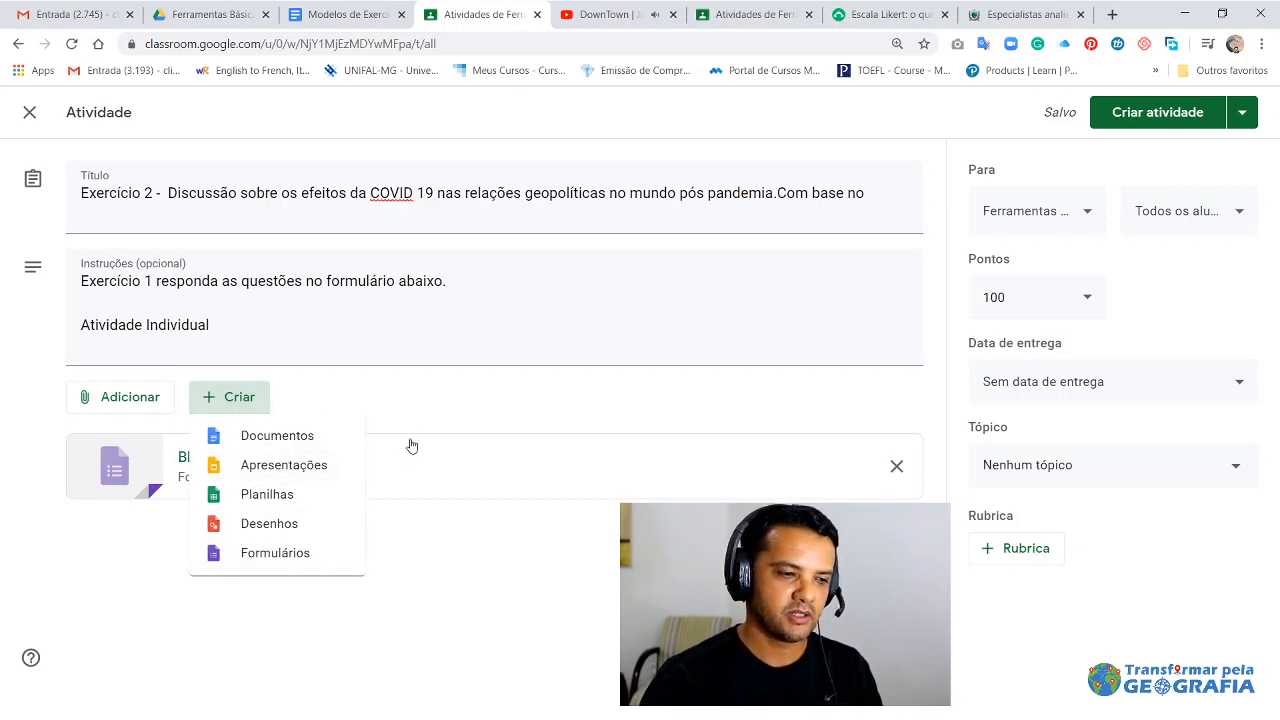
left_click(423, 402)
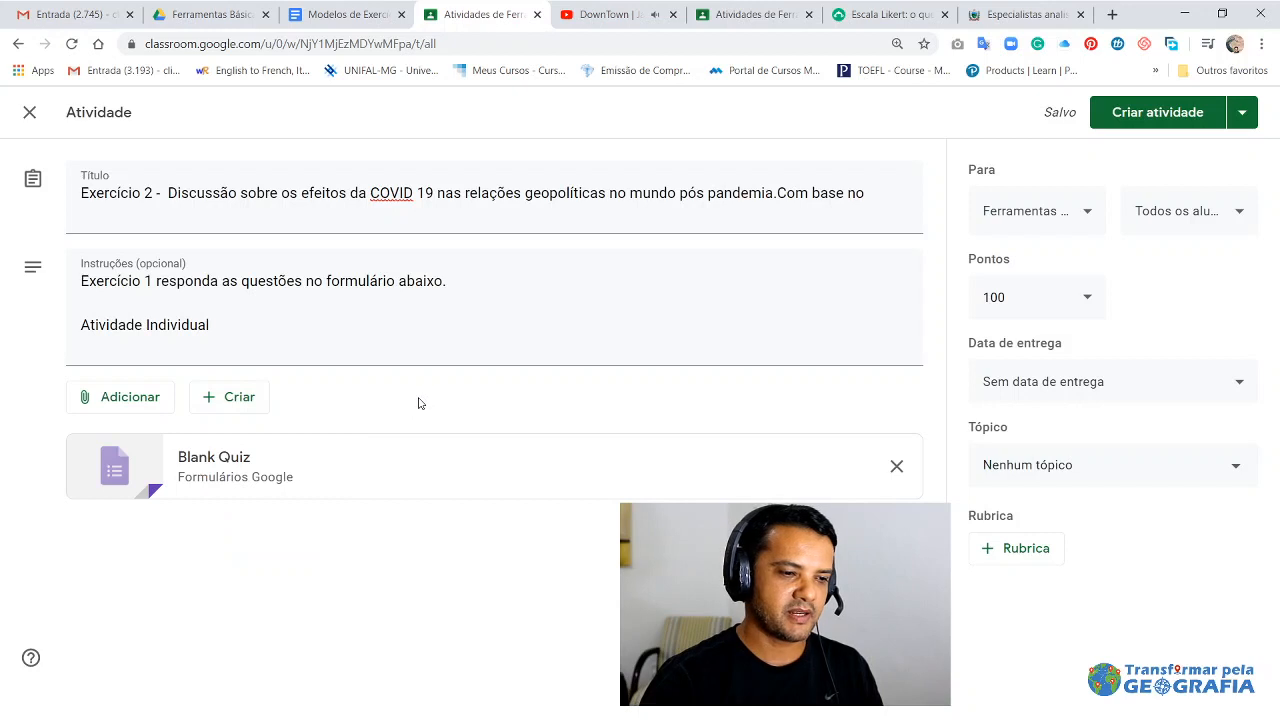
- Open the attached Blank Quiz form and turn off Criar teste in its settings
left_click(315, 457)
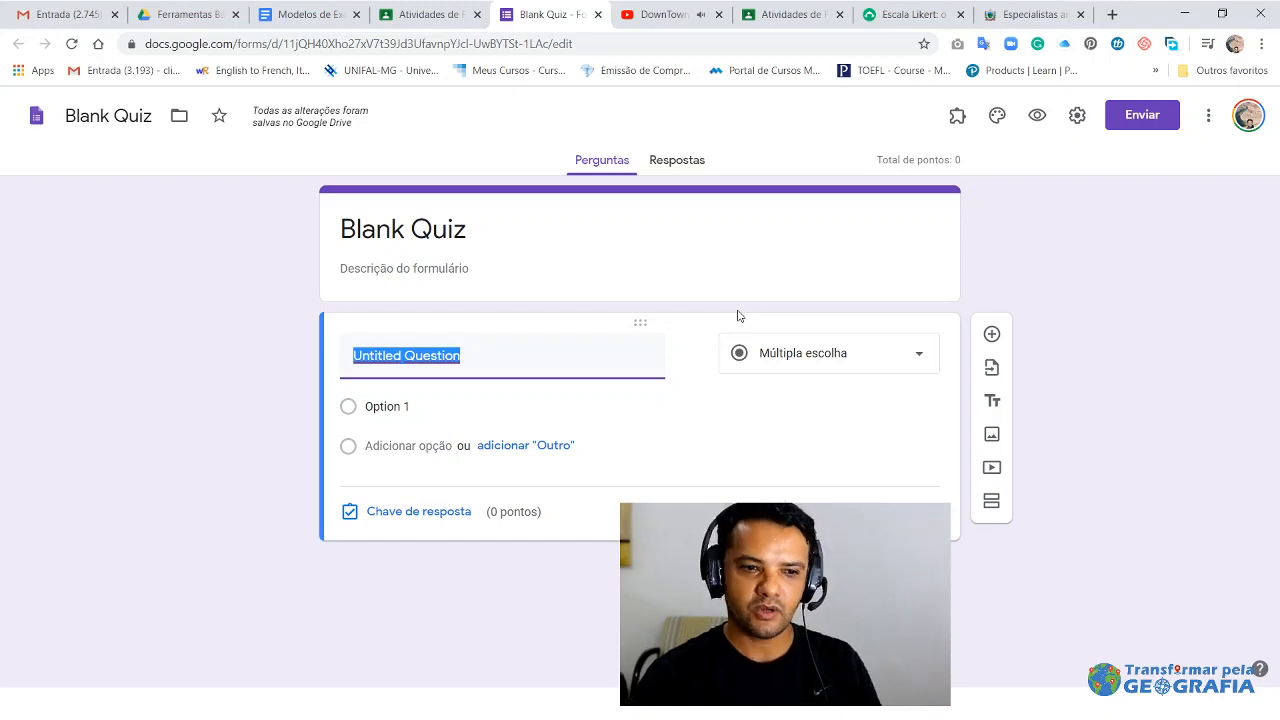
left_click(1077, 117)
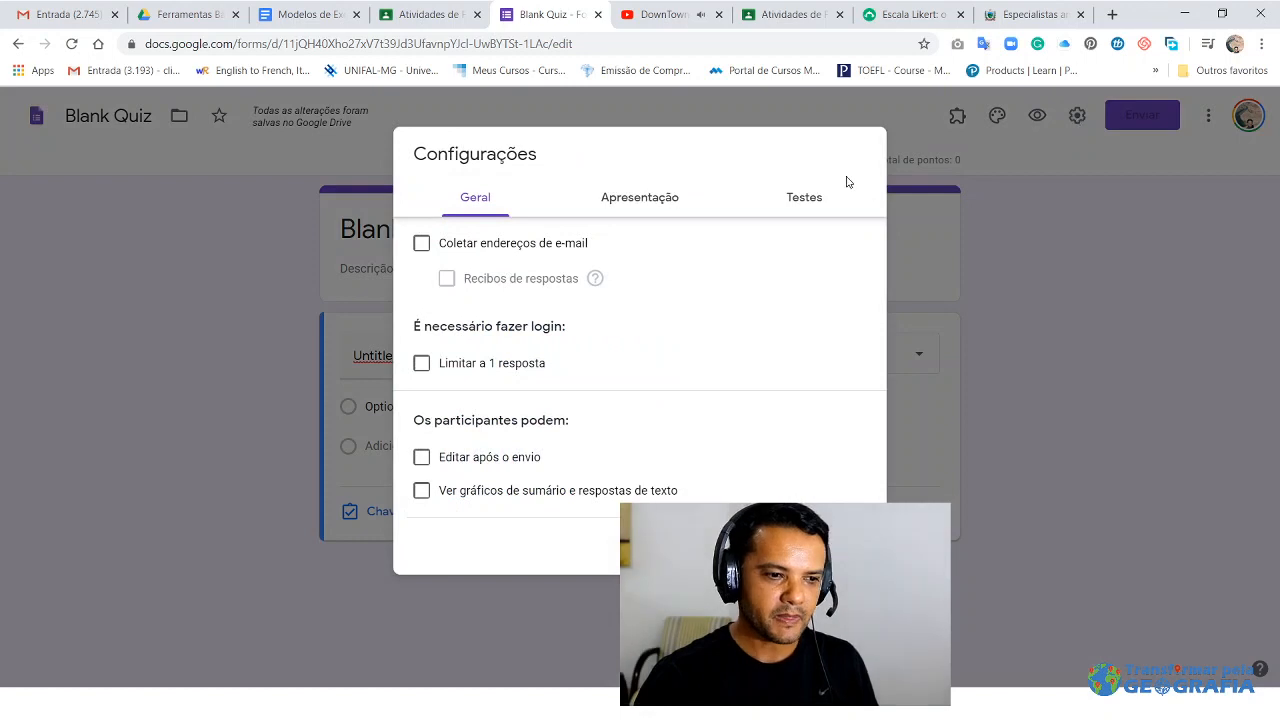
left_click(795, 196)
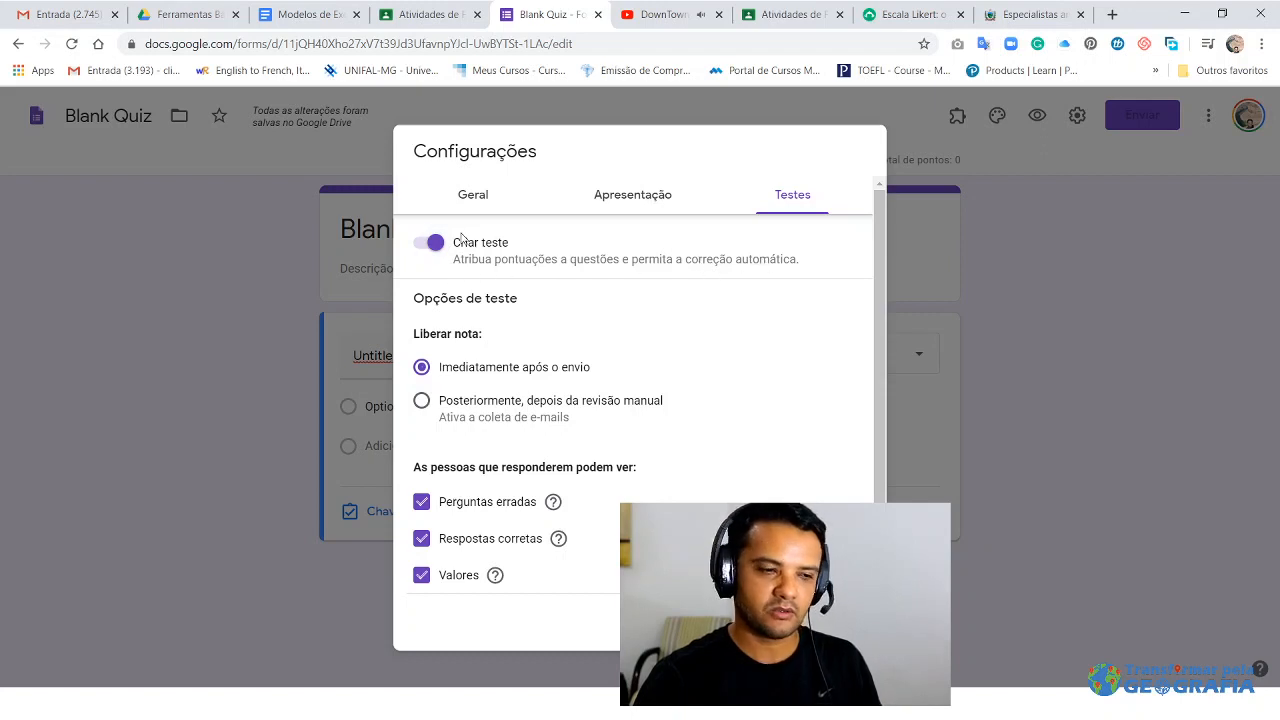
left_click(428, 242)
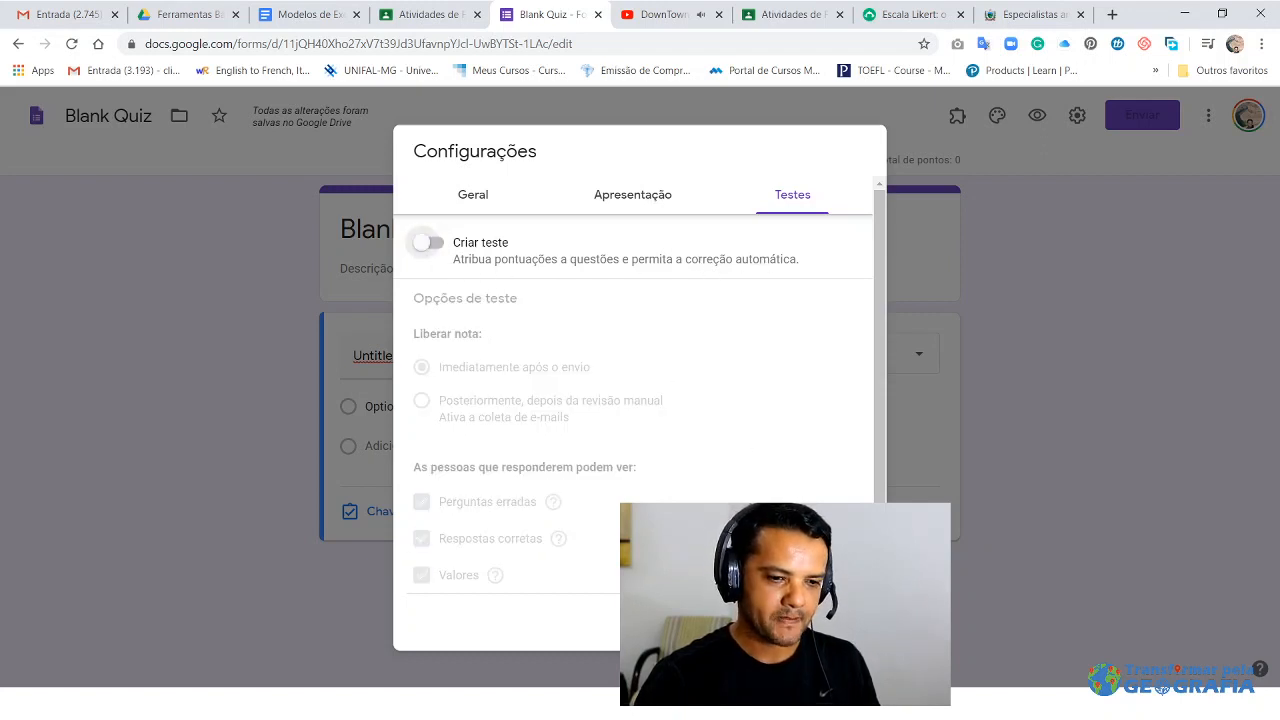
left_click(1010, 365)
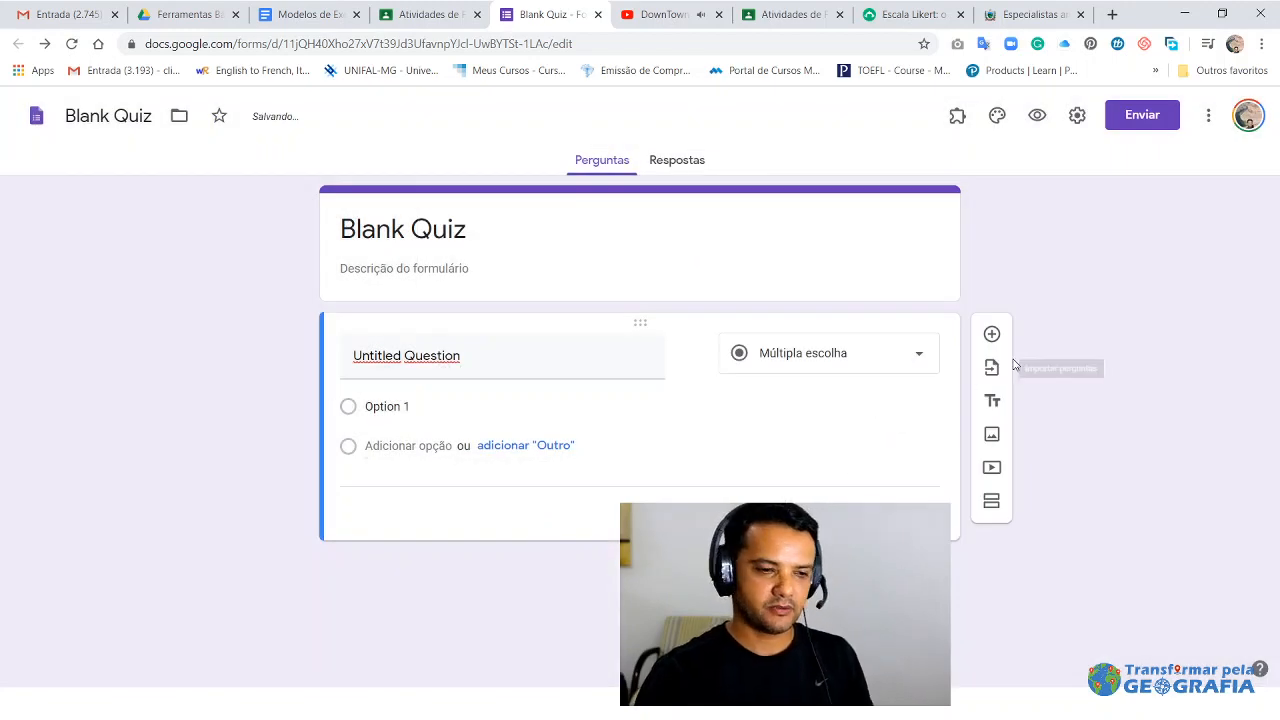
- Set the form's title to "Exer. 2 - Discussão sobre os efeitos da COVID 19 nas relações geopolíticas no mundo pós pandemia.", copied from the document
left_click(286, 12)
left_click(316, 383)
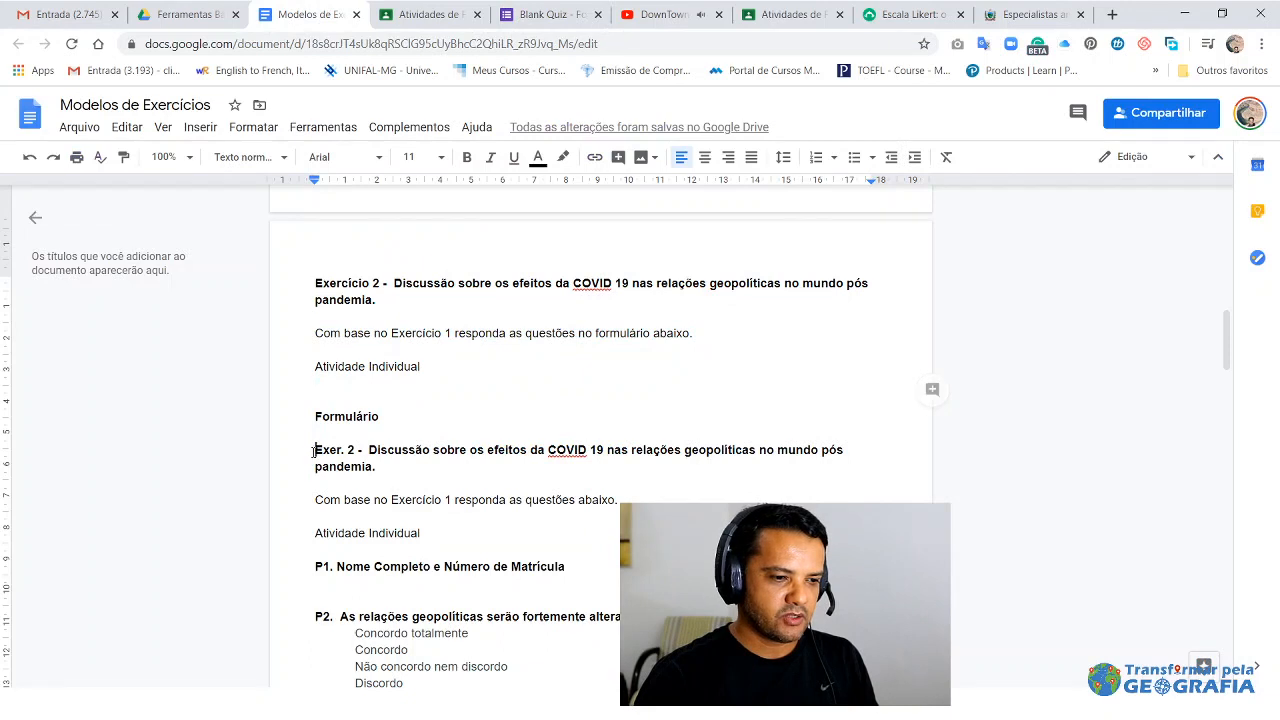
left_click_drag(314, 451, 381, 470)
key("ctrl+c")
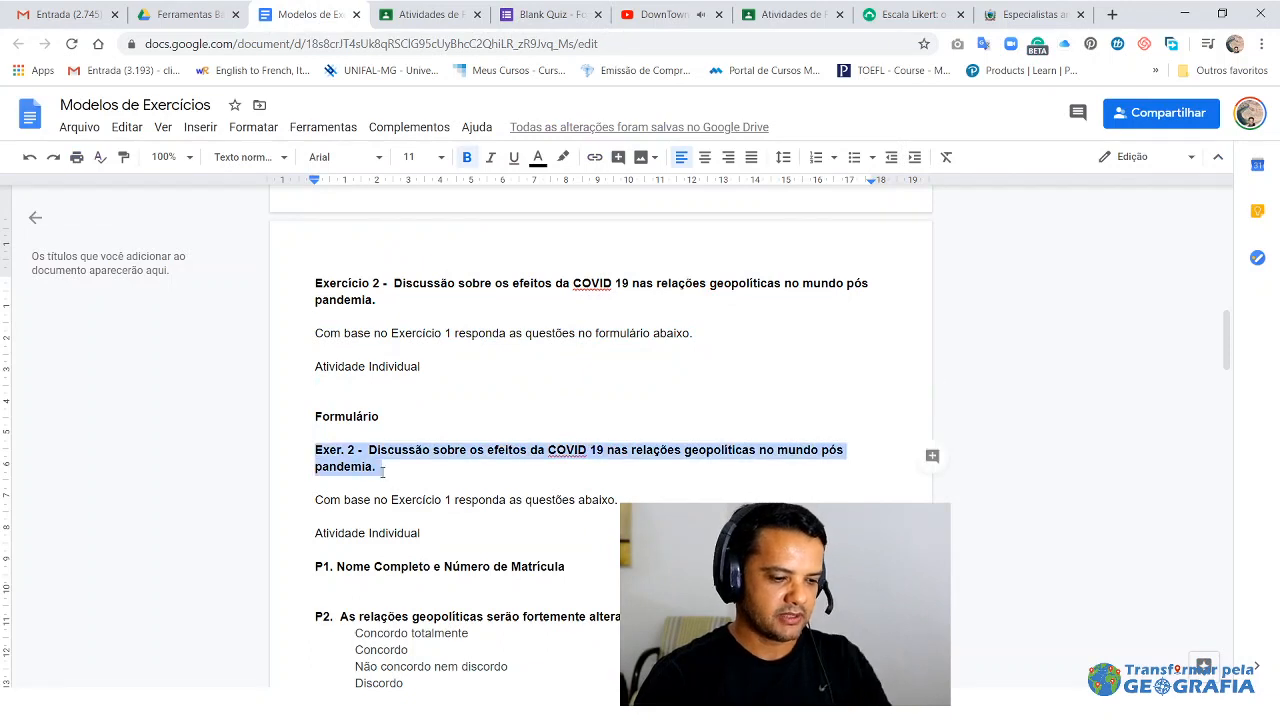
left_click(545, 14)
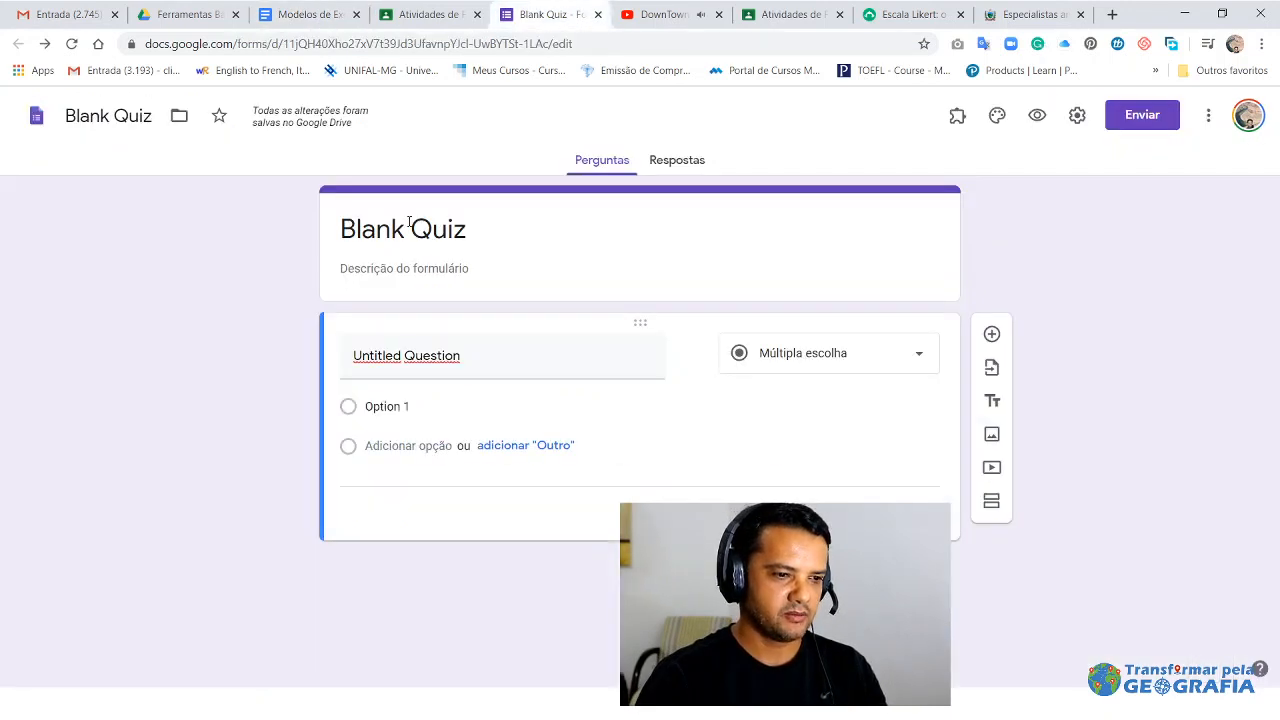
triple_click(409, 222)
key("ctrl+v")
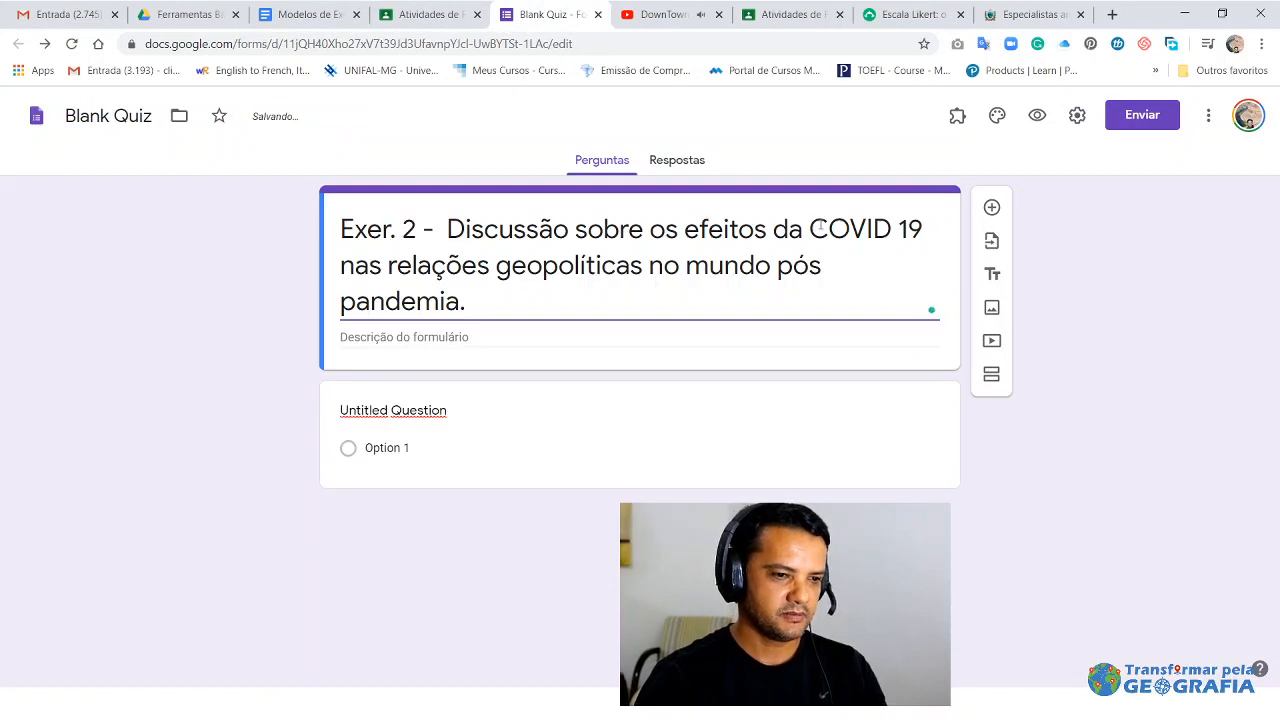
- Rename the form file as "Exer. 2 - Discussão sobre os efeitos da COVID 19"
left_click_drag(927, 228, 335, 234)
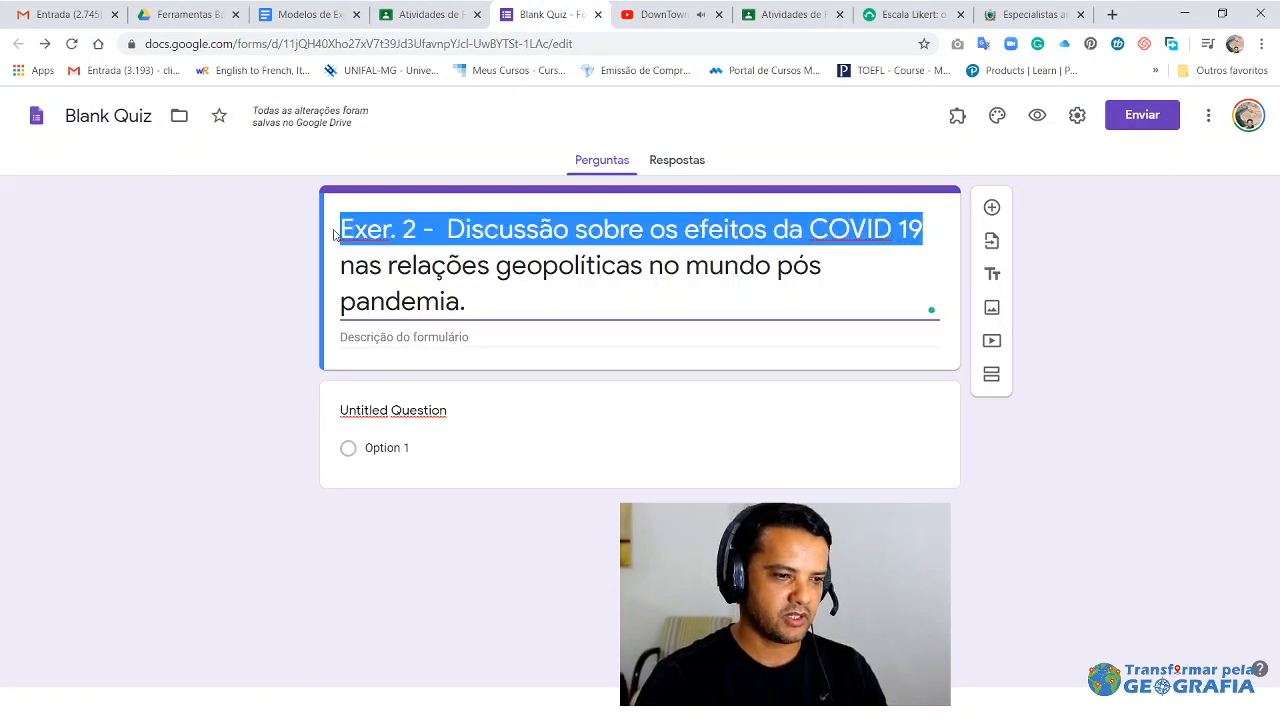
left_click(133, 116)
double_click(133, 116)
key("ctrl+a")
type("Exer. 2 -  Discussão sobre os efeitos da COVID 19")
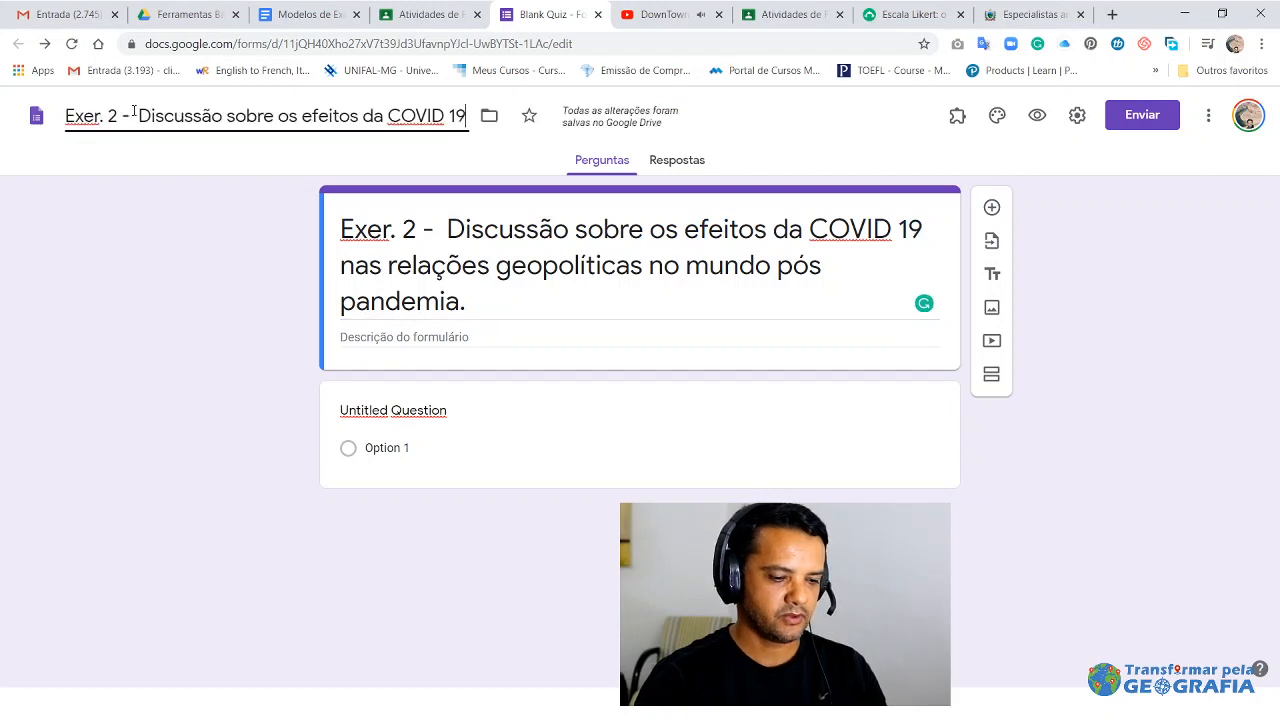
left_click(827, 121)
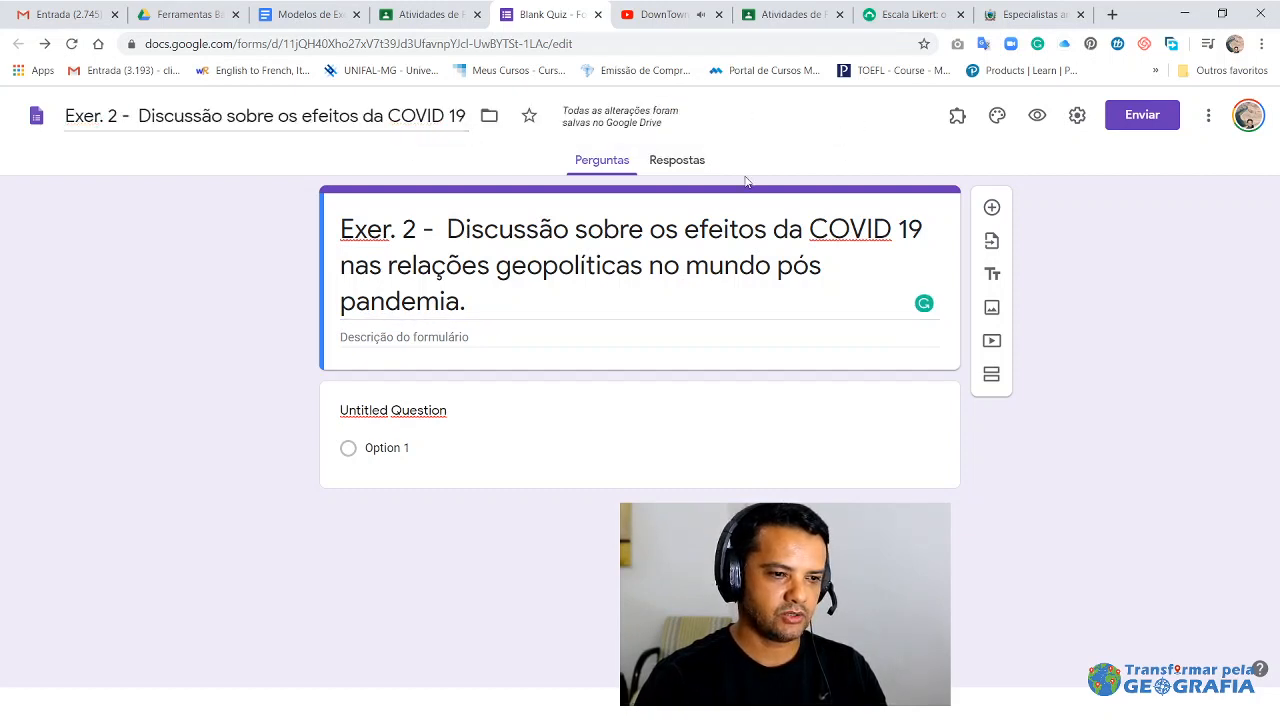
- Fill the form's description with "Com base no Exercício 1 responda as questões abaixo." and "Atividade Individual", copied from the Modelos de Exercícios document
left_click(302, 16)
left_click(520, 391)
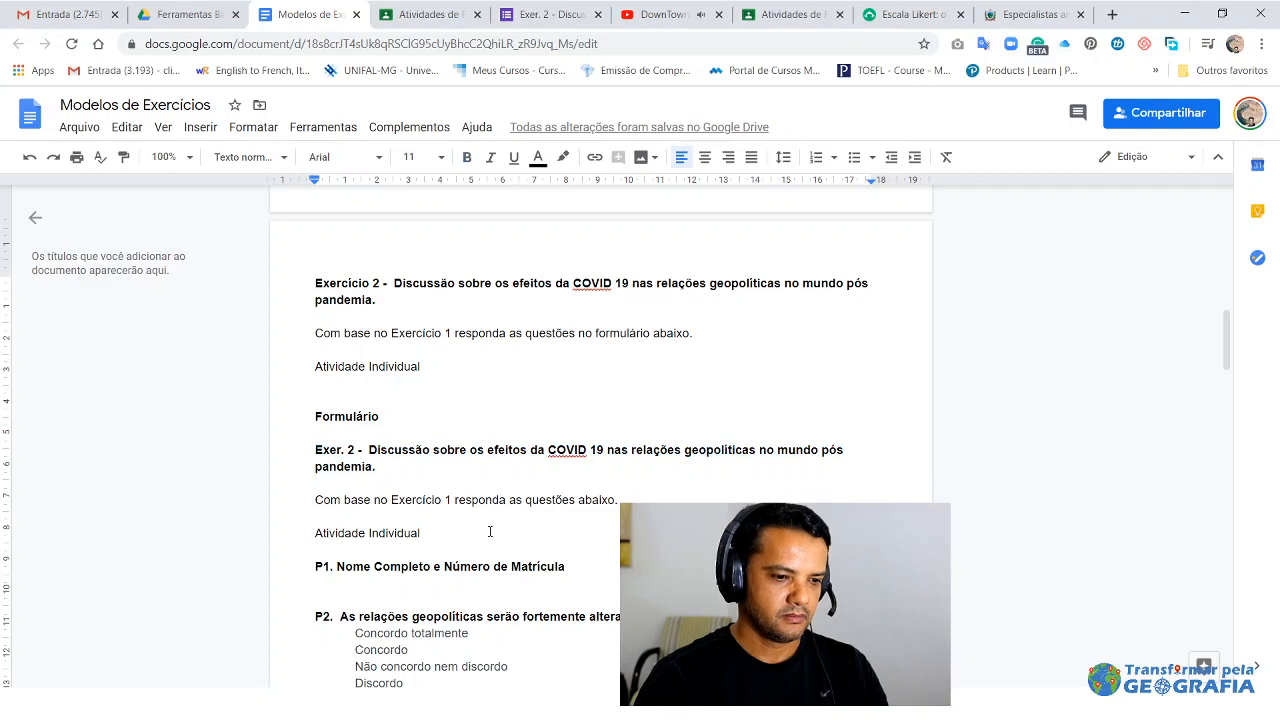
left_click_drag(418, 532, 307, 498)
key("ctrl+c")
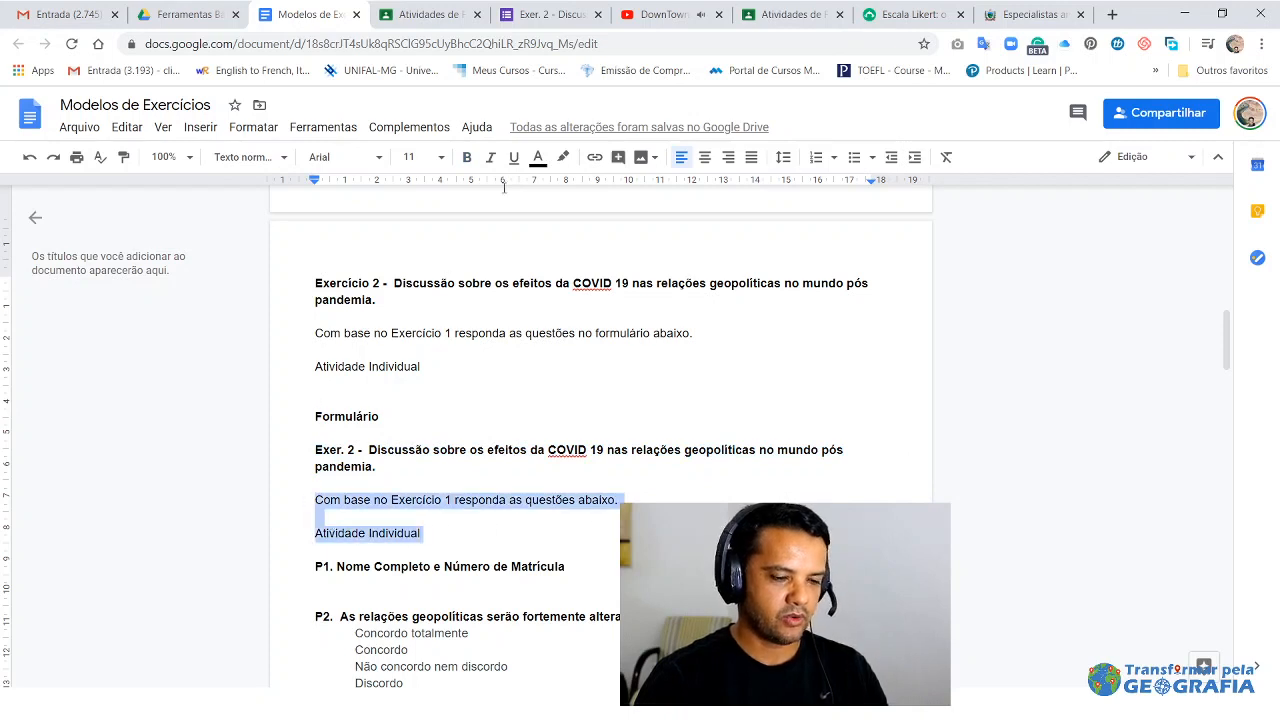
left_click(548, 14)
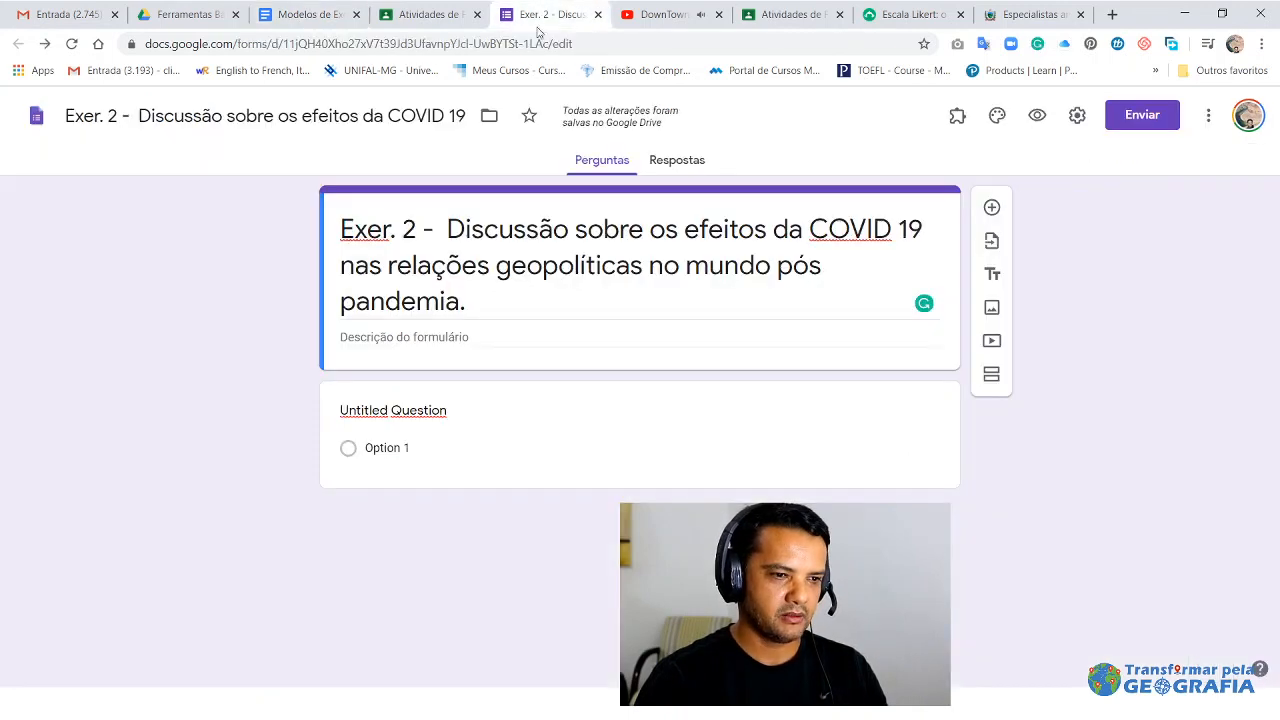
left_click(427, 336)
key("ctrl+v")
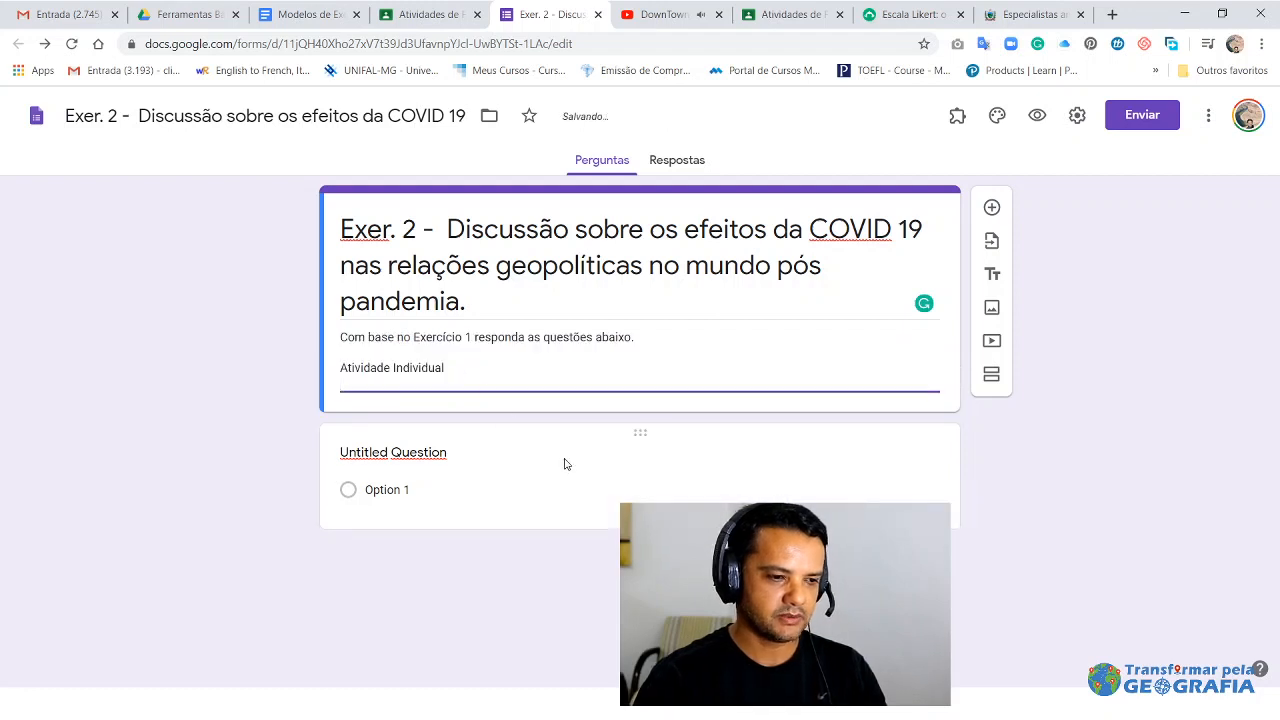
- Examine the form's questions and responses views and check its attachment in the Classroom activity
left_click(453, 457)
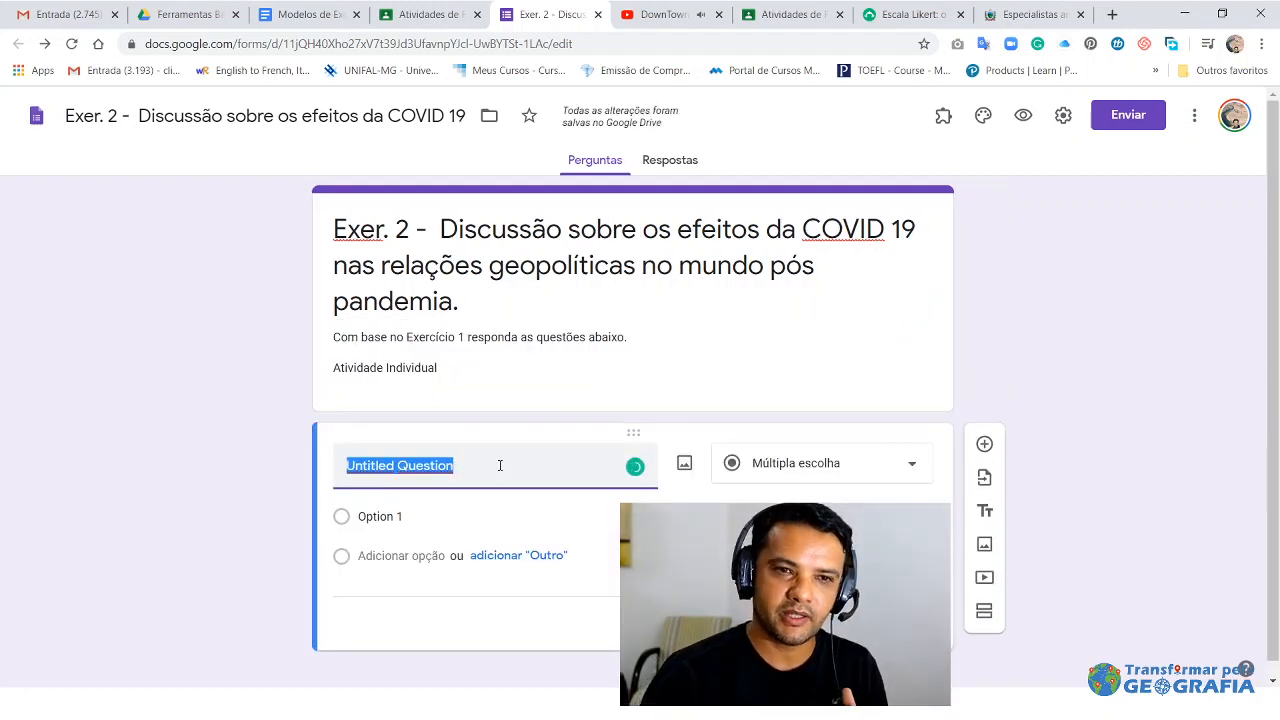
left_click(664, 158)
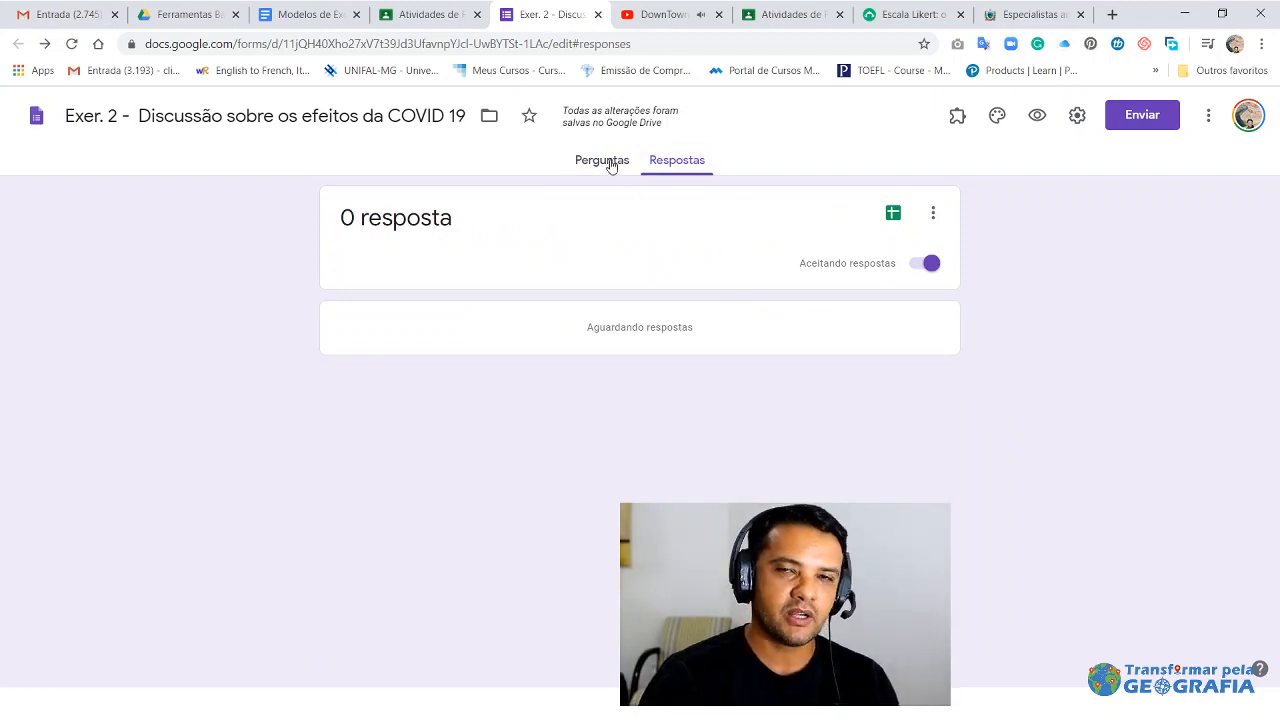
left_click(432, 15)
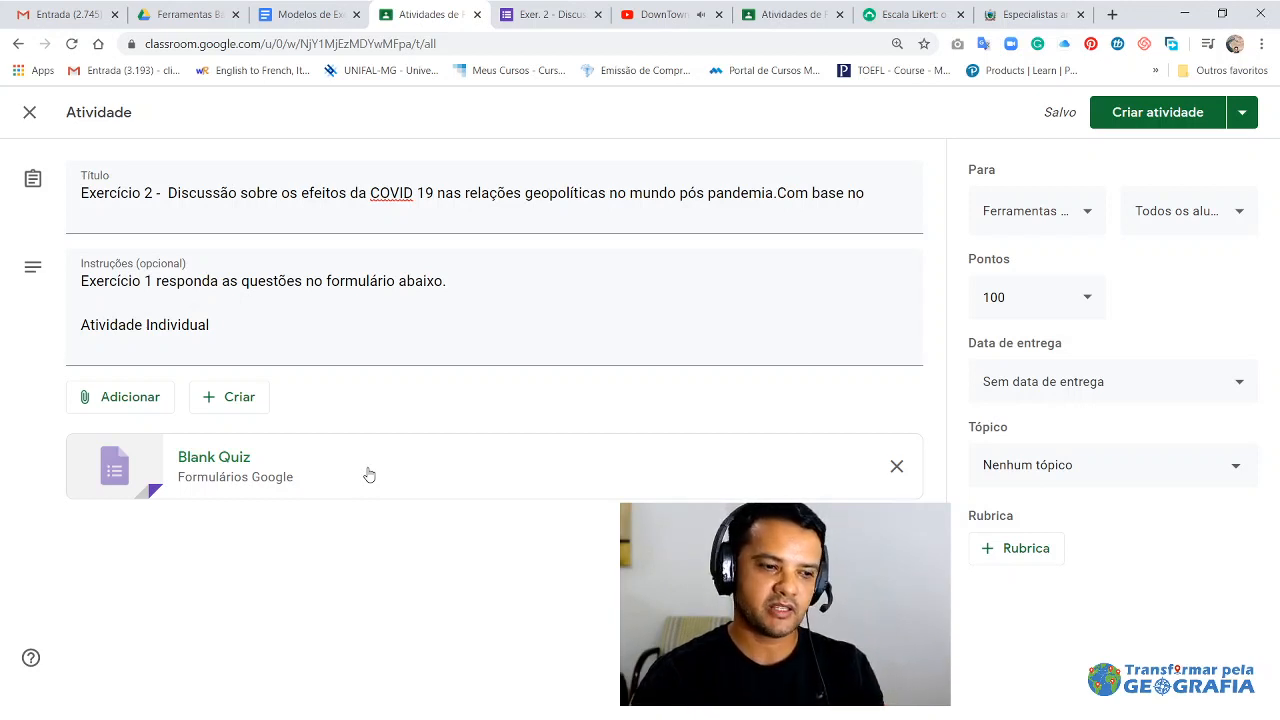
left_click(540, 14)
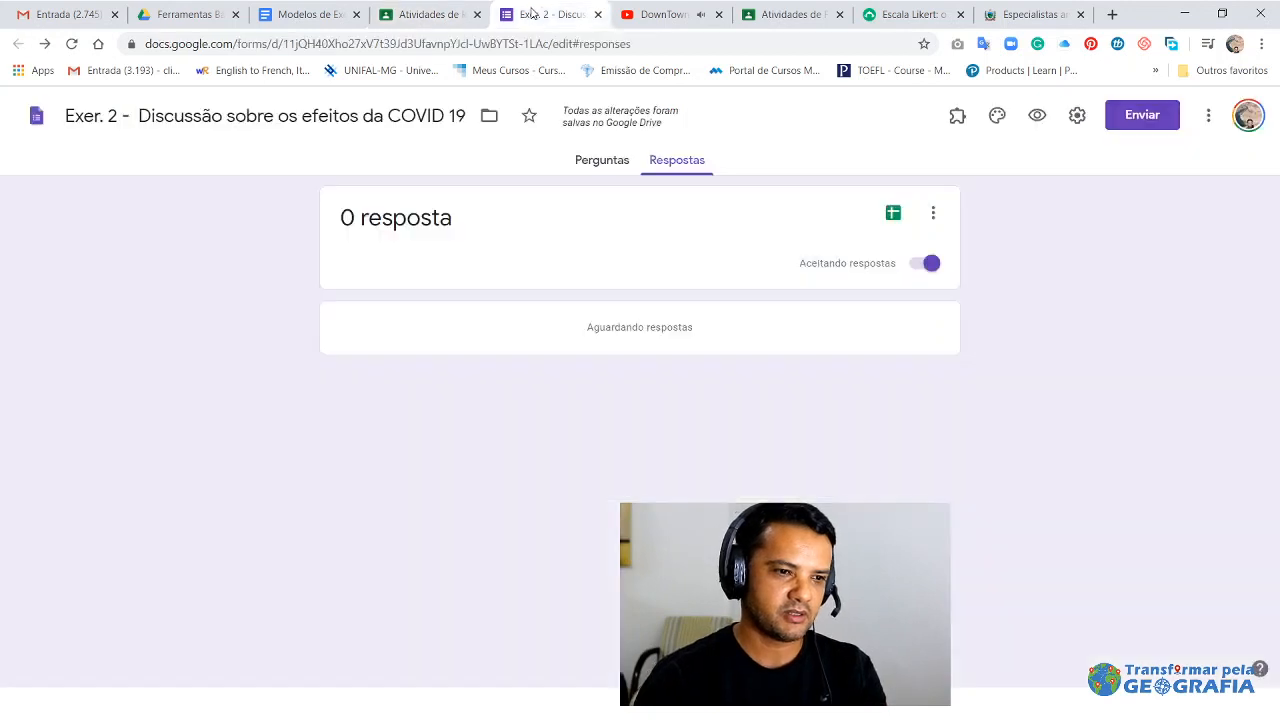
left_click(602, 161)
left_click(676, 161)
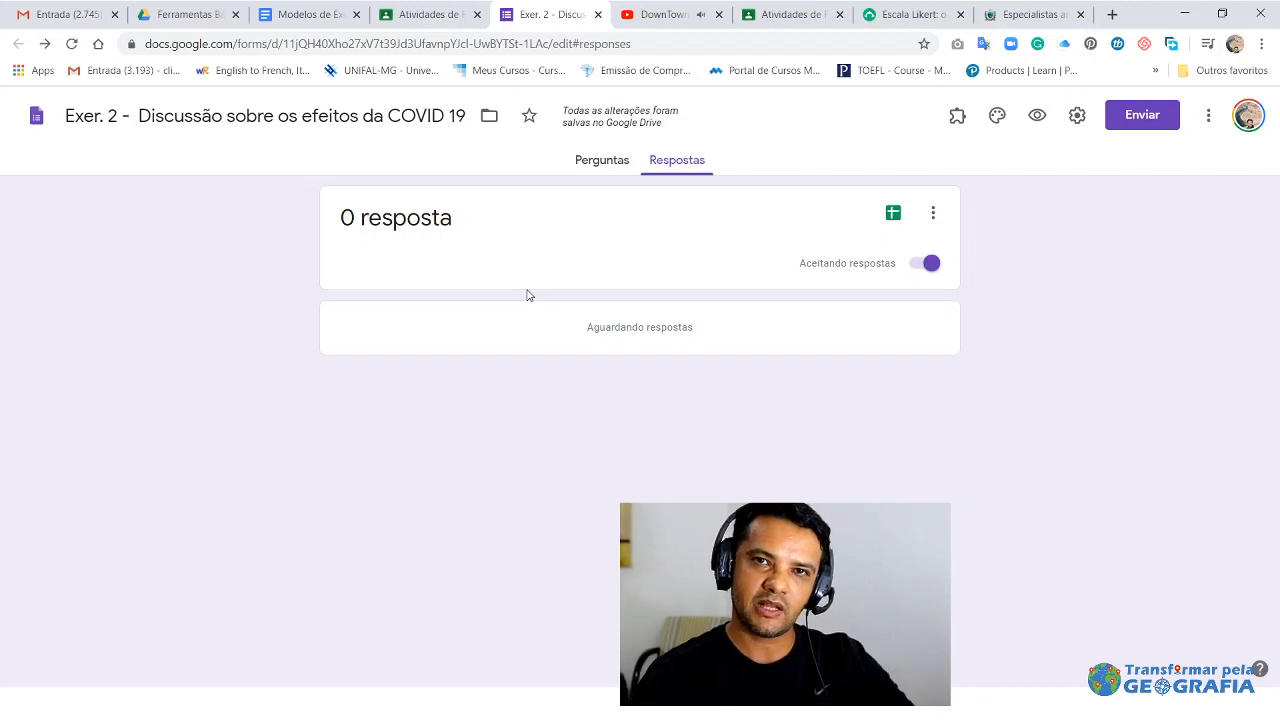
- Make the first question a short-answer question titled "Nome Completo e Número de matricula"
left_click(606, 167)
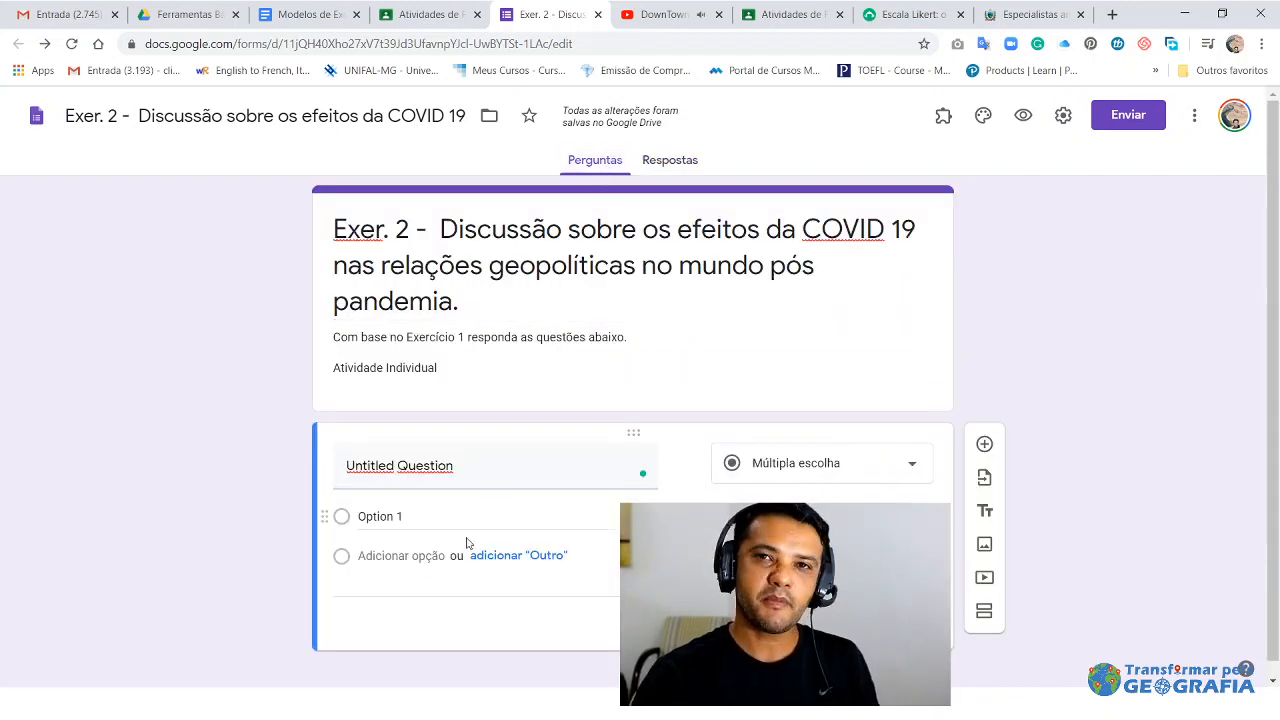
left_click(808, 471)
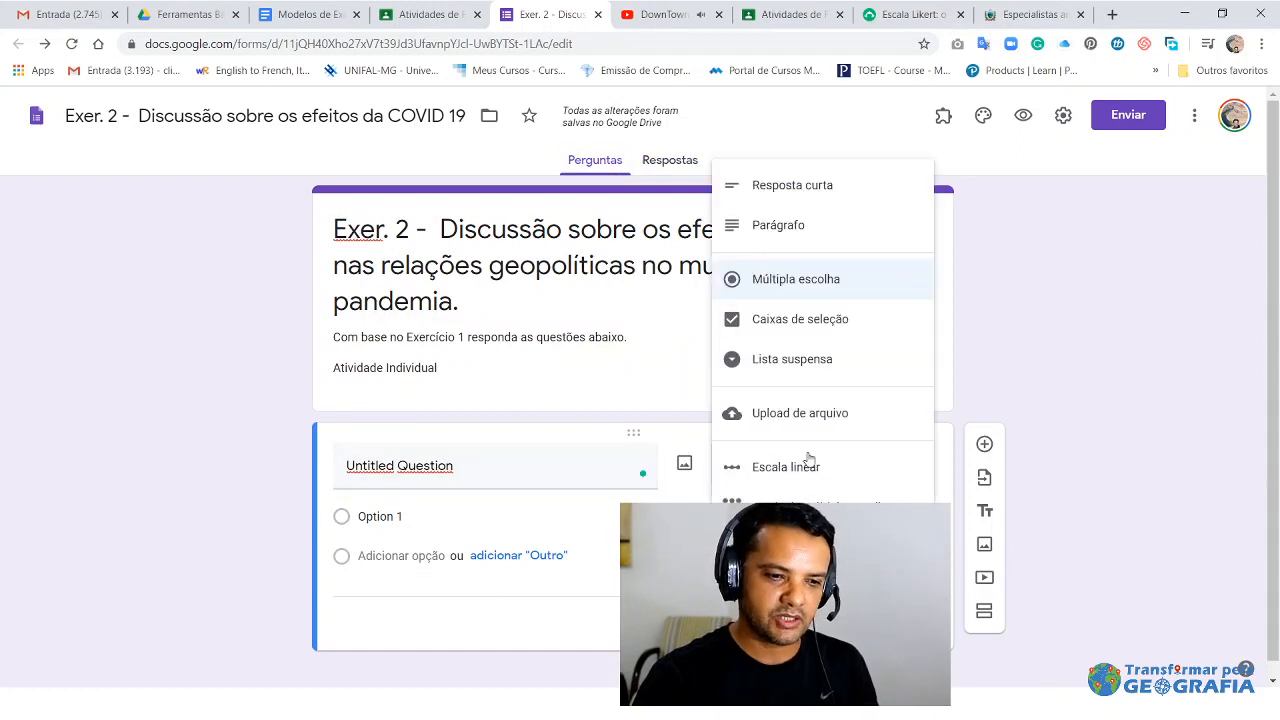
left_click(795, 186)
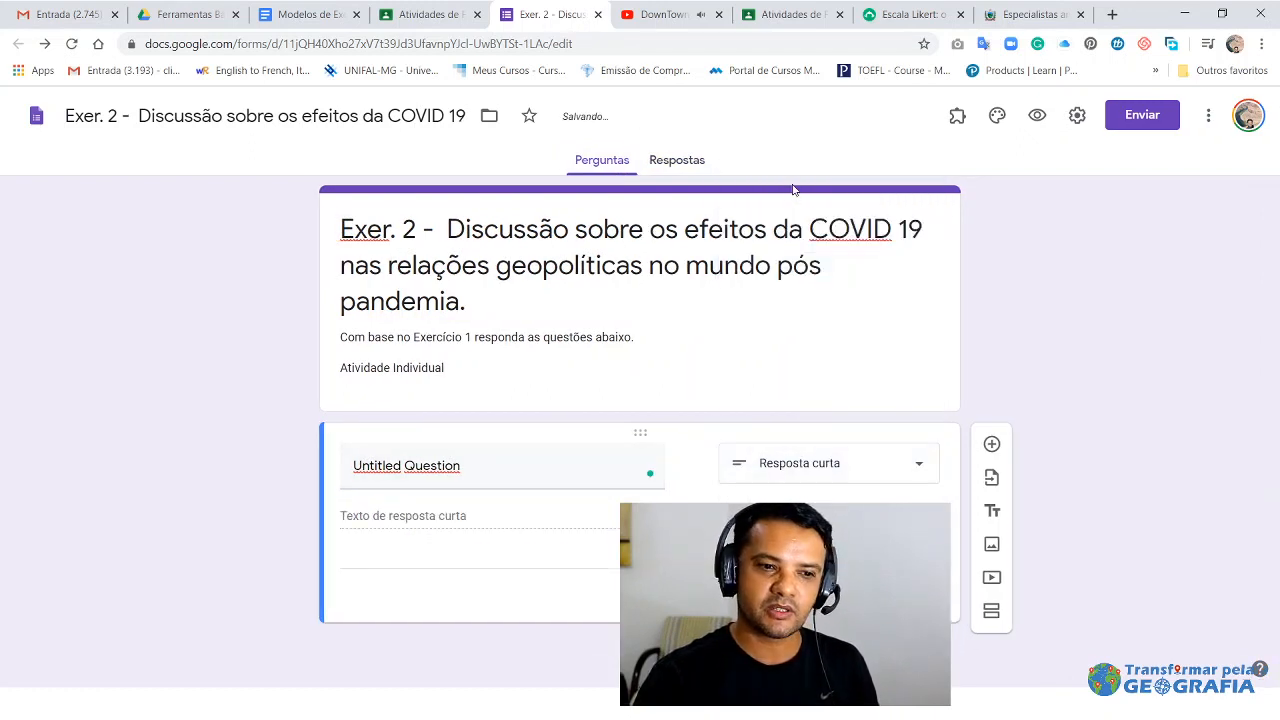
left_click(483, 465)
type("Nome")
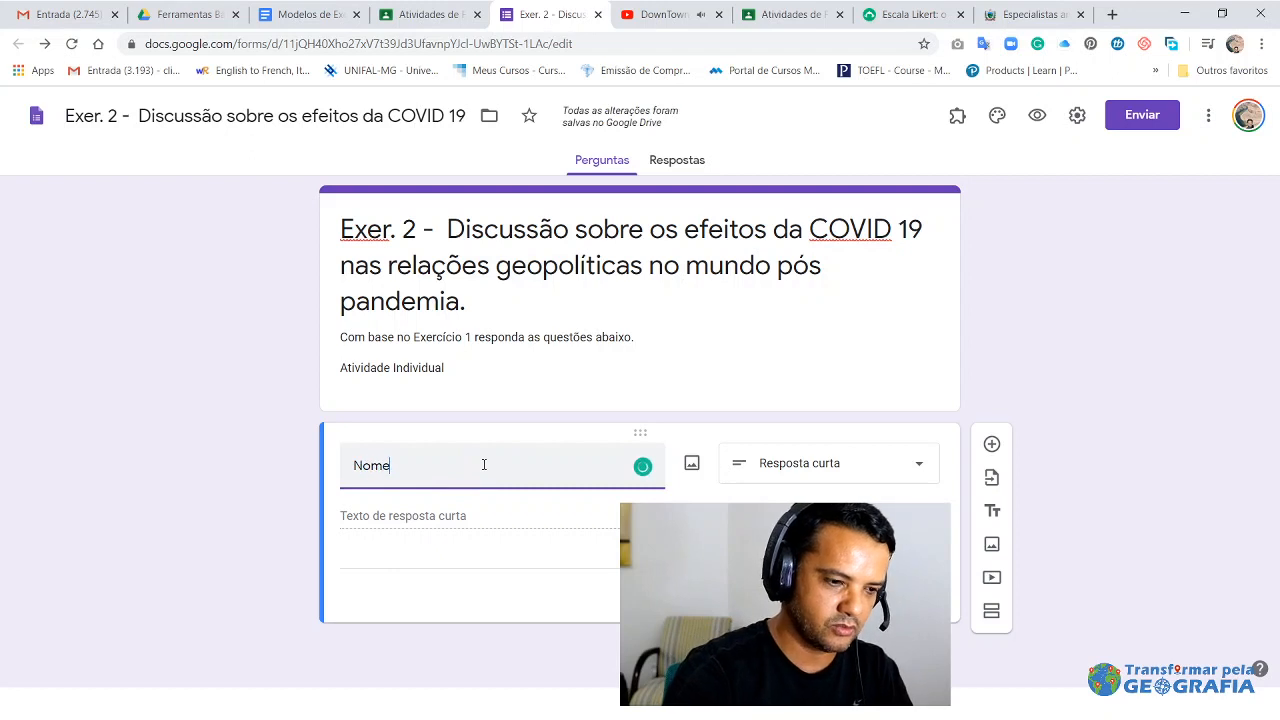
type(" Completo")
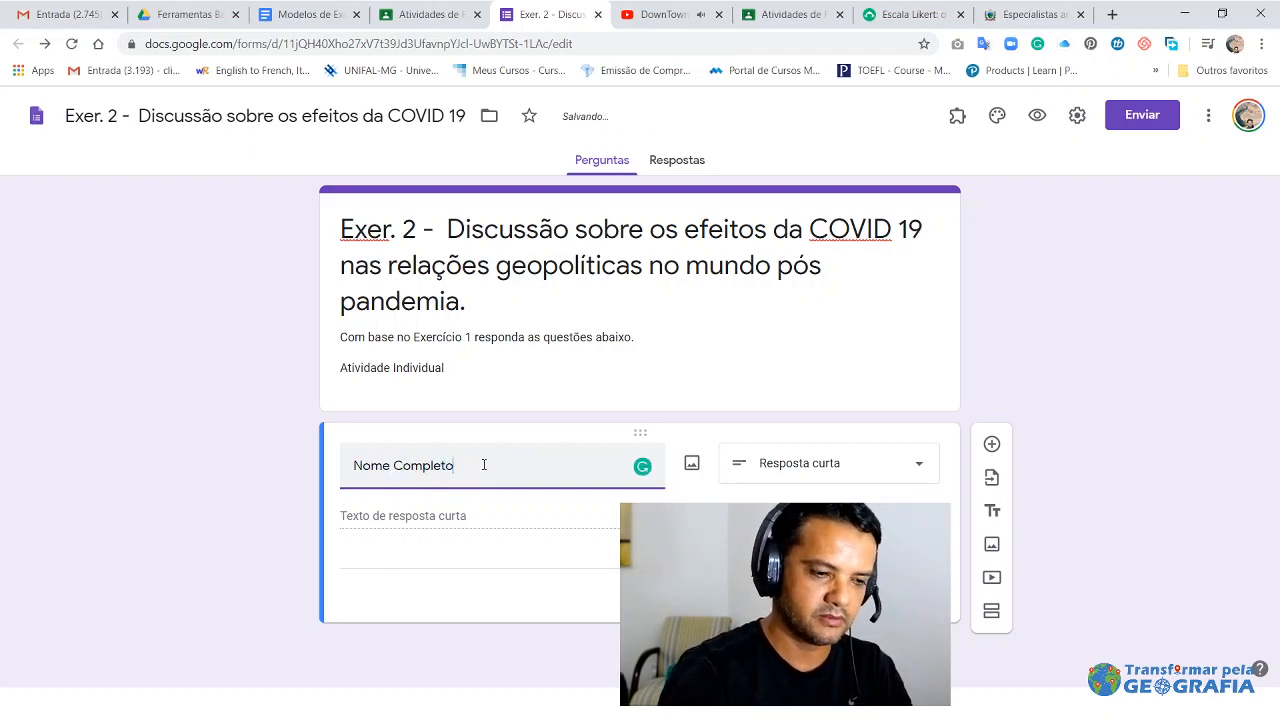
type(" e Nú")
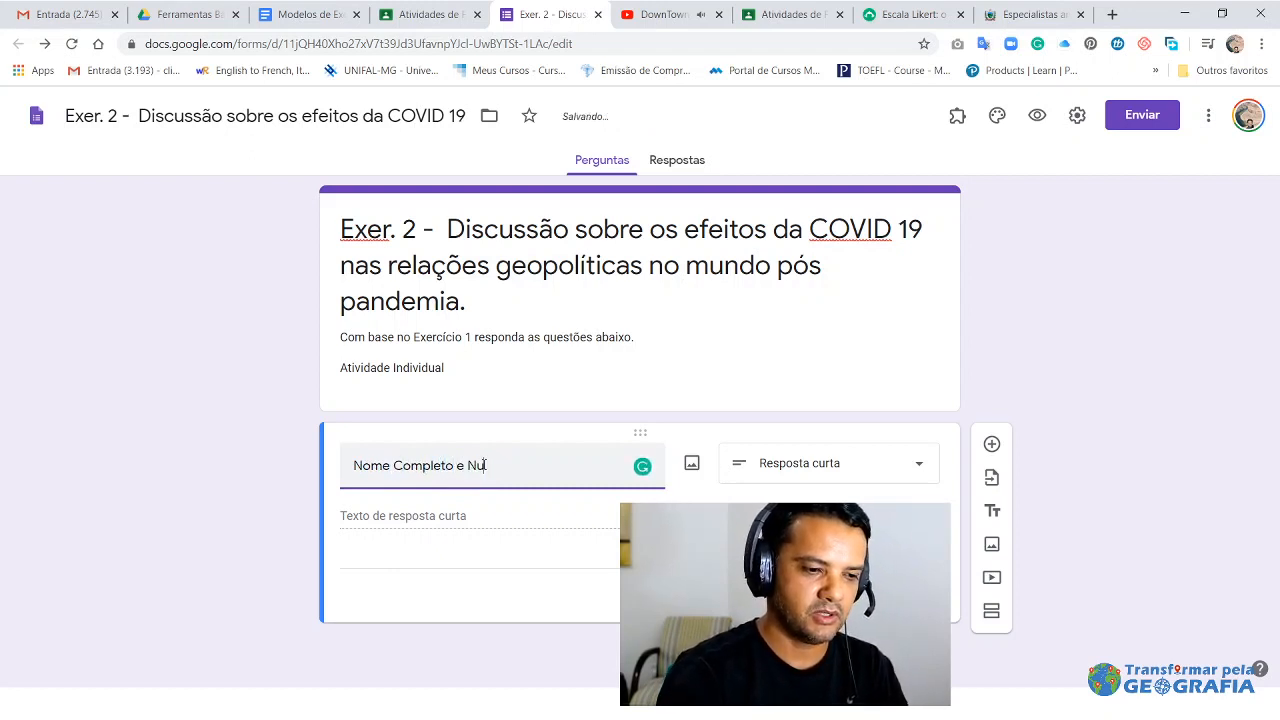
type("m")
key("BackSpace")
key("BackSpace")
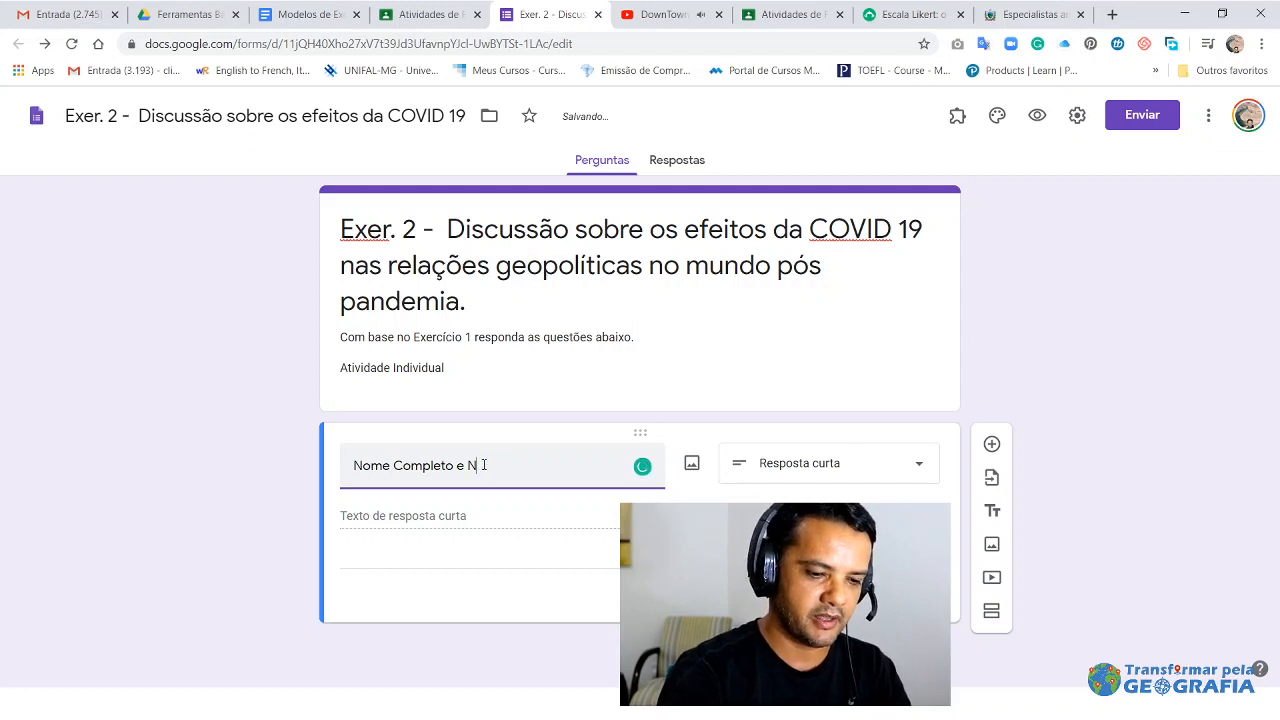
type("úmero de")
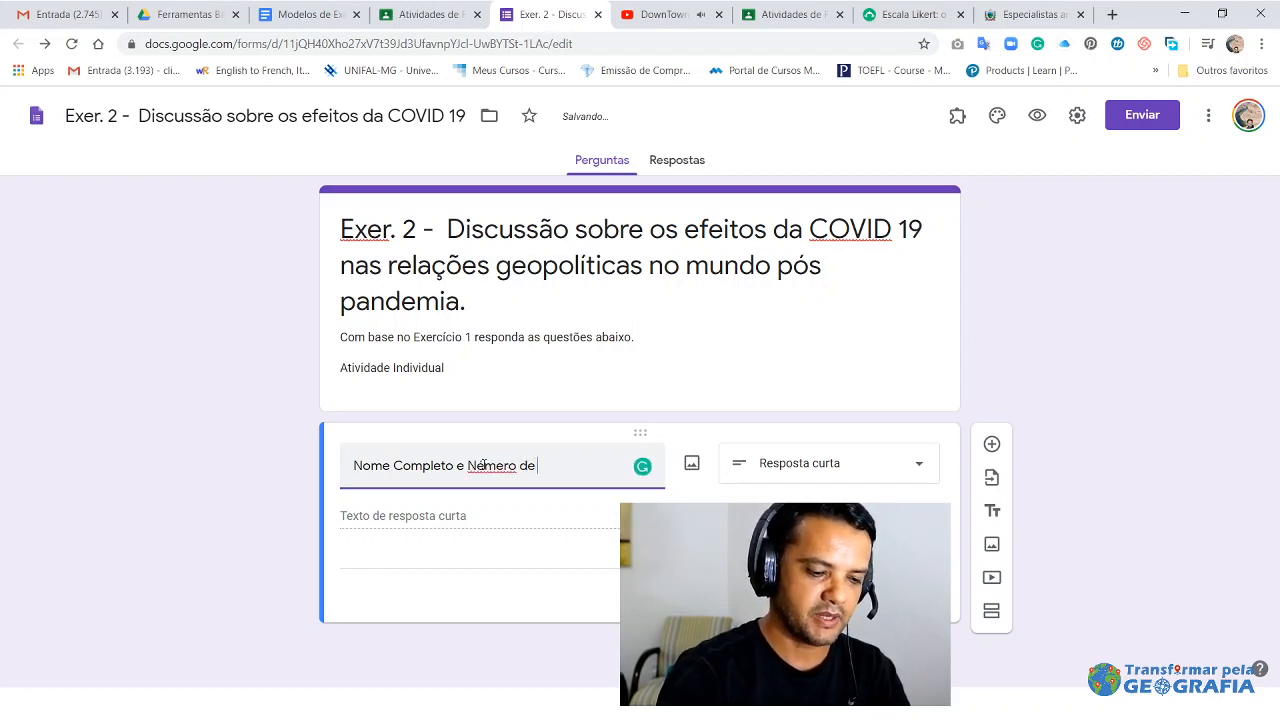
type(" matricula")
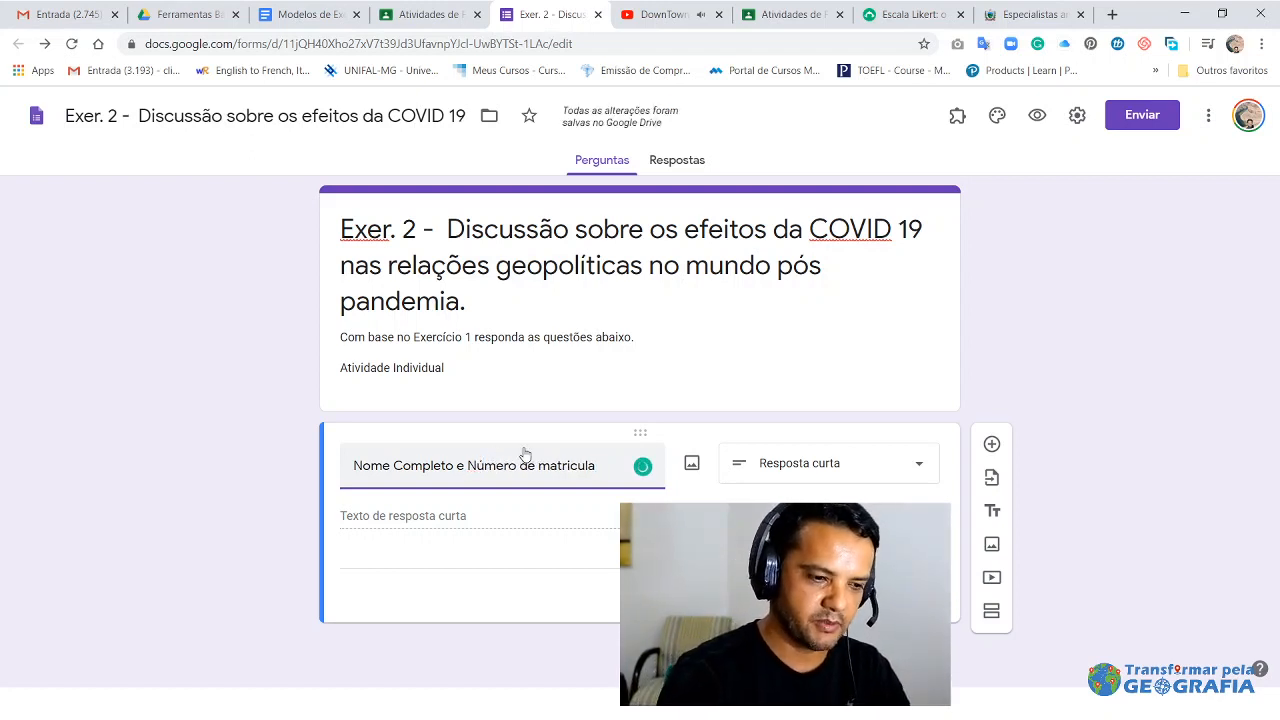
- View the form's response spreadsheet destination options, close them without creating a spreadsheet, and return to the questions
left_click(670, 160)
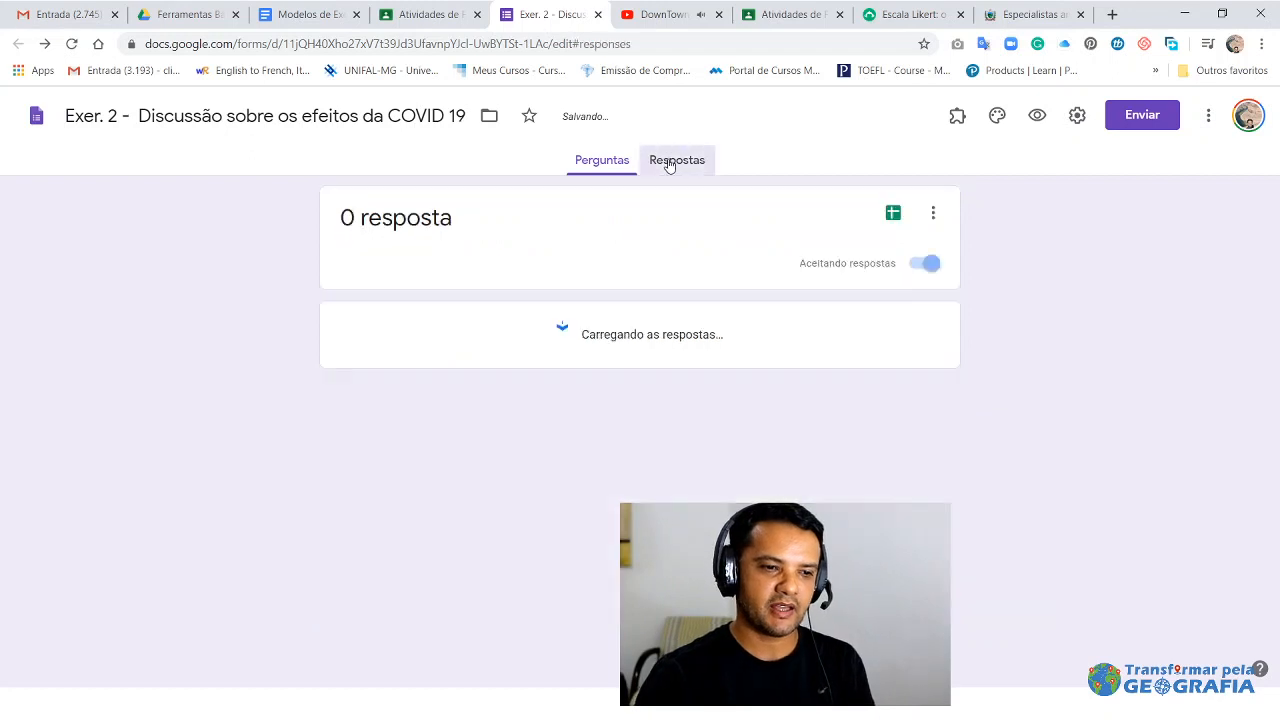
left_click(893, 214)
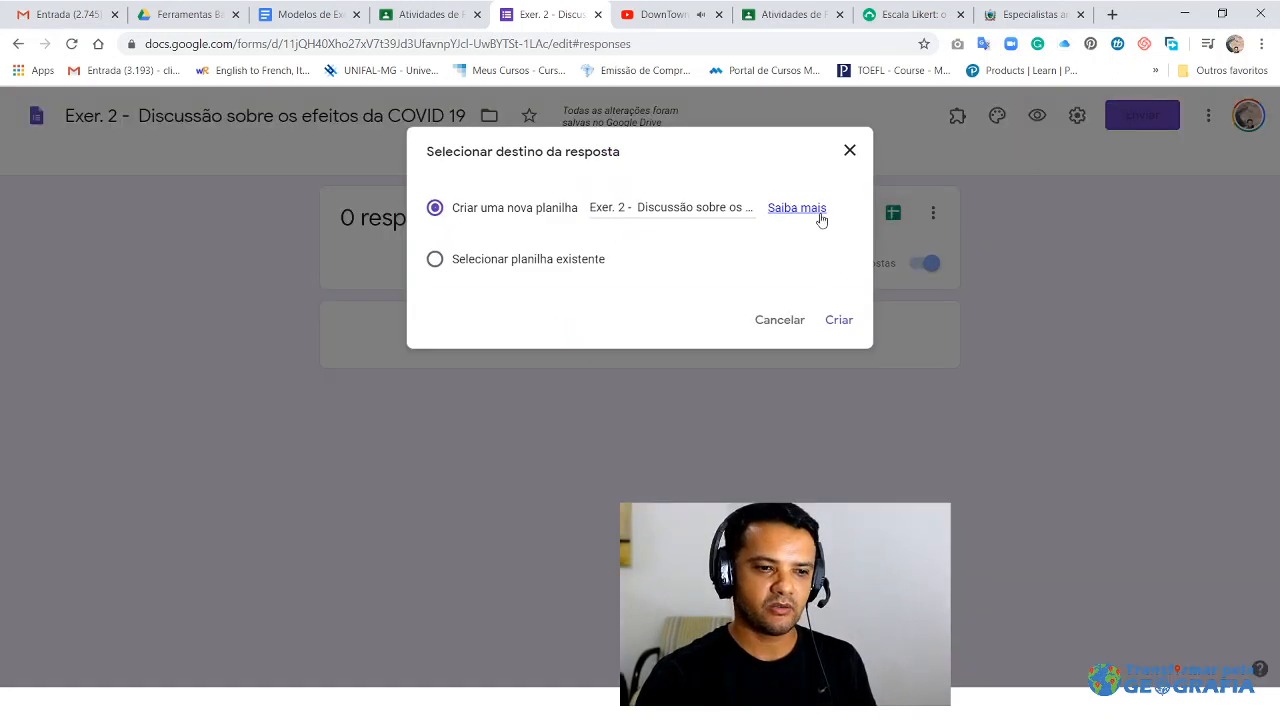
left_click(850, 152)
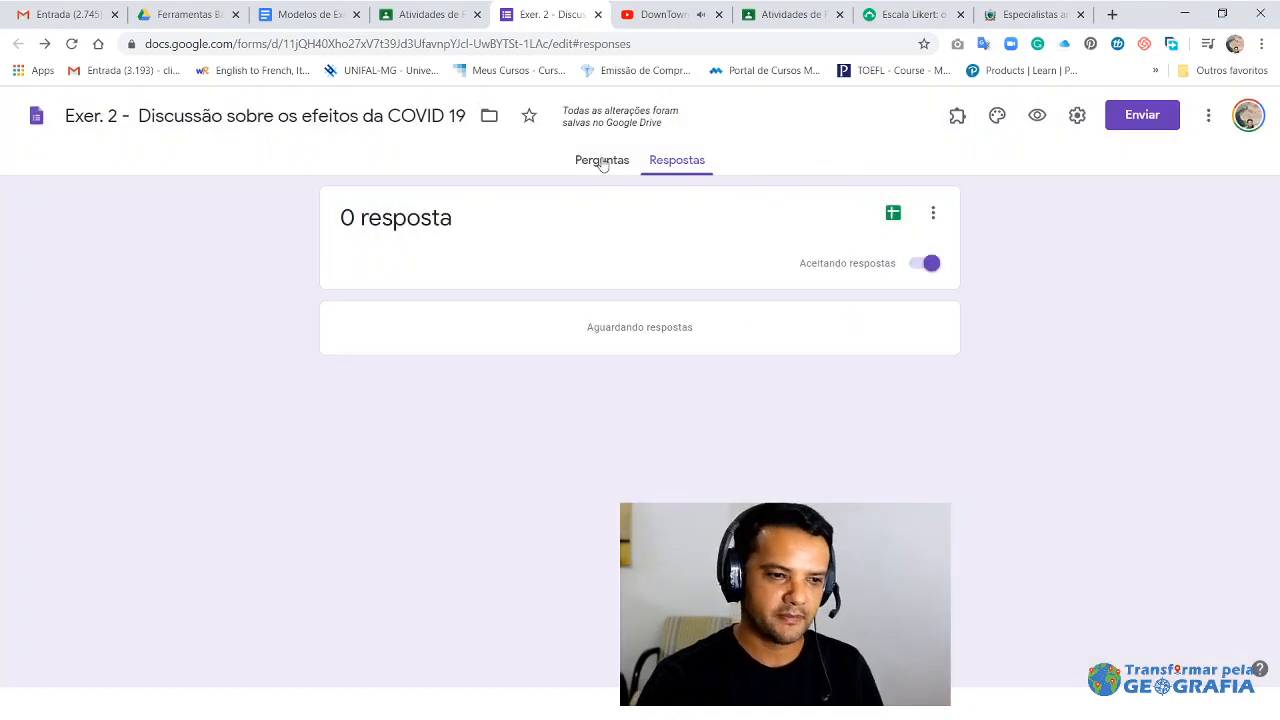
left_click(602, 162)
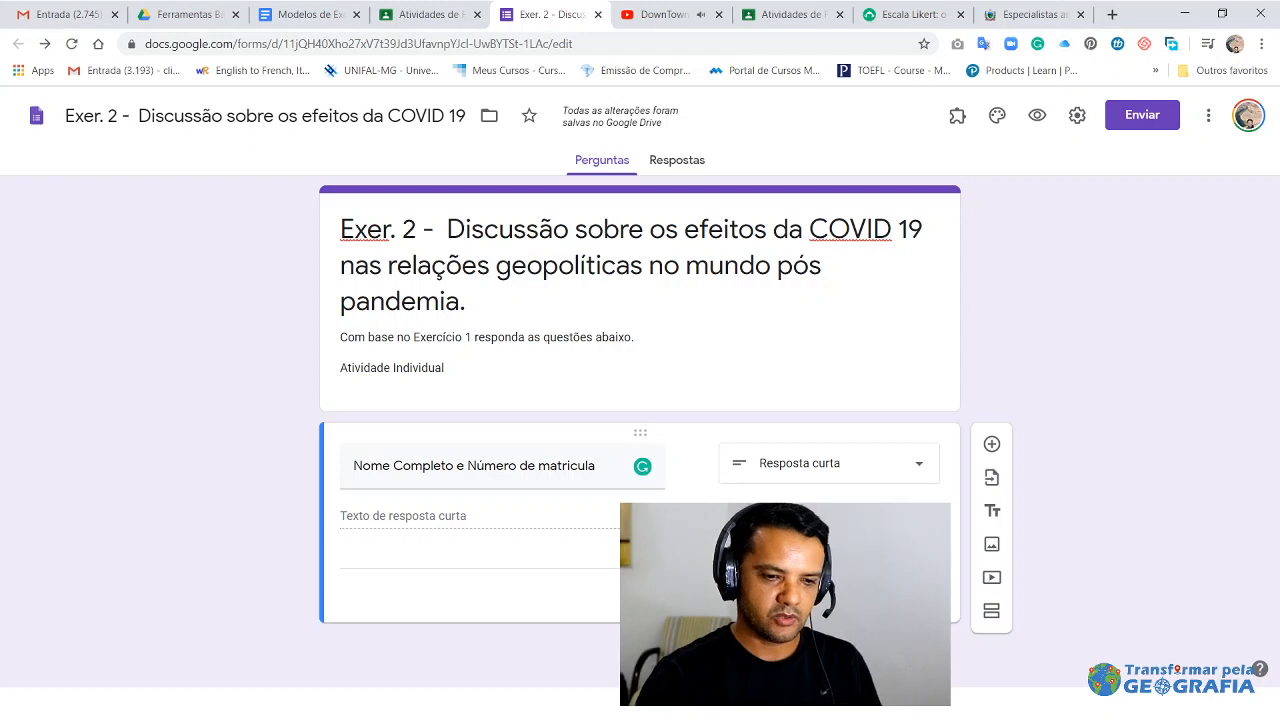
- Add a multiple-choice question "As relações geopolíticas serão fortemente alteradas no mundo pós pandemia:", copied from P2 in the Modelos de Exercícios document
left_click(991, 444)
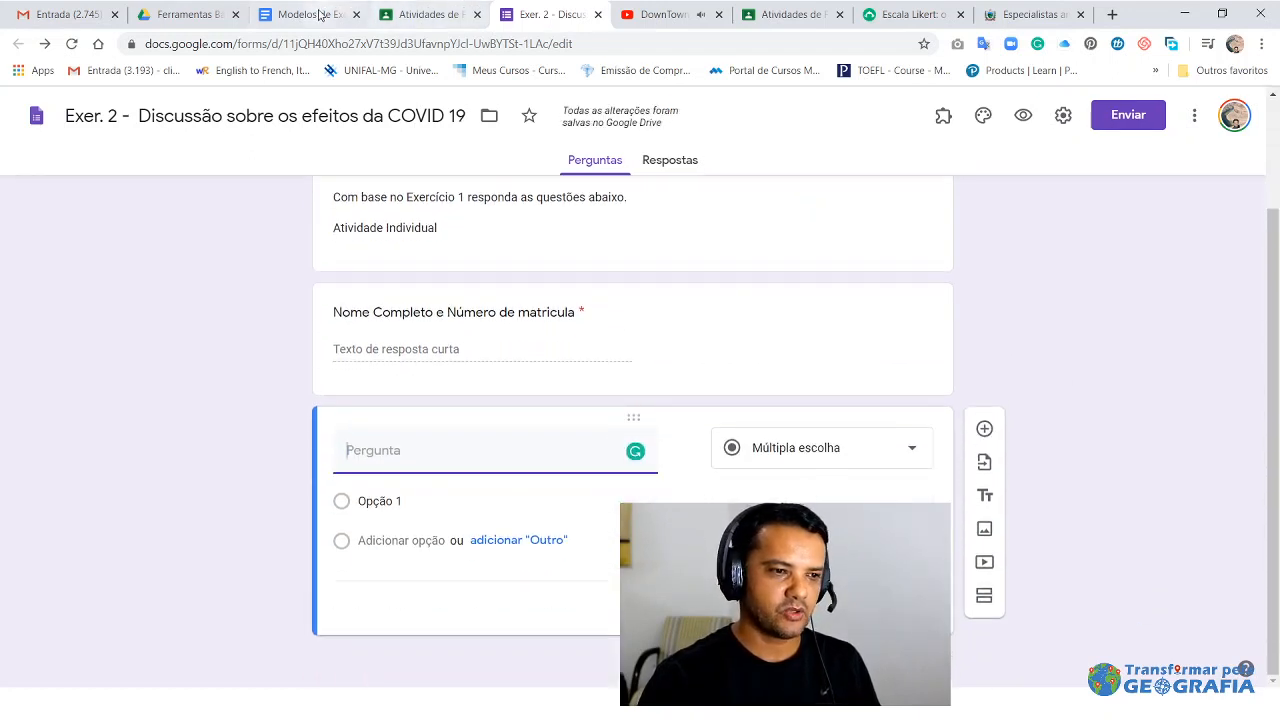
left_click(320, 14)
scroll(540, 432, "down", 3)
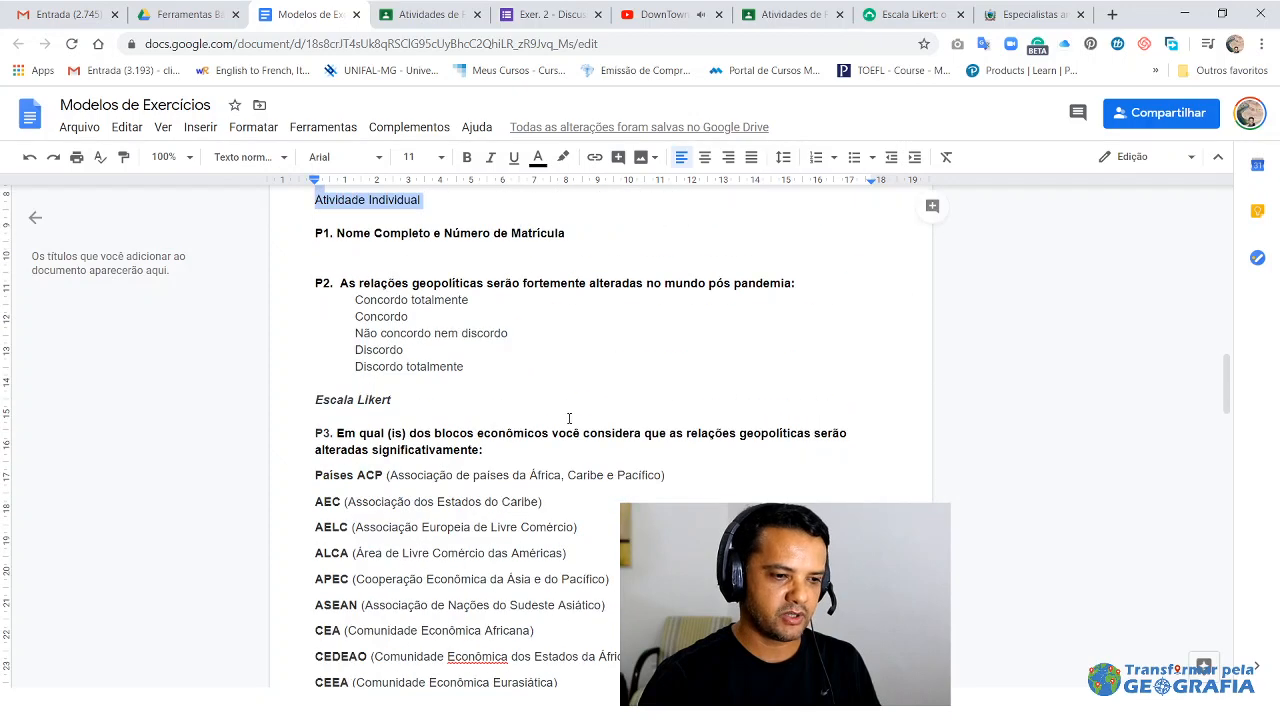
left_click(432, 262)
left_click_drag(341, 286, 801, 281)
key("ctrl+c")
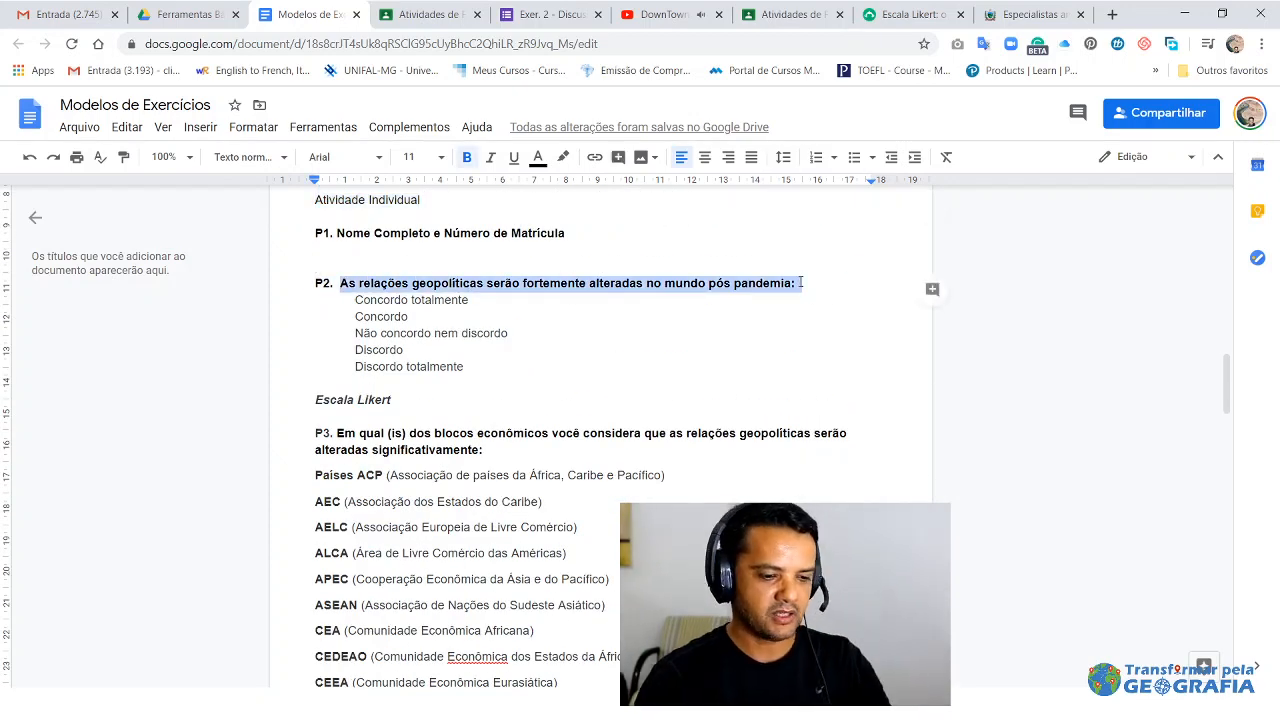
left_click(545, 12)
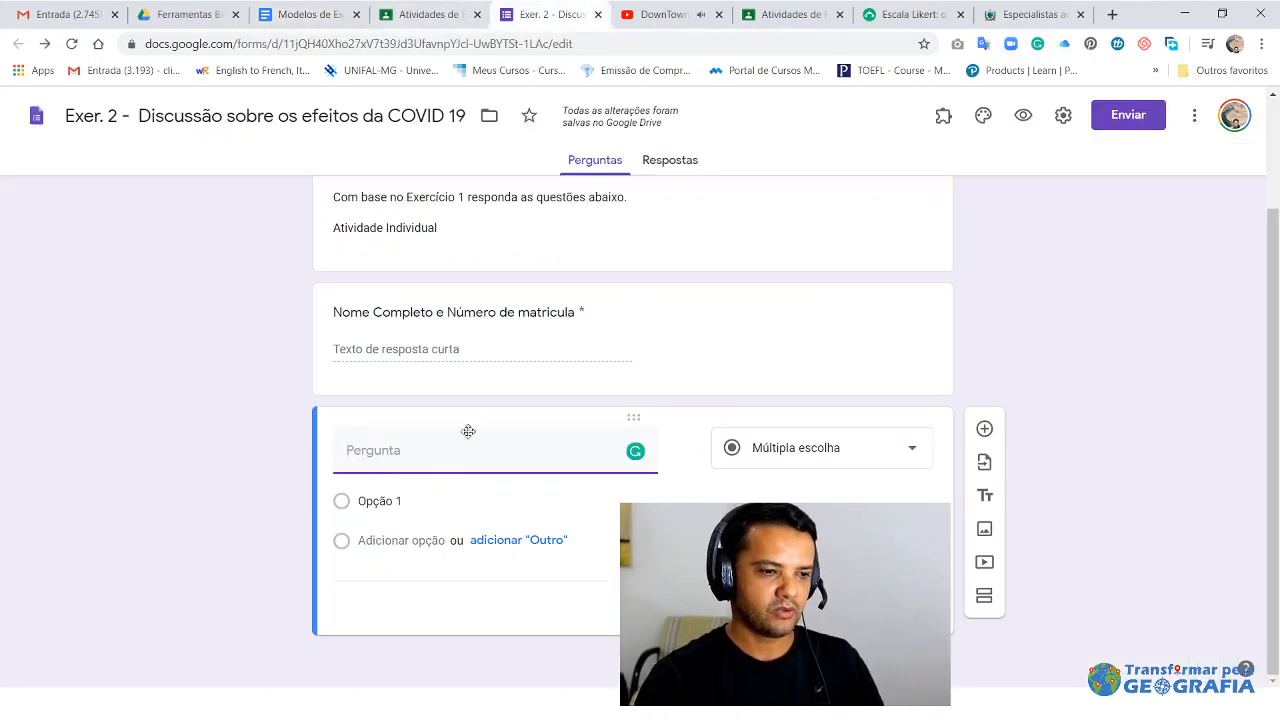
key("ctrl+v")
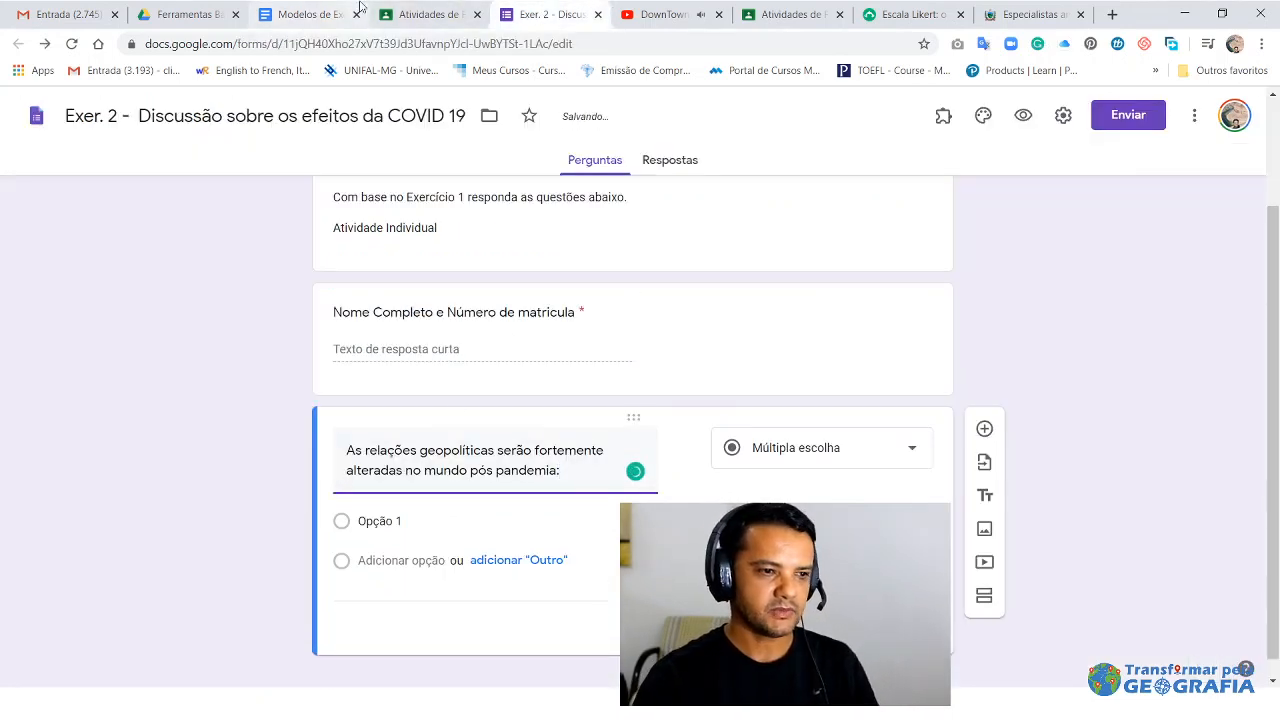
- Add the options Concordo totalmente, Concordo, Não concordo nem discordo, Discordo and Discordo totalmente, copied from the document, and make the question required
left_click(310, 14)
left_click(474, 366)
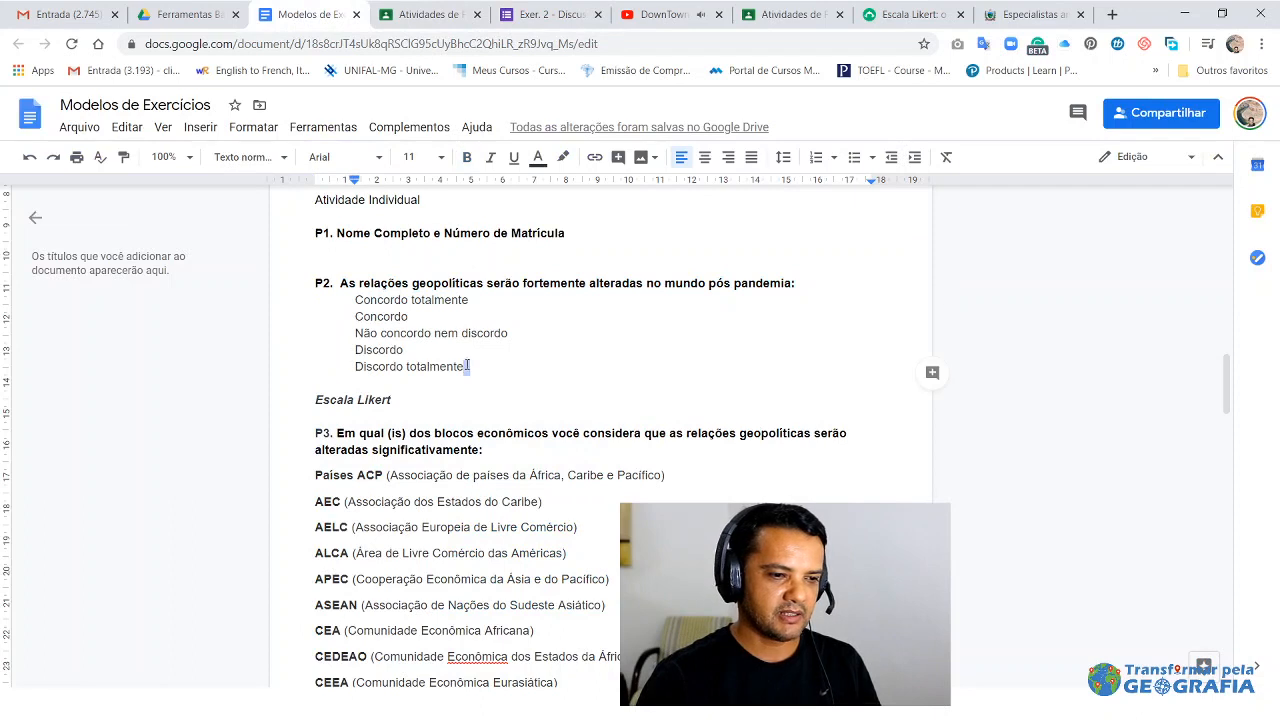
left_click_drag(474, 366, 350, 305)
key("ctrl+c")
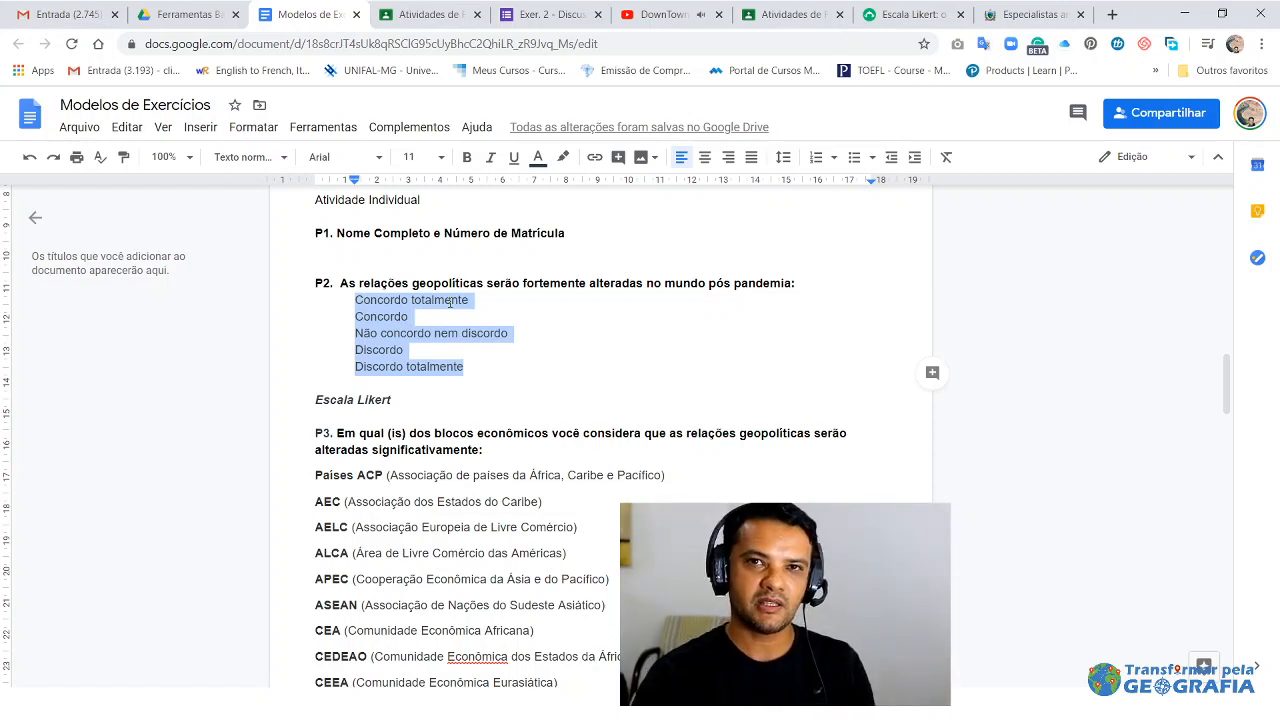
left_click(550, 14)
left_click(436, 523)
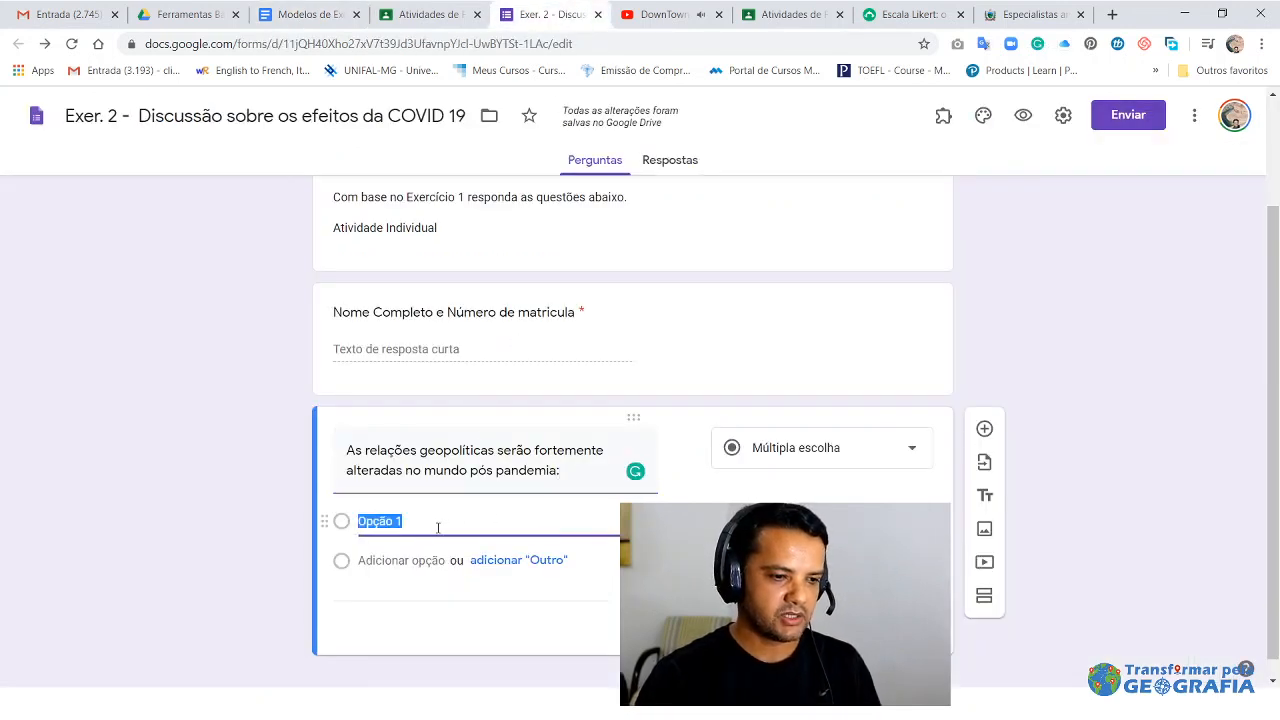
key("ctrl+v")
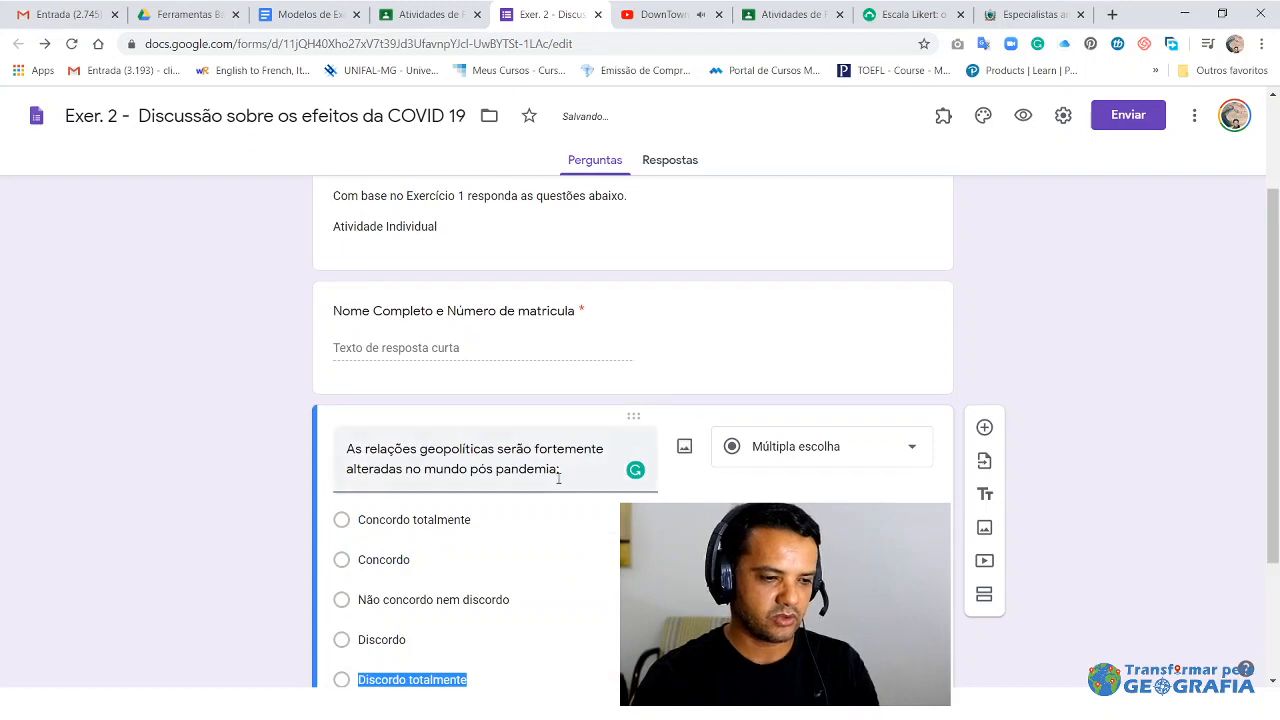
scroll(557, 477, "down", 2)
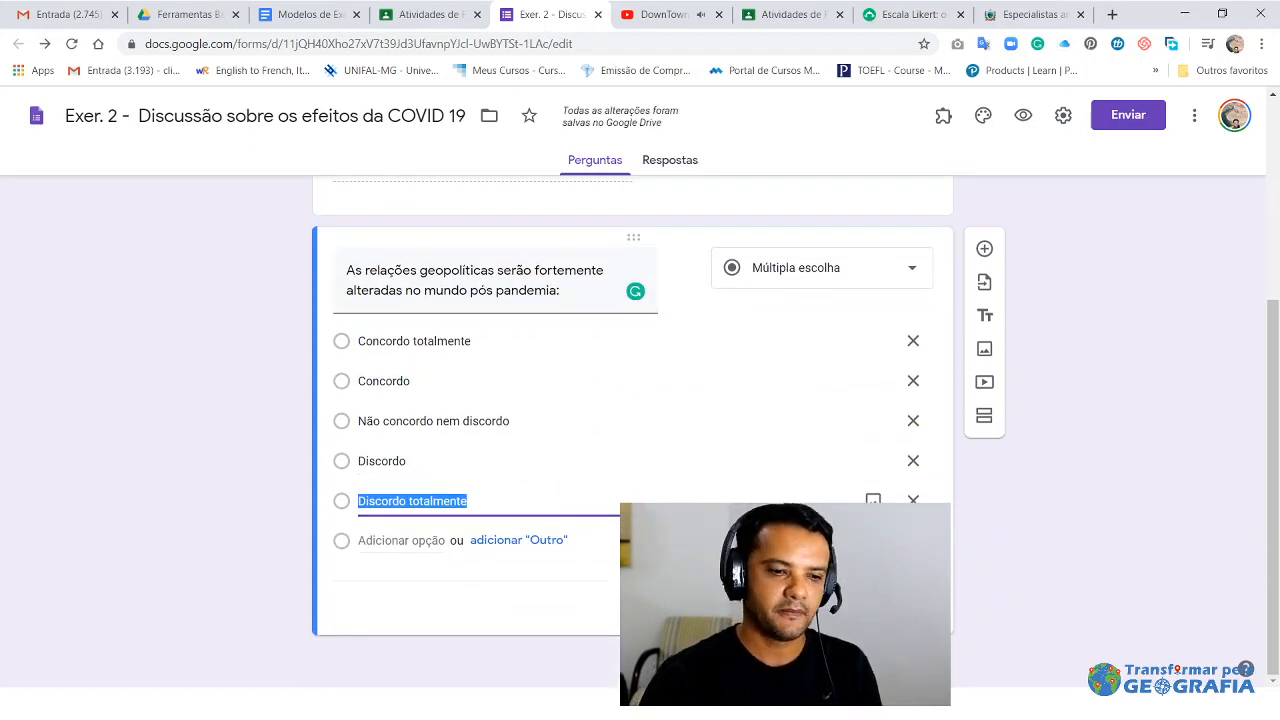
left_click(881, 608)
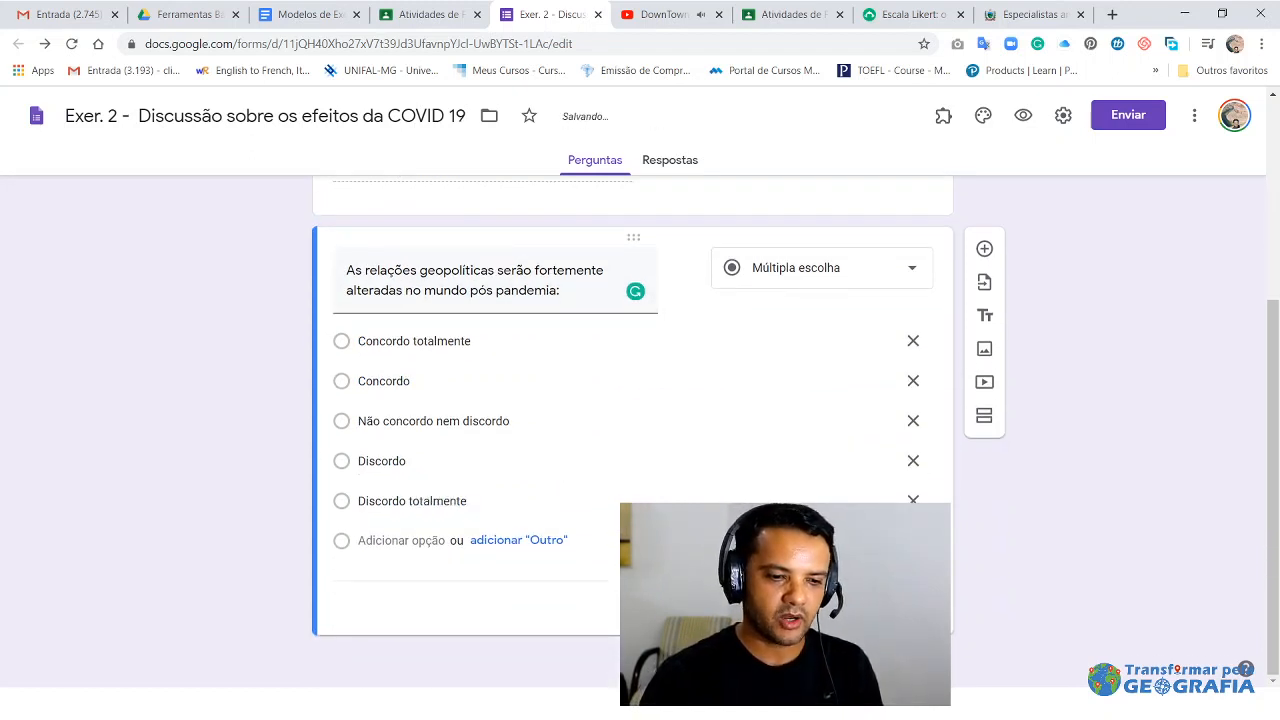
left_click(914, 608)
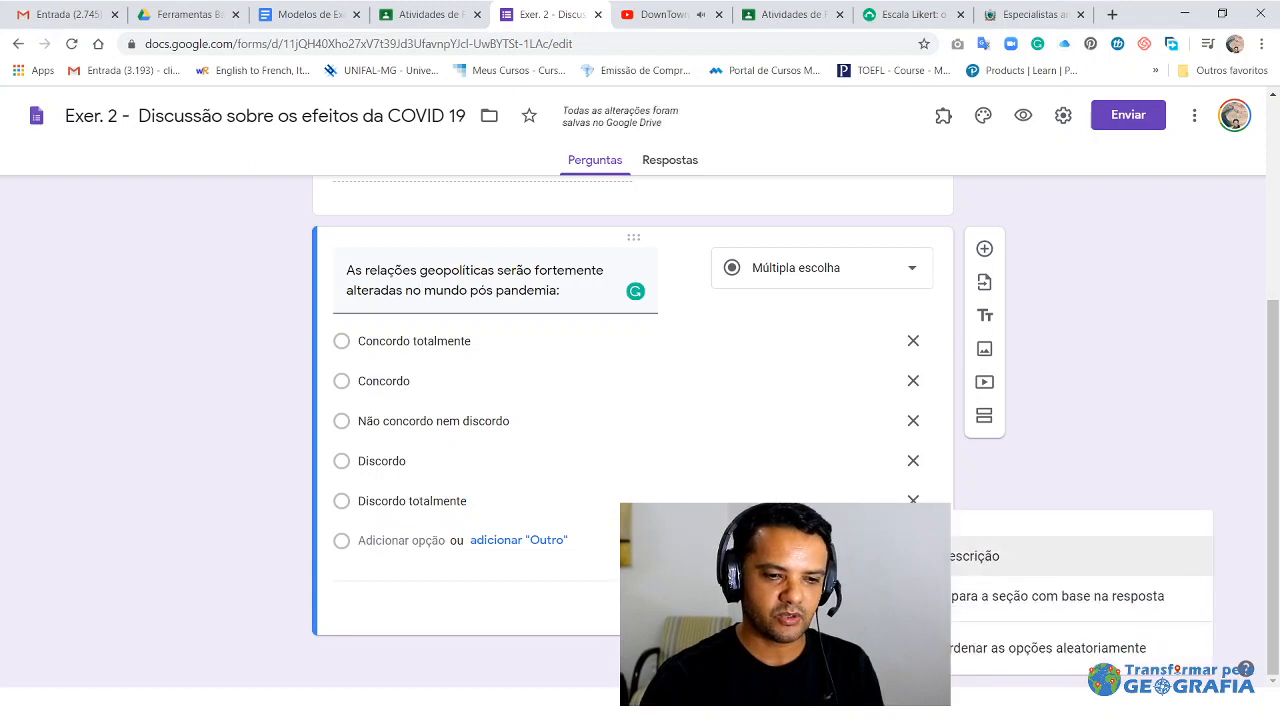
left_click(930, 556)
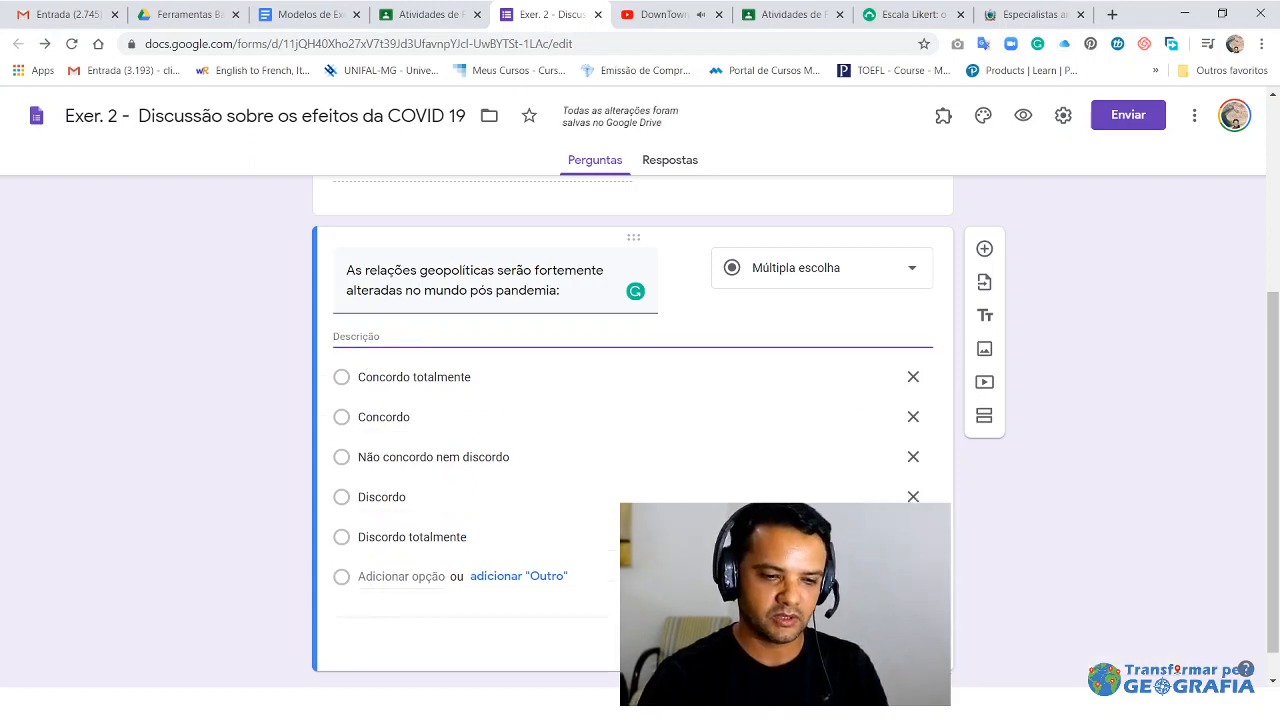
left_click(914, 608)
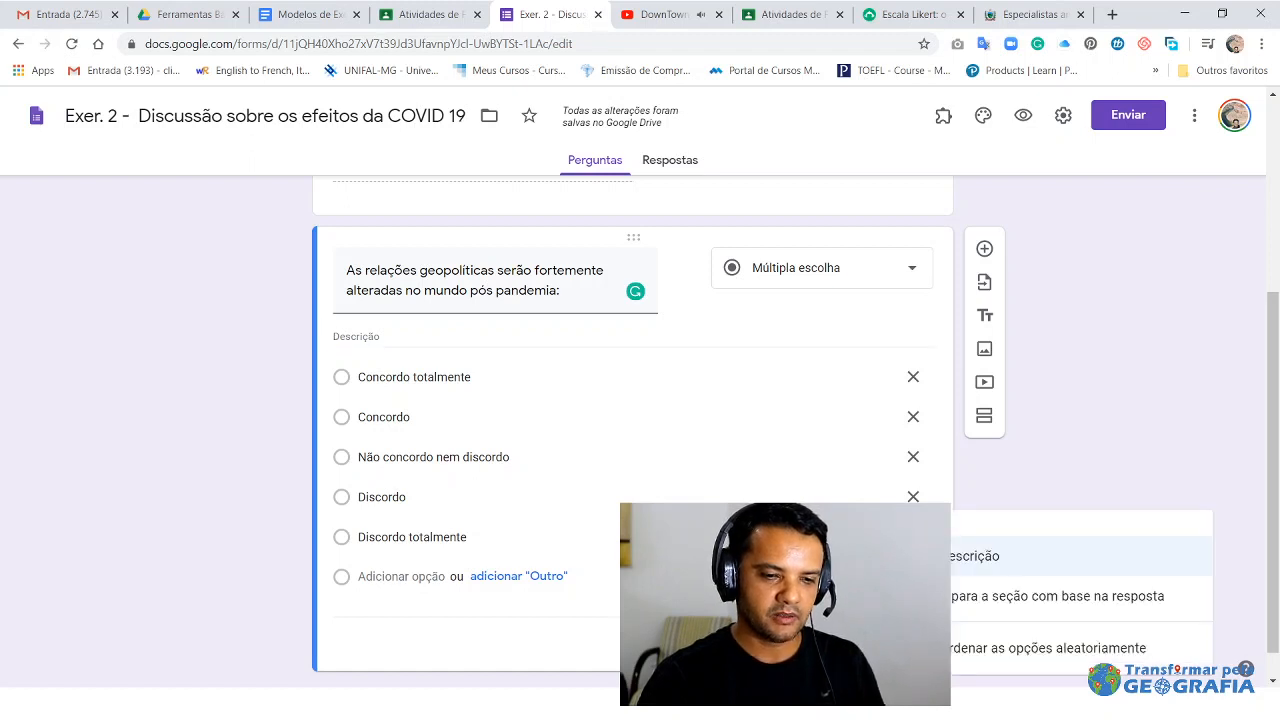
left_click(940, 556)
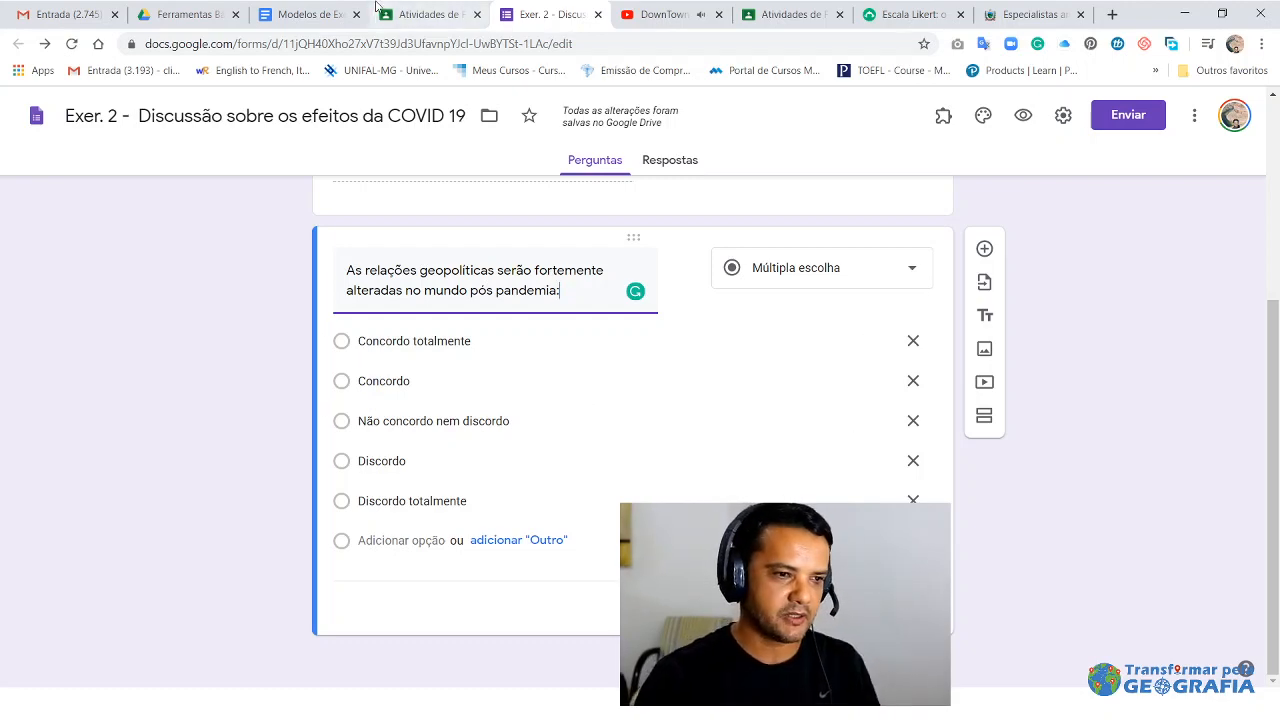
- Add a checkbox question "Em qual (is) dos blocos econômicos você considera que as relações geopolíticas serão alteradas significativamente:", copied from the document's P3
left_click(420, 16)
left_click(318, 10)
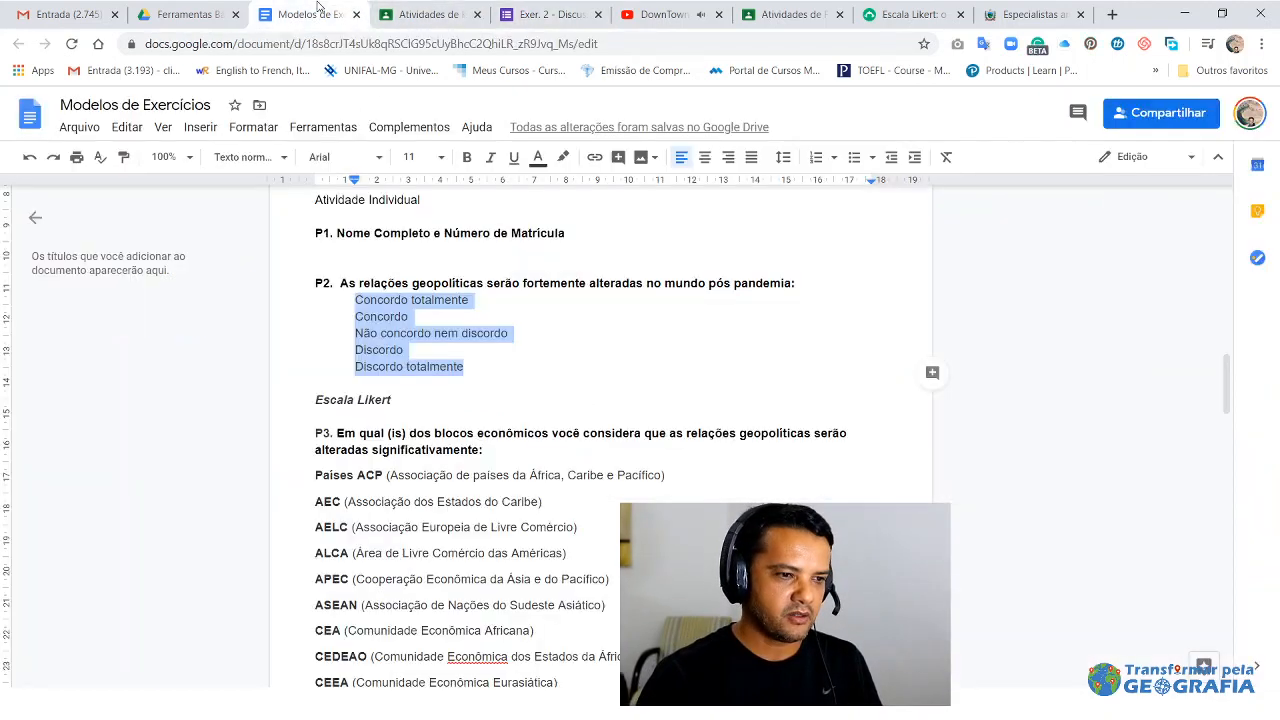
left_click(565, 307)
left_click_drag(337, 433, 489, 450)
key("ctrl+c")
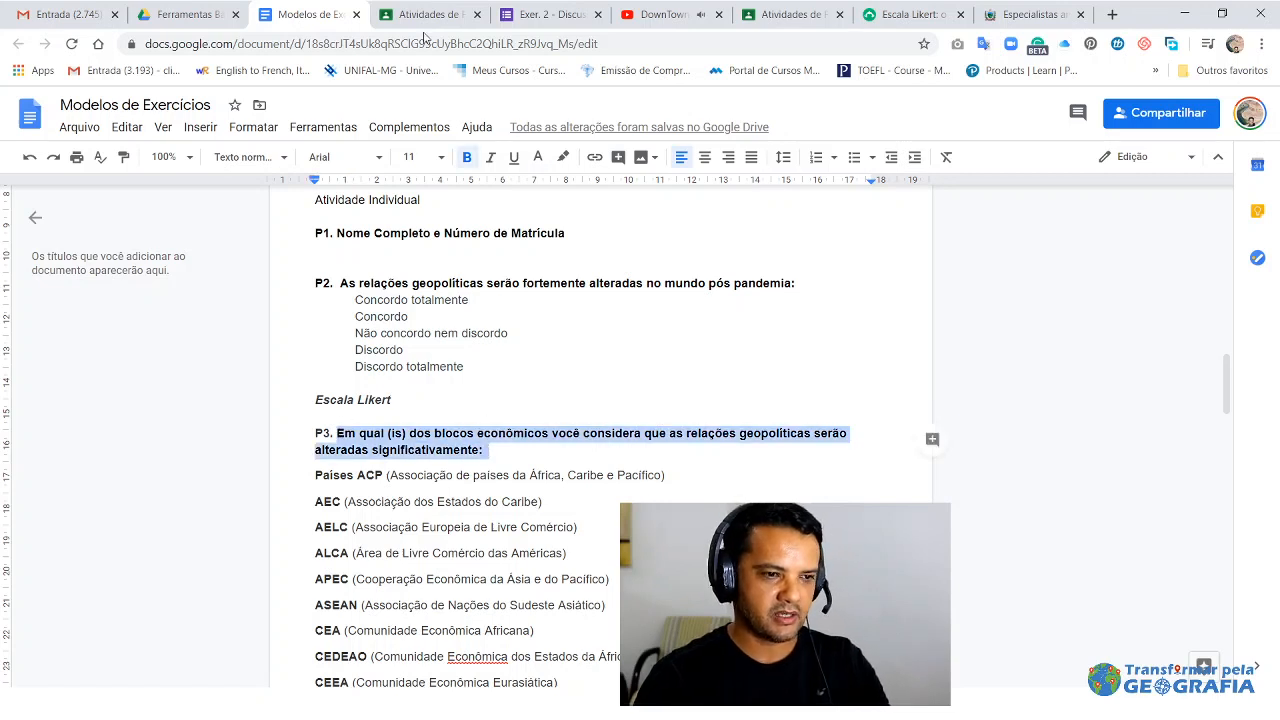
left_click(548, 14)
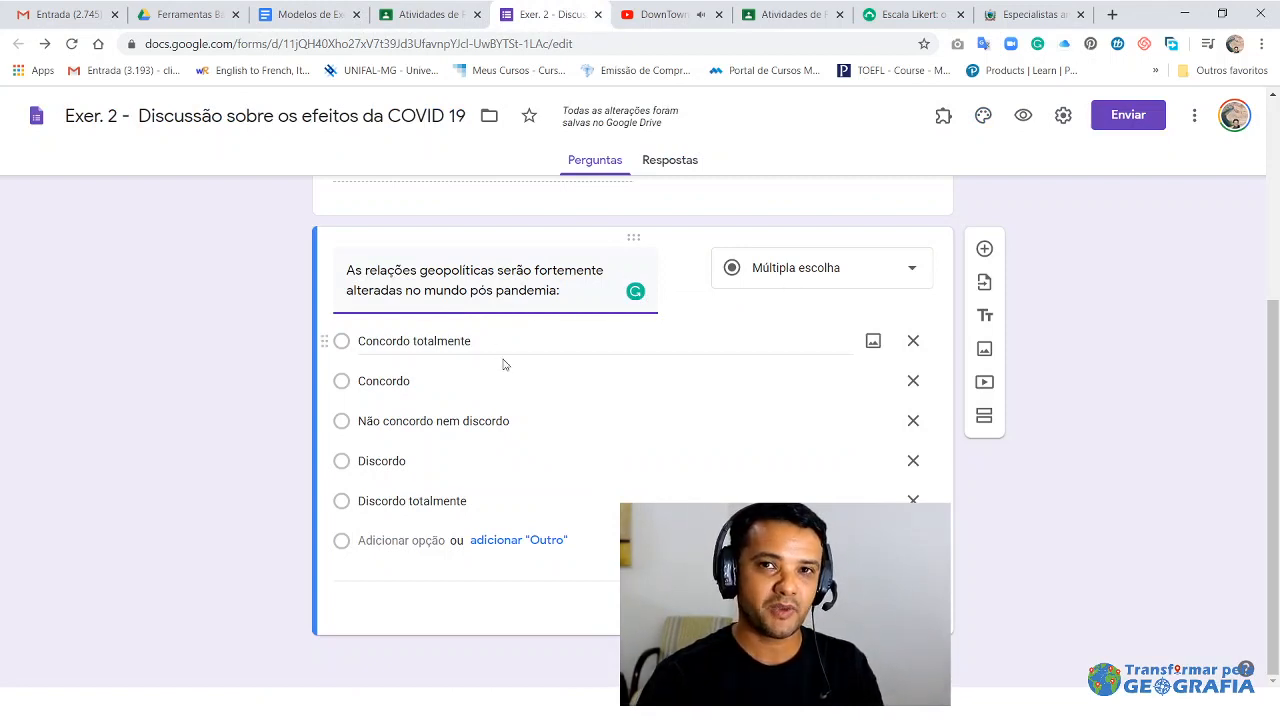
left_click(984, 248)
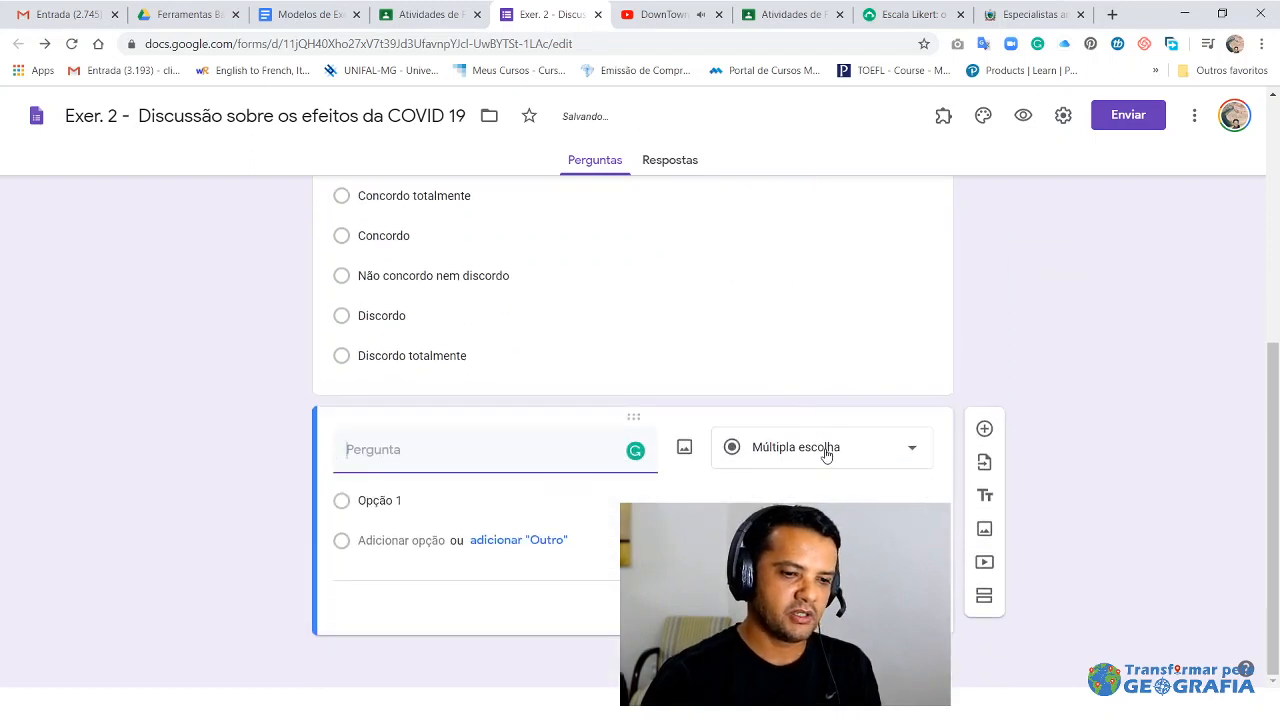
left_click(826, 449)
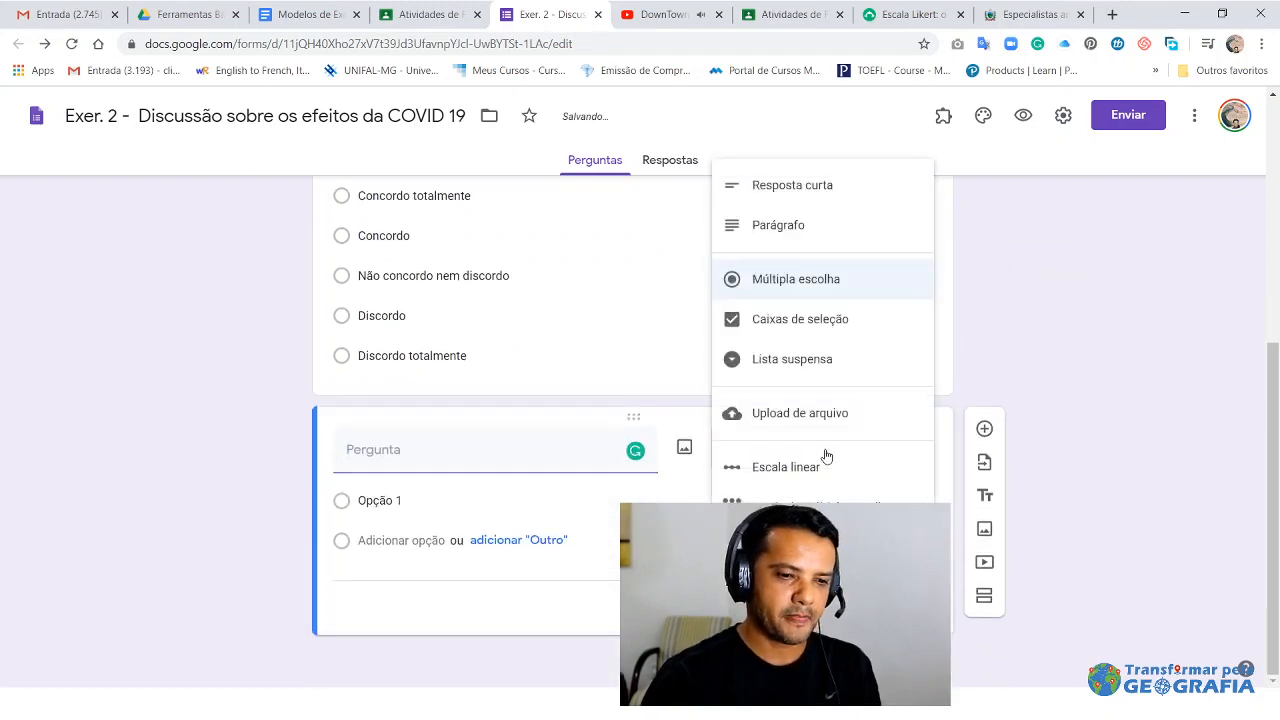
left_click(799, 322)
left_click(413, 450)
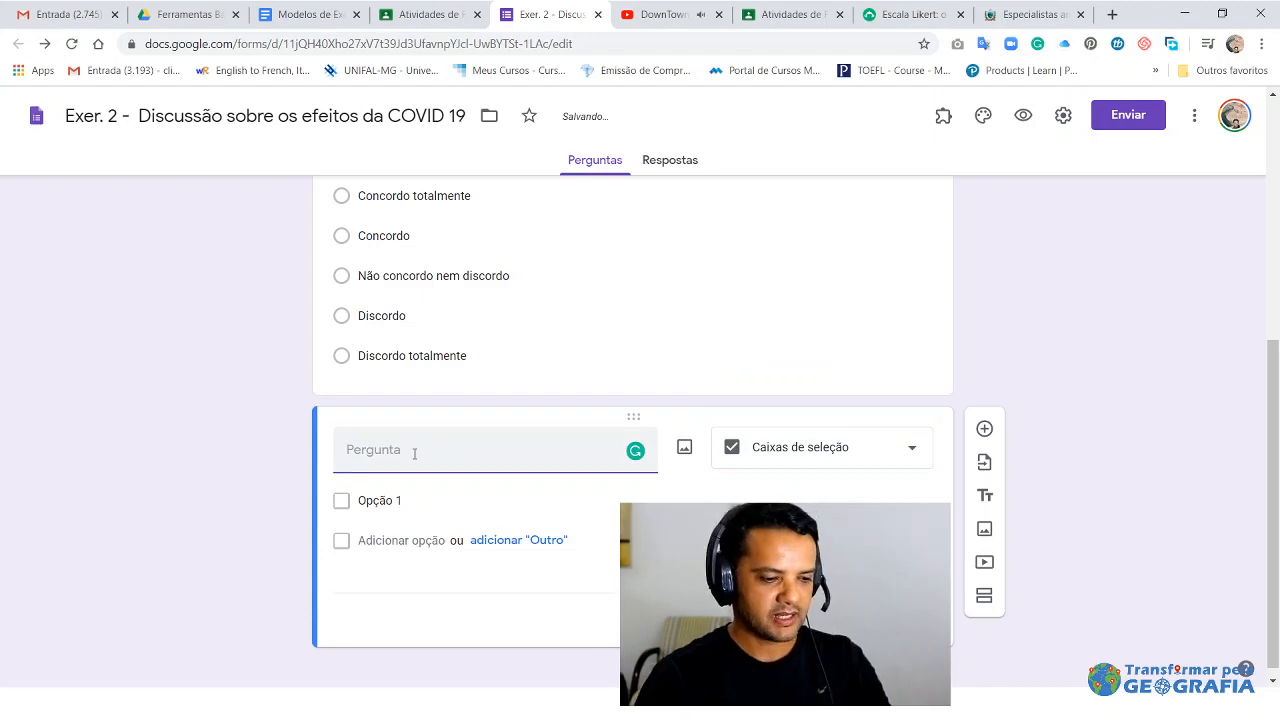
key("ctrl+v")
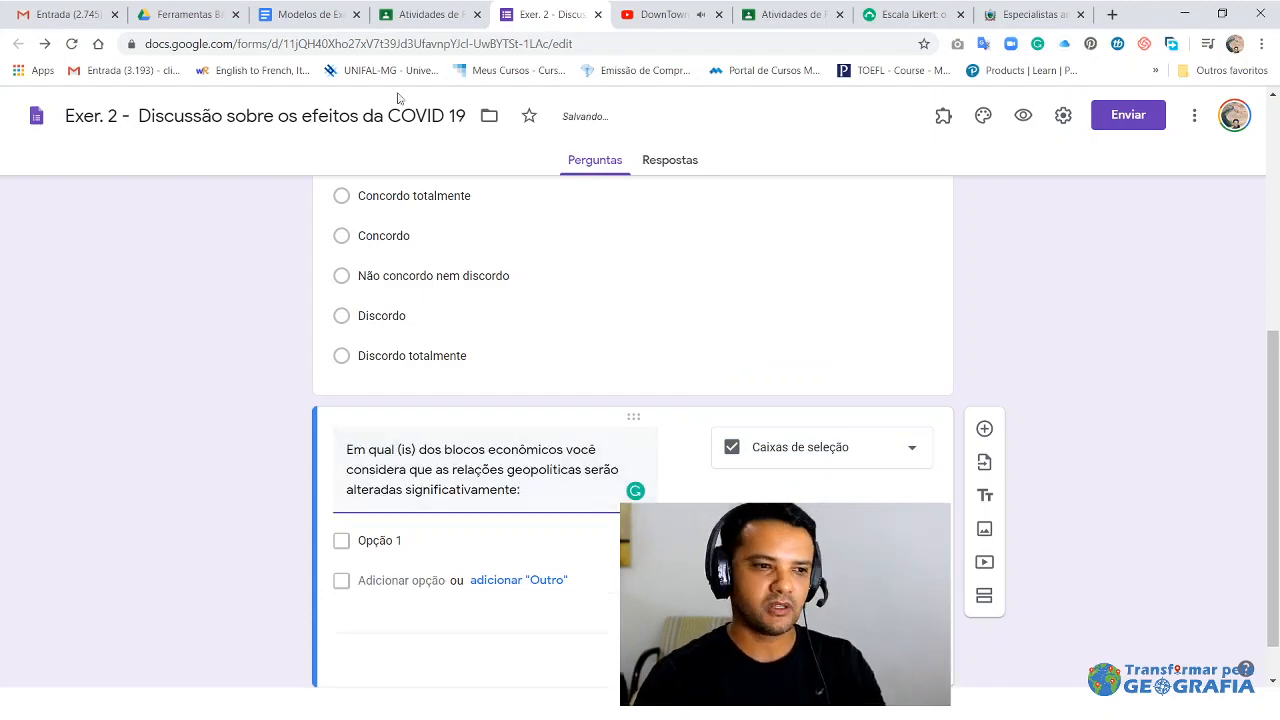
- Fill the checkbox question's options with the economic blocs list, from Países ACP to UNASUL, copied from the Modelos de Exercícios document
left_click(311, 16)
scroll(583, 377, "down", 3)
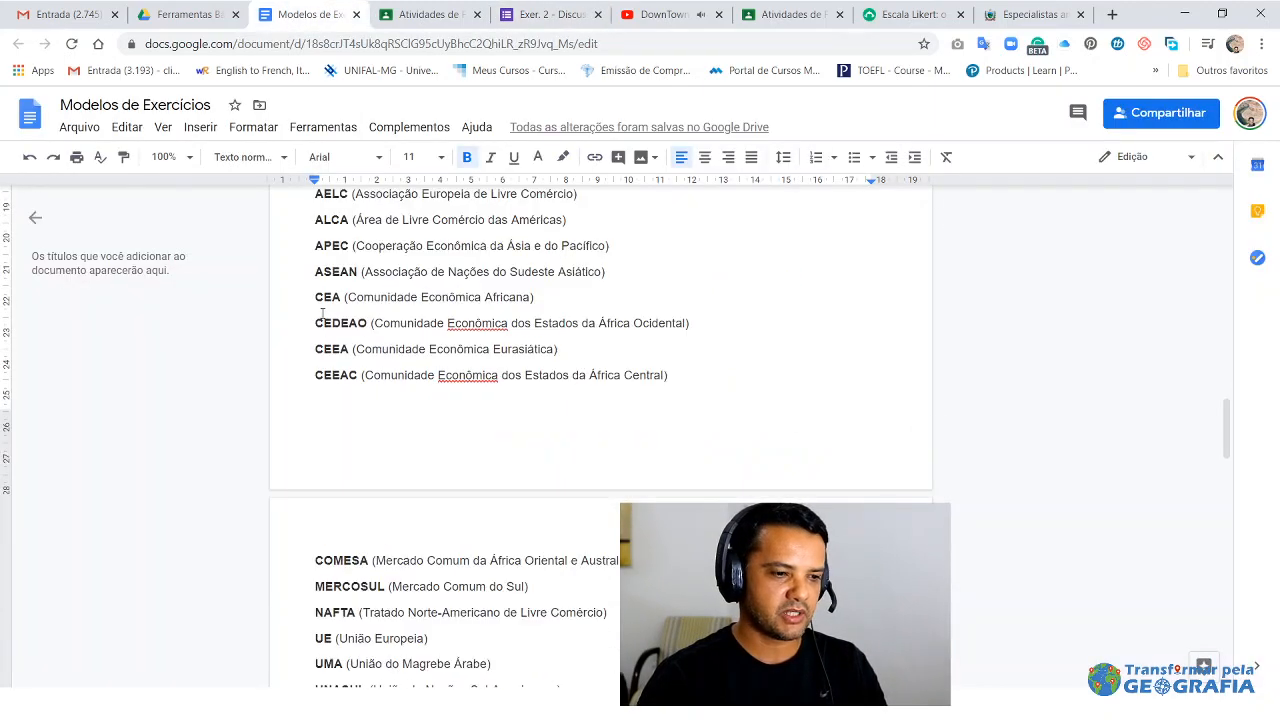
scroll(583, 377, "up", 2)
left_click(316, 392)
left_click_drag(316, 393, 561, 522)
key("ctrl+shift+j")
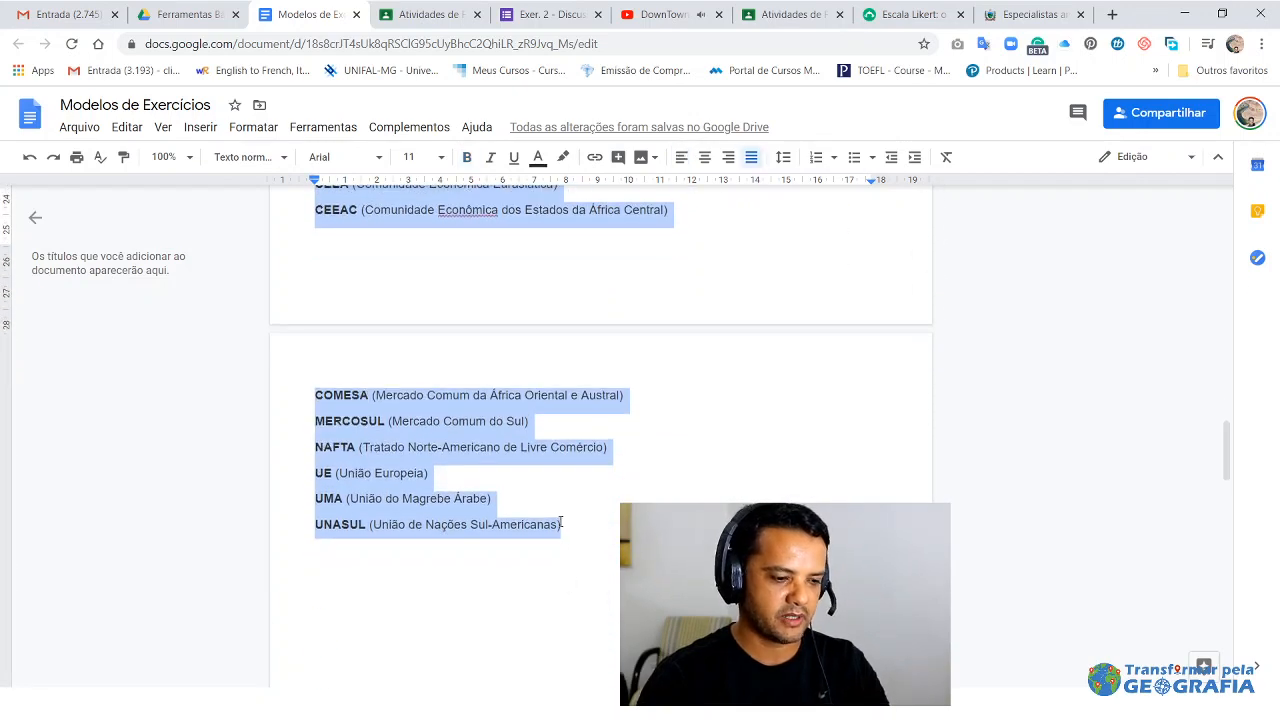
left_click(545, 15)
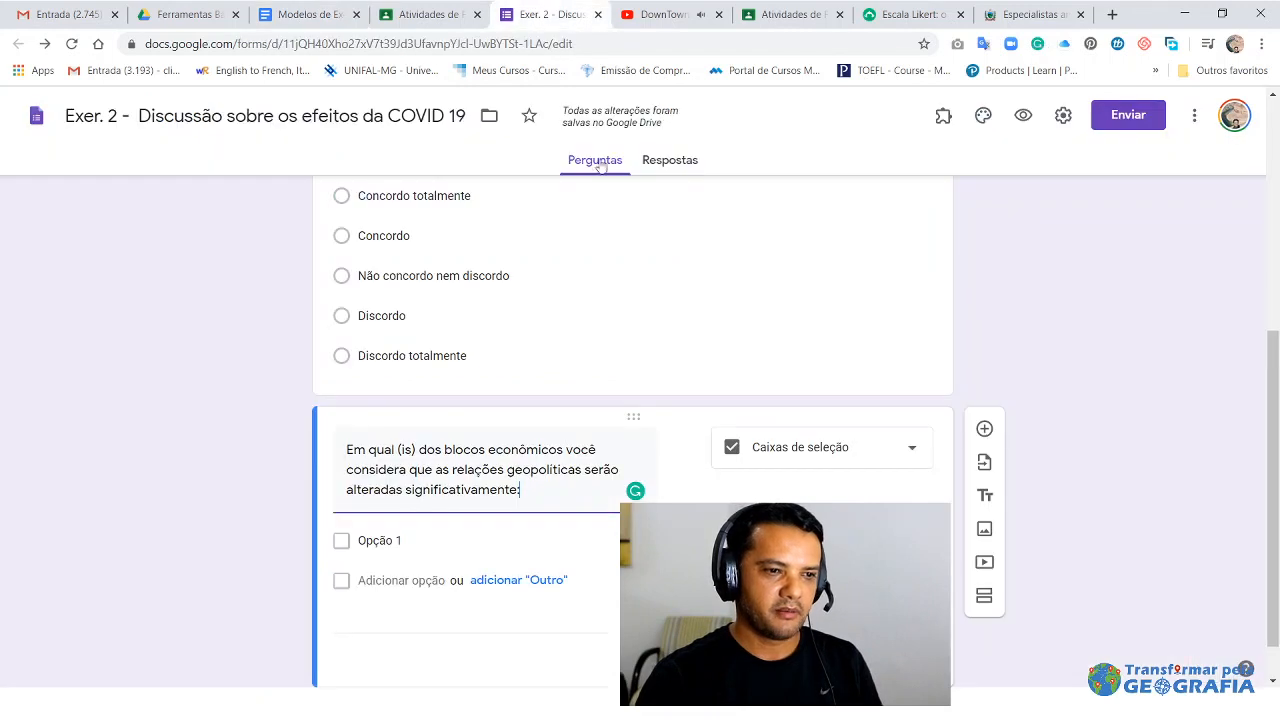
scroll(500, 350, "down", 1)
left_click(368, 488)
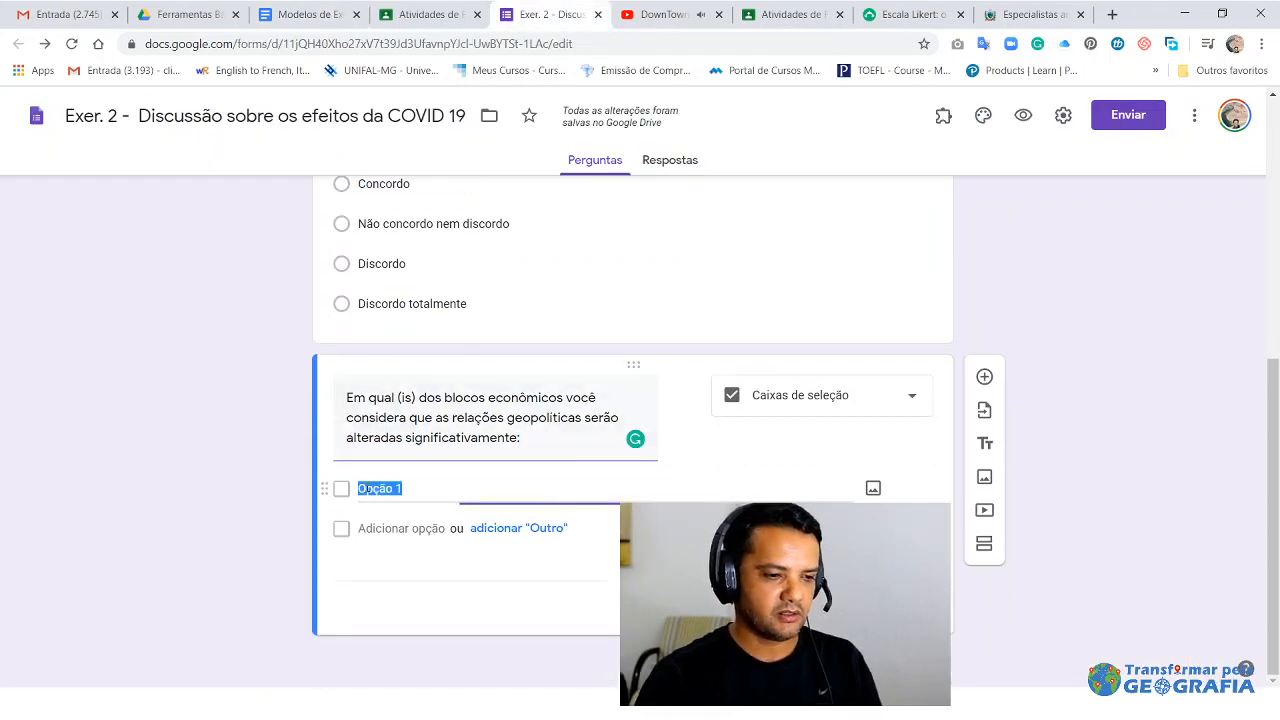
key("ctrl+v")
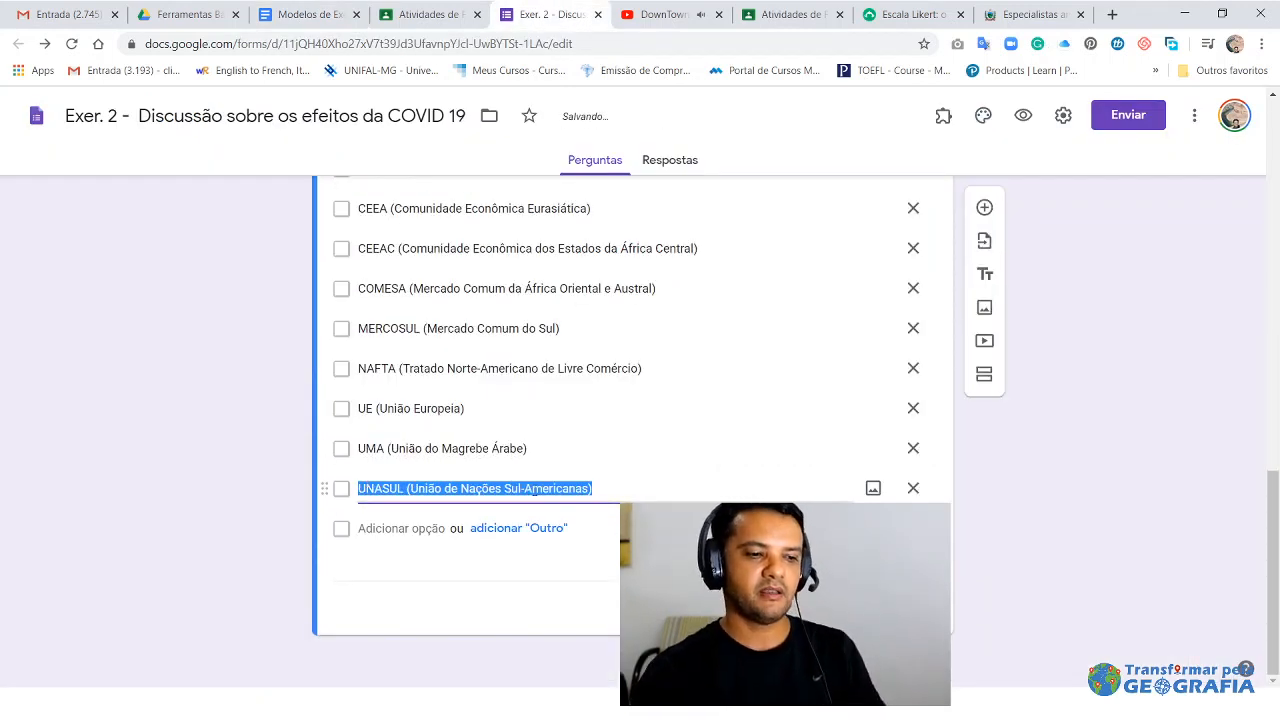
- Review the pasted economic bloc options and make the checkbox question required
scroll(709, 360, "up", 7)
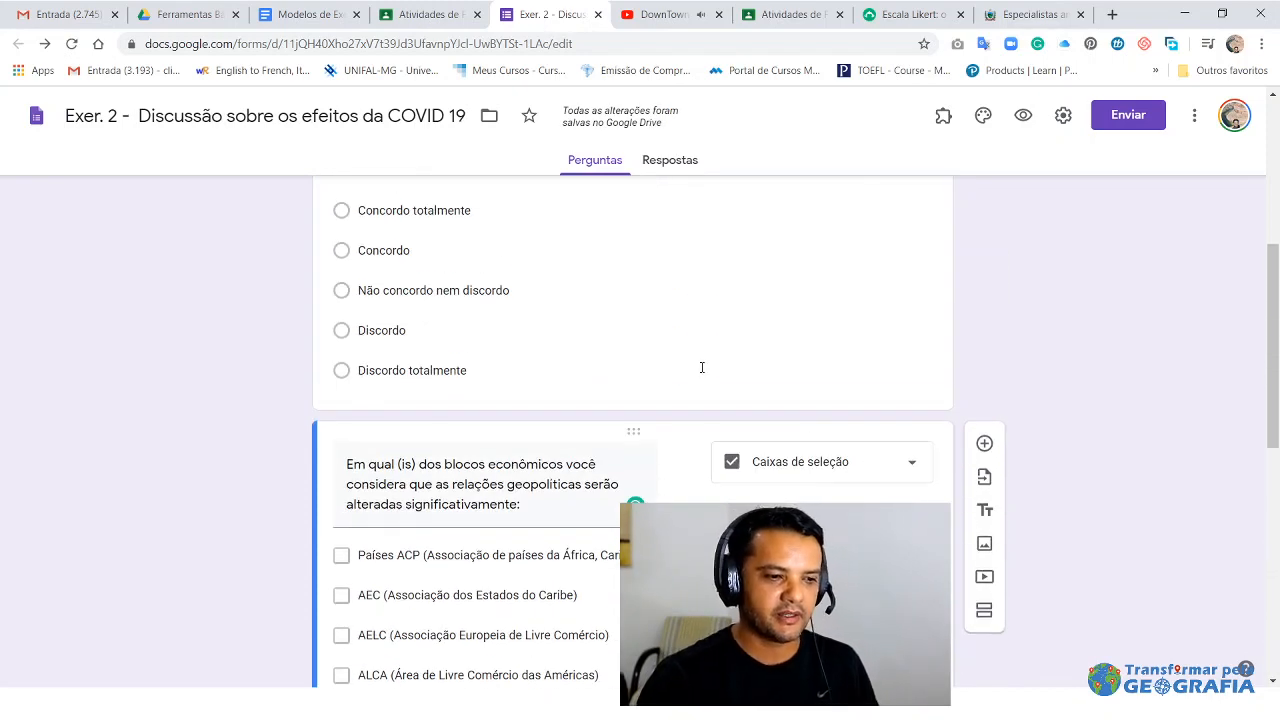
scroll(702, 367, "down", 3)
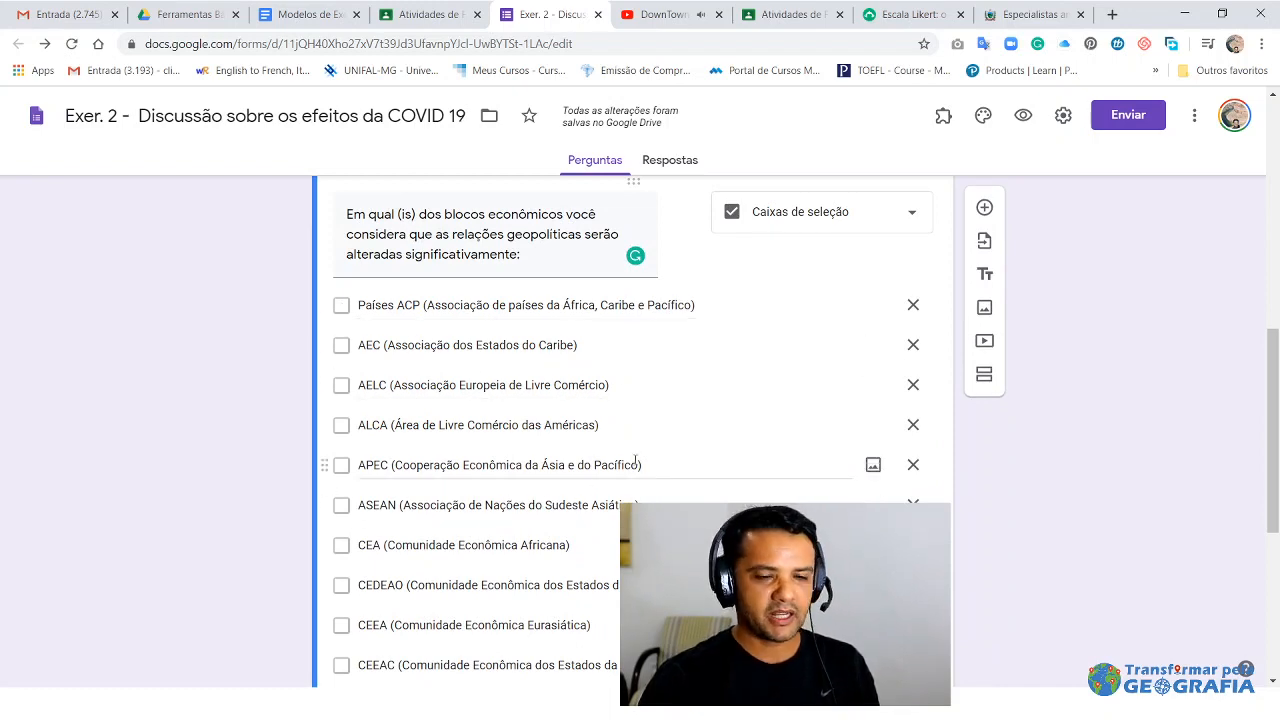
scroll(691, 429, "down", 4)
left_click(700, 488)
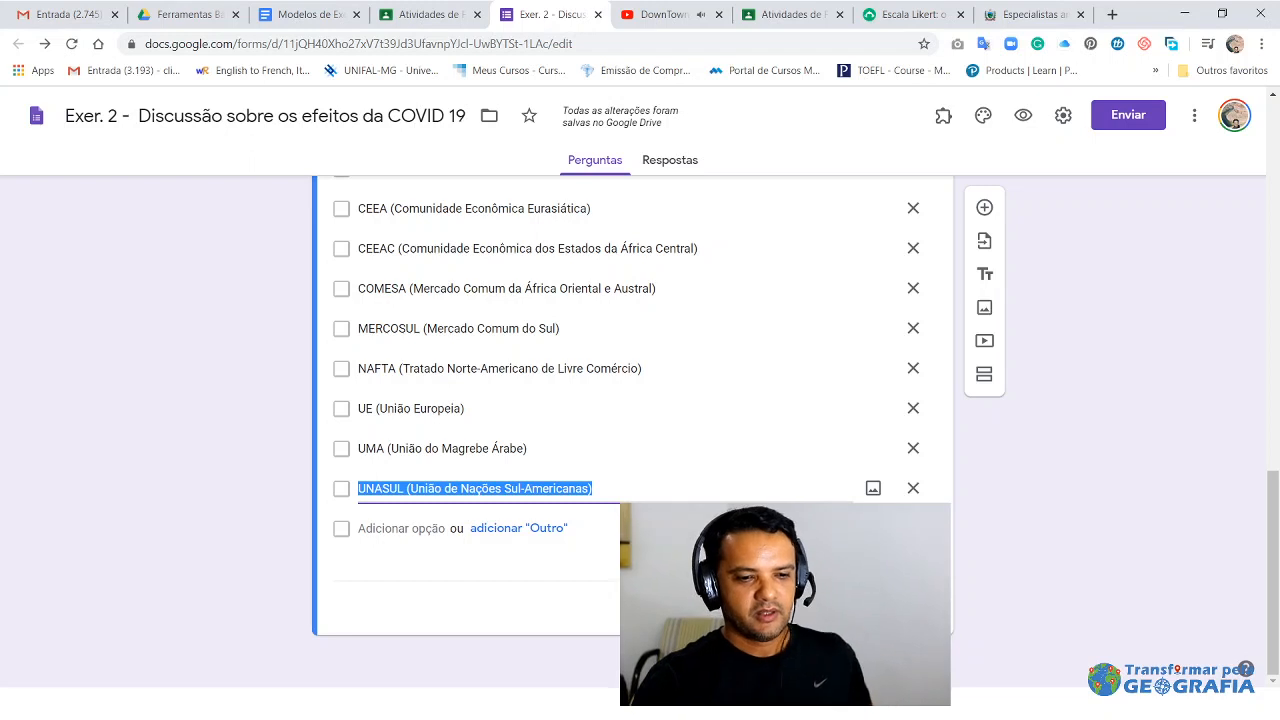
left_click(876, 608)
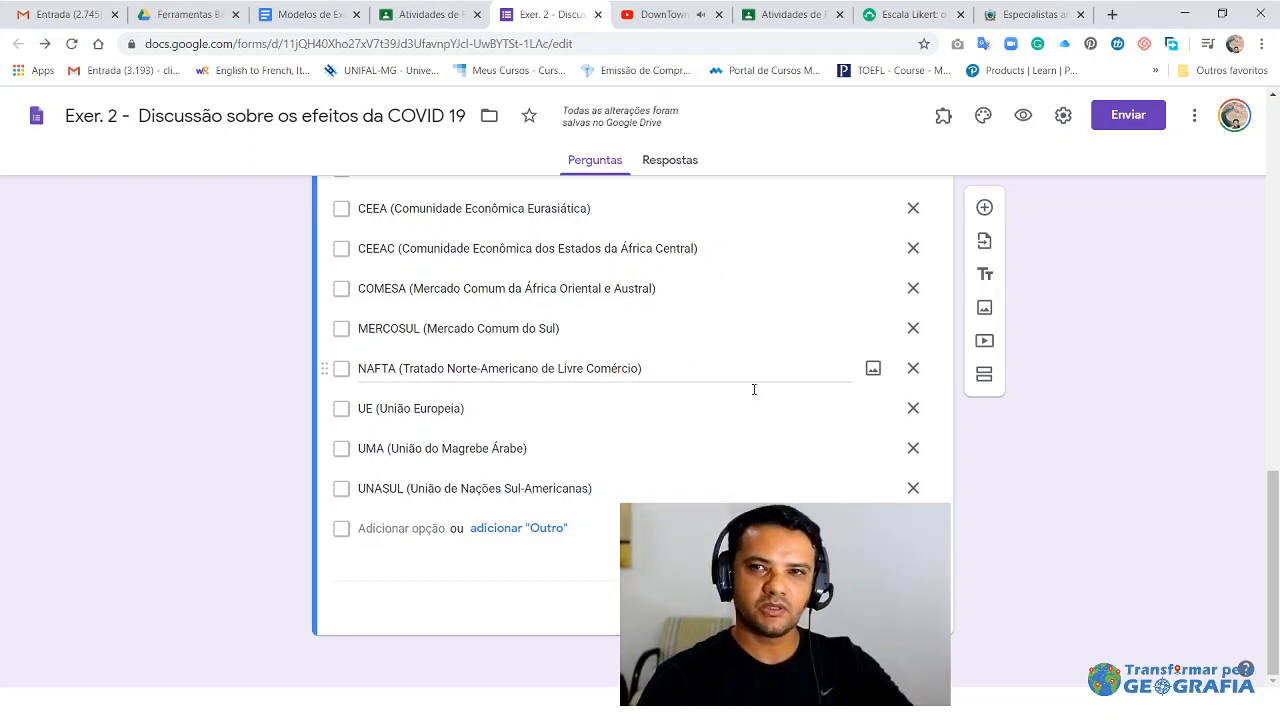
- Open the form's theme options and try teal, followed by blue, as the theme colour
scroll(1055, 498, "up", 15)
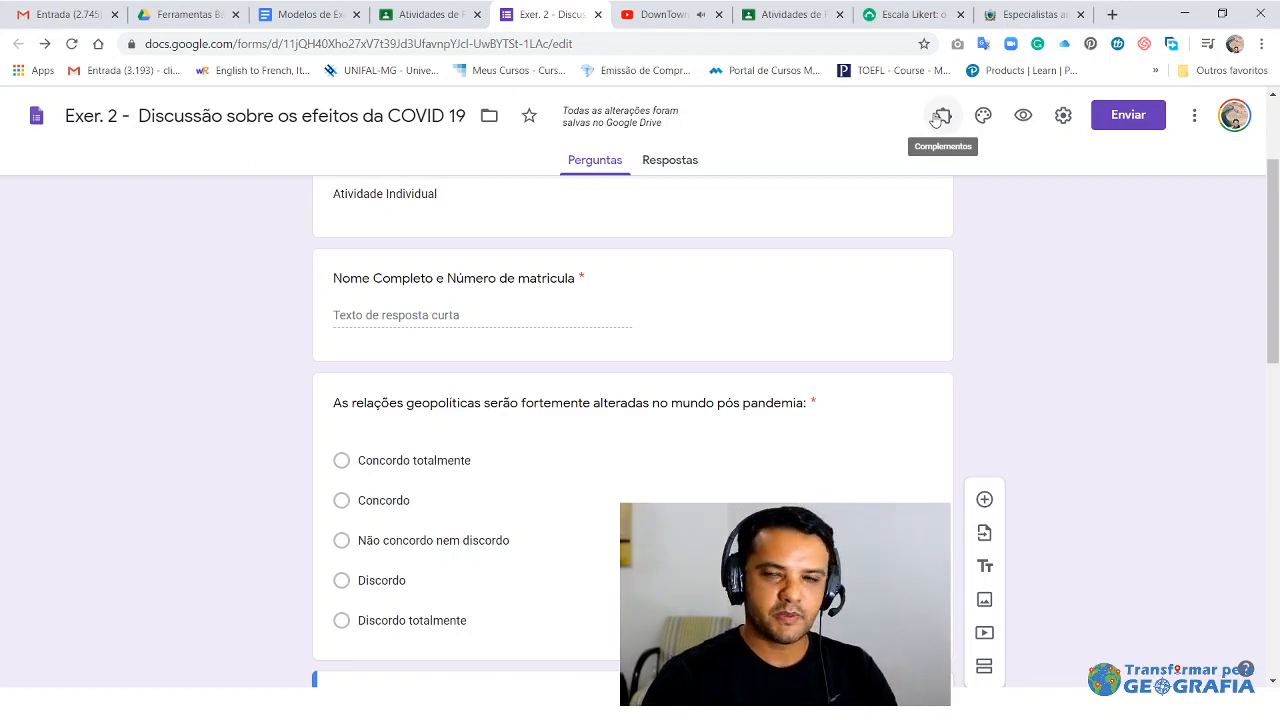
left_click(983, 117)
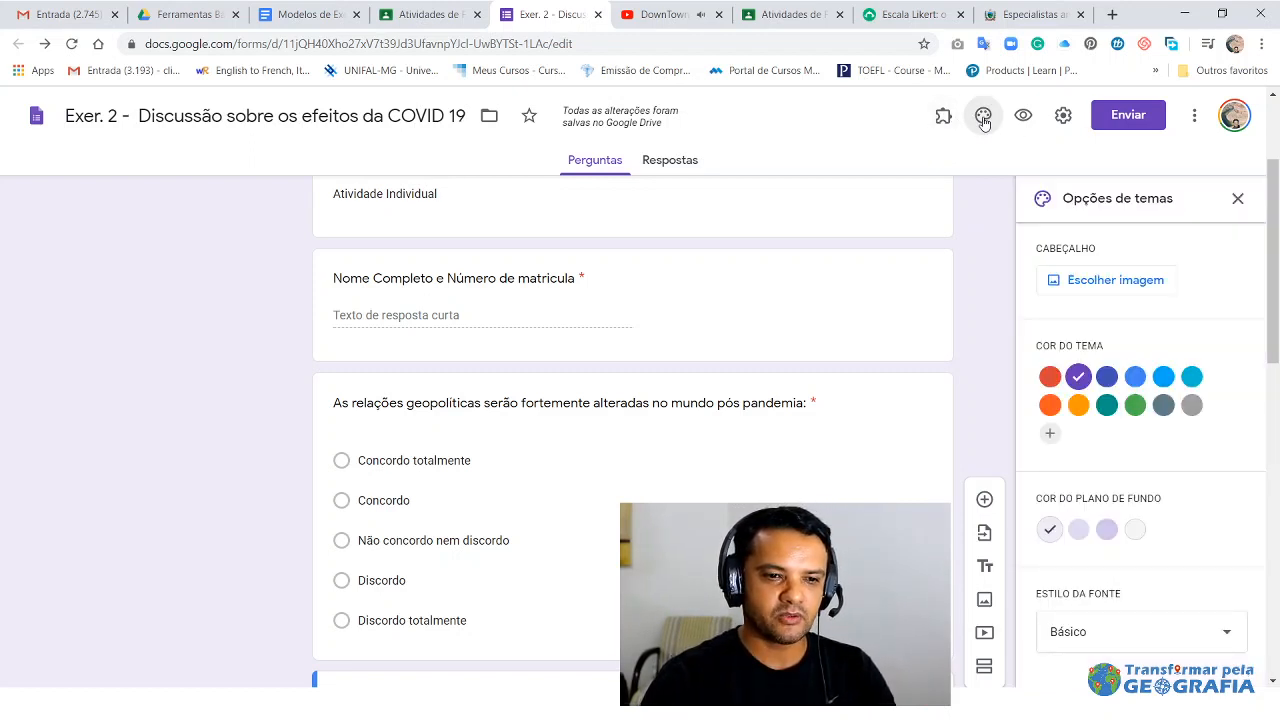
left_click(1110, 410)
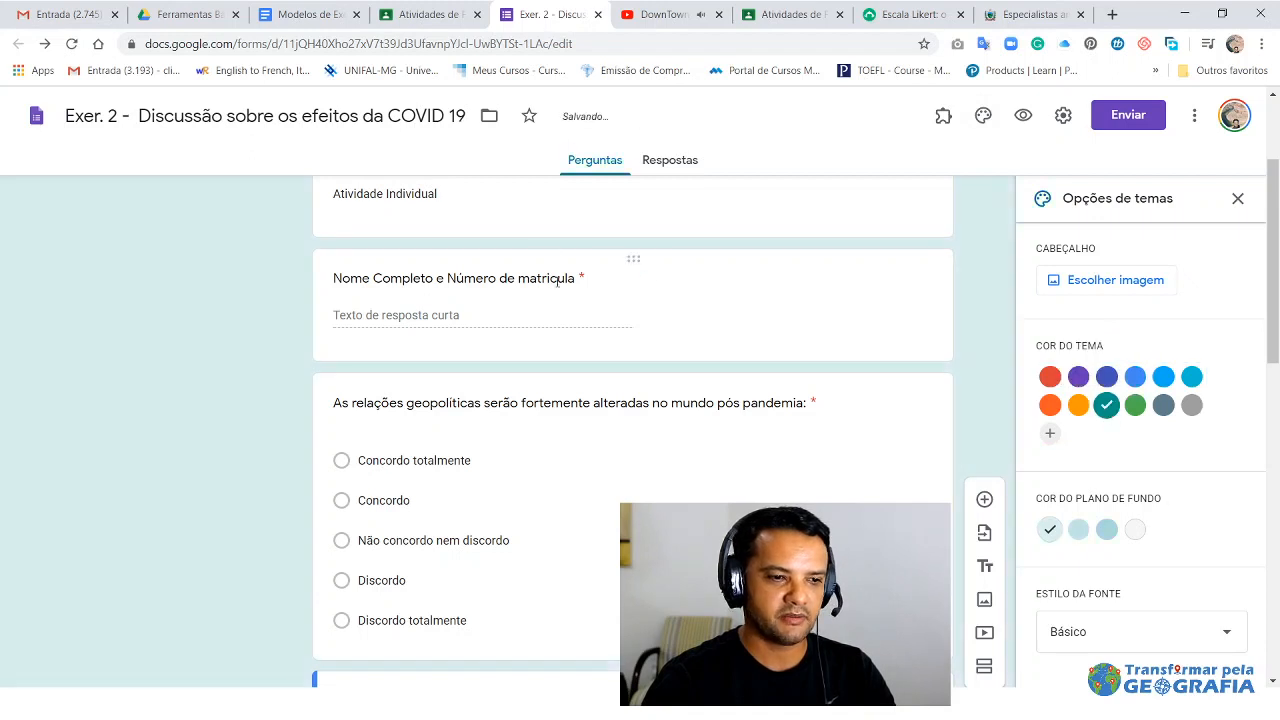
scroll(758, 302, "up", 2)
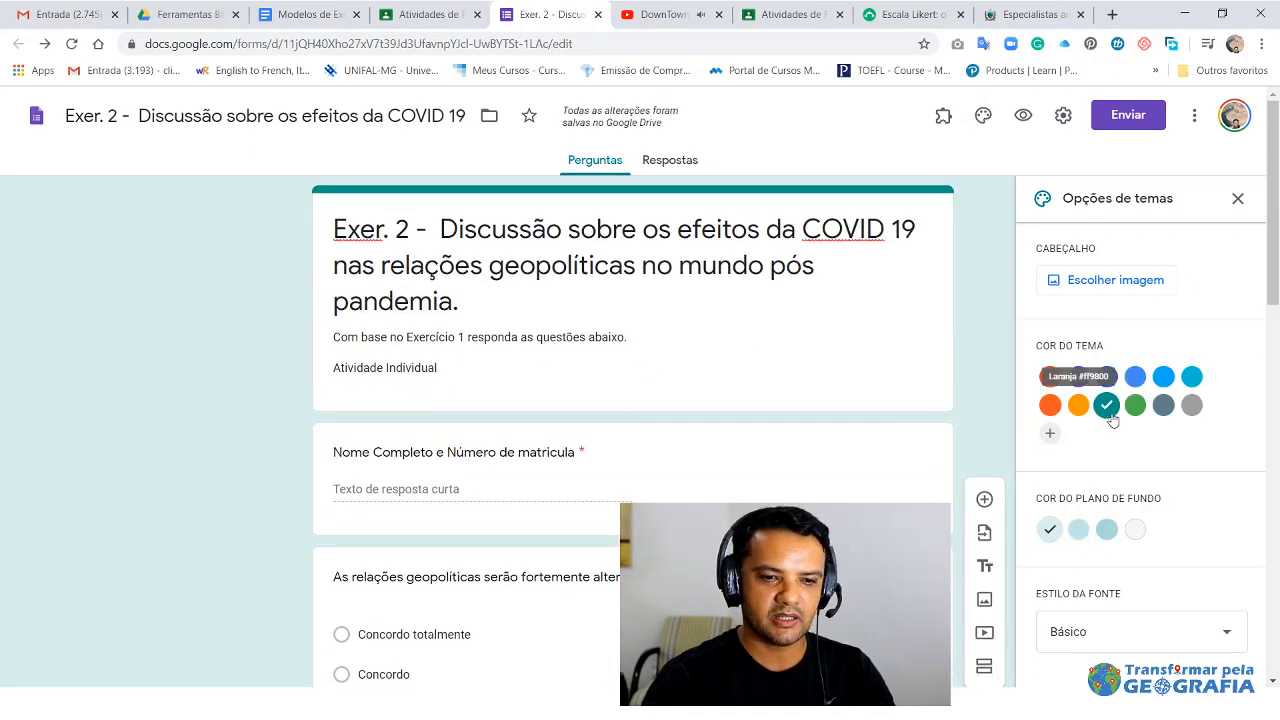
left_click(1134, 376)
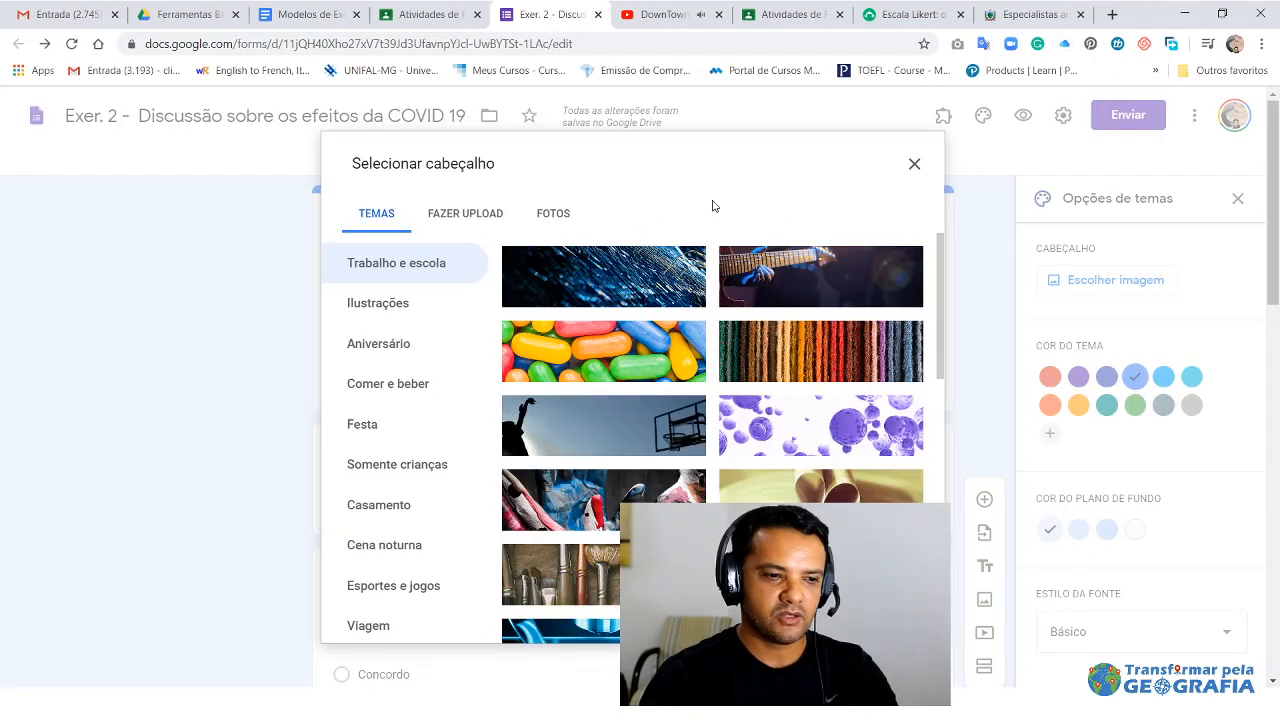
- Browse the Trabalho e escola header images and apply the dark blue image of light streaks as the form's header
scroll(782, 369, "down", 3)
scroll(782, 369, "down", 2)
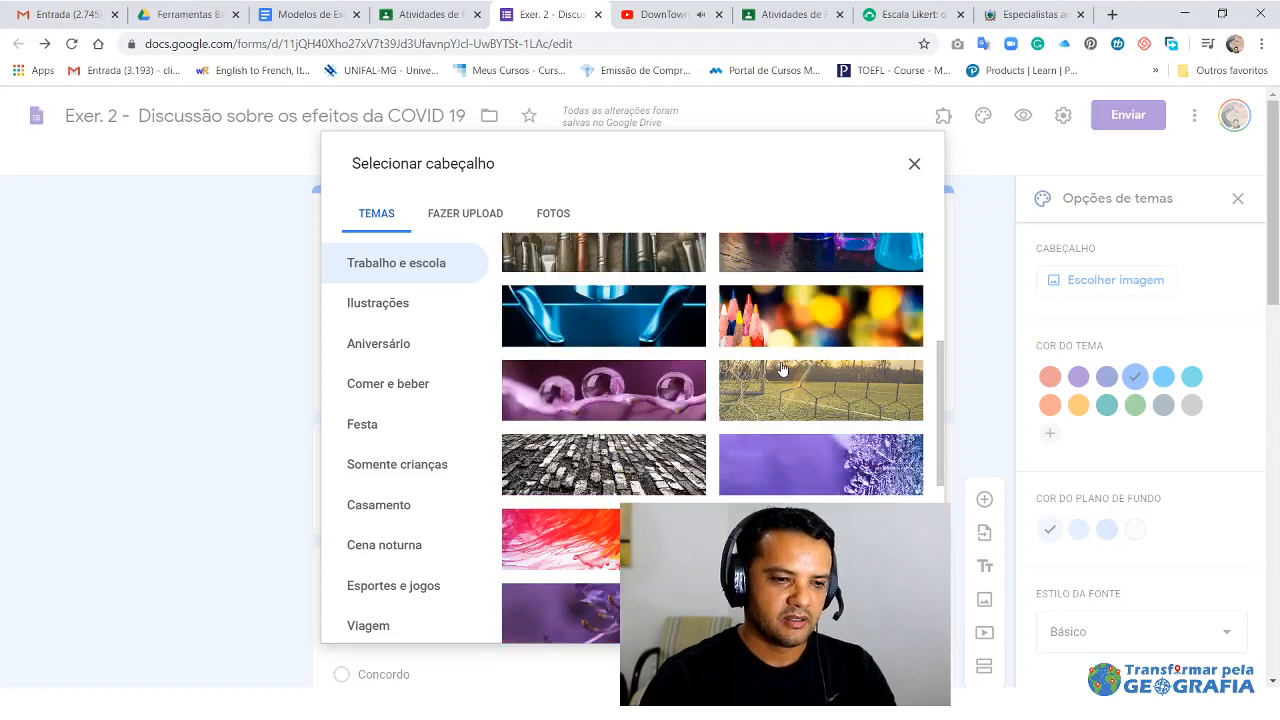
scroll(776, 363, "down", 3)
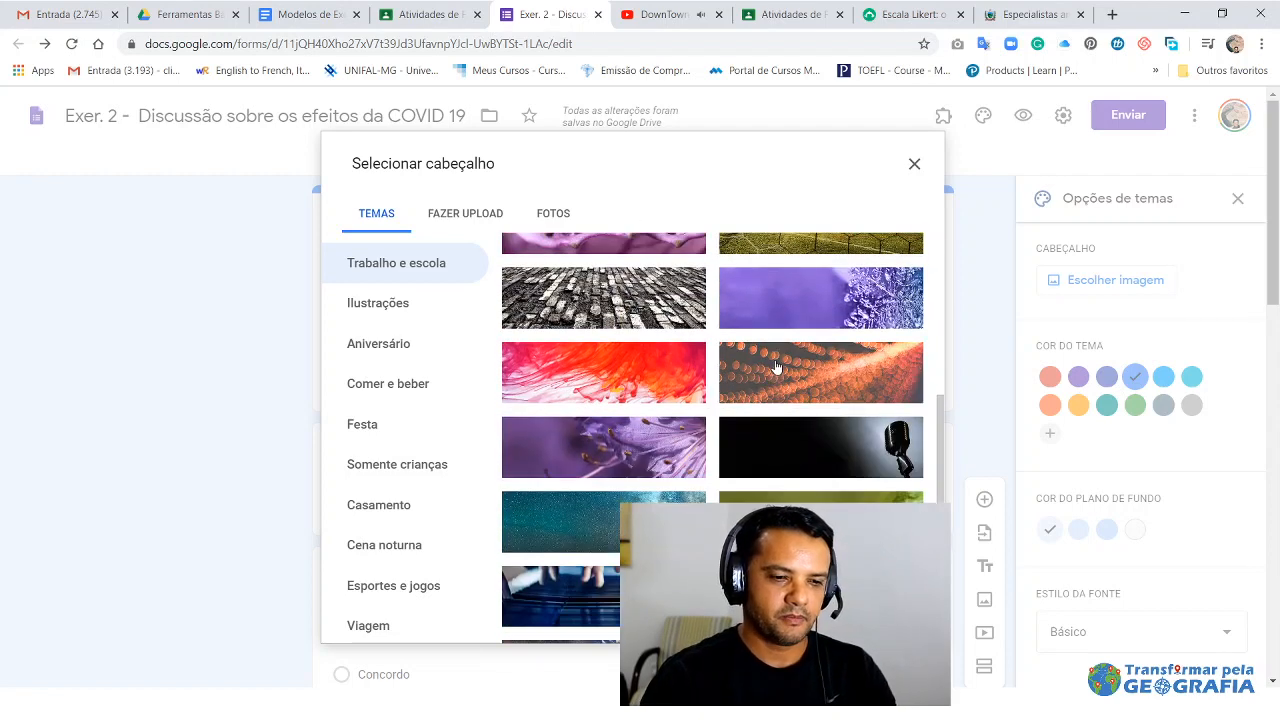
scroll(774, 362, "down", 2)
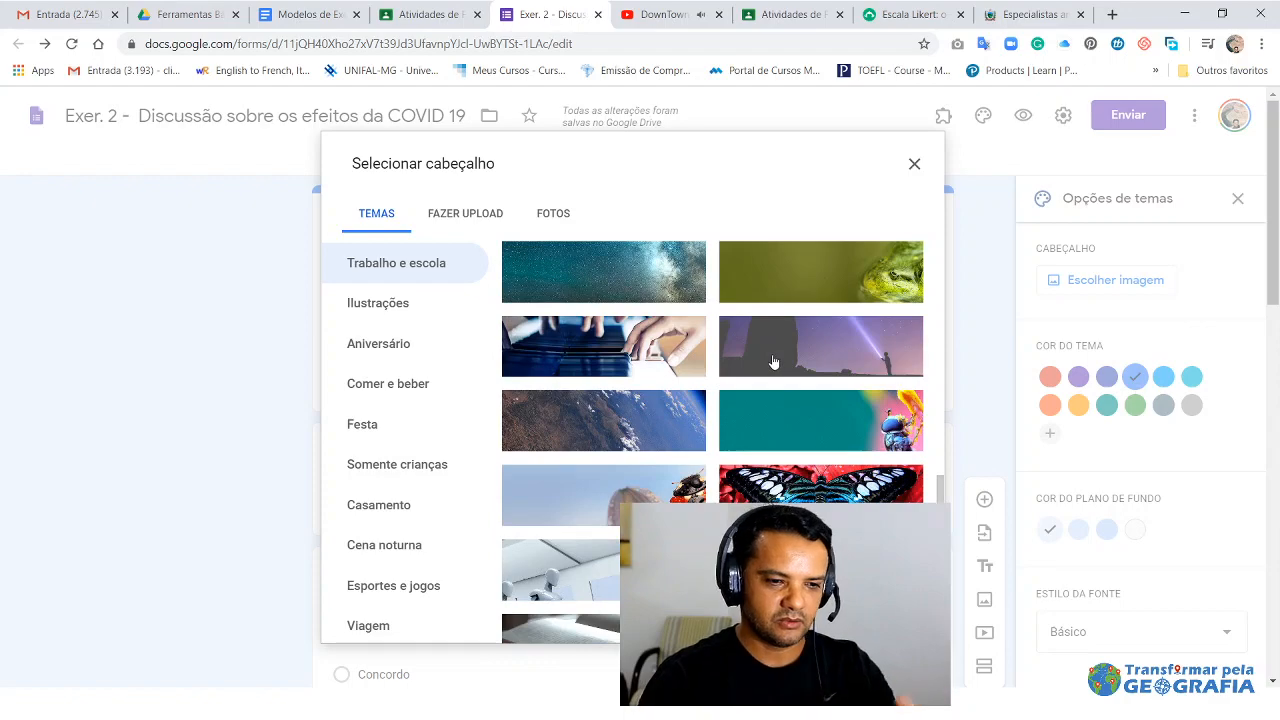
scroll(772, 365, "down", 2)
scroll(769, 366, "up", 10)
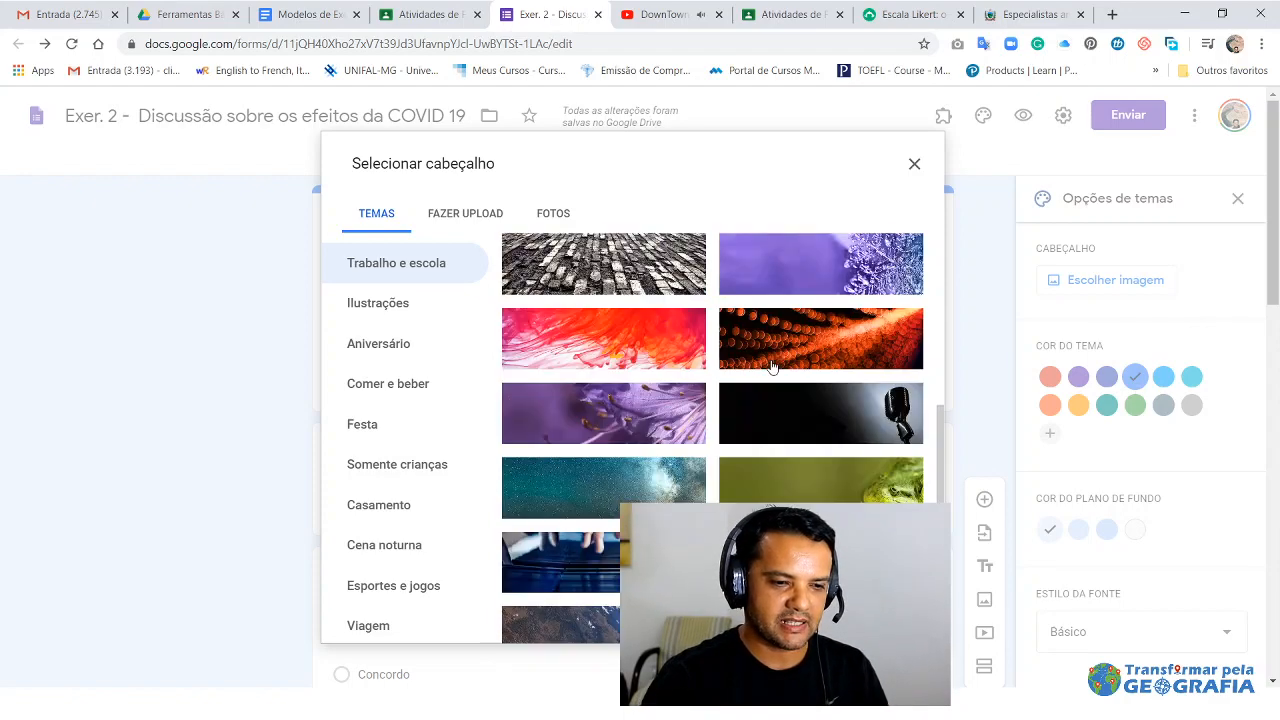
scroll(766, 357, "down", 5)
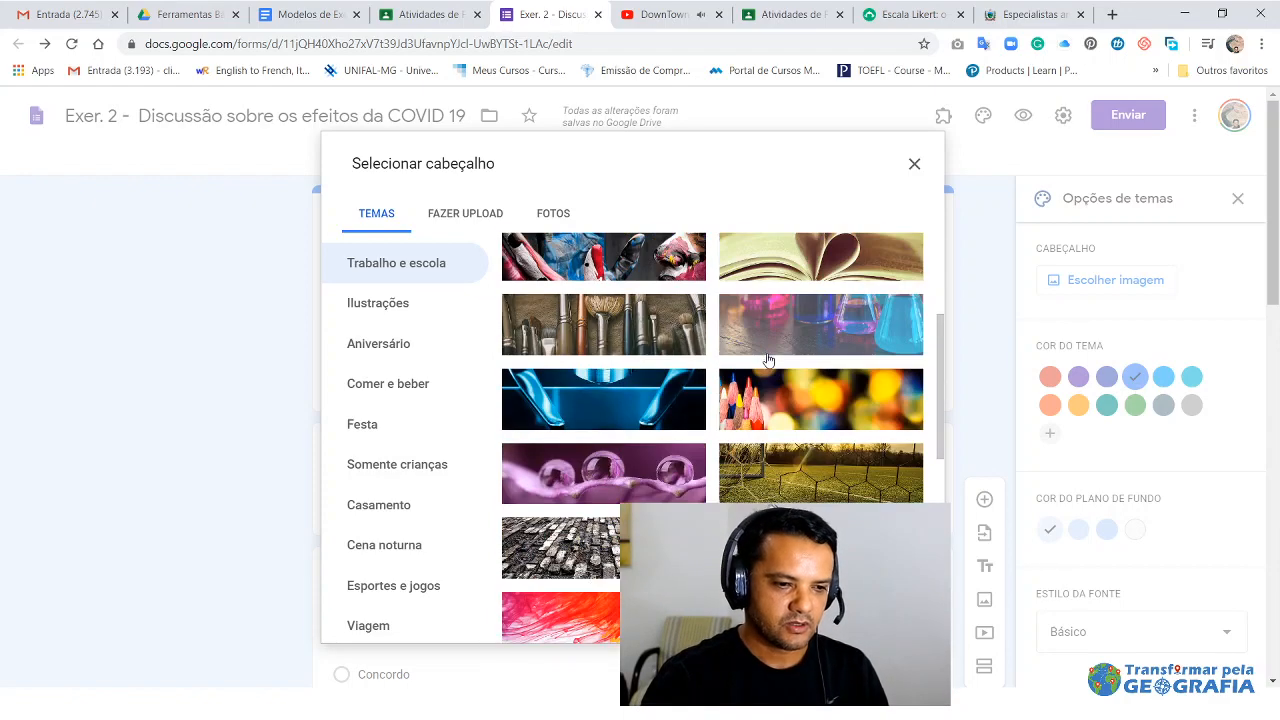
scroll(740, 336, "up", 5)
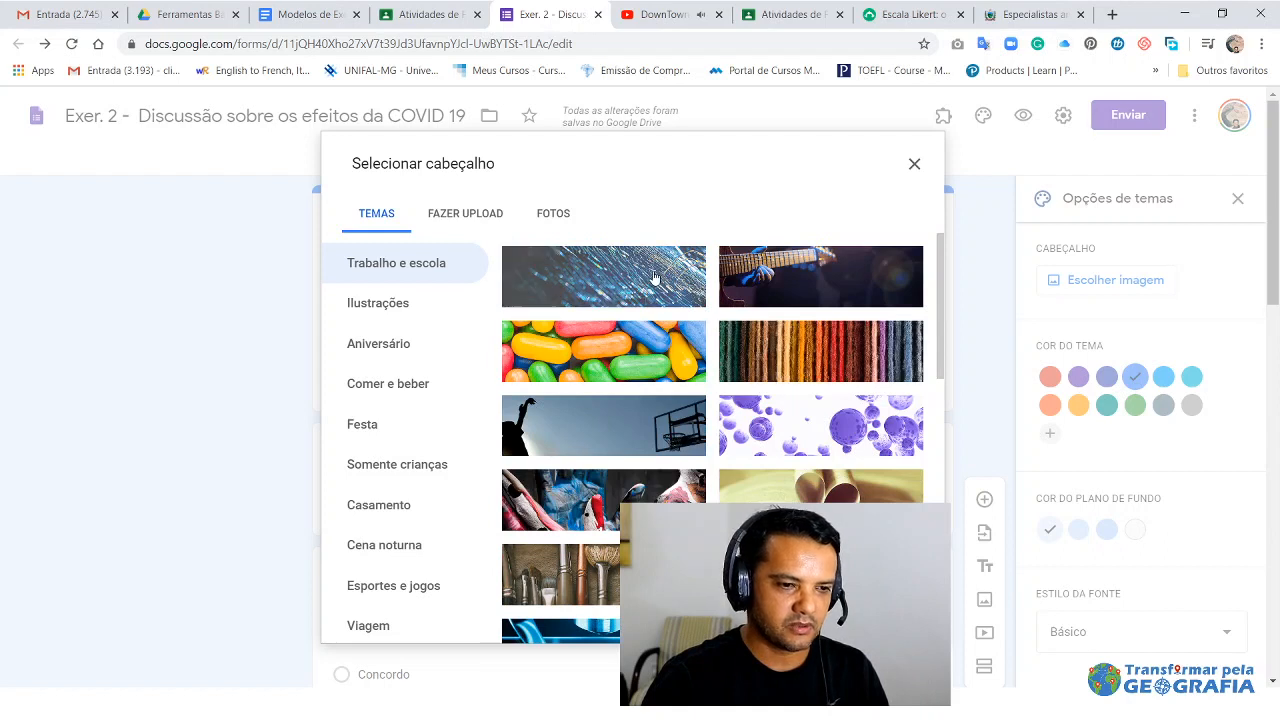
left_click(680, 288)
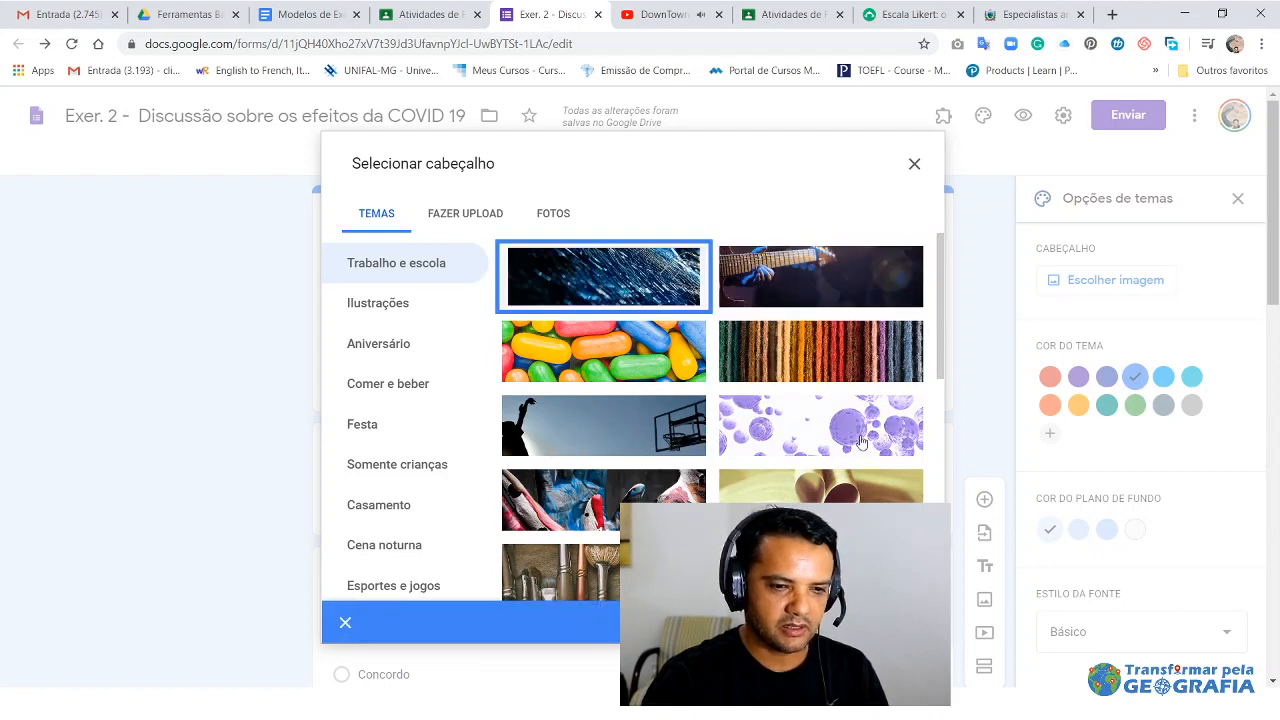
left_click(902, 622)
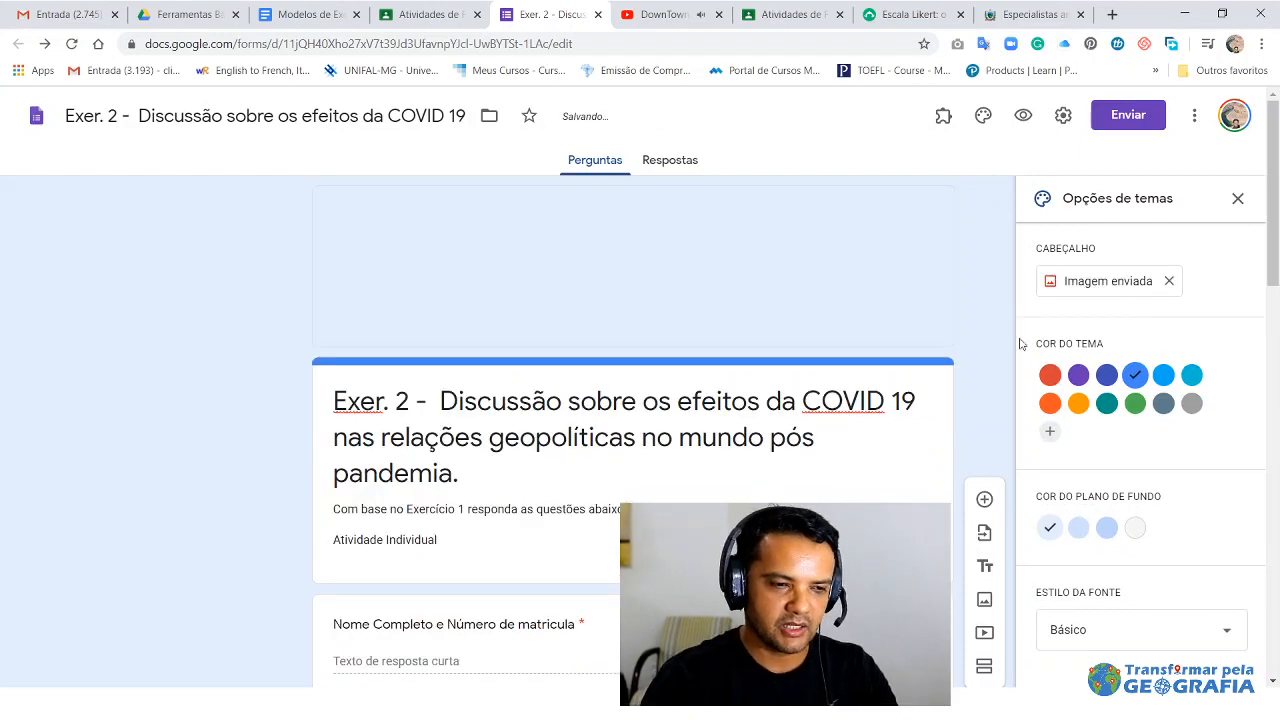
- Replace the header with the Trabalho e escola image of a book with heart-folded pages, and check the form in a preview
left_click(1116, 282)
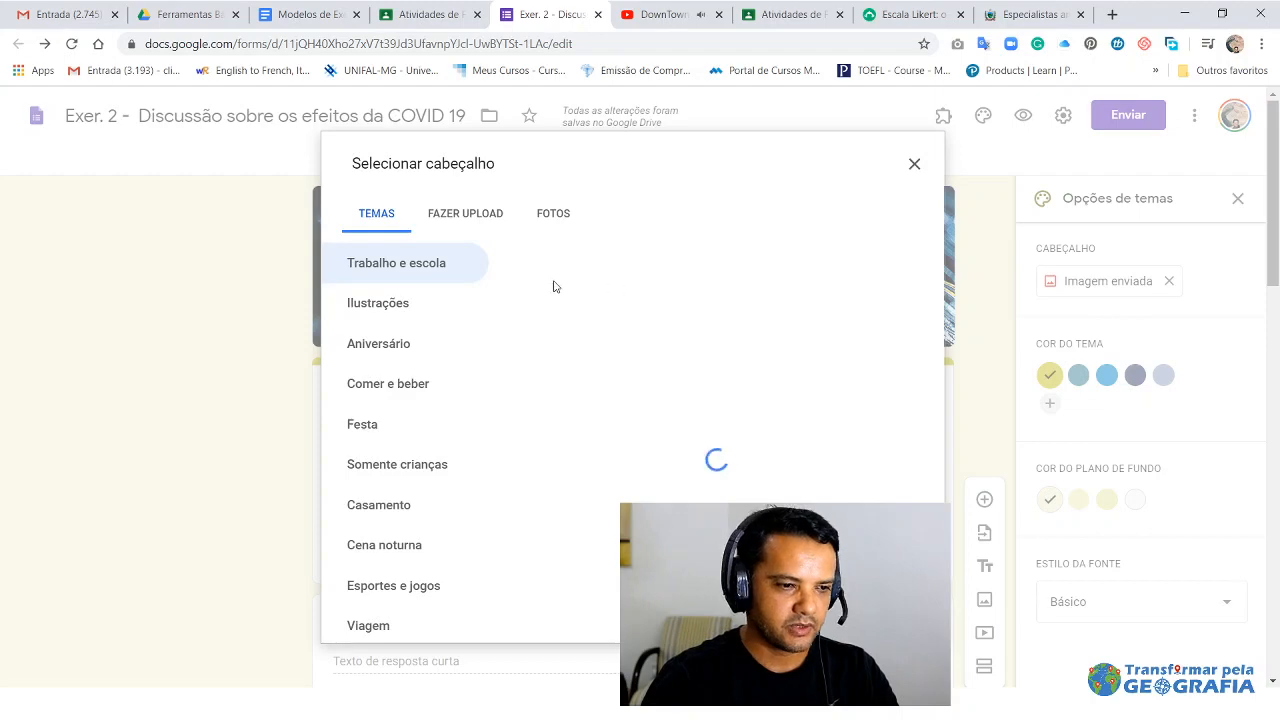
scroll(780, 452, "down", 10)
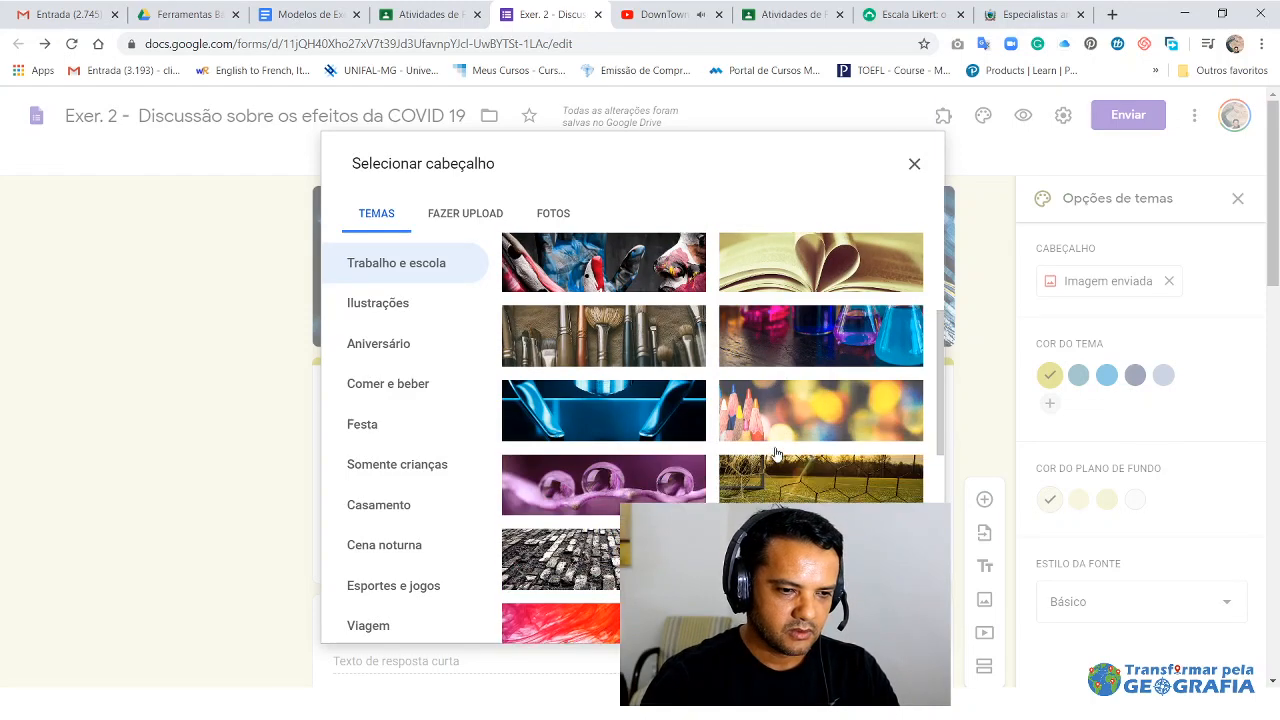
scroll(763, 460, "down", 2)
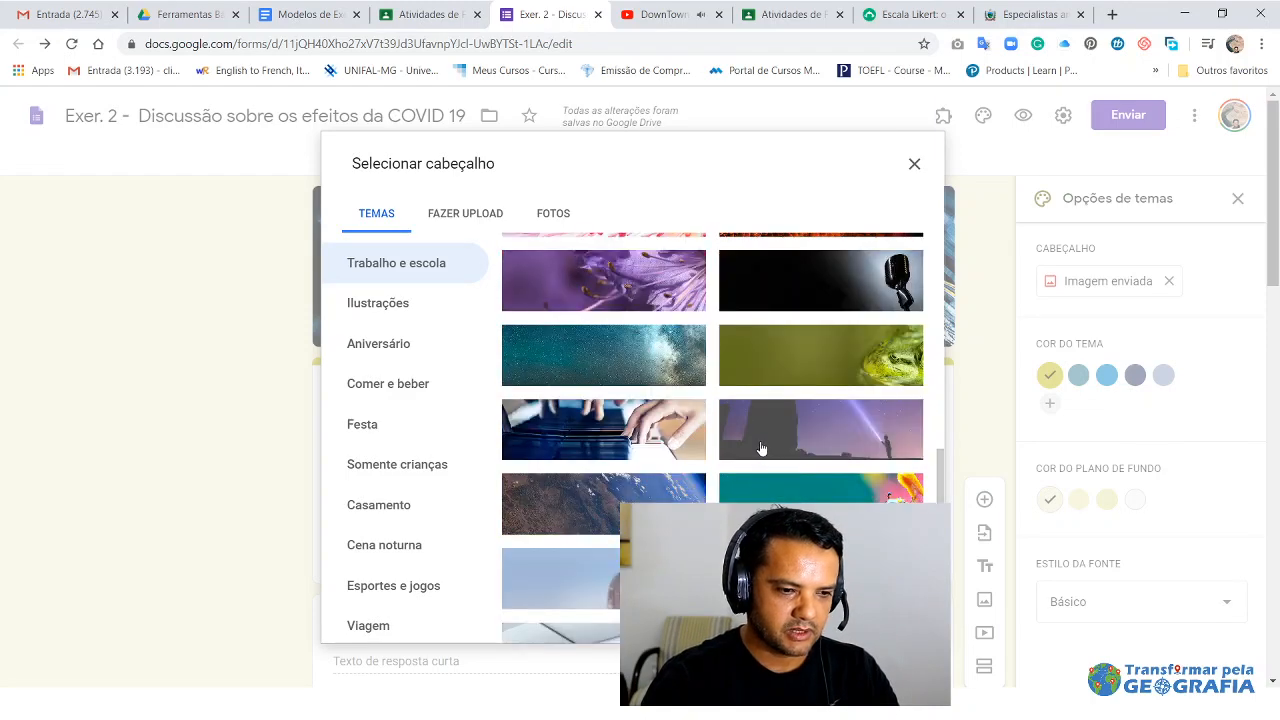
scroll(762, 448, "up", 15)
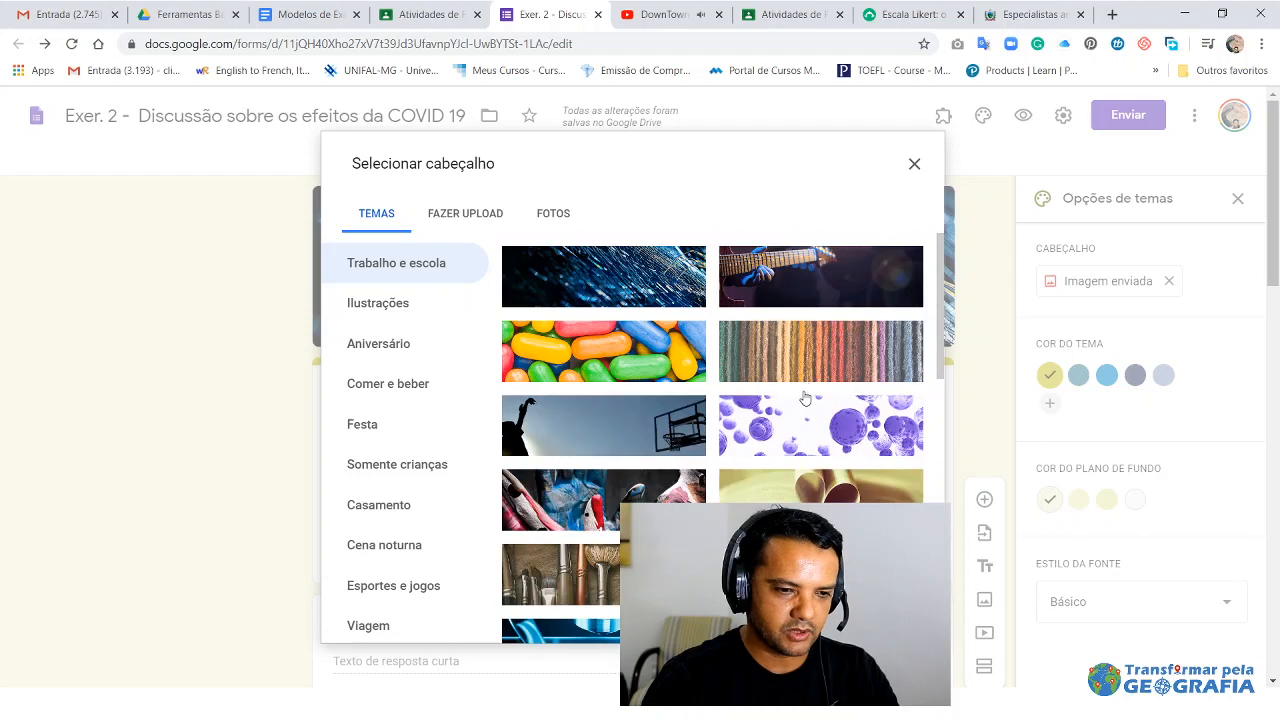
left_click(820, 490)
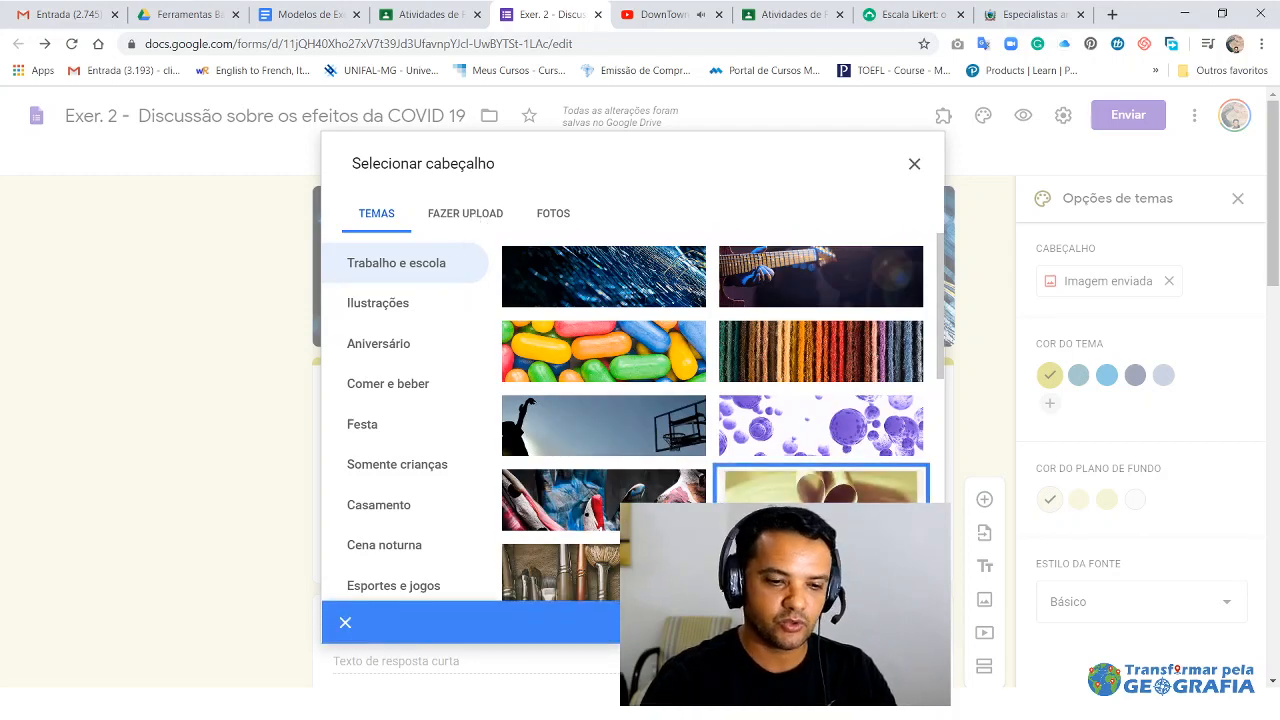
left_click(897, 622)
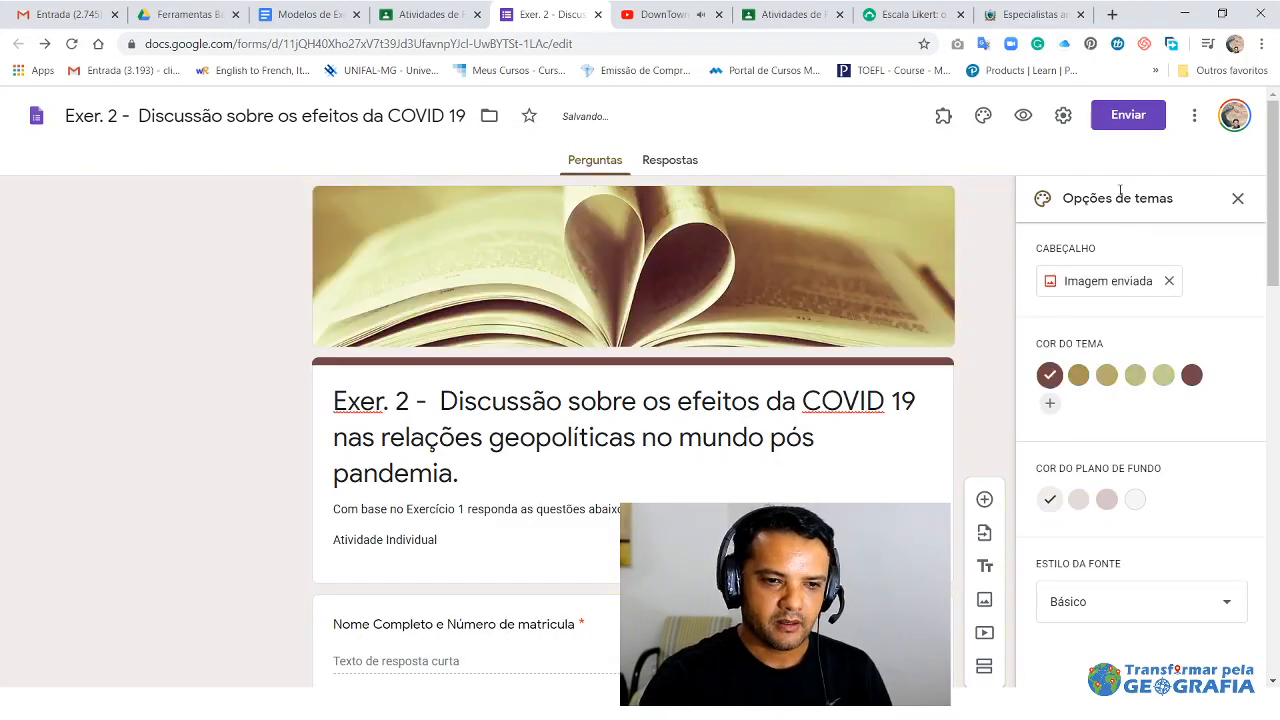
left_click(1022, 118)
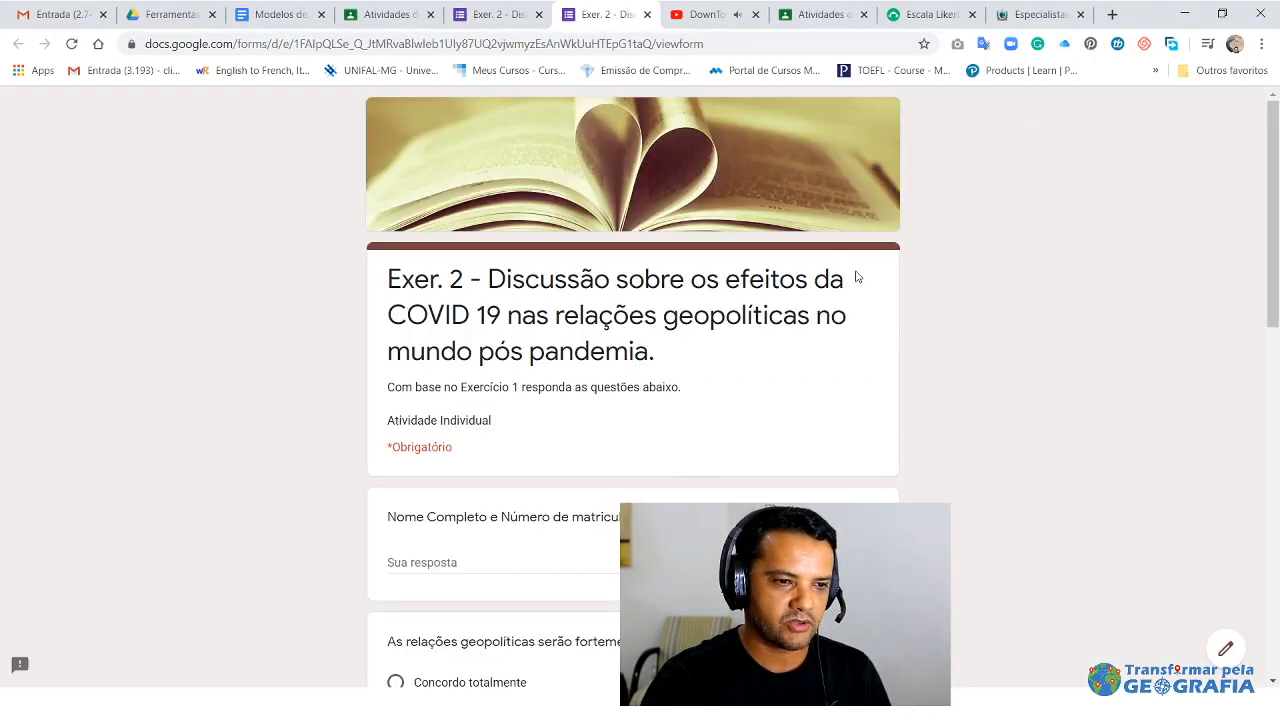
left_click(647, 14)
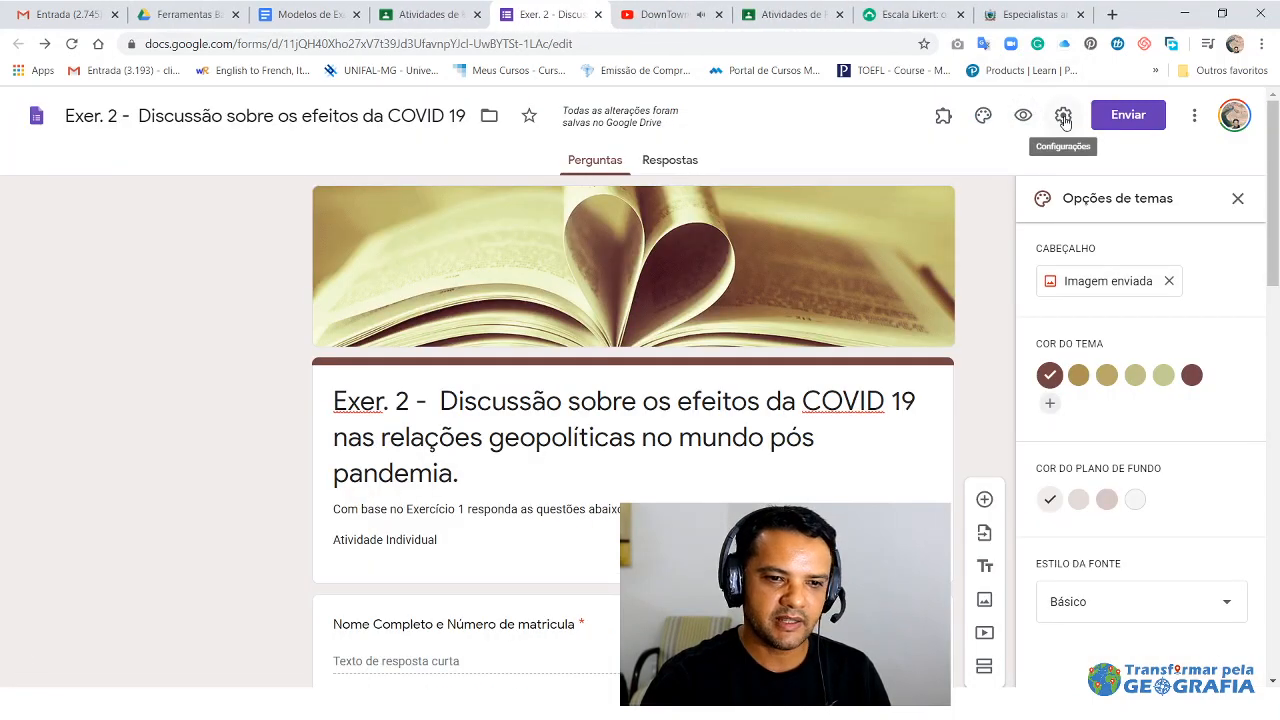
- In the form's presentation settings, turn off the option Mostrar link para enviar outra resposta
left_click(1064, 117)
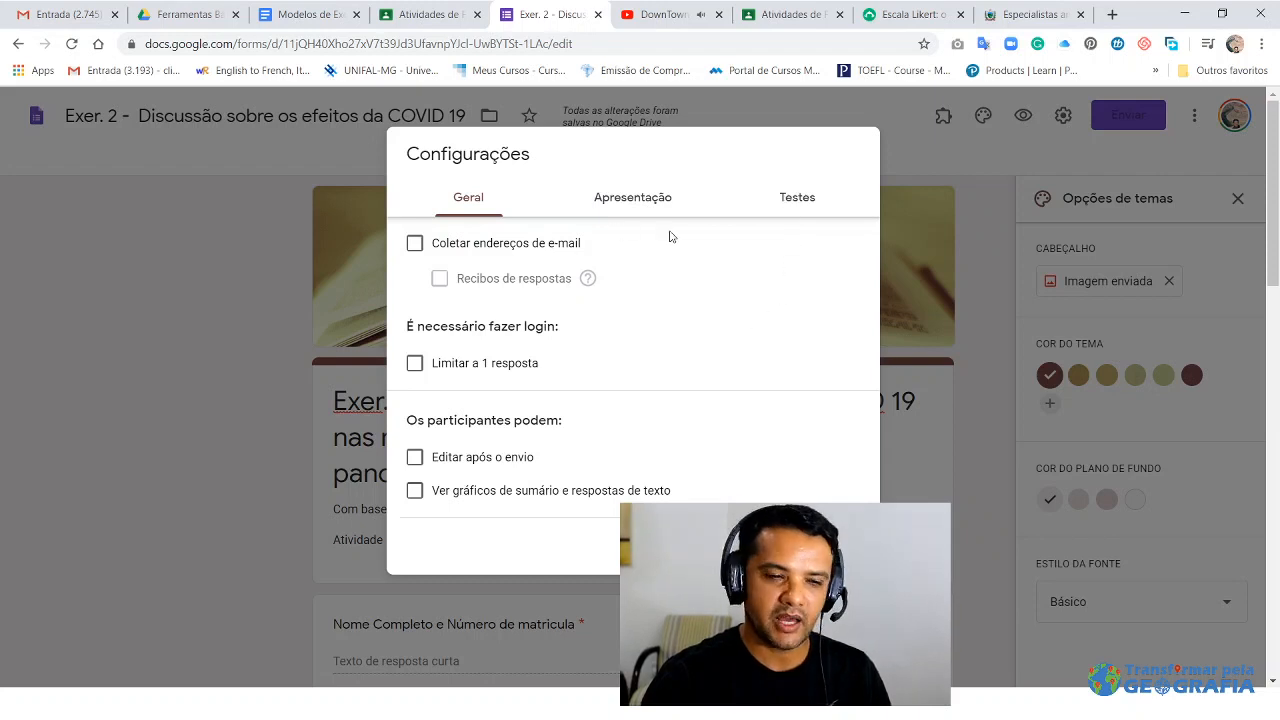
left_click(651, 200)
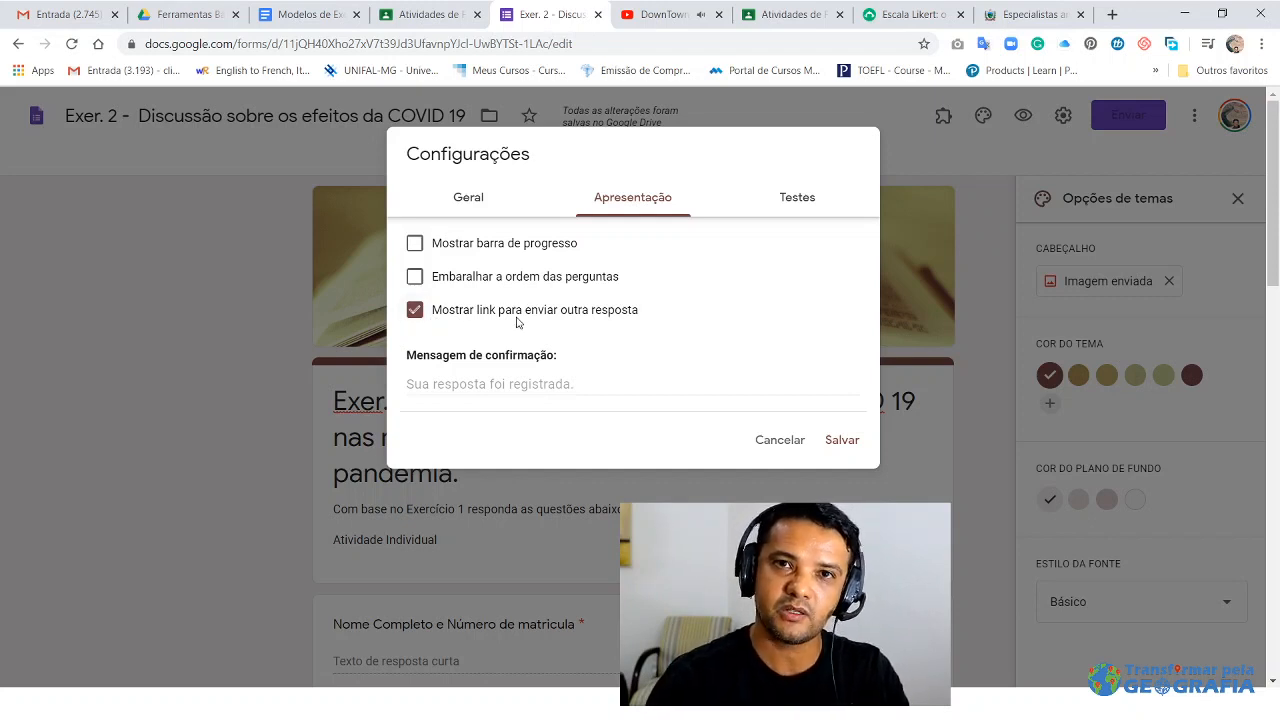
left_click(415, 311)
- Set the confirmation message to "Seu questionário foi respondido com sucesso!!! Obrigado!" and save the form settings
left_click(500, 384)
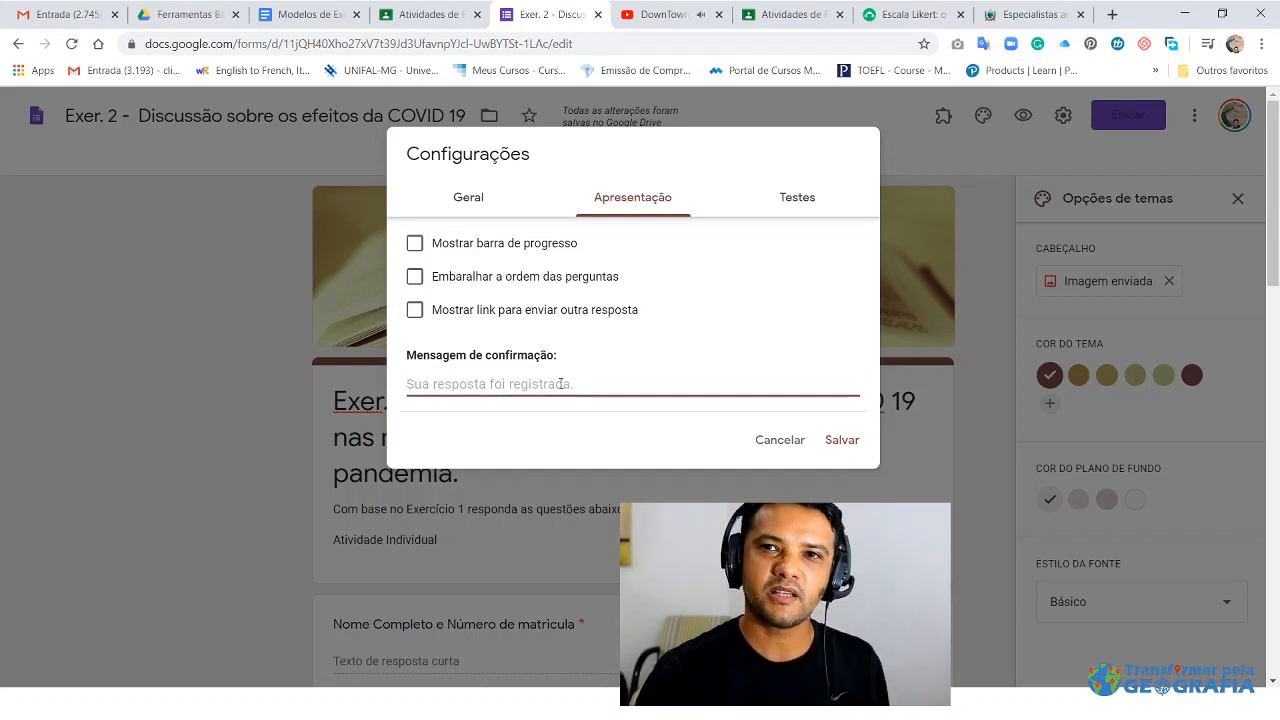
type("Se")
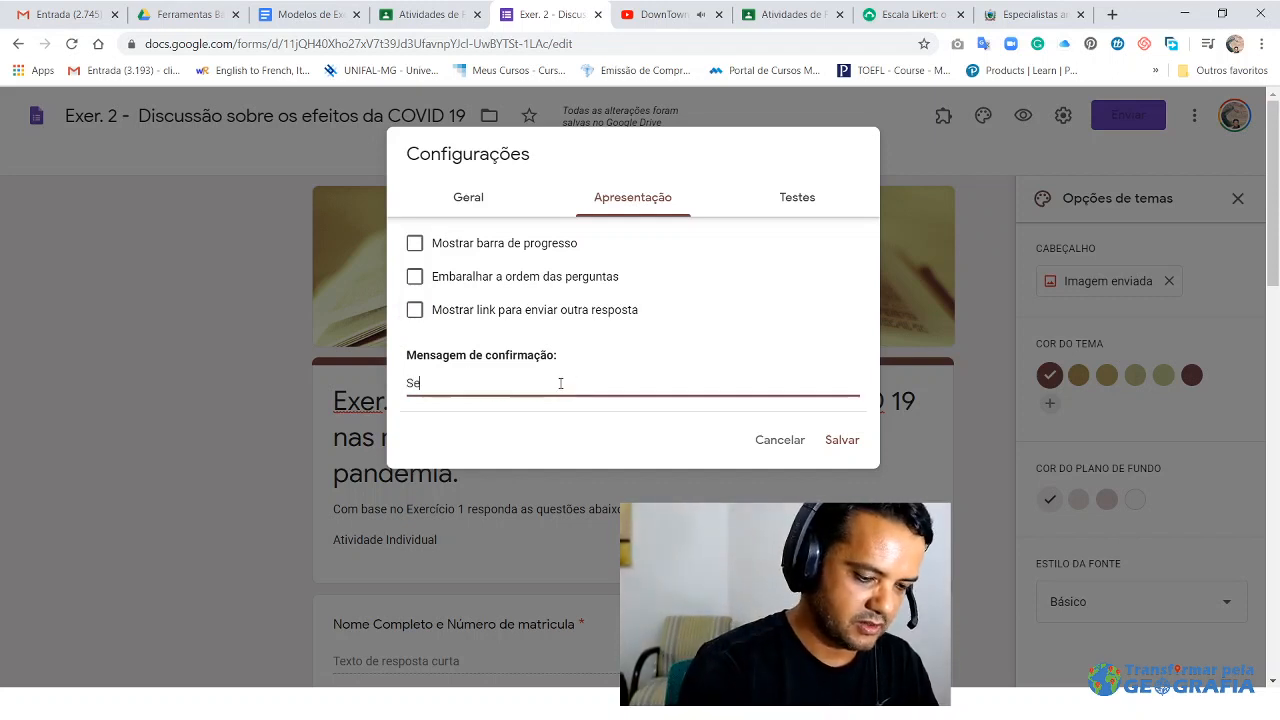
type("u question")
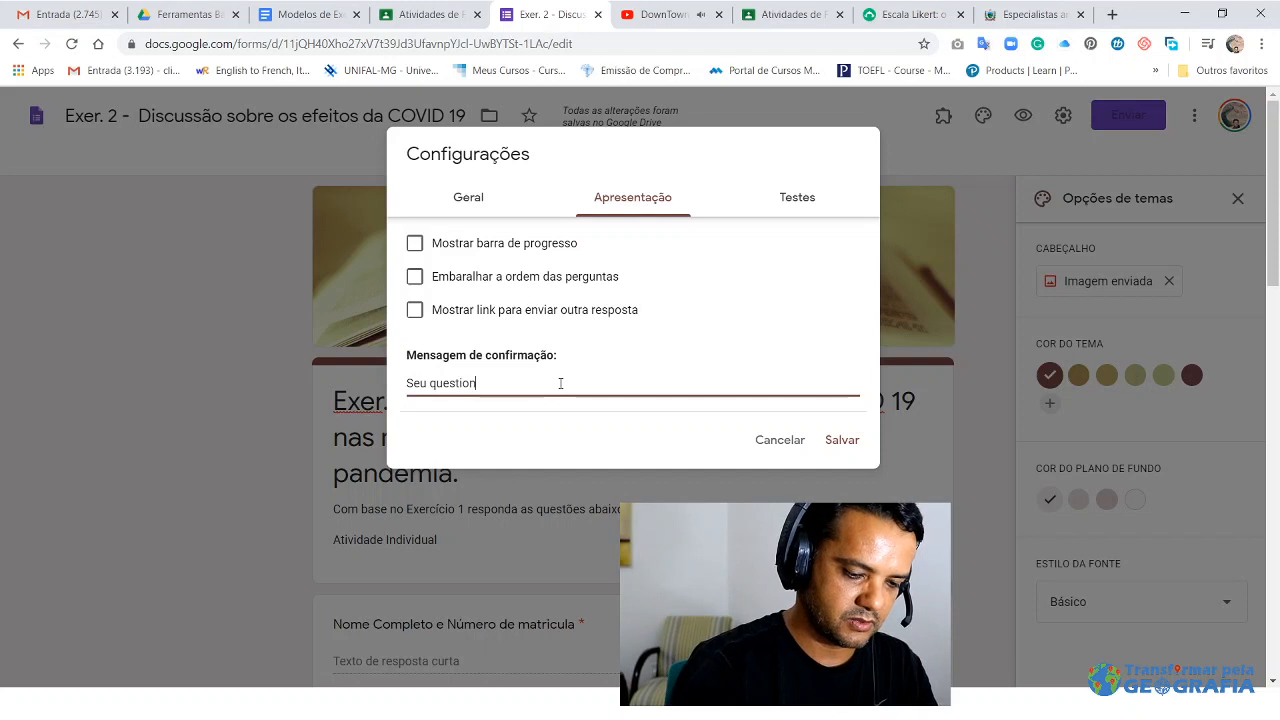
type("ário foi re")
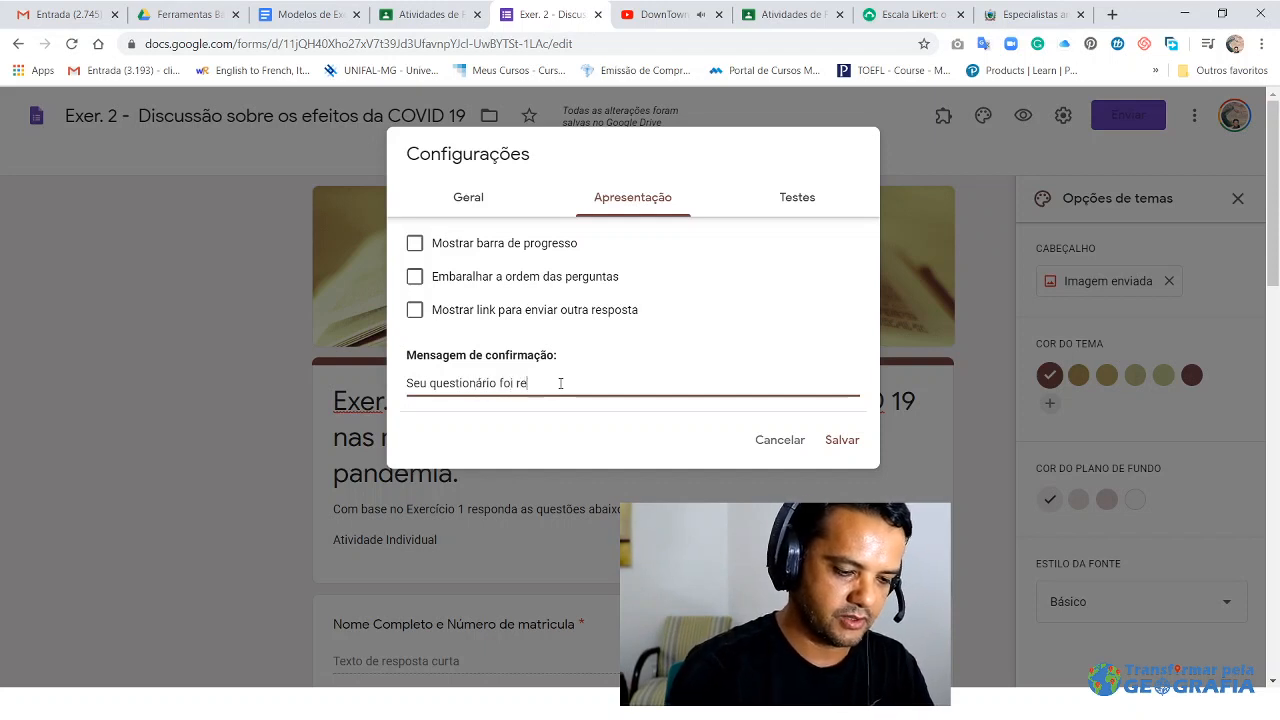
type("spondido c")
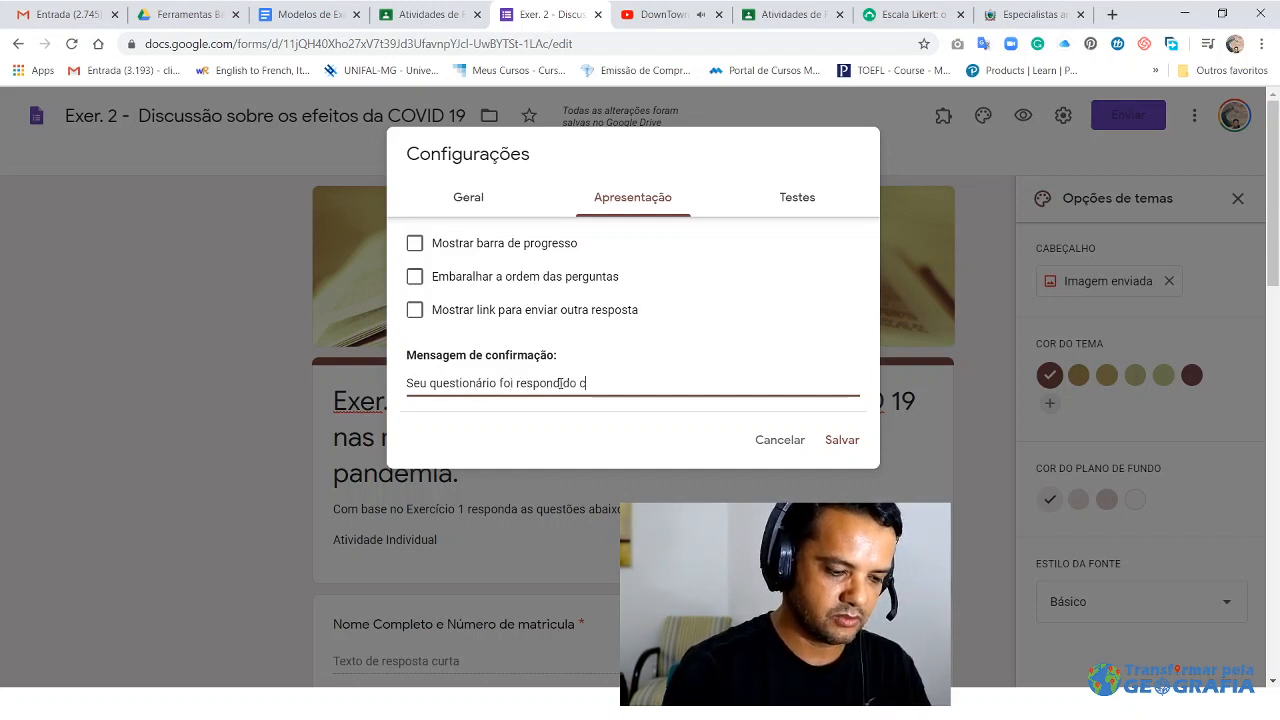
type("om sucesso")
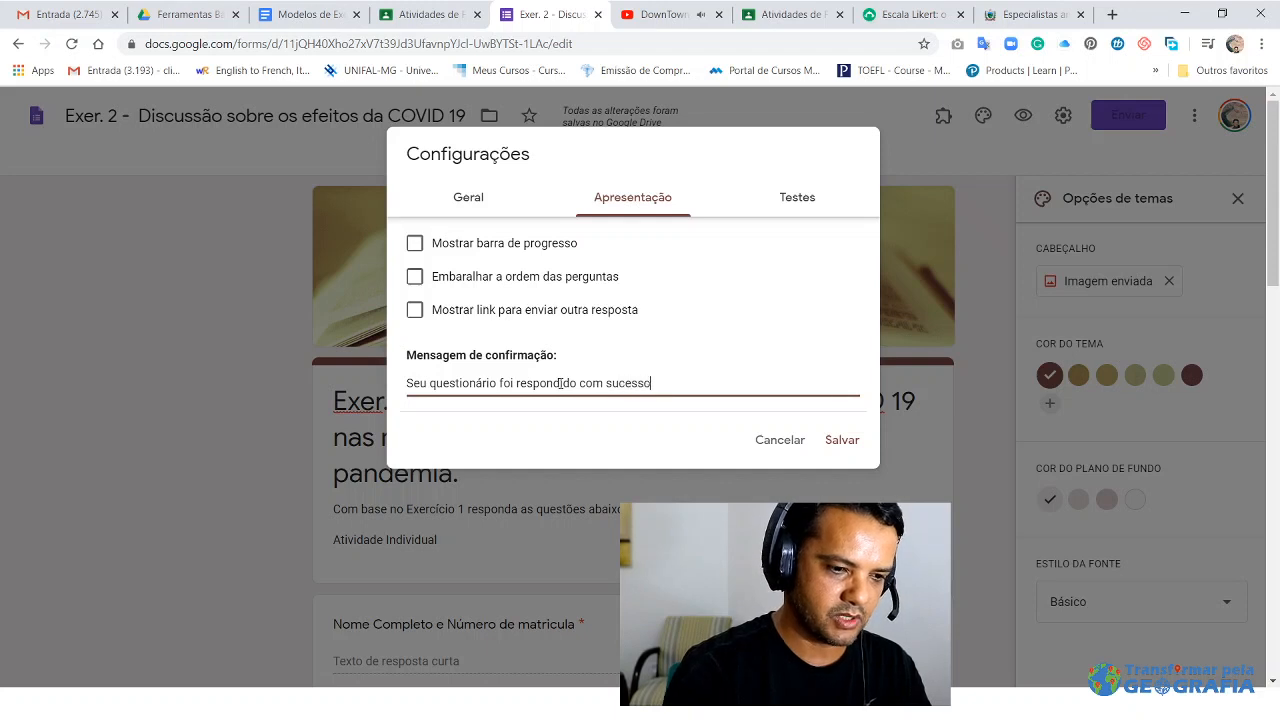
type("!!! ")
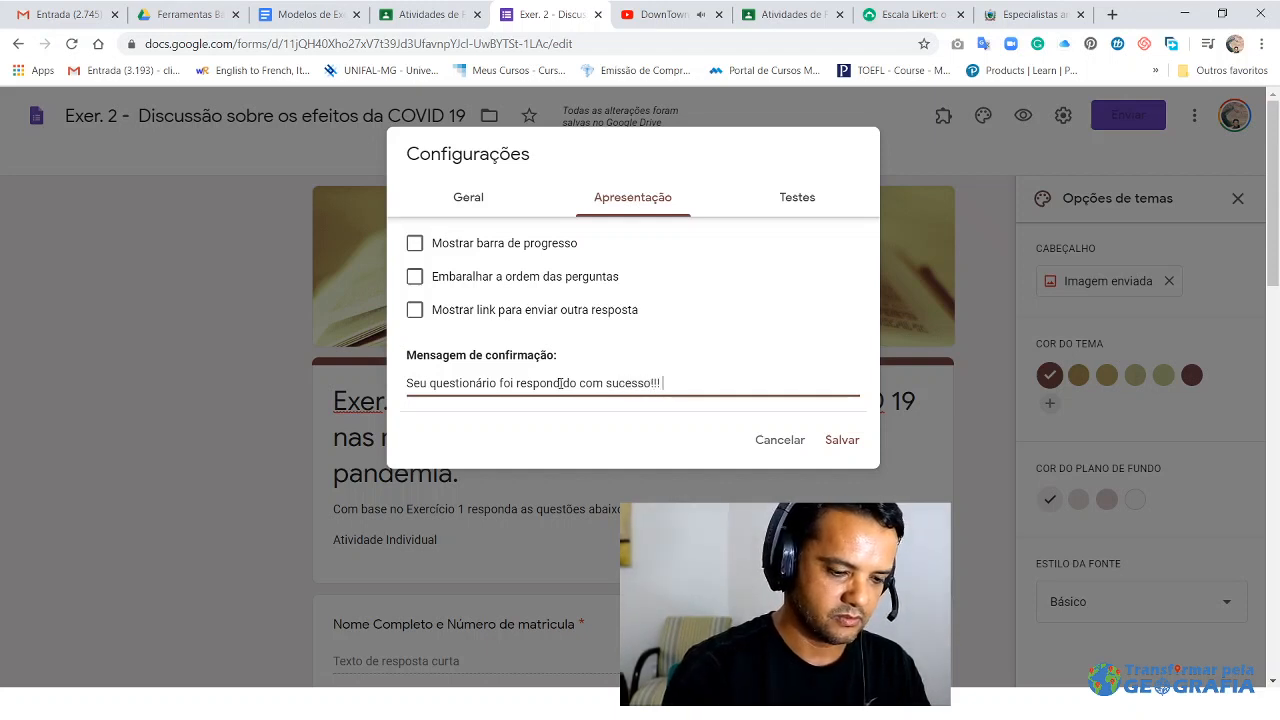
type("Obrigado")
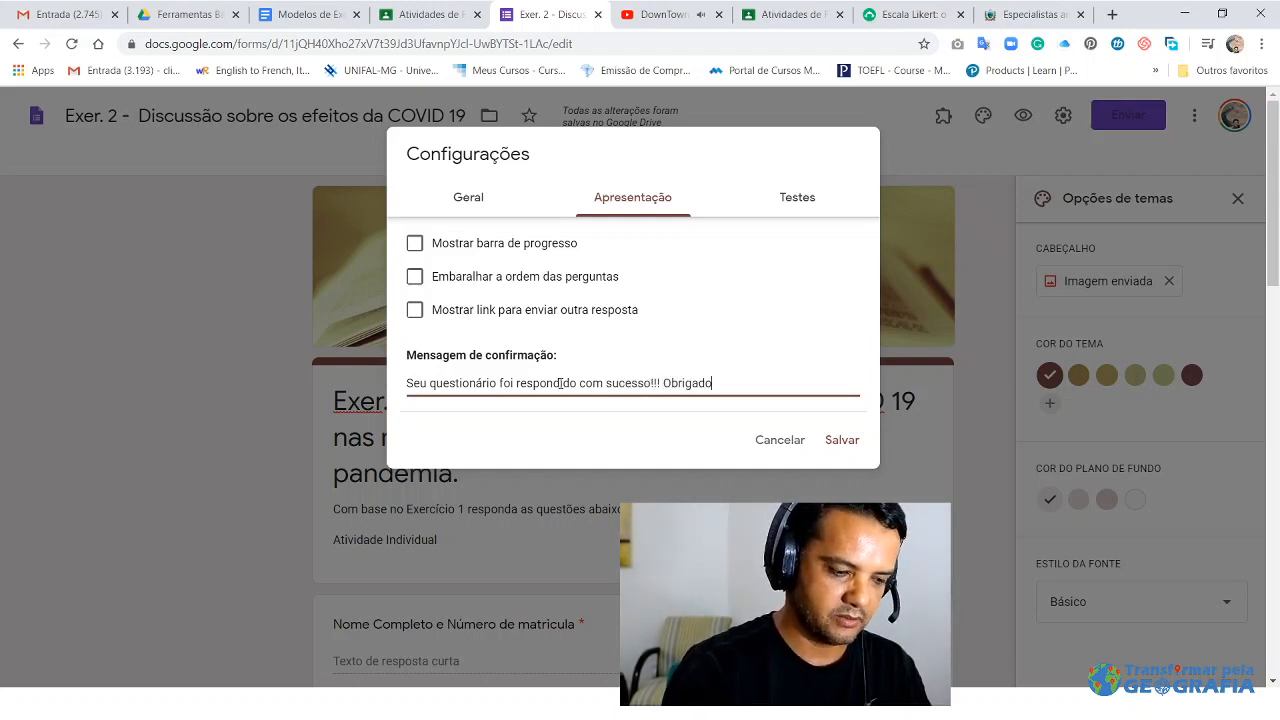
type("!")
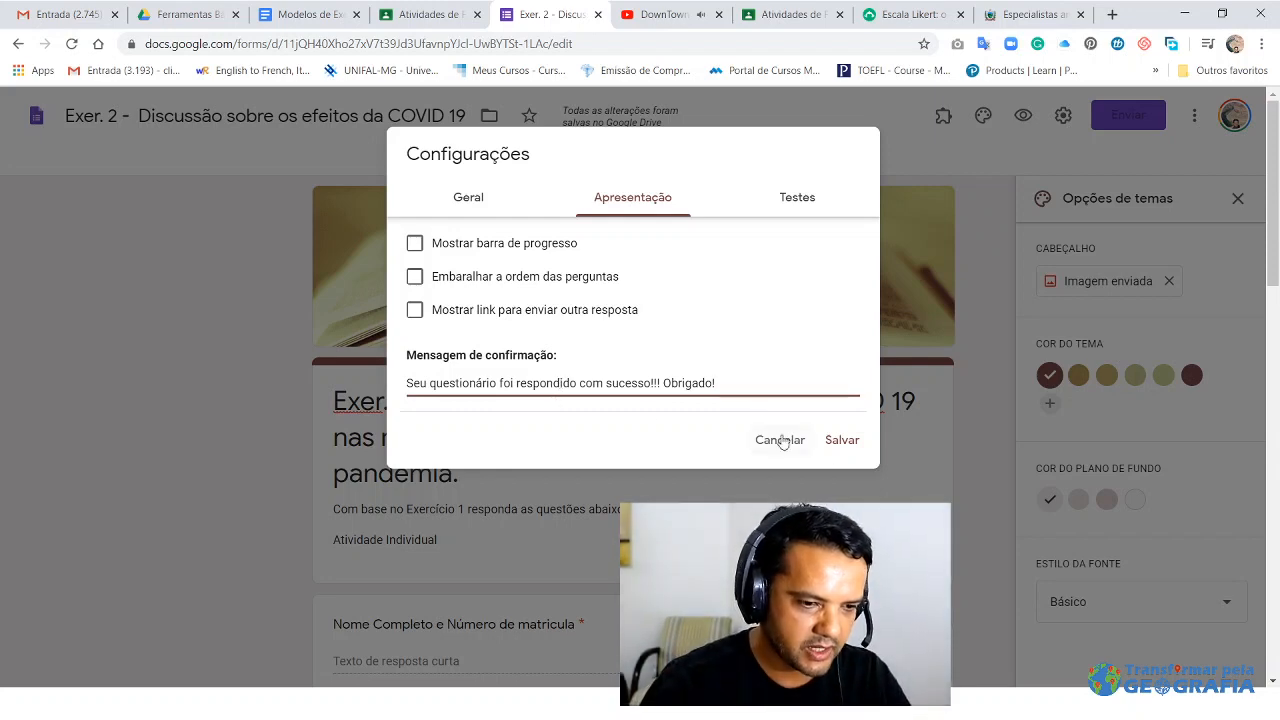
left_click(840, 442)
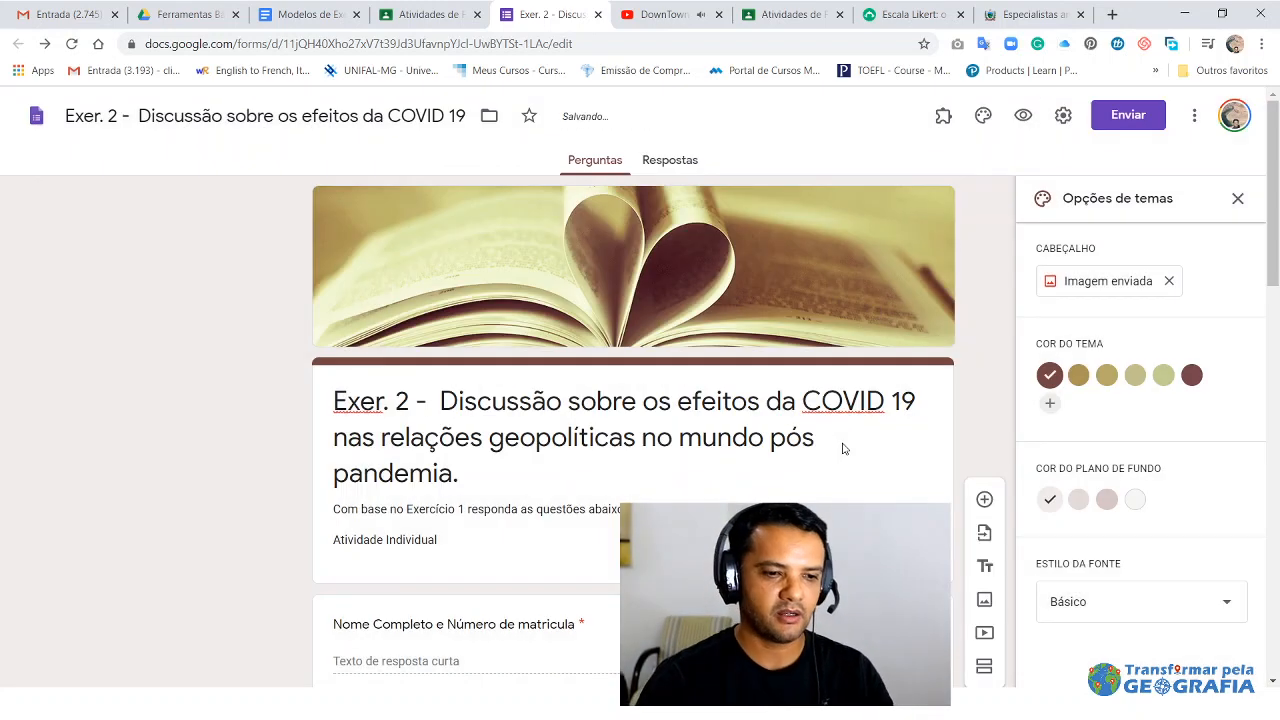
- Close the theme options, check the form's responses view, and close the form to return to the Exercício 2 activity in Classroom
left_click(1238, 198)
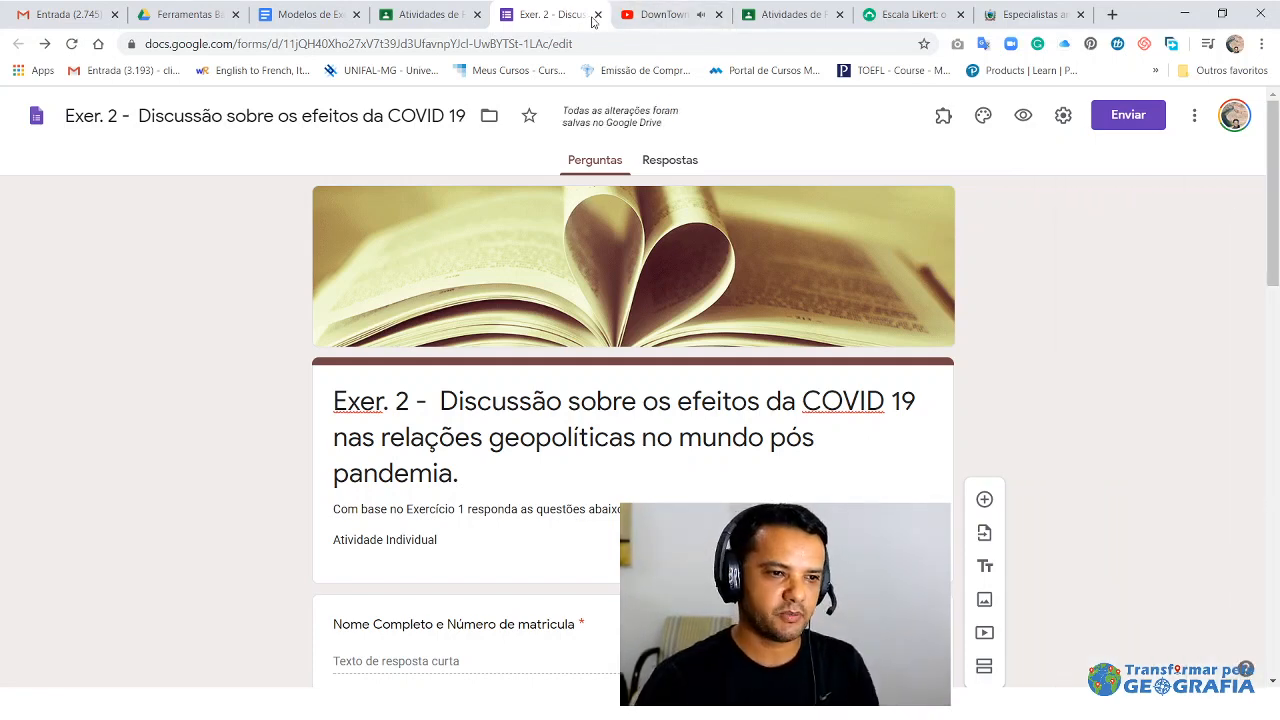
left_click(670, 161)
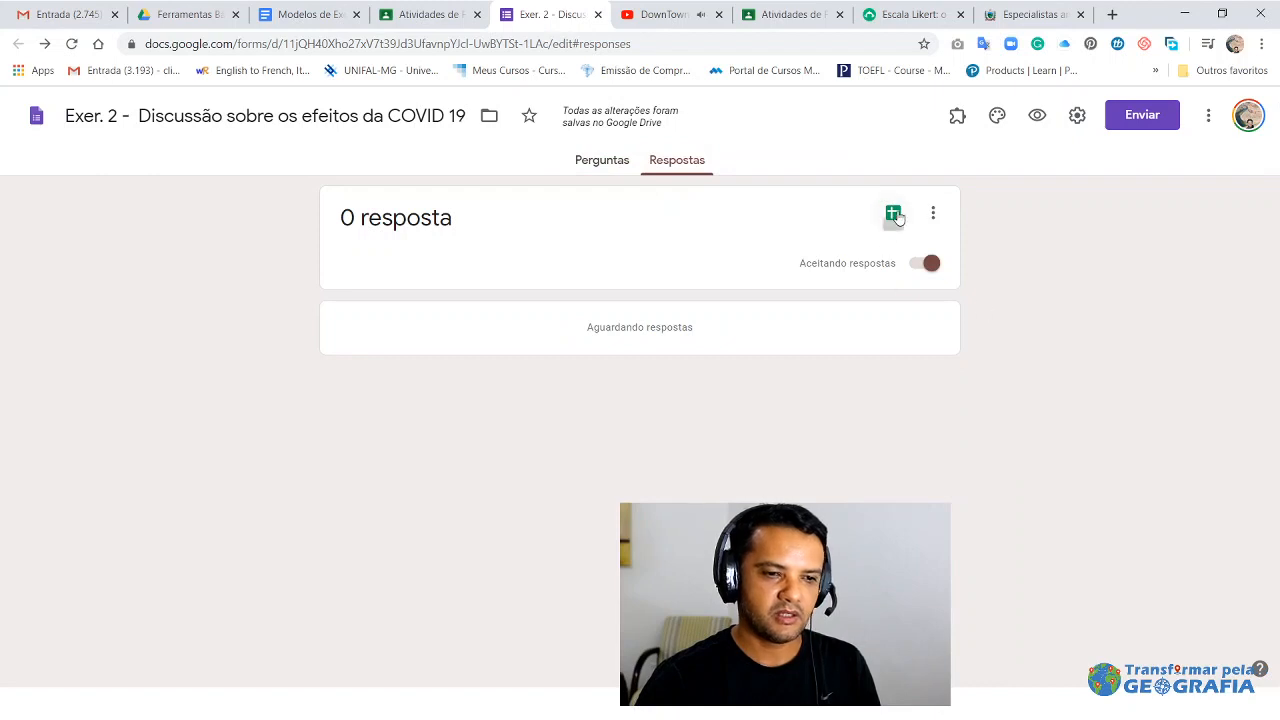
left_click(598, 15)
left_click(430, 14)
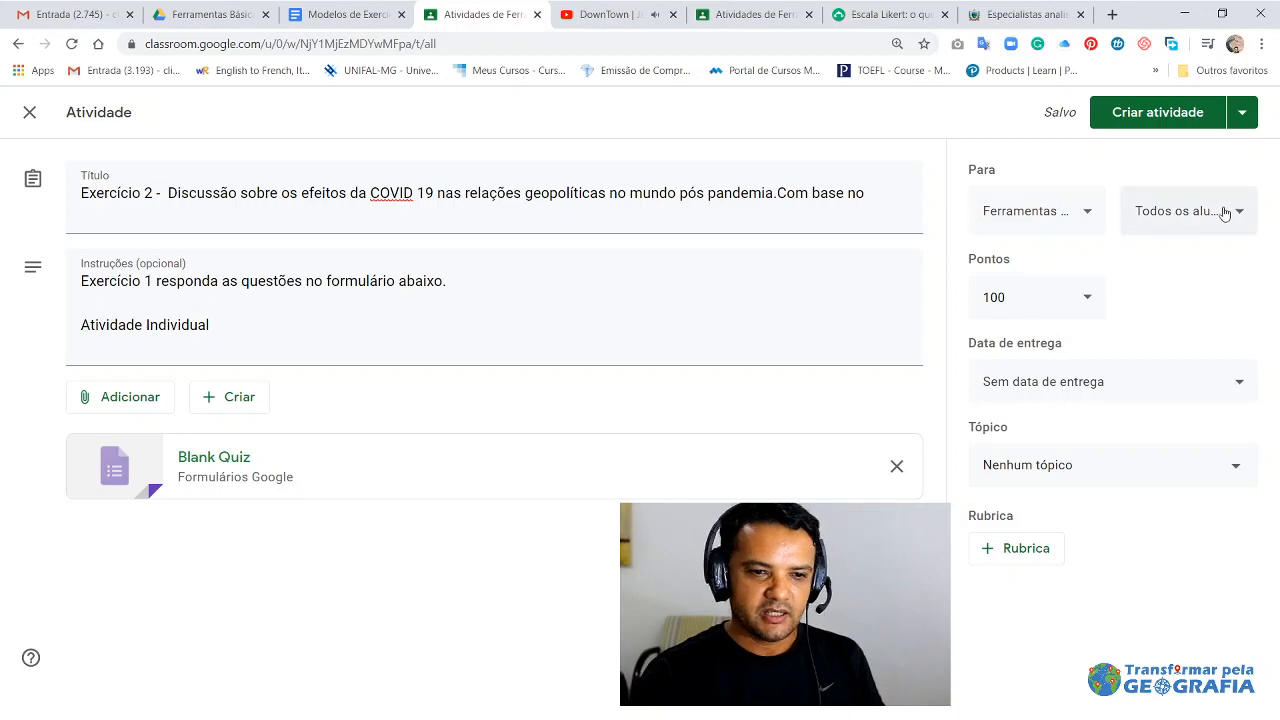
- Set the Exercício 2 activity to 5 points with a due date of 25 May 2020
left_click(1056, 302)
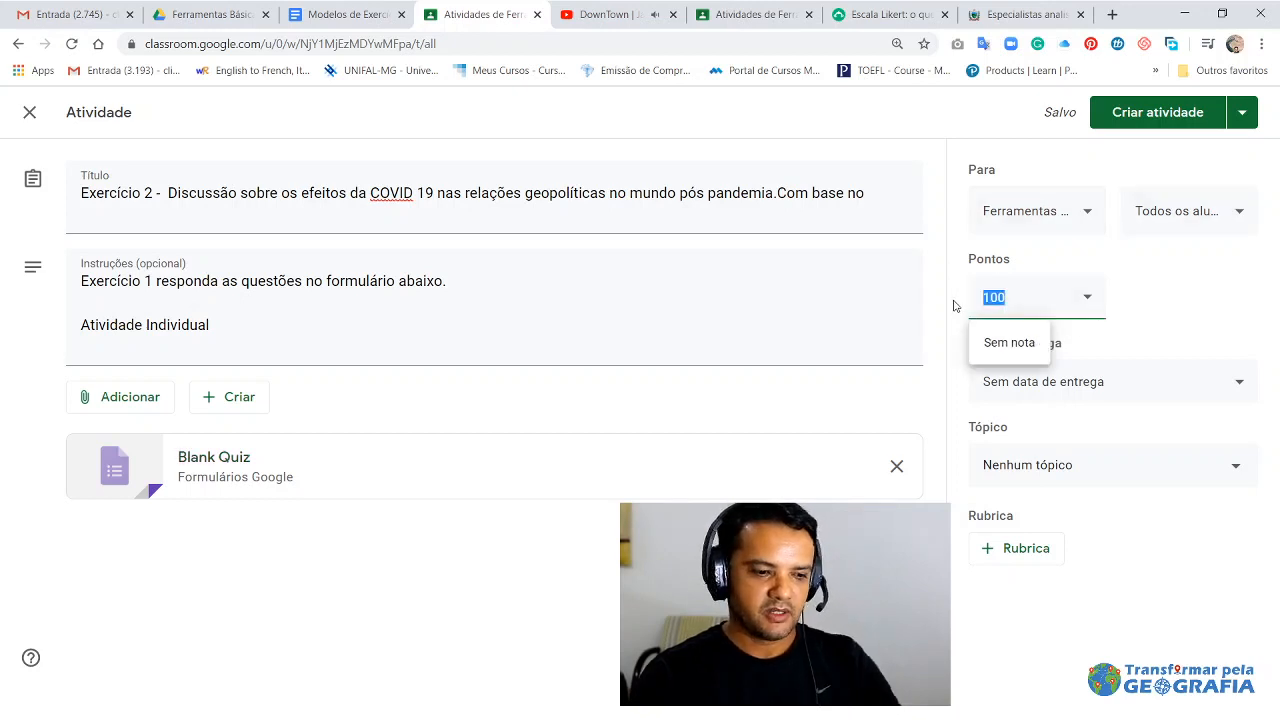
type("5")
left_click(1147, 349)
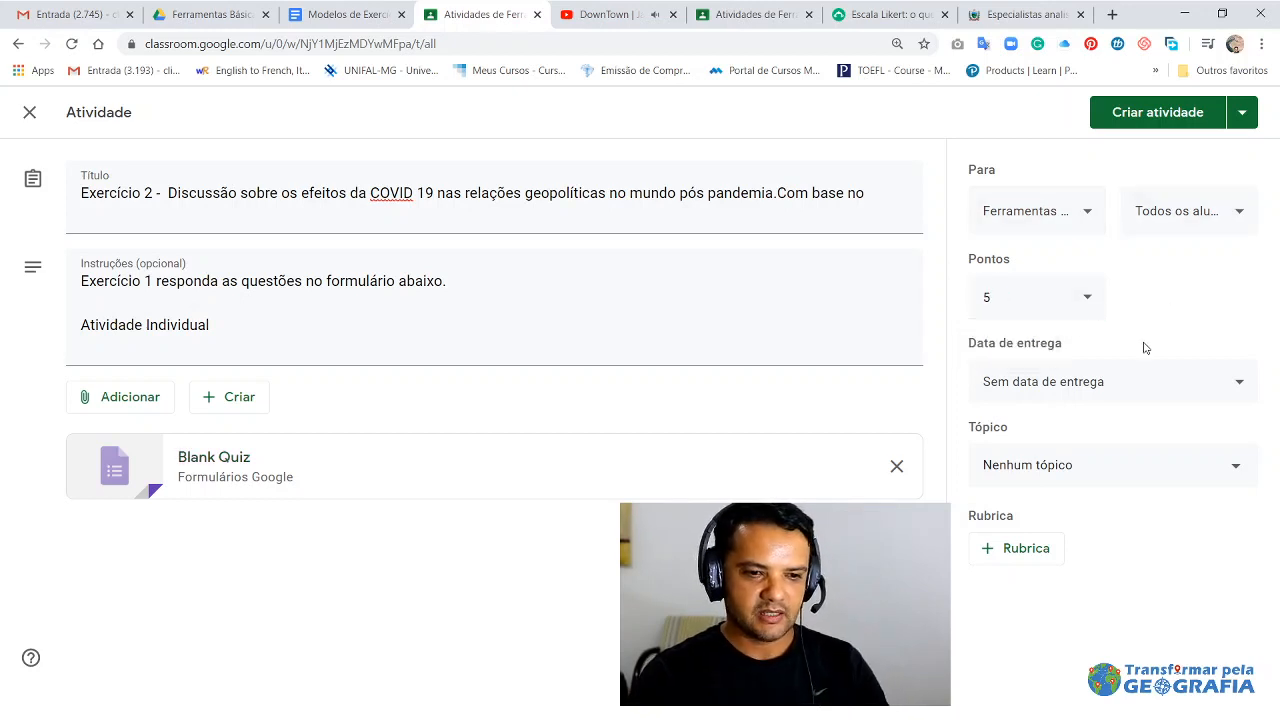
left_click(1109, 396)
left_click(1123, 455)
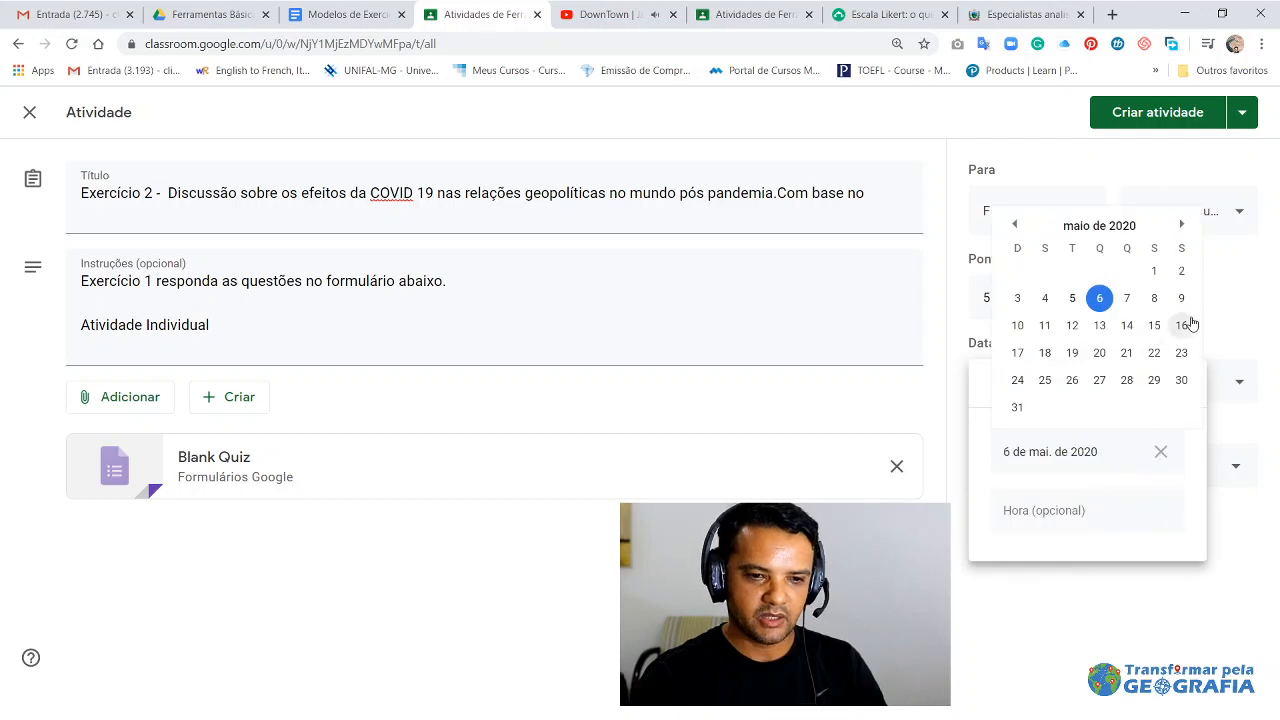
left_click(1045, 380)
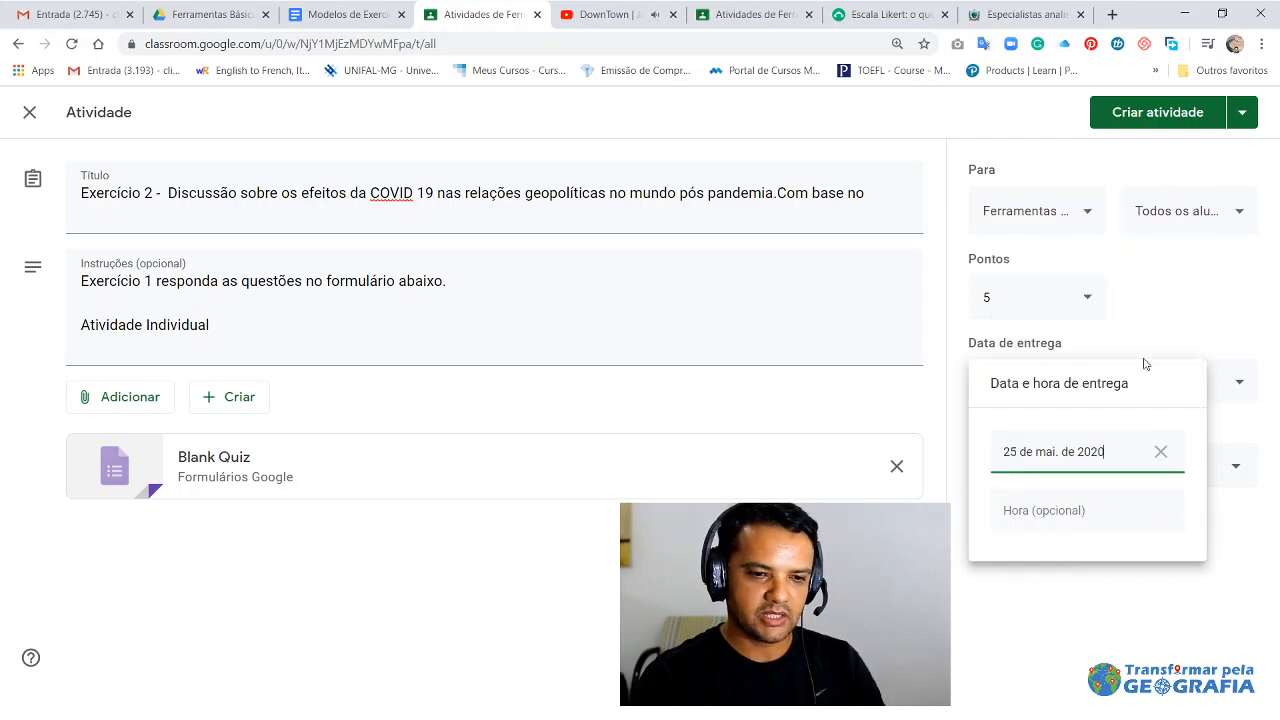
left_click(1177, 310)
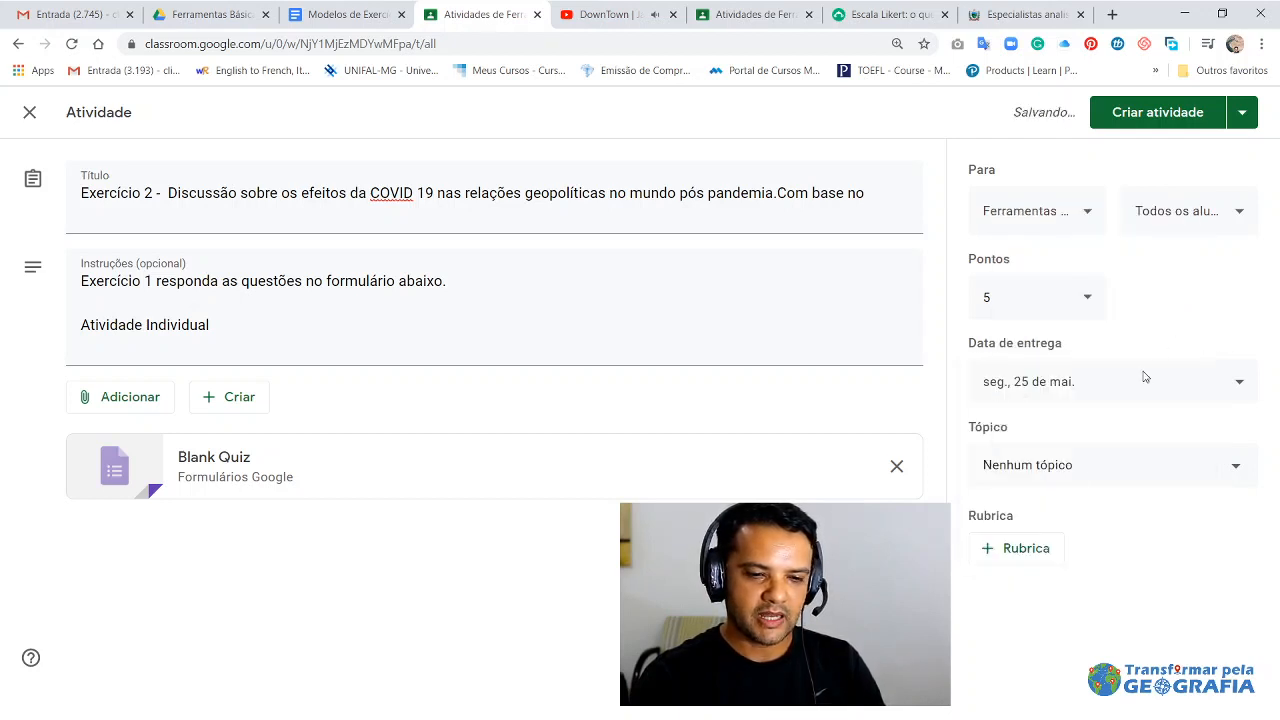
- Assign the Exercício 2 activity to the topic AVALIAÇÕES and publish it
left_click(1075, 478)
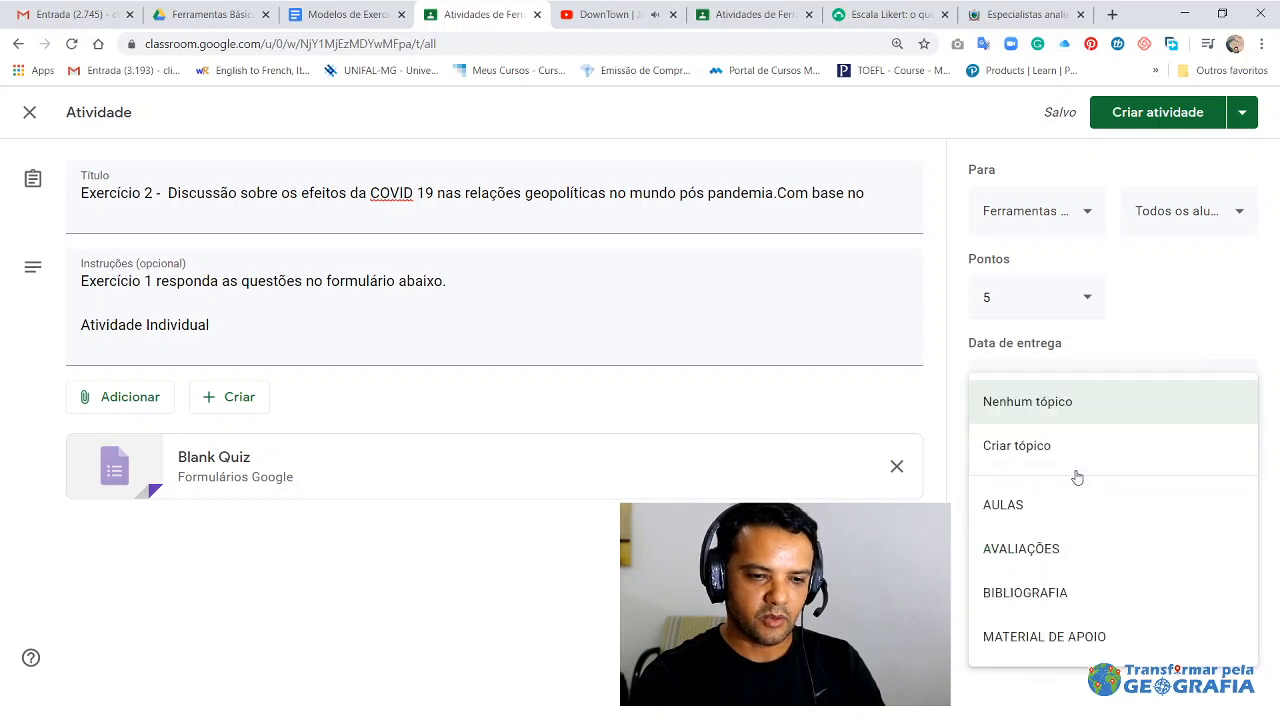
left_click(1057, 545)
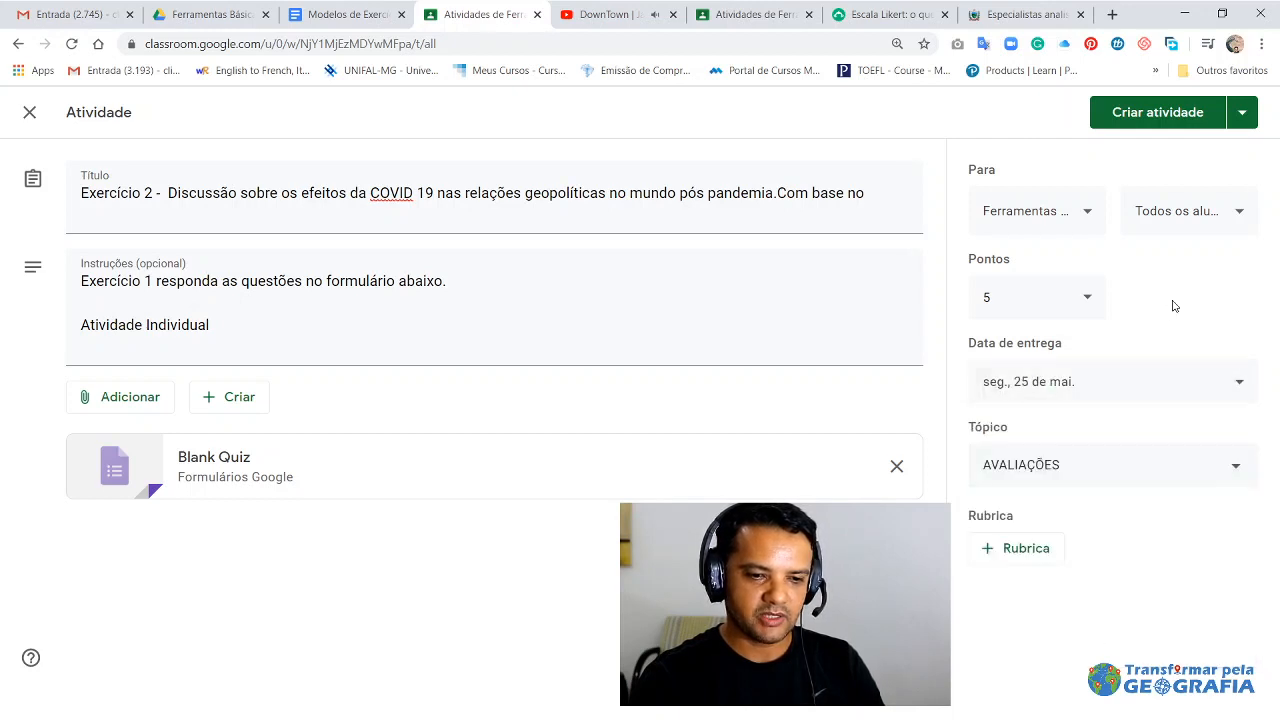
left_click(1162, 116)
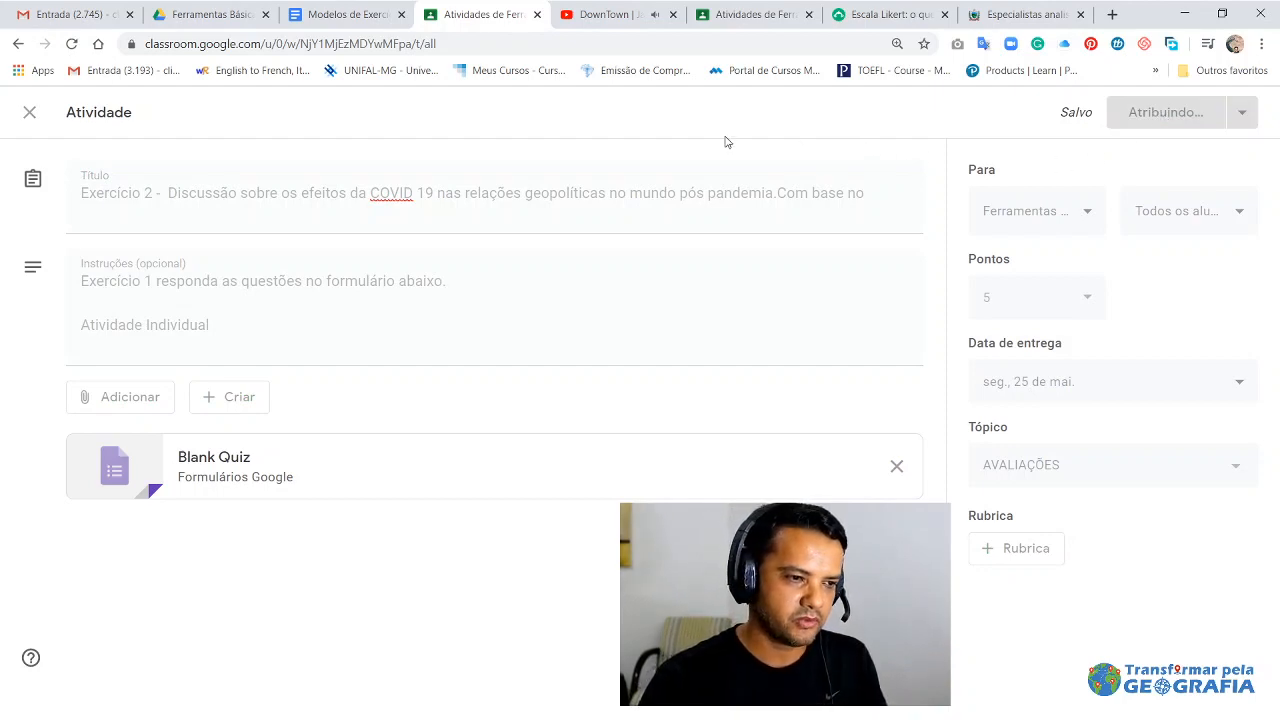
- Check the activities listed under AVALIAÇÕES and start a new Pergunta post for the class
scroll(600, 400, "down", 2)
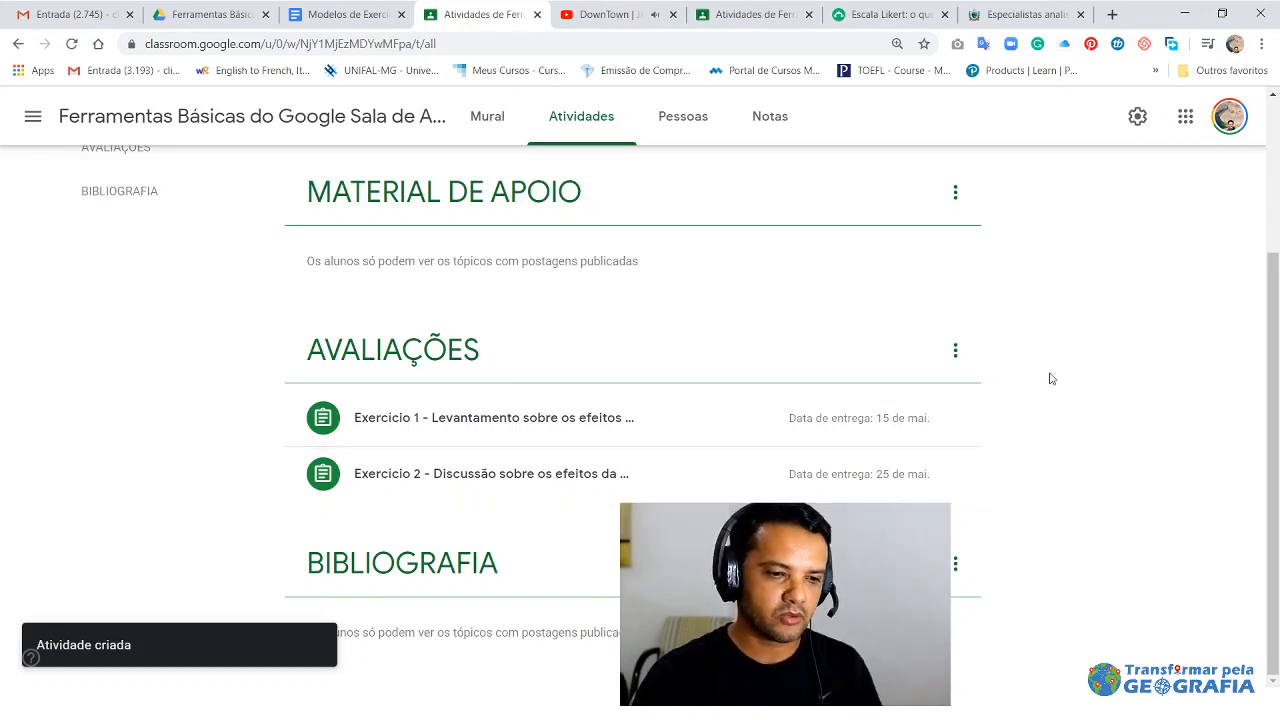
scroll(1052, 374, "up", 2)
scroll(1030, 364, "down", 2)
scroll(1030, 364, "up", 2)
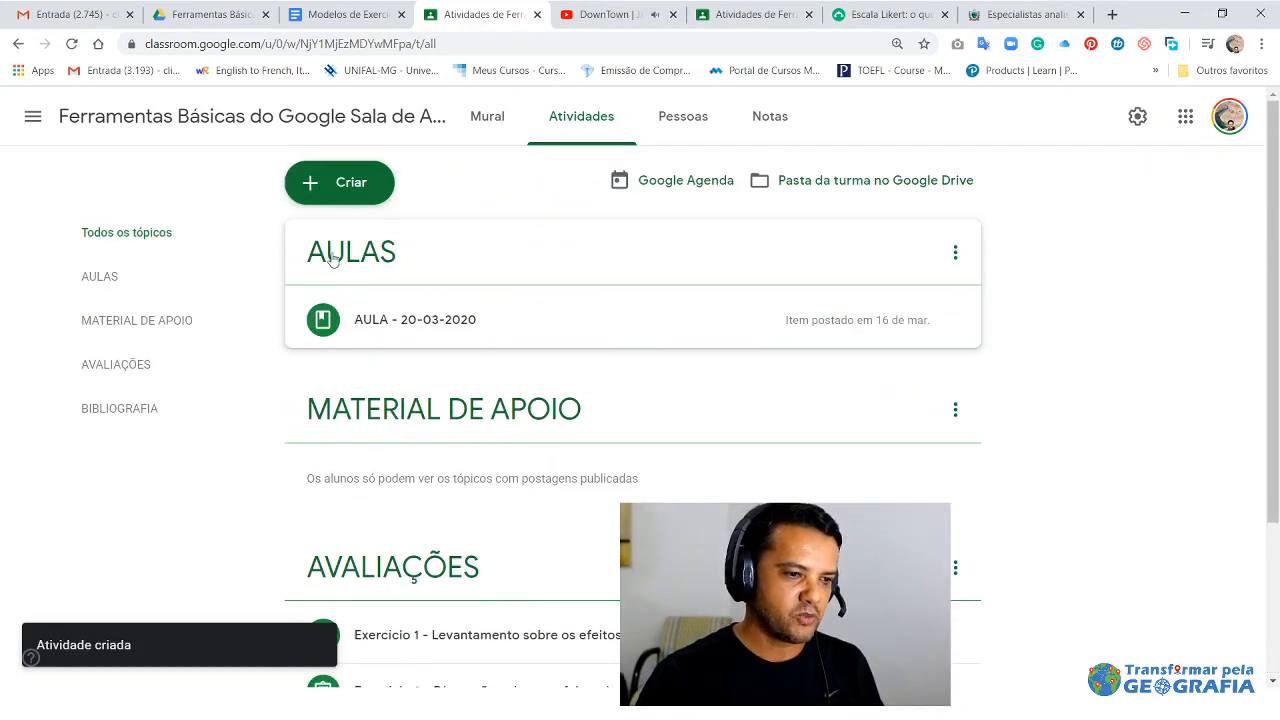
left_click(366, 186)
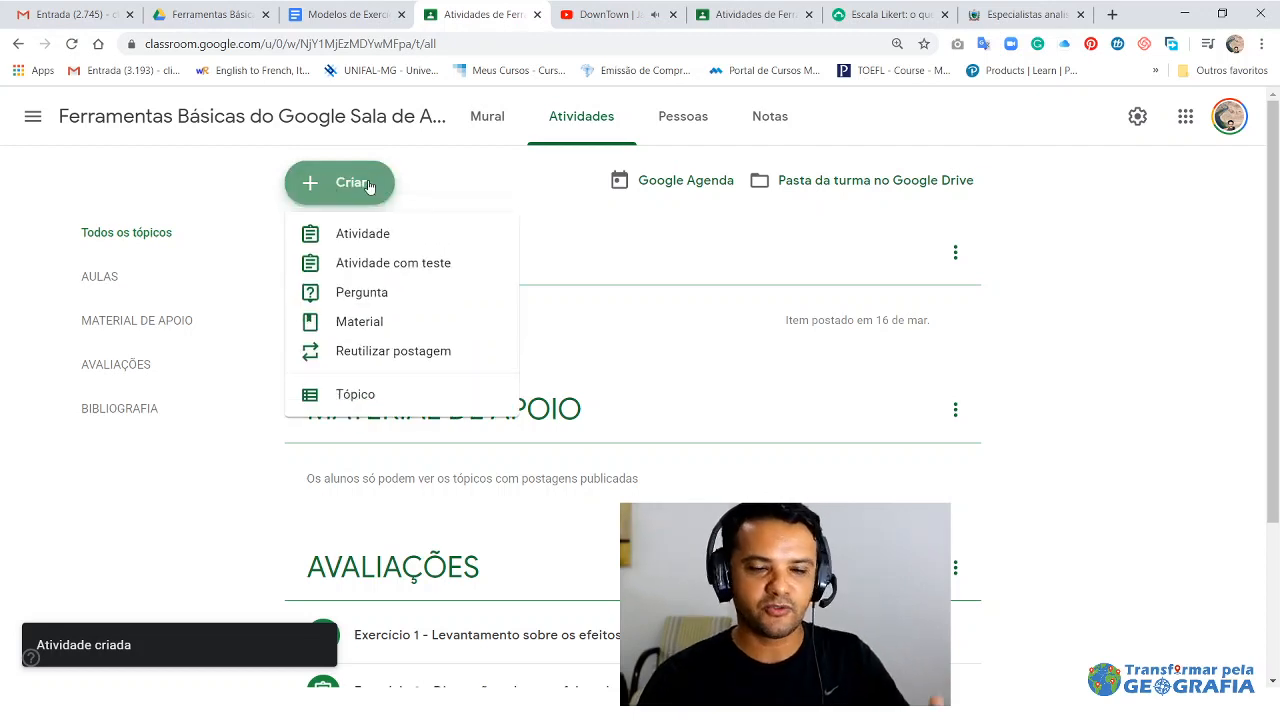
left_click(361, 292)
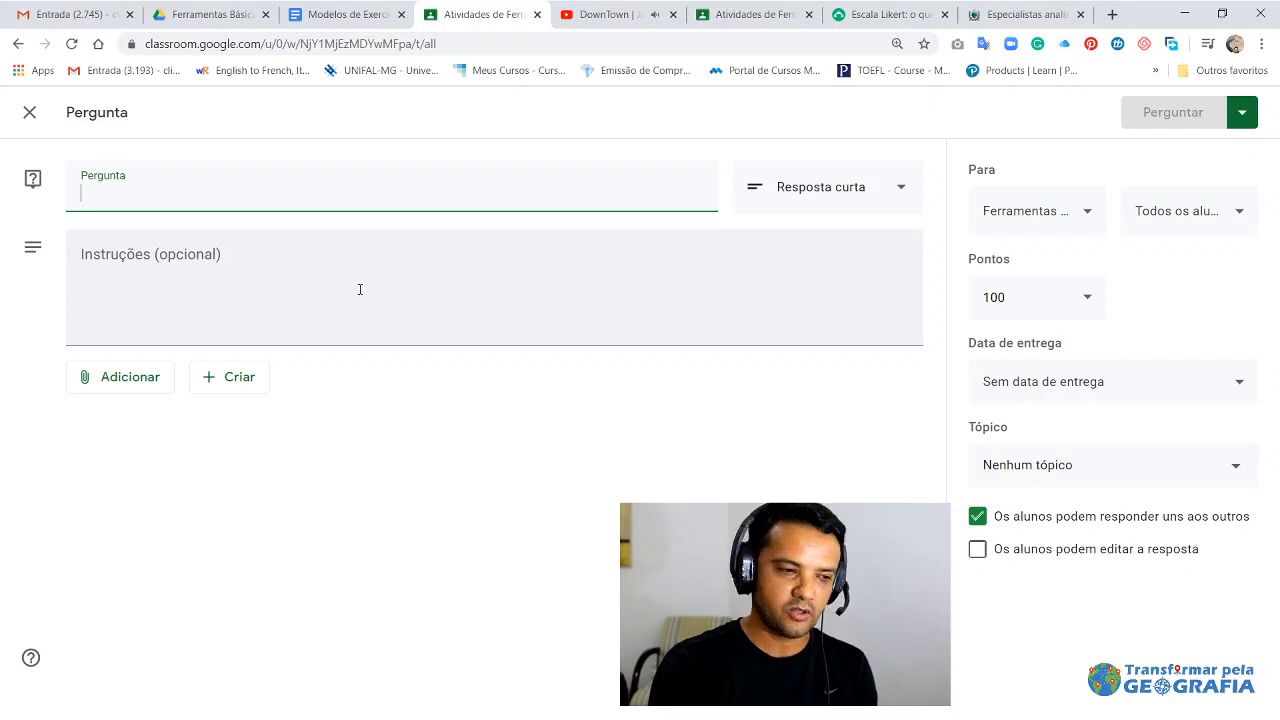
- Copy the Exercício 3 title from the Modelos de Exercícios document into the question field of the Classroom post
left_click(345, 14)
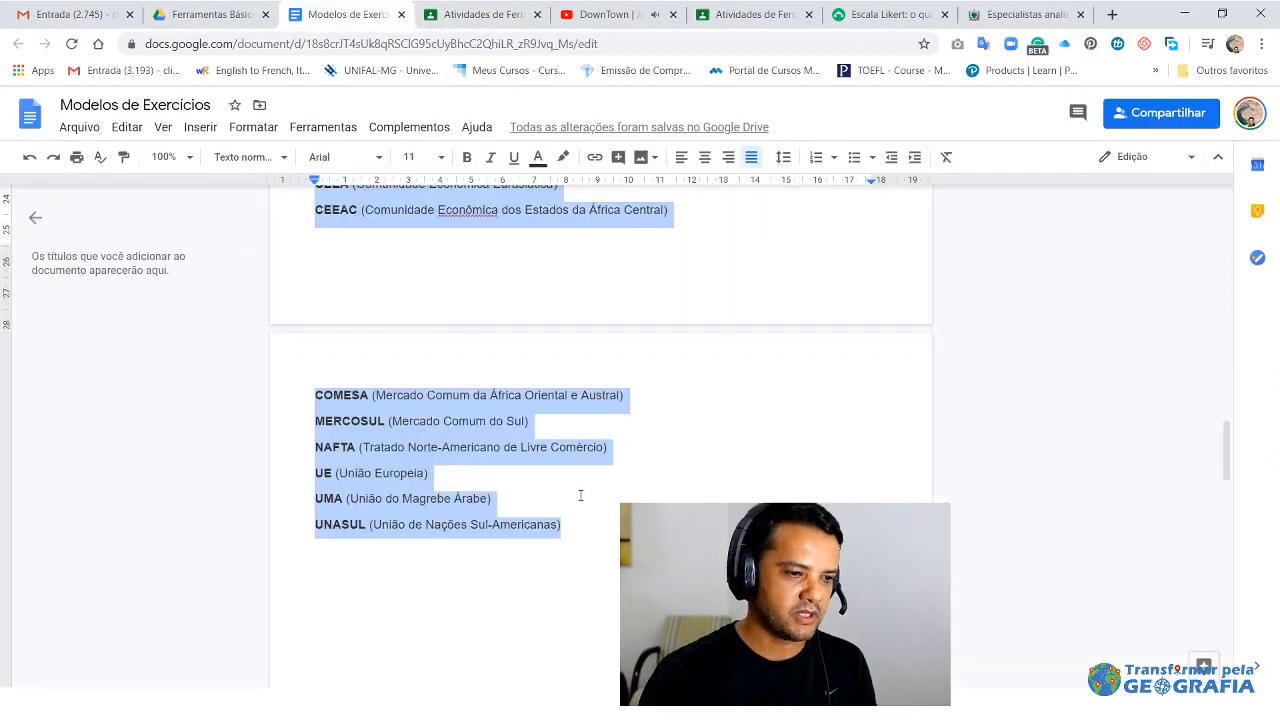
scroll(563, 440, "down", 2)
left_click(424, 439)
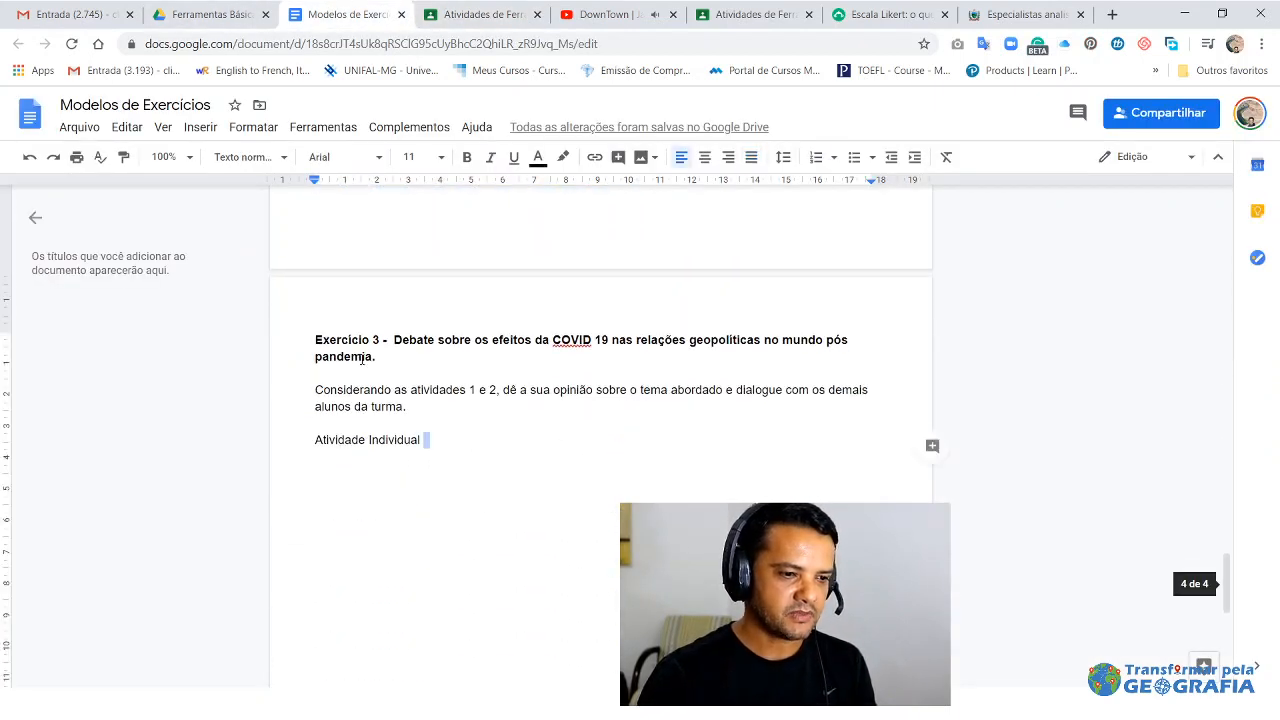
left_click_drag(381, 358, 313, 340)
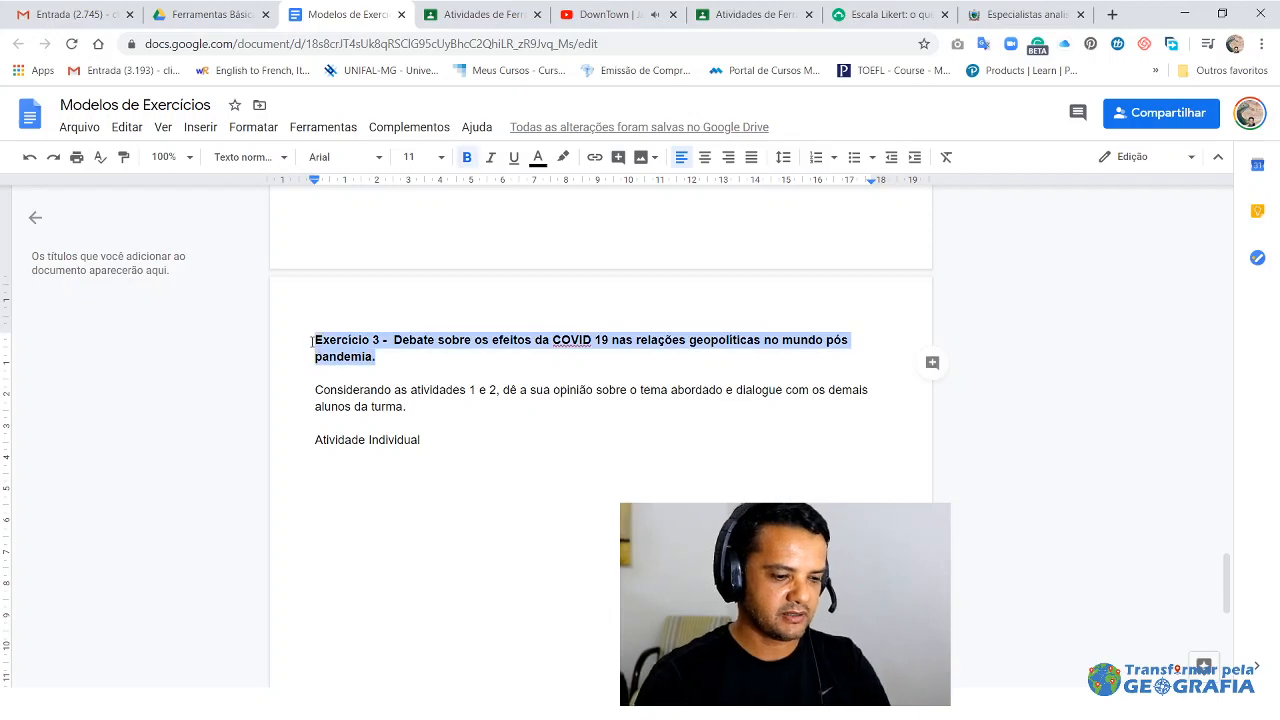
key("ctrl+c")
left_click(480, 14)
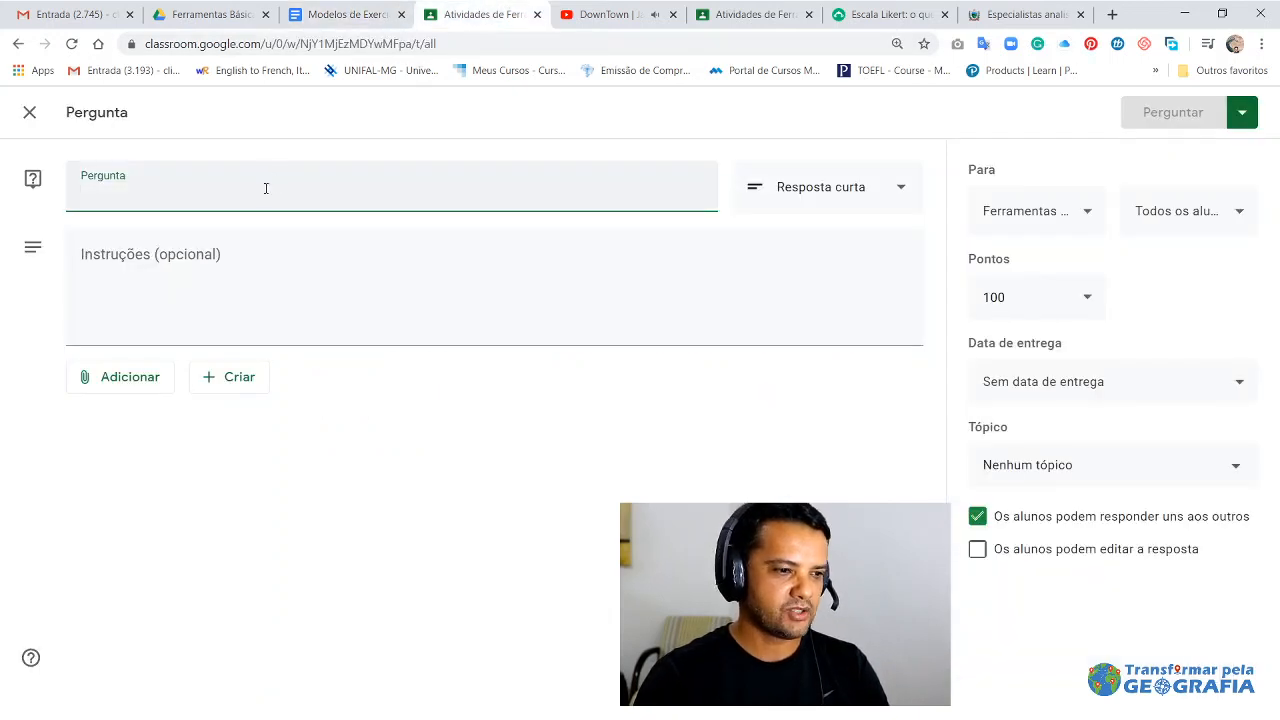
key("ctrl+v")
- Copy the Exercício 3 instructions, including "Atividade Individual", from the Modelos de Exercícios document into the question's instructions
left_click(345, 14)
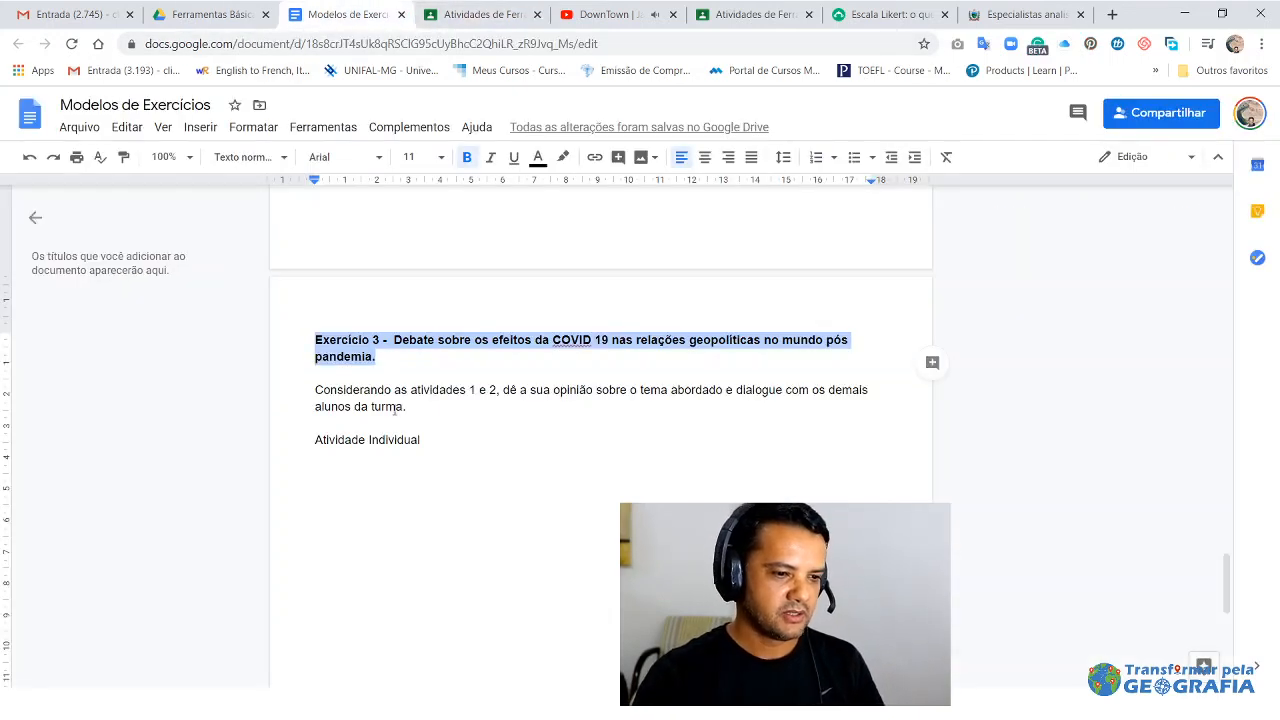
left_click_drag(423, 439, 314, 390)
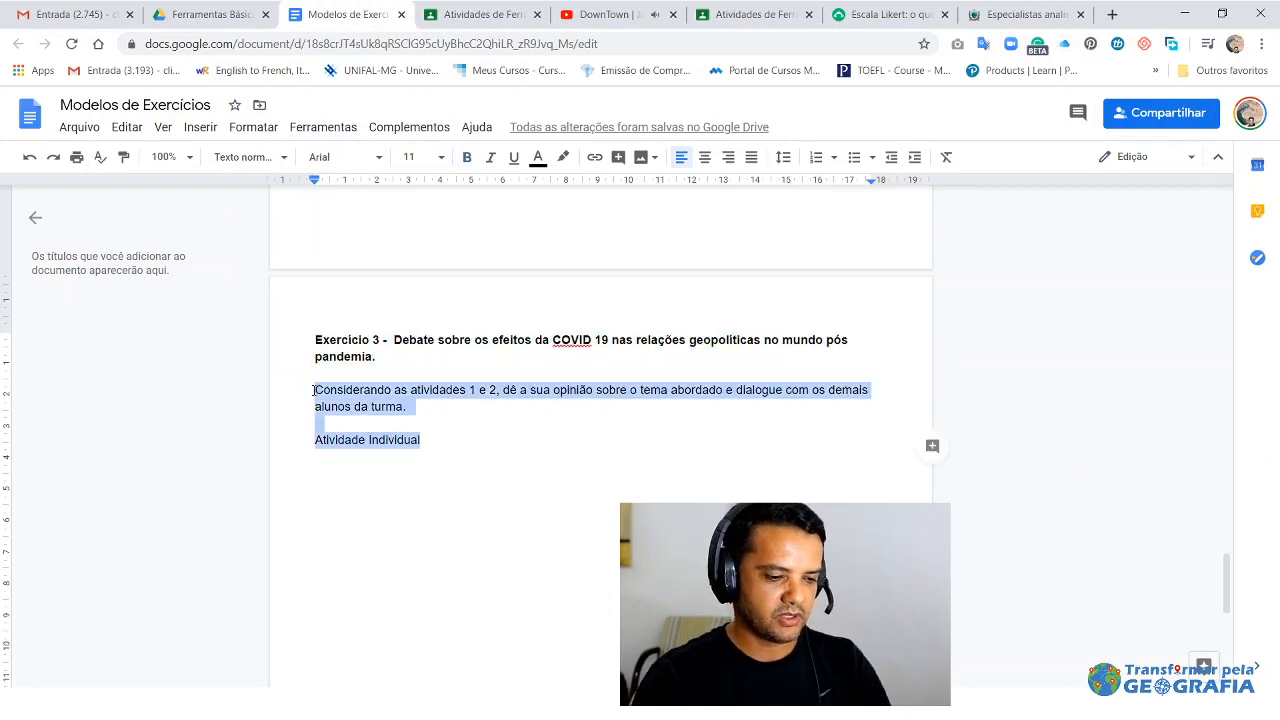
left_click(480, 14)
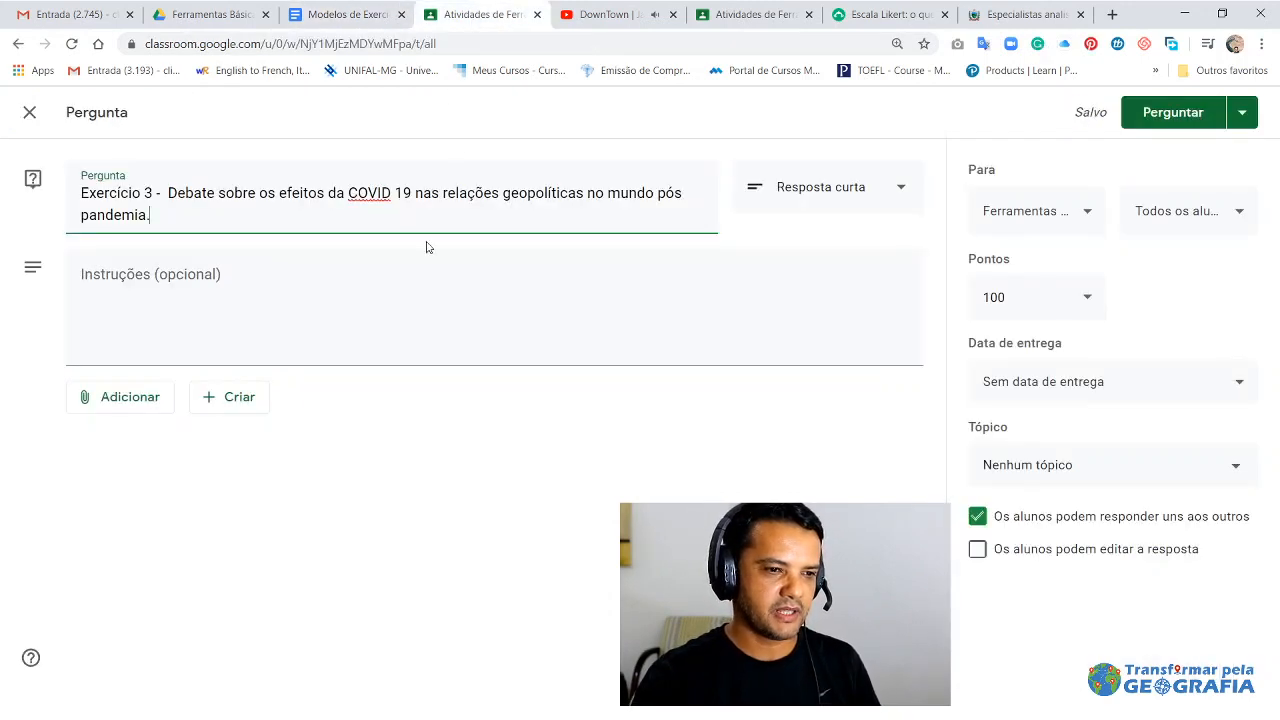
left_click(378, 286)
key("ctrl+v")
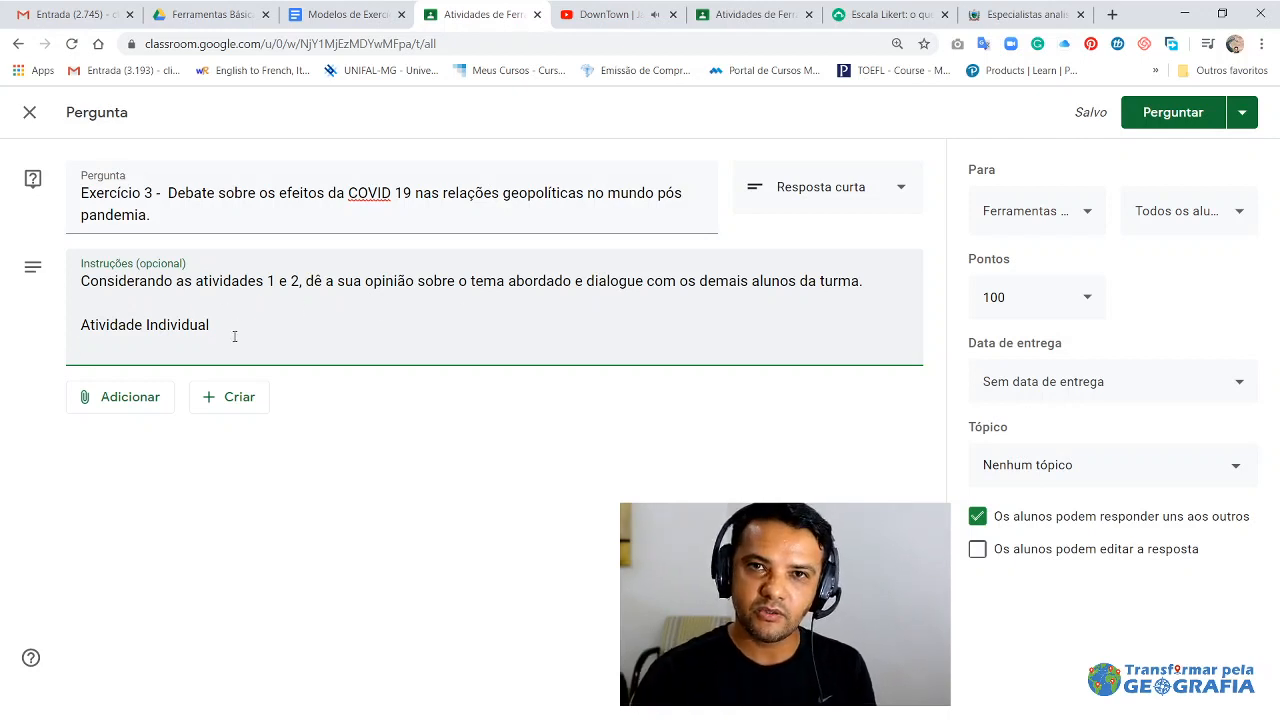
left_click(122, 405)
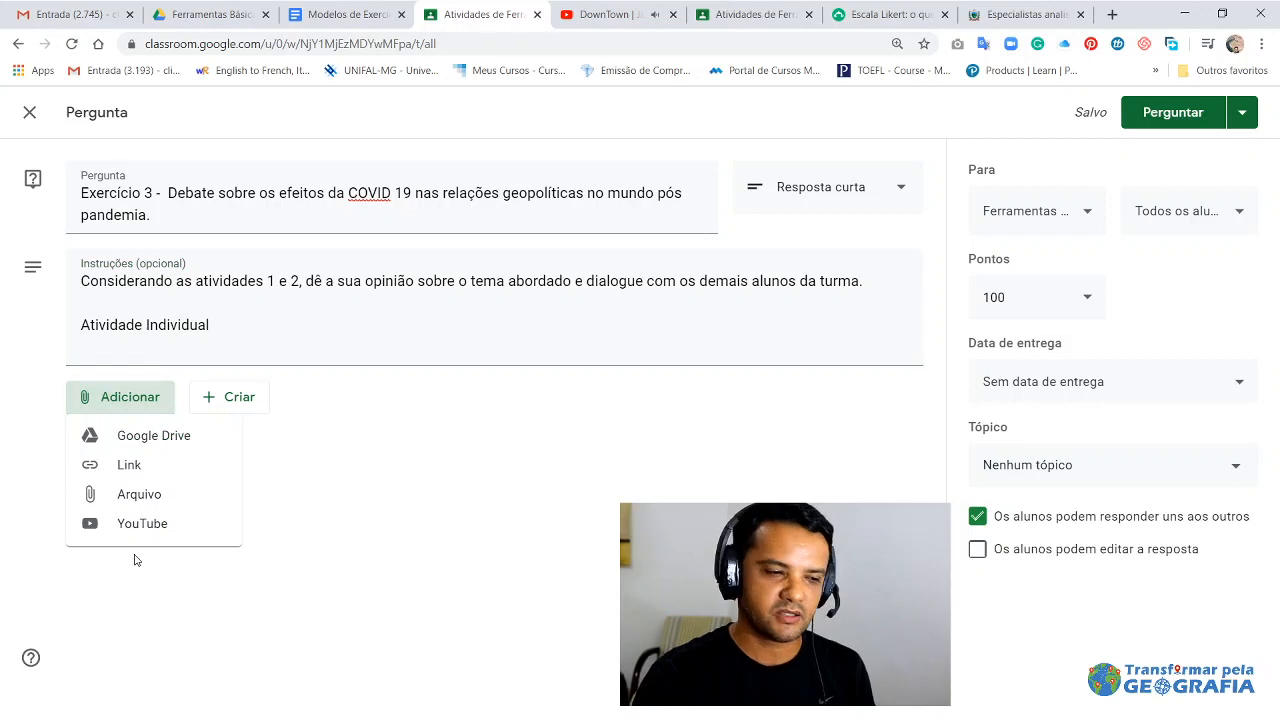
left_click(251, 402)
left_click(250, 410)
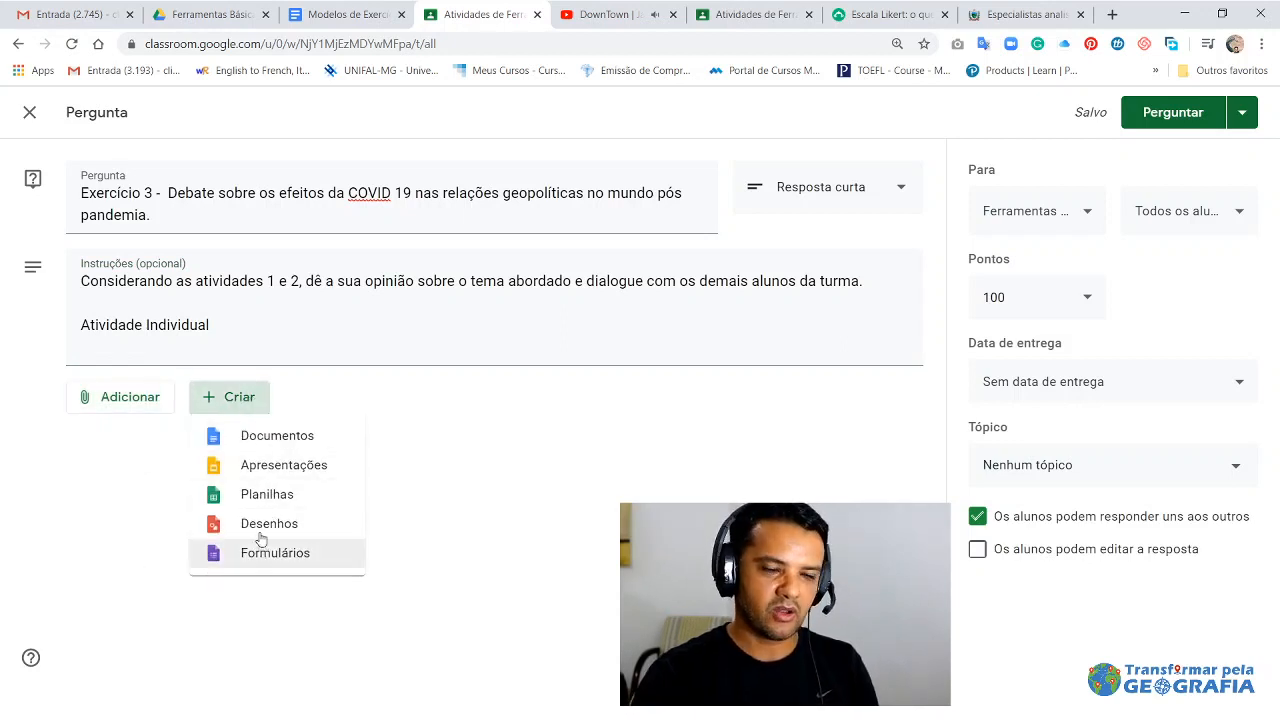
left_click(413, 411)
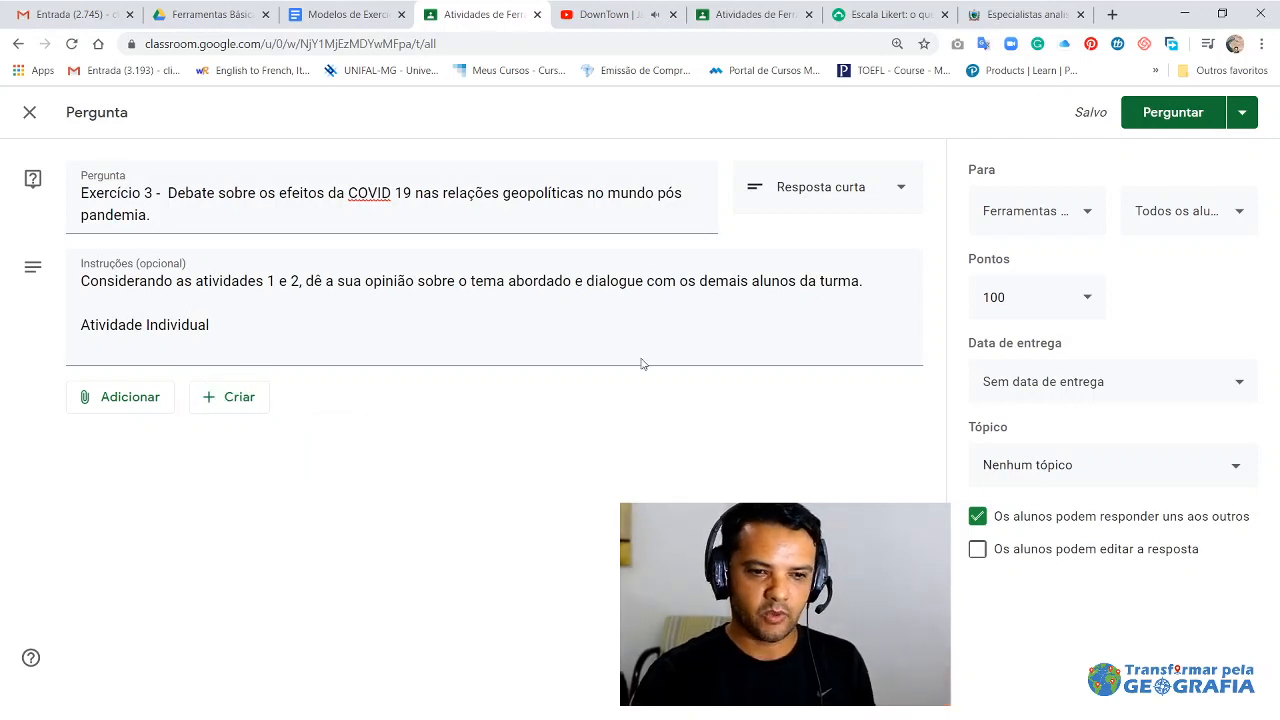
- Set the Exercício 3 question's grade value to 5 points
left_click(1089, 303)
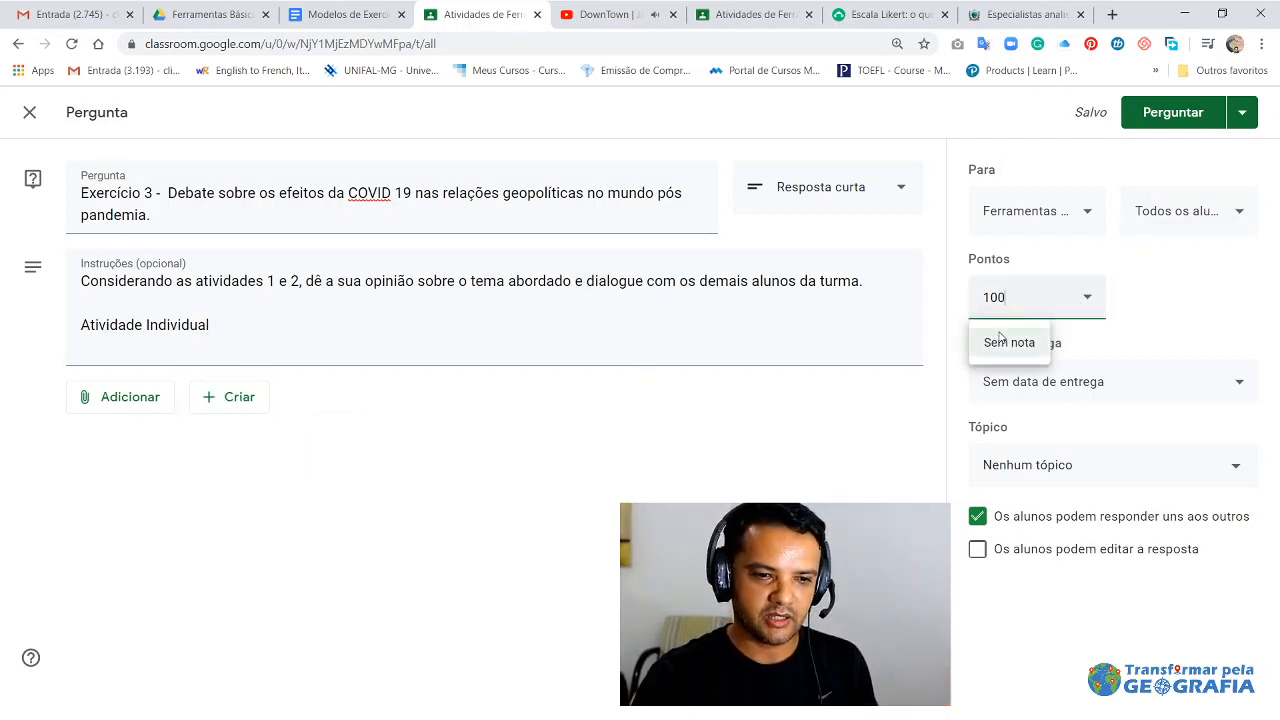
left_click_drag(1006, 297, 940, 301)
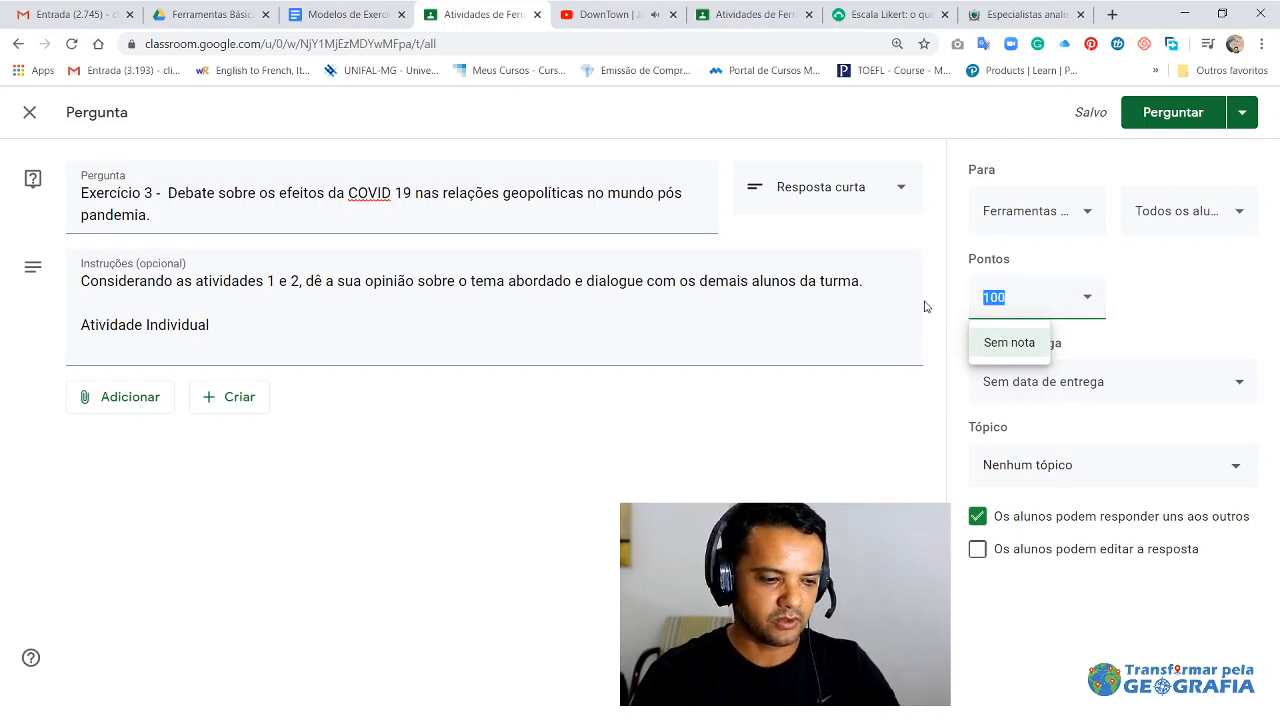
type("5")
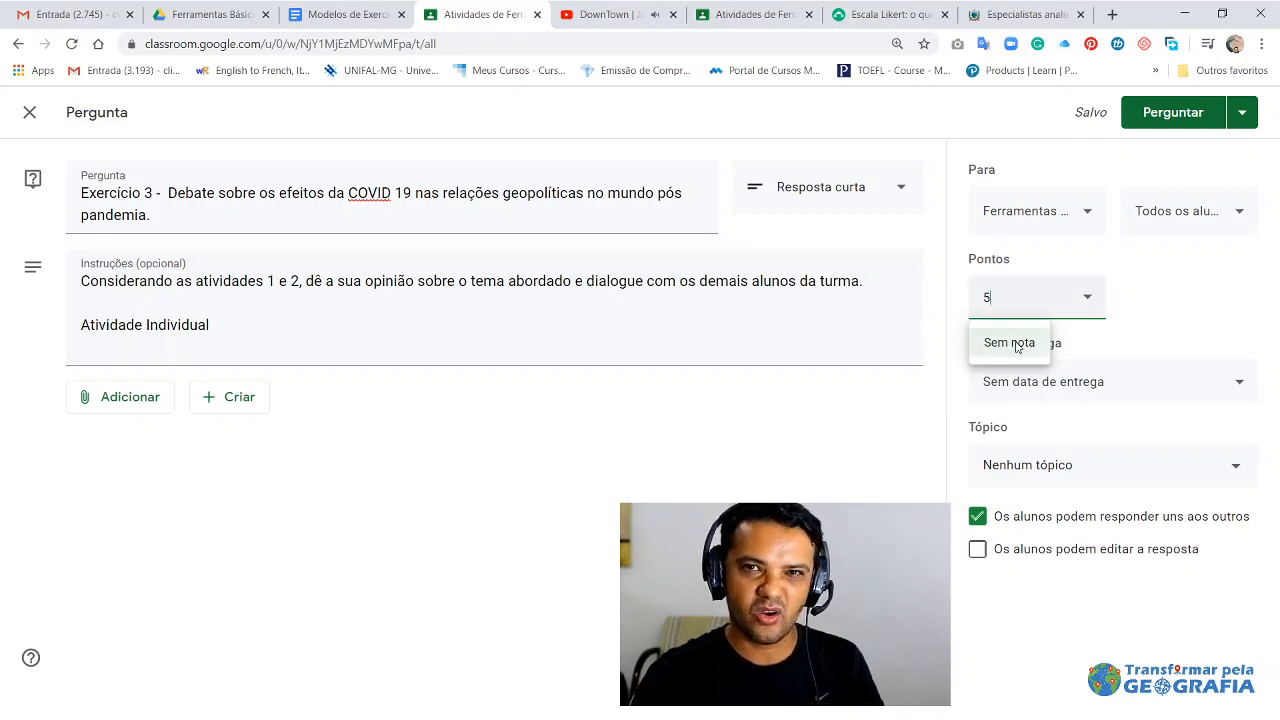
left_click(1171, 303)
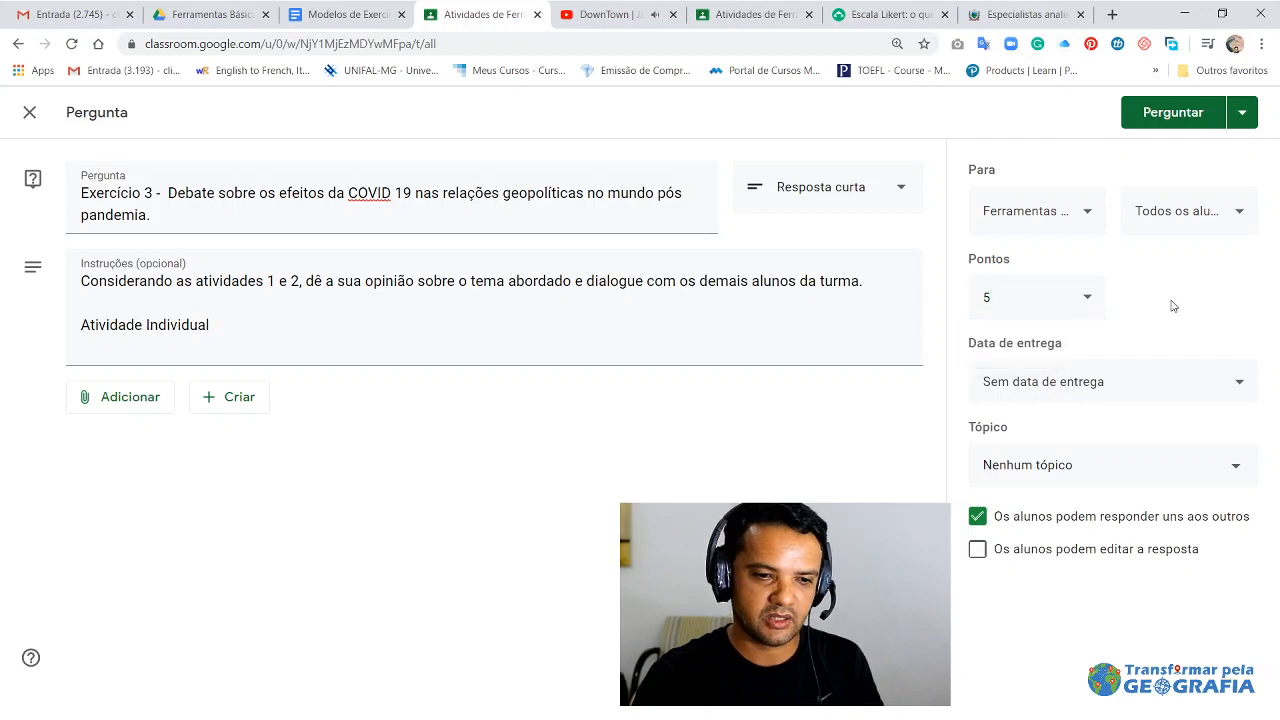
- Set the Exercício 3 question's due date to 31 May 2020, with no time
left_click(1126, 391)
left_click(1088, 450)
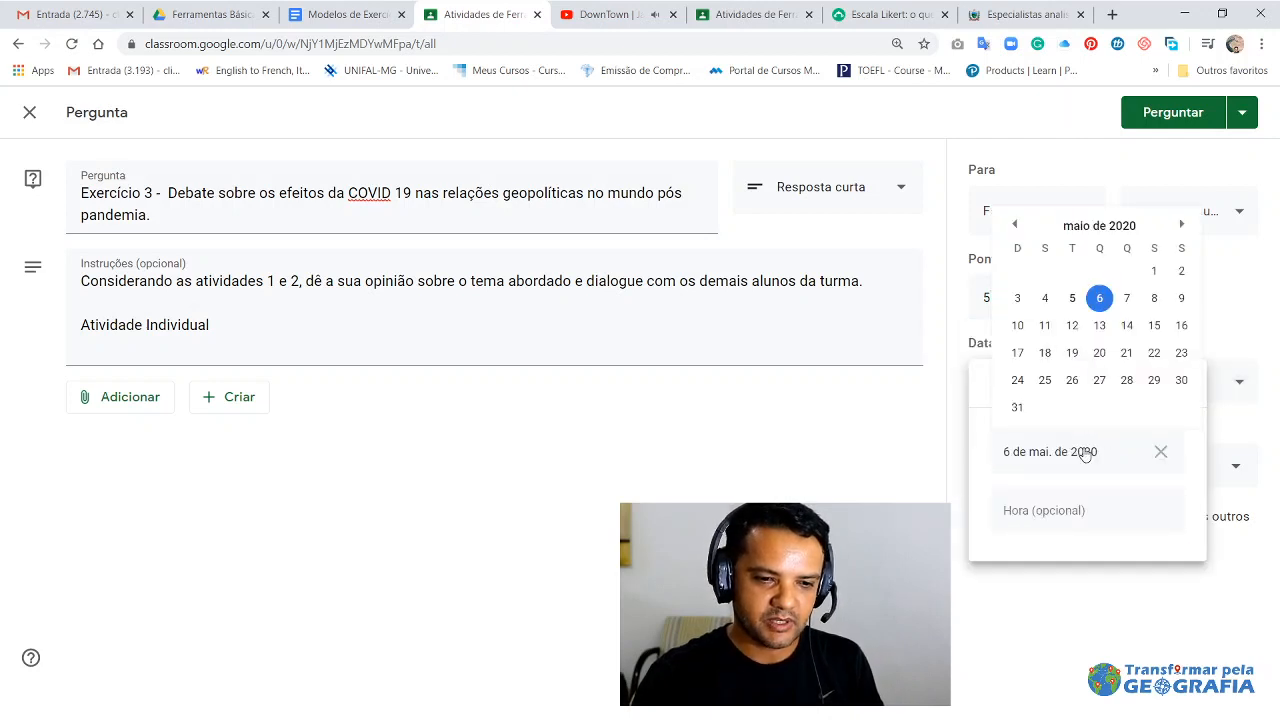
left_click(1045, 383)
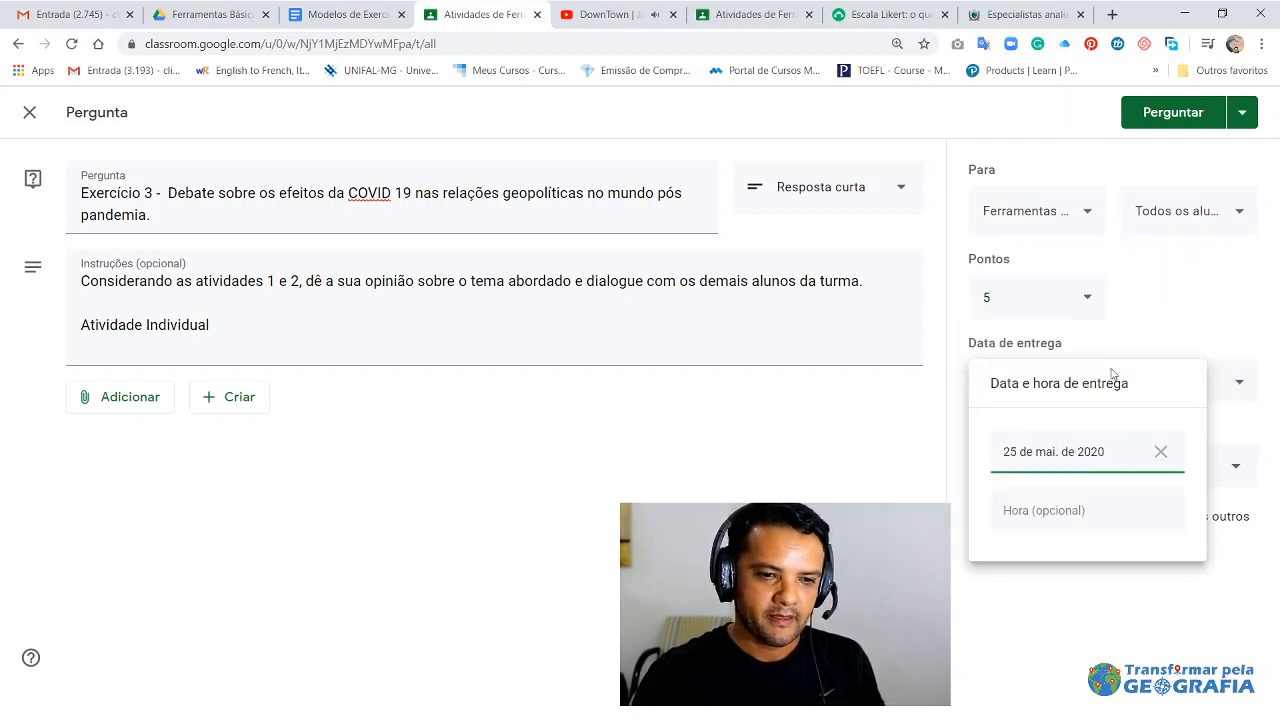
left_click(1115, 455)
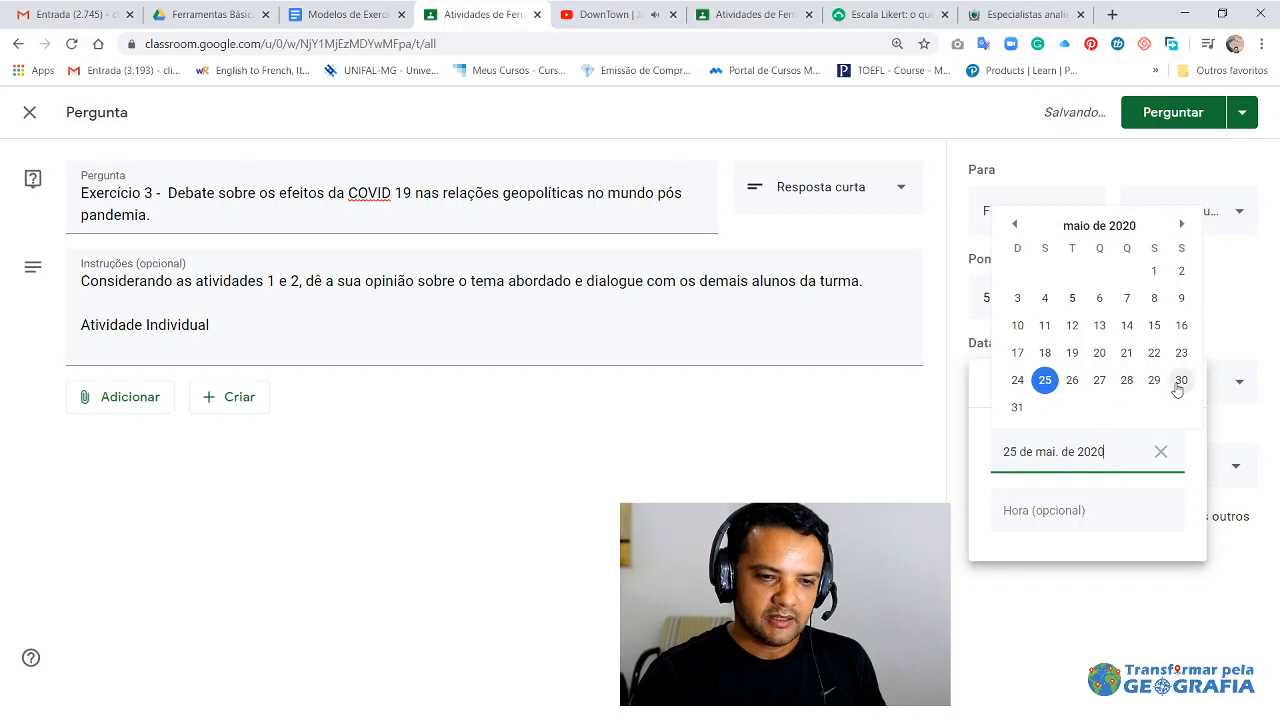
left_click(1019, 409)
left_click(1140, 265)
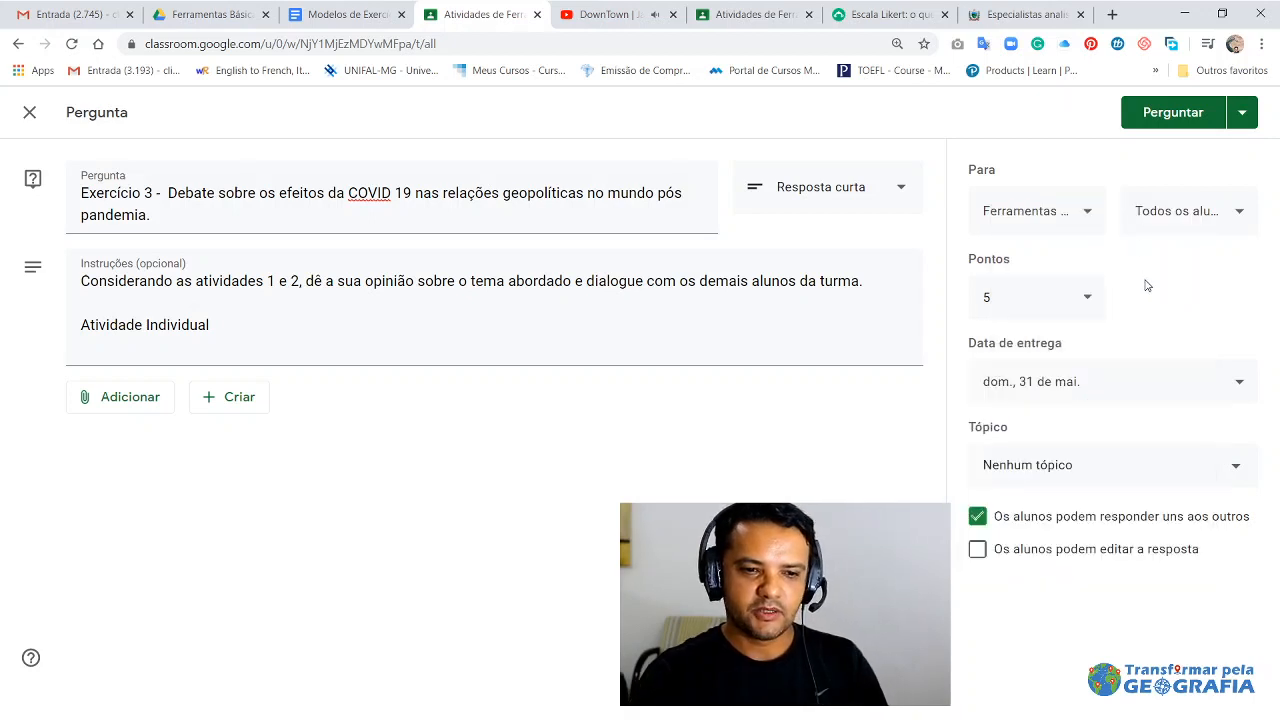
- Assign the Exercício 3 question to the topic AVALIAÇÕES and publish it to the class
left_click(1120, 483)
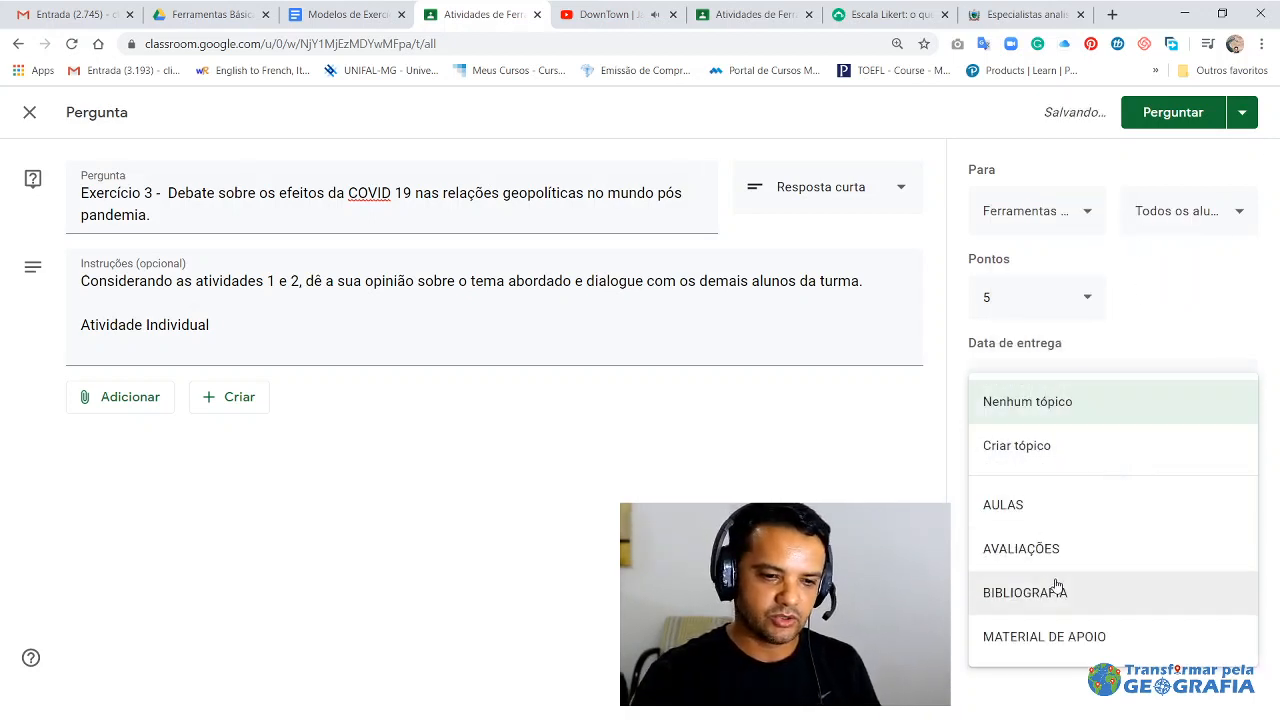
left_click(1058, 549)
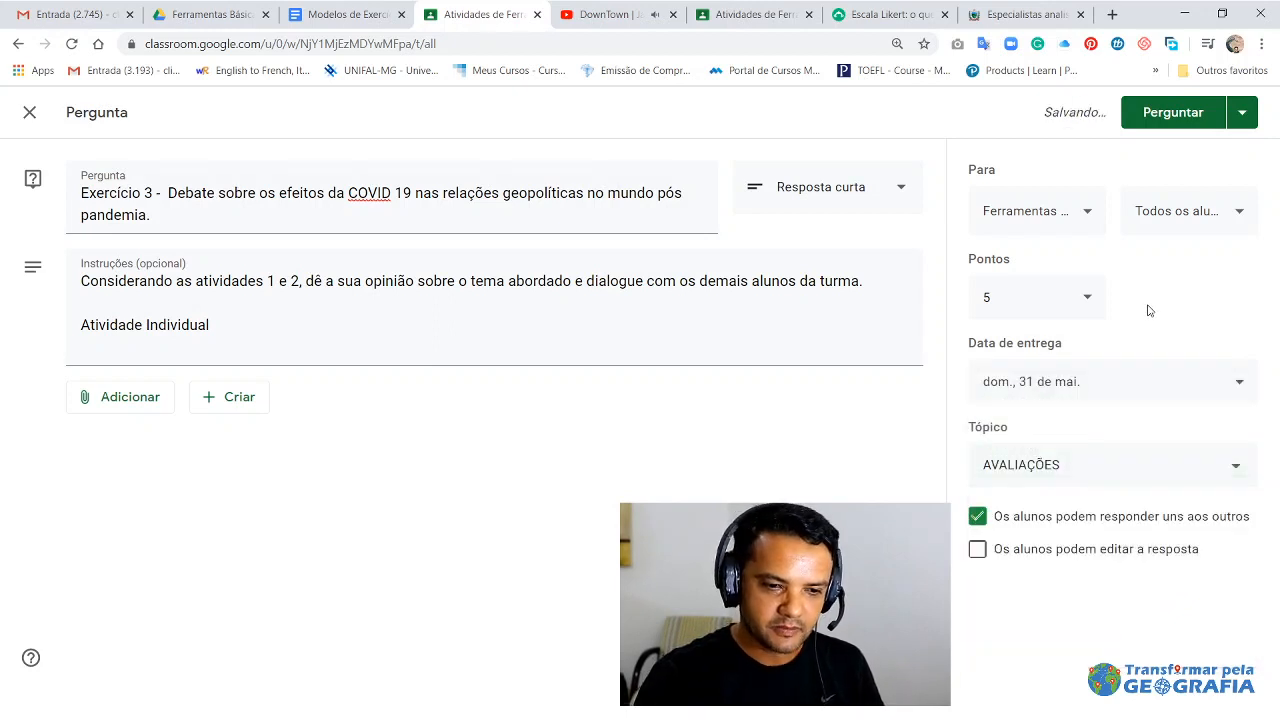
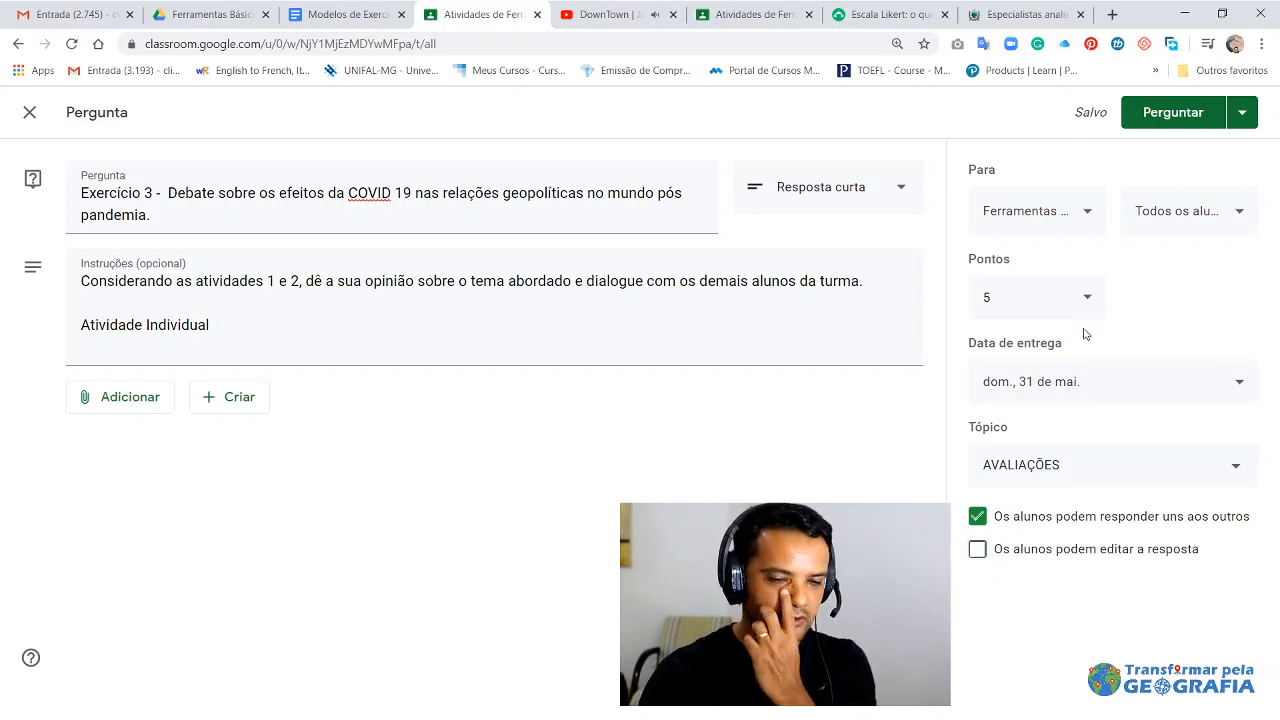
left_click(1176, 113)
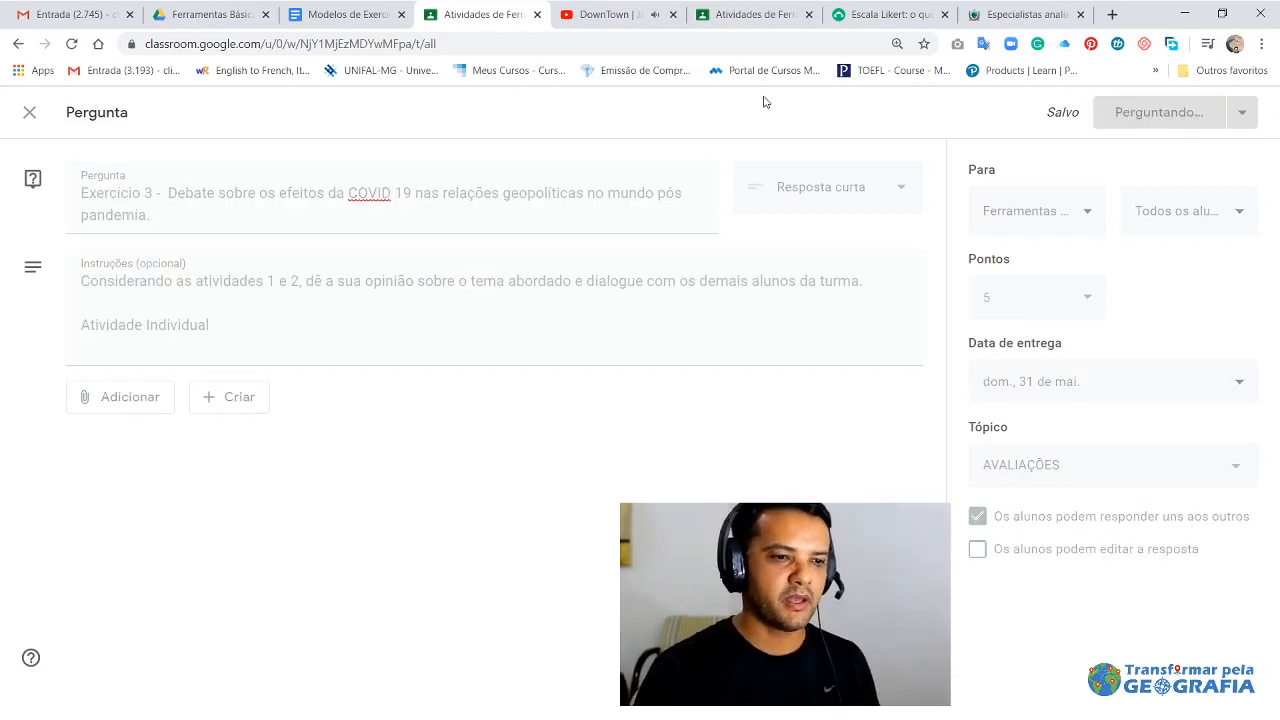
scroll(600, 460, "down", 3)
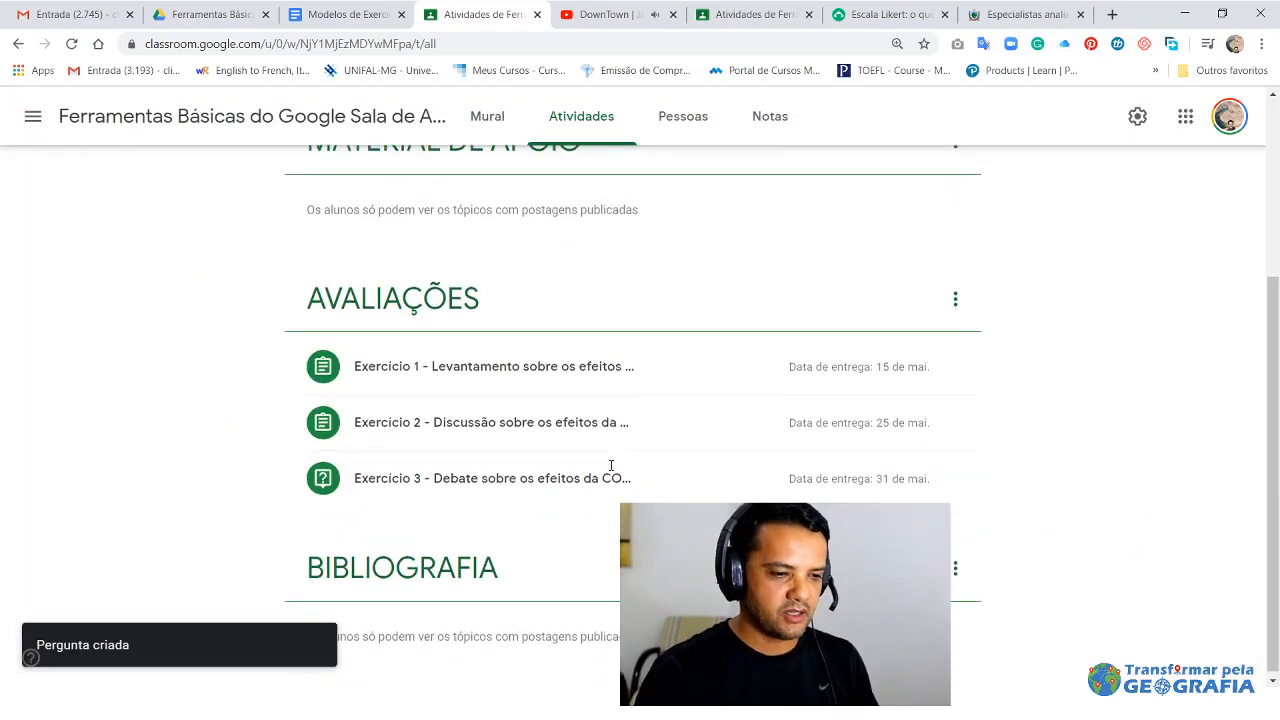
- Switch to the student's view of the class and review the full Exercício 1 assignment page
left_click(755, 16)
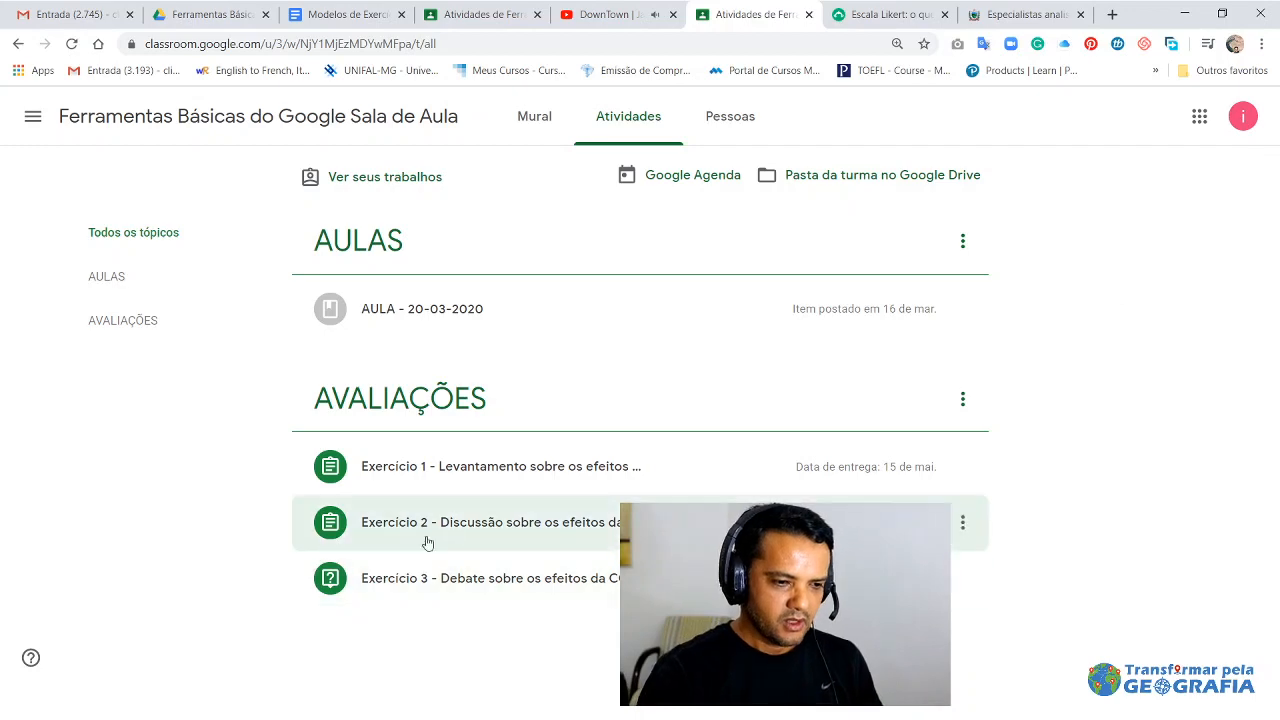
left_click(479, 468)
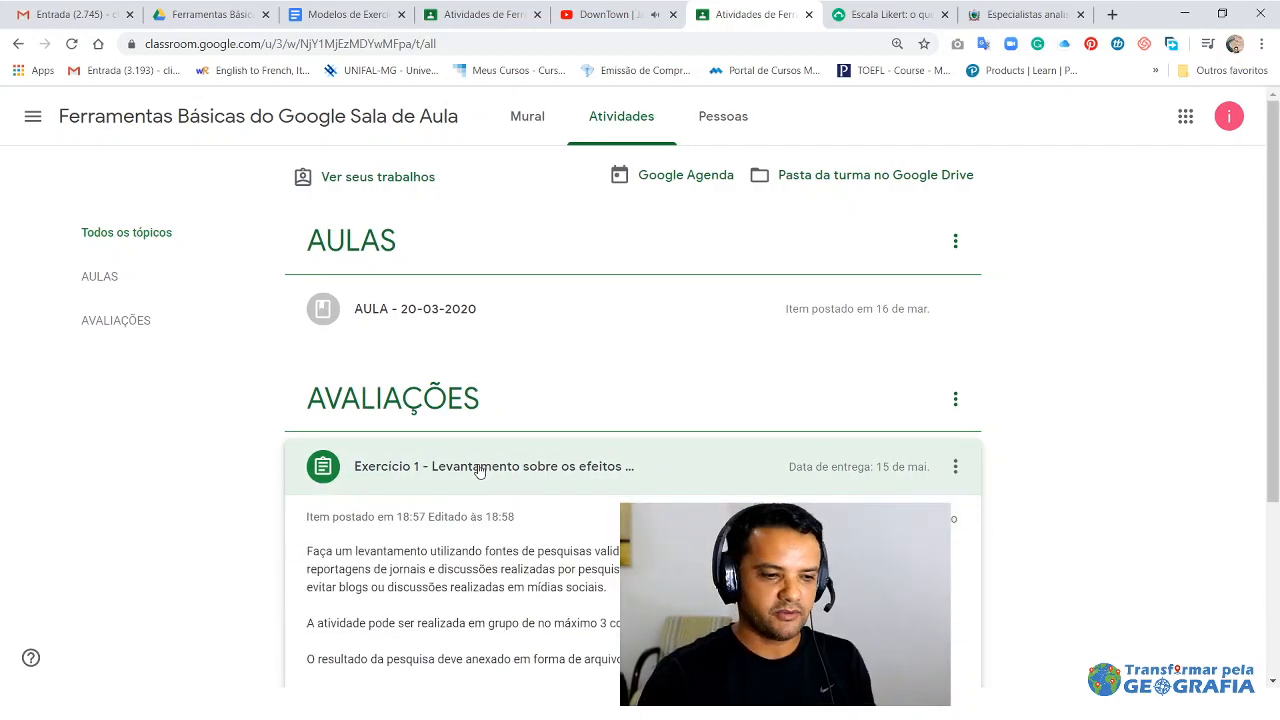
left_click(352, 512)
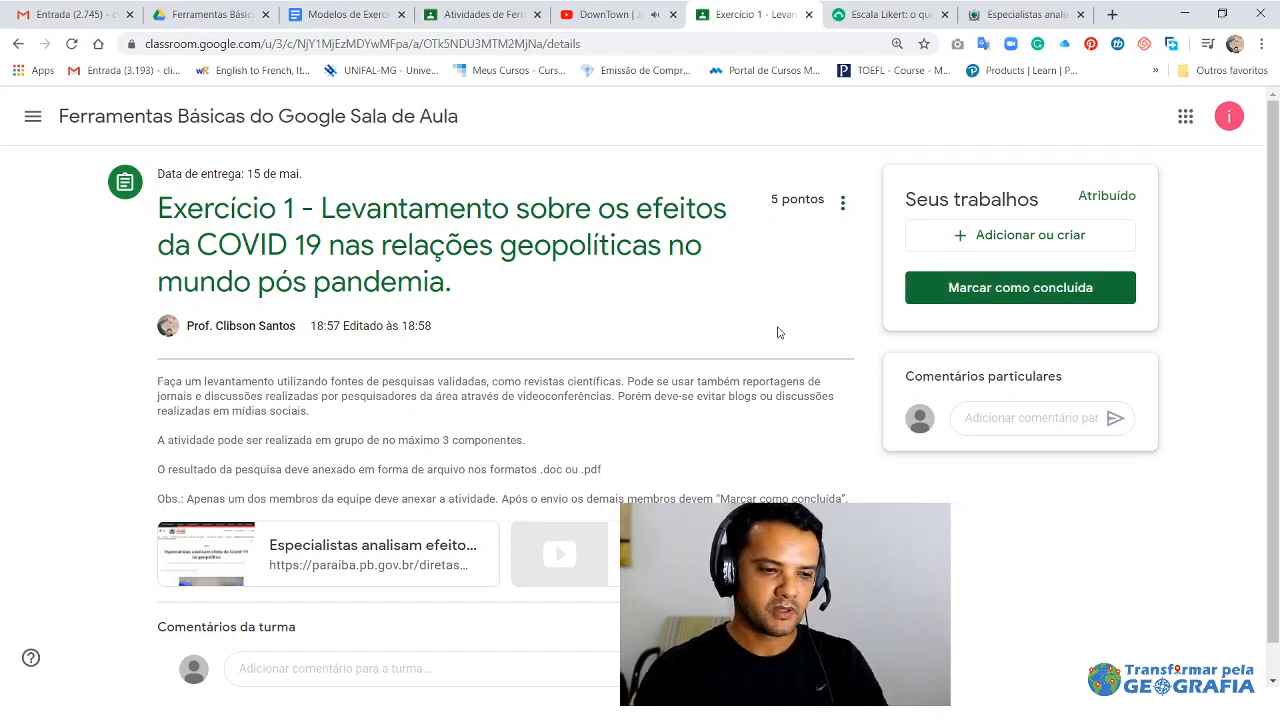
scroll(781, 334, "down", 1)
scroll(799, 343, "up", 1)
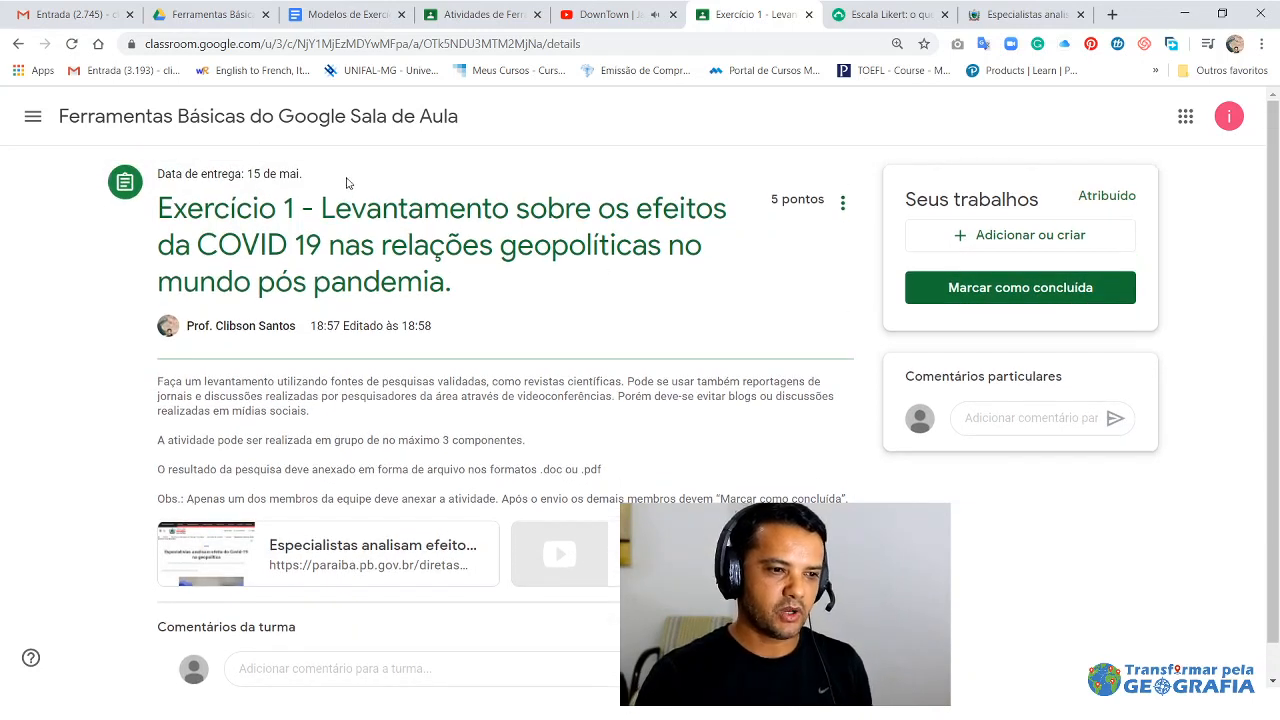
- Return to the student's activities list, view the Exercício 2 assignment and open its attached Google Form
left_click(302, 122)
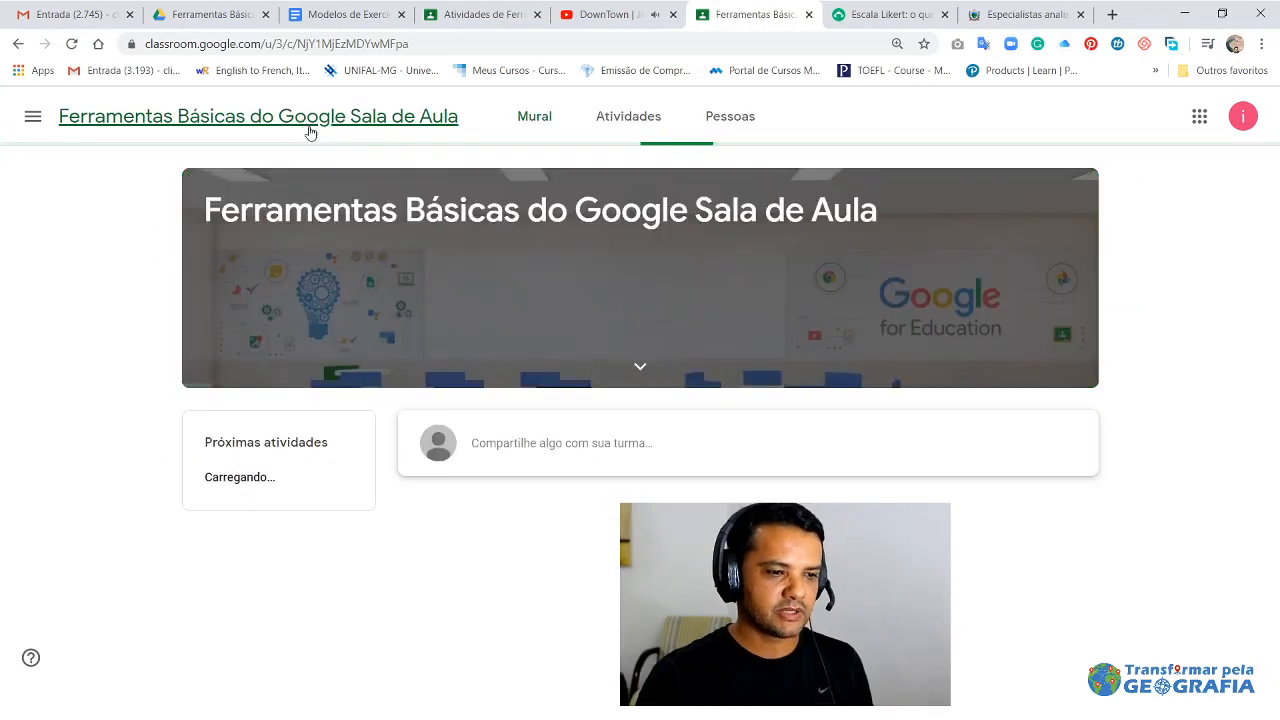
left_click(647, 121)
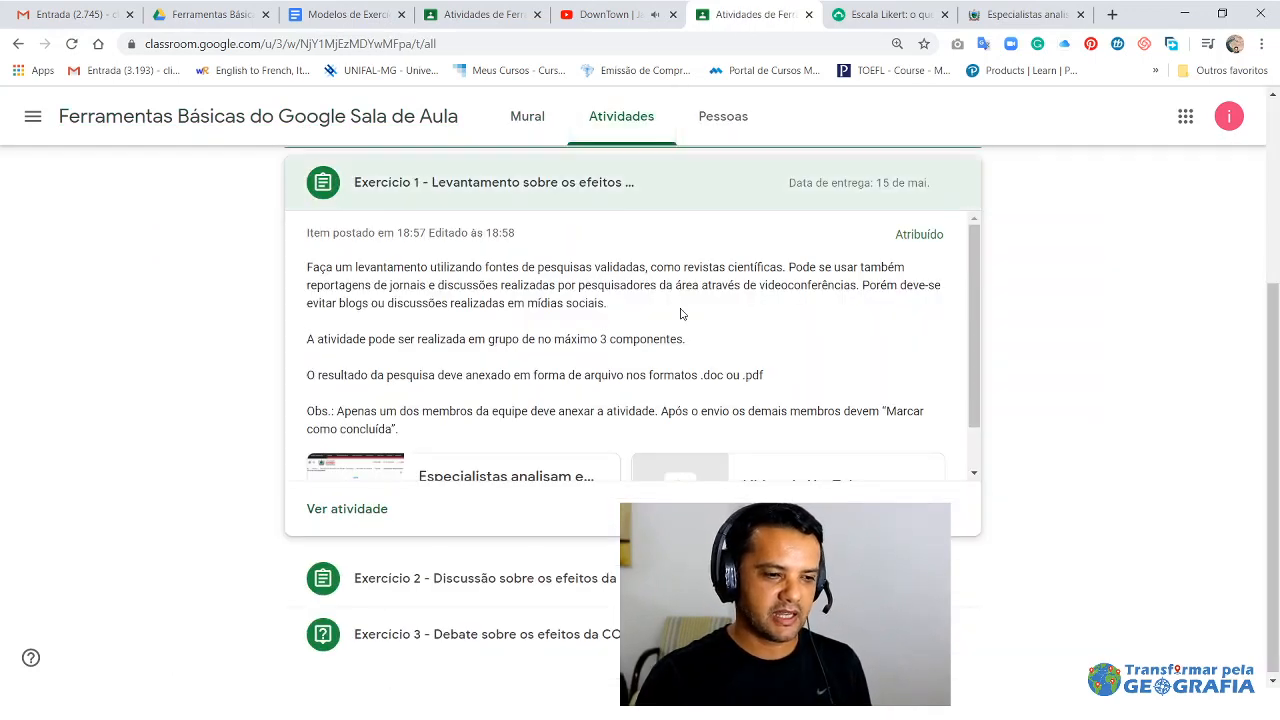
scroll(640, 330, "down", 1)
left_click(600, 580)
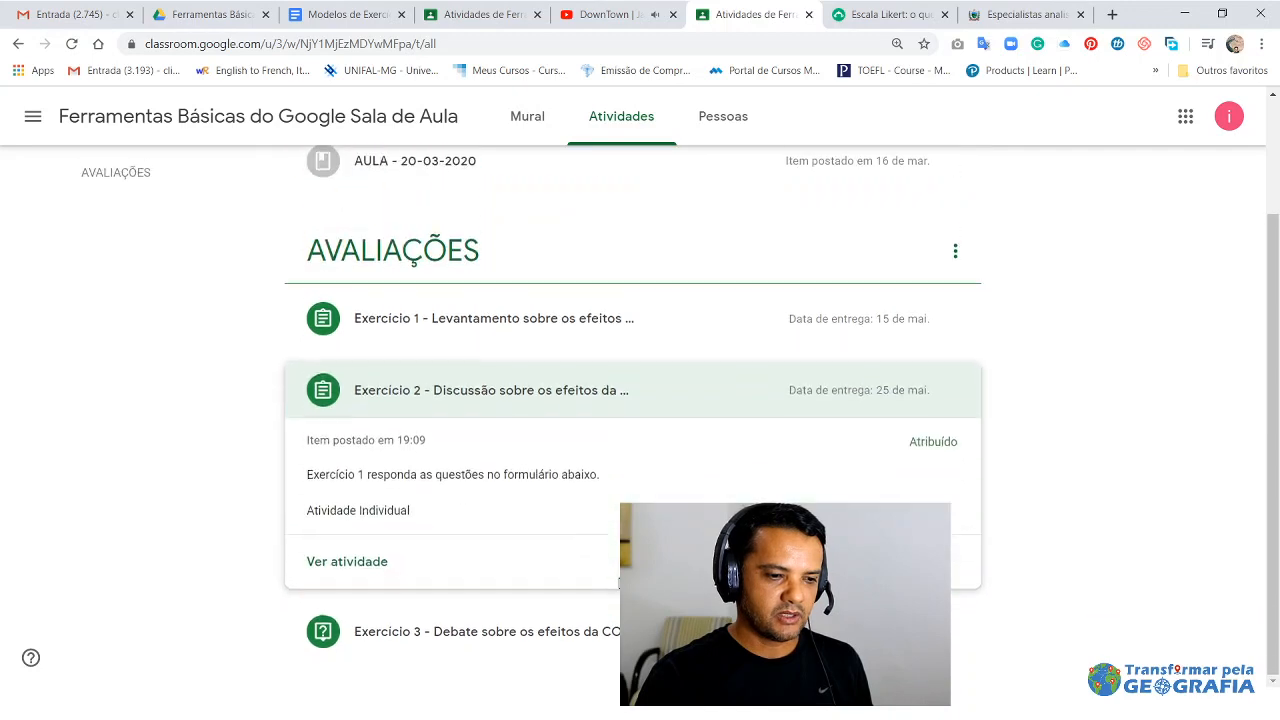
left_click(362, 573)
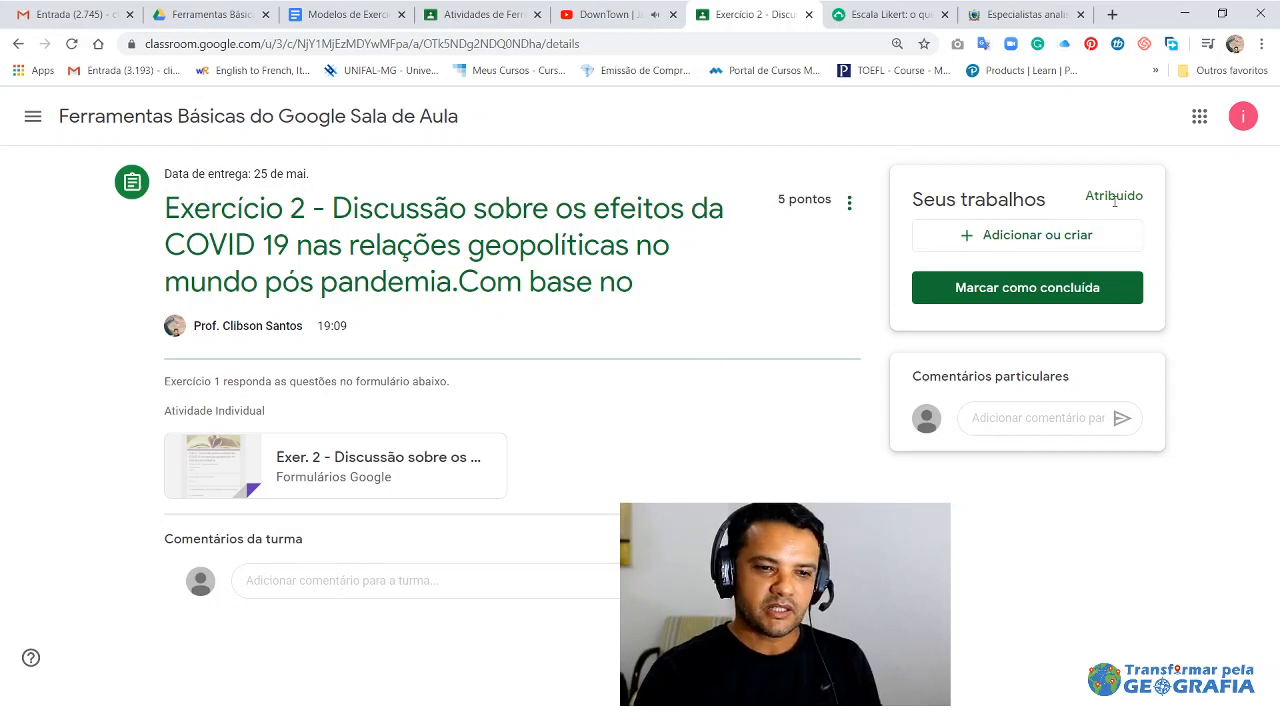
left_click(377, 469)
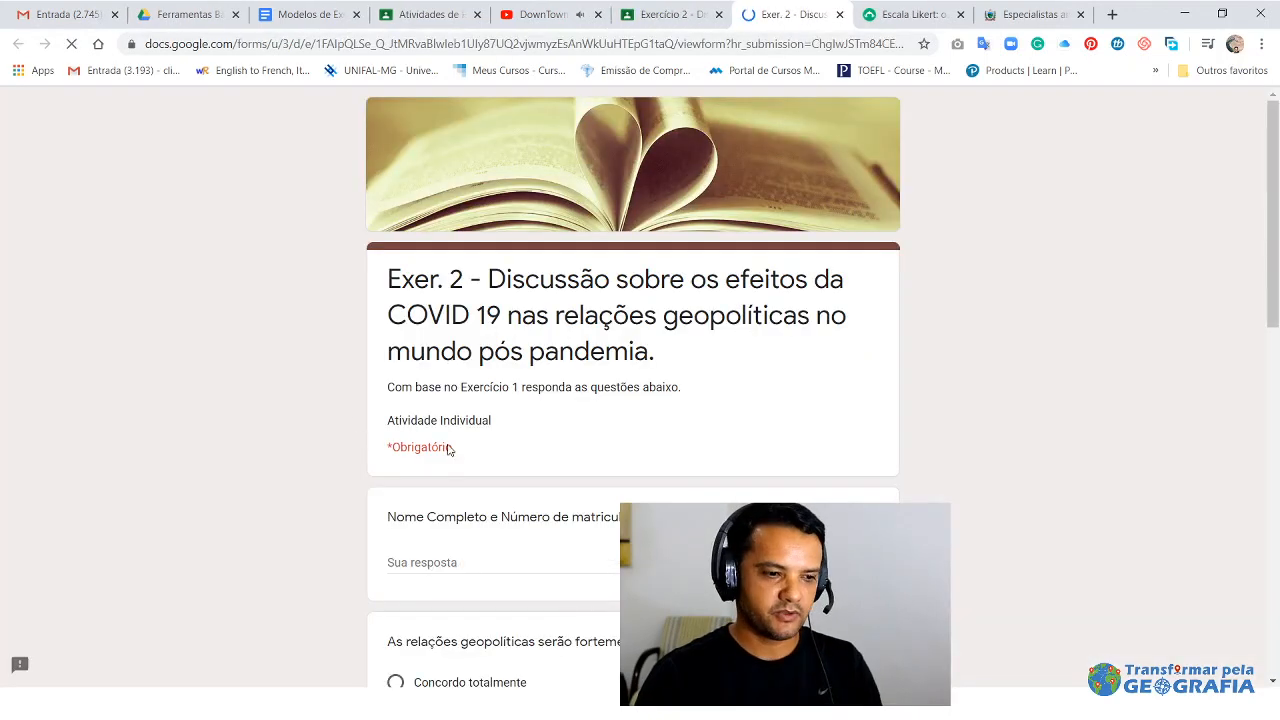
- Enter the student's name in the form and answer Concordo totalmente to the question on post-pandemic geopolitical relations
left_click(434, 557)
type("Clibson")
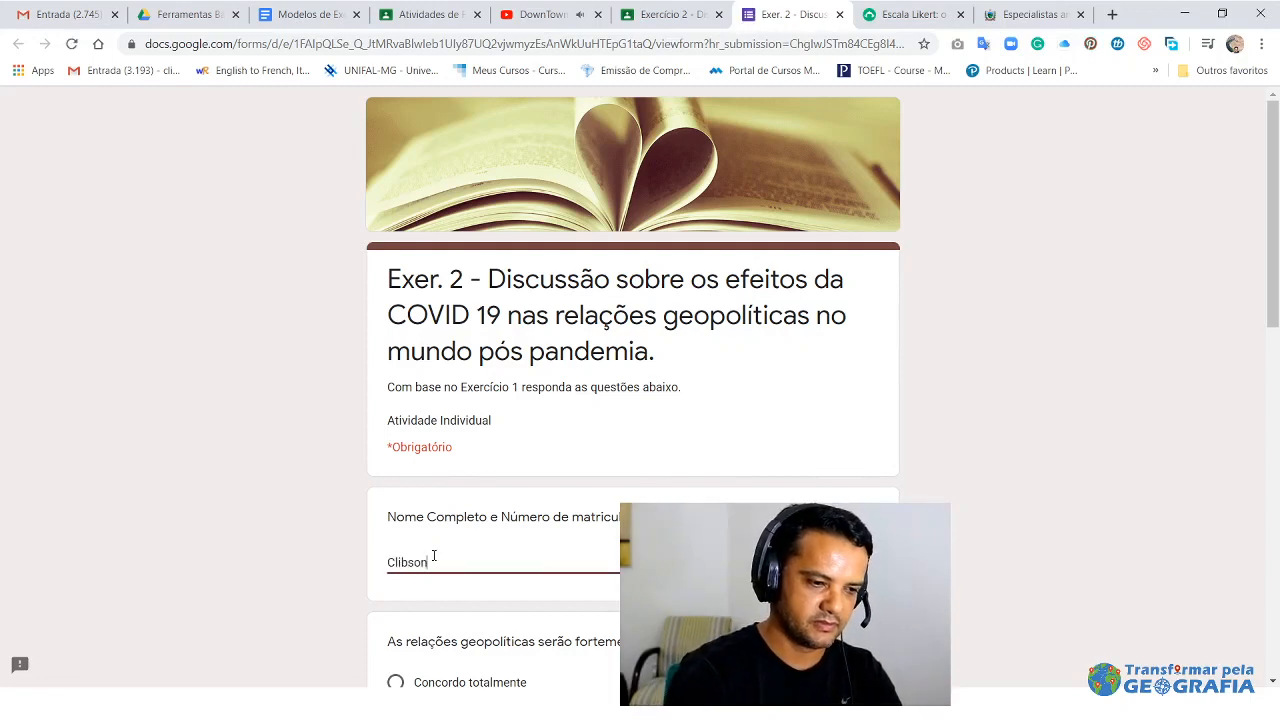
scroll(560, 564, "down", 1)
scroll(560, 564, "down", 3)
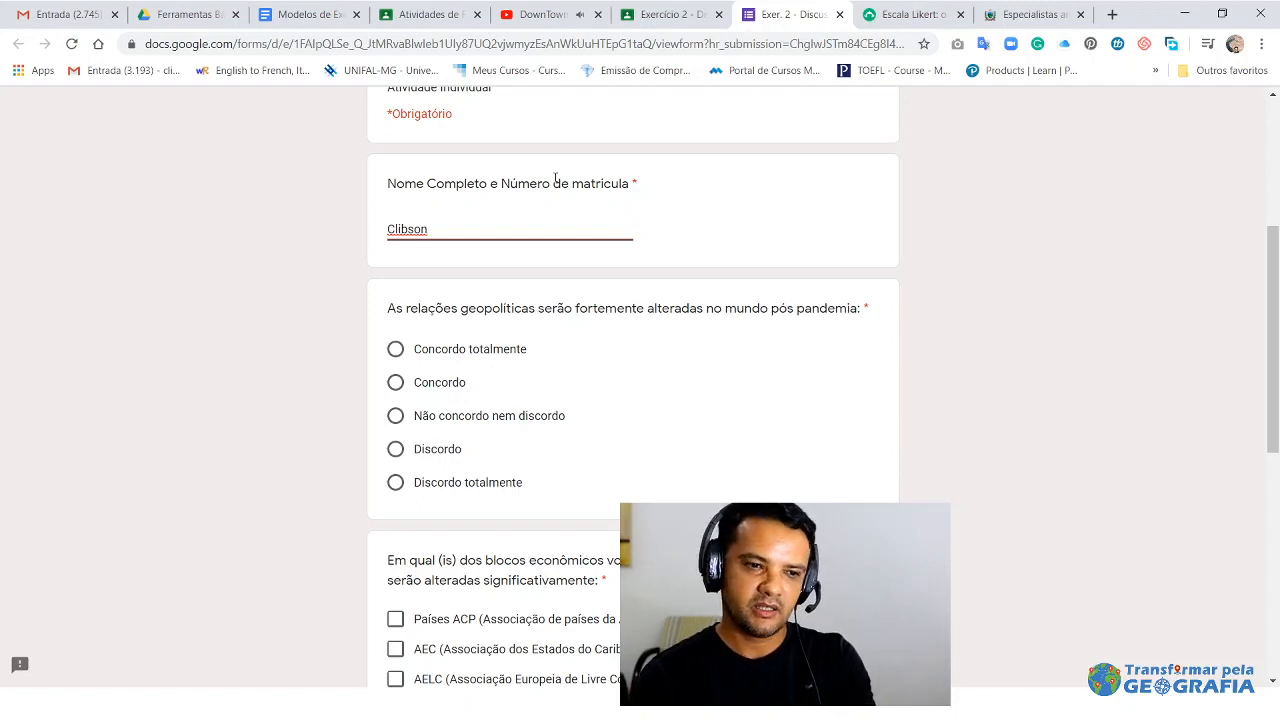
left_click(396, 348)
- Select AELC, APEC, CEA, CEEA and COMESA as the economic blocs whose geopolitical relations will change significantly
scroll(470, 350, "down", 4)
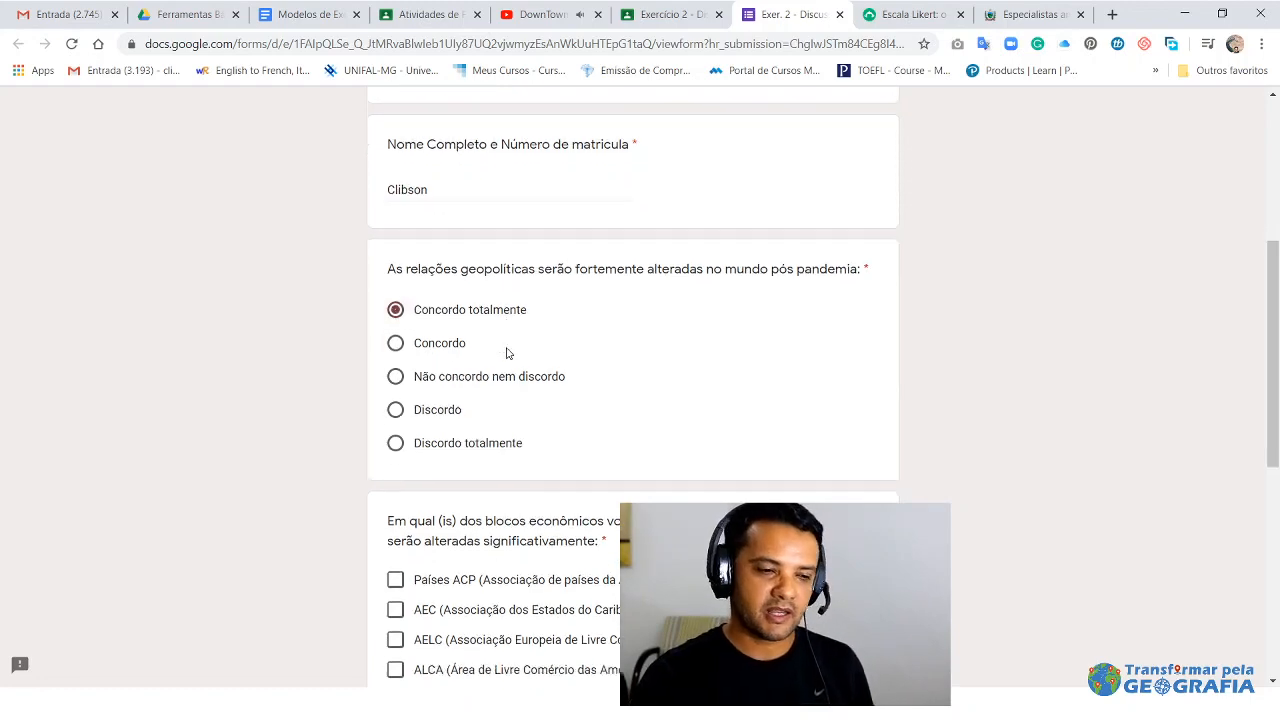
left_click(396, 263)
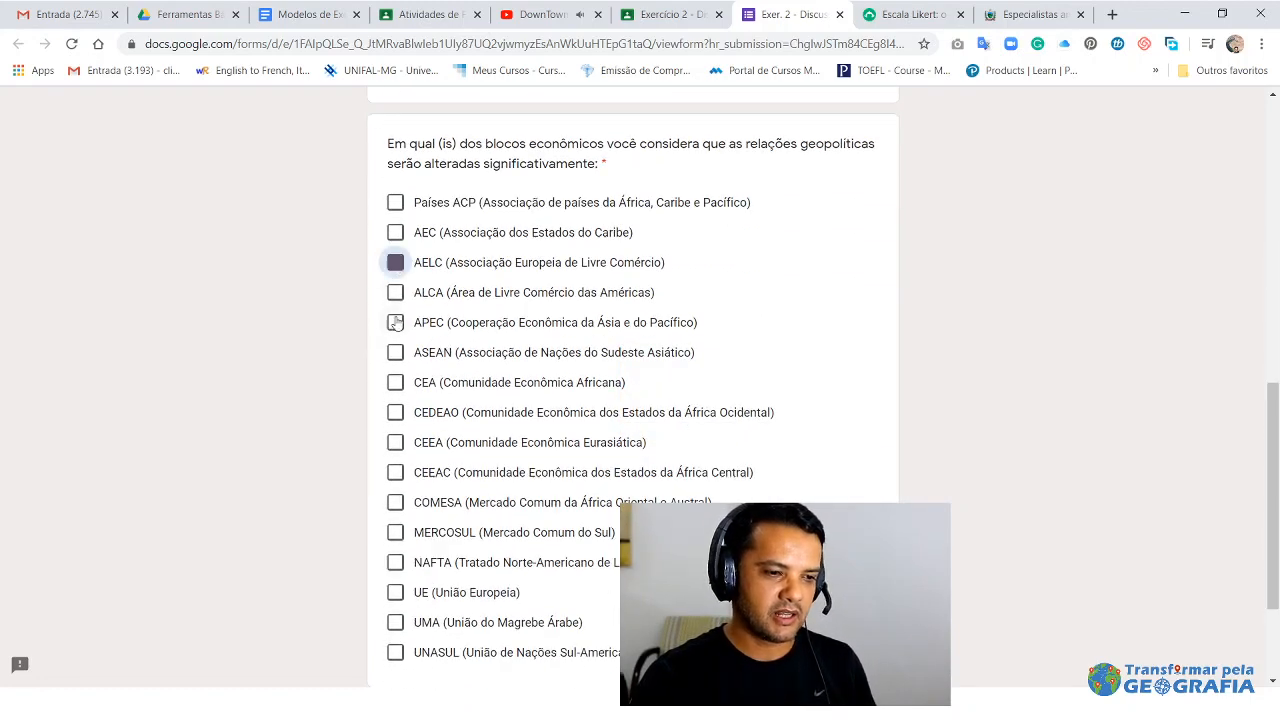
left_click(396, 323)
left_click(396, 383)
left_click(395, 441)
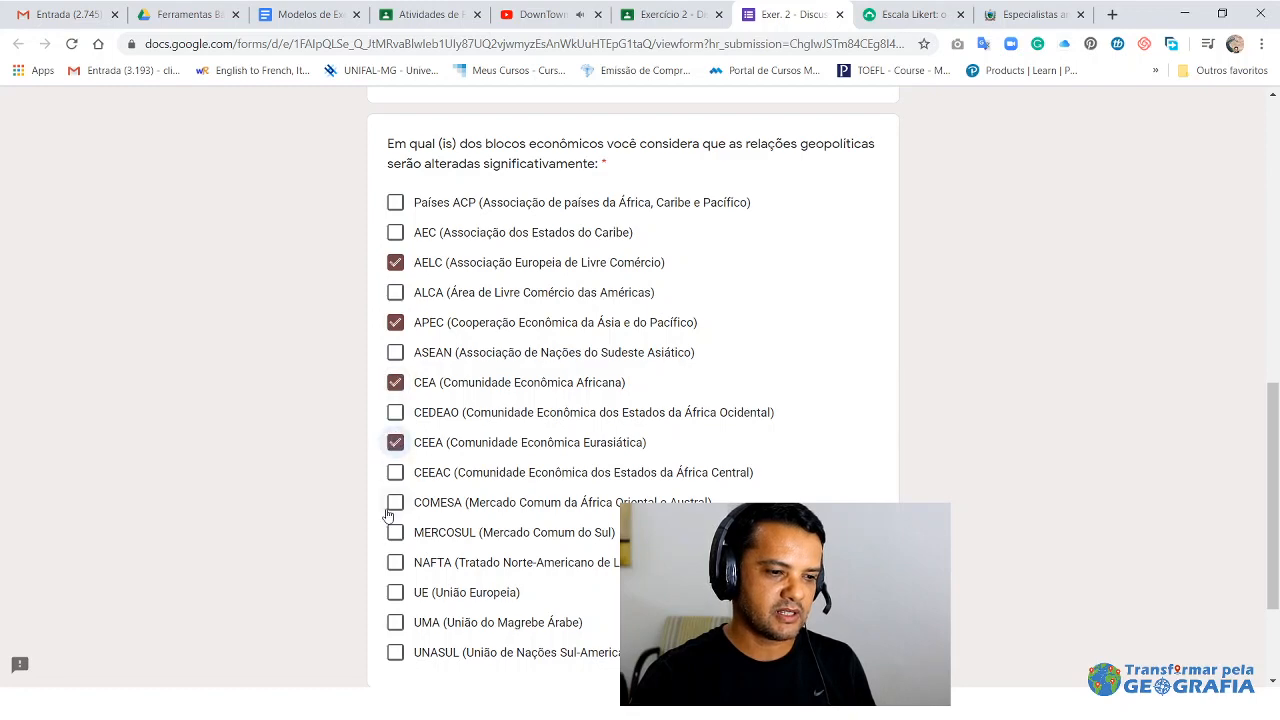
left_click(395, 502)
- Try the Concordo and Não concordo nem discordo answers to the geopolitical relations question, and reselect Concordo totalmente
scroll(455, 432, "up", 4)
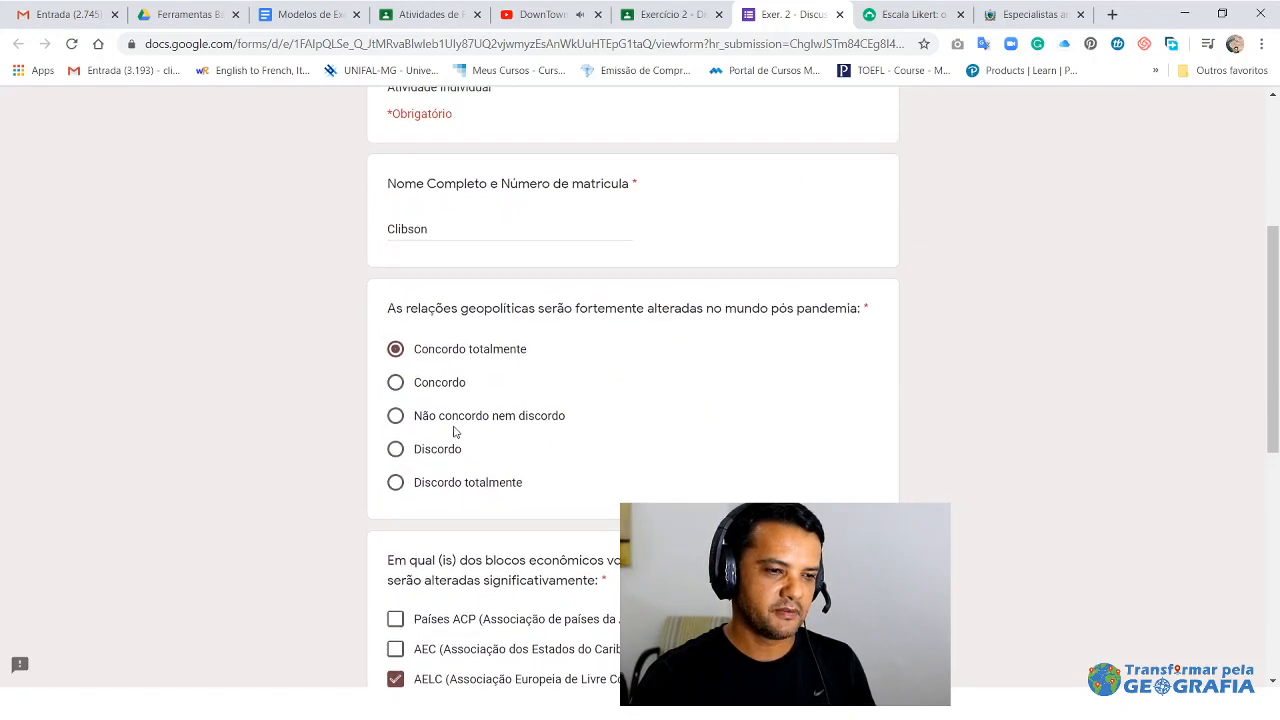
left_click(395, 383)
left_click(395, 416)
left_click(396, 349)
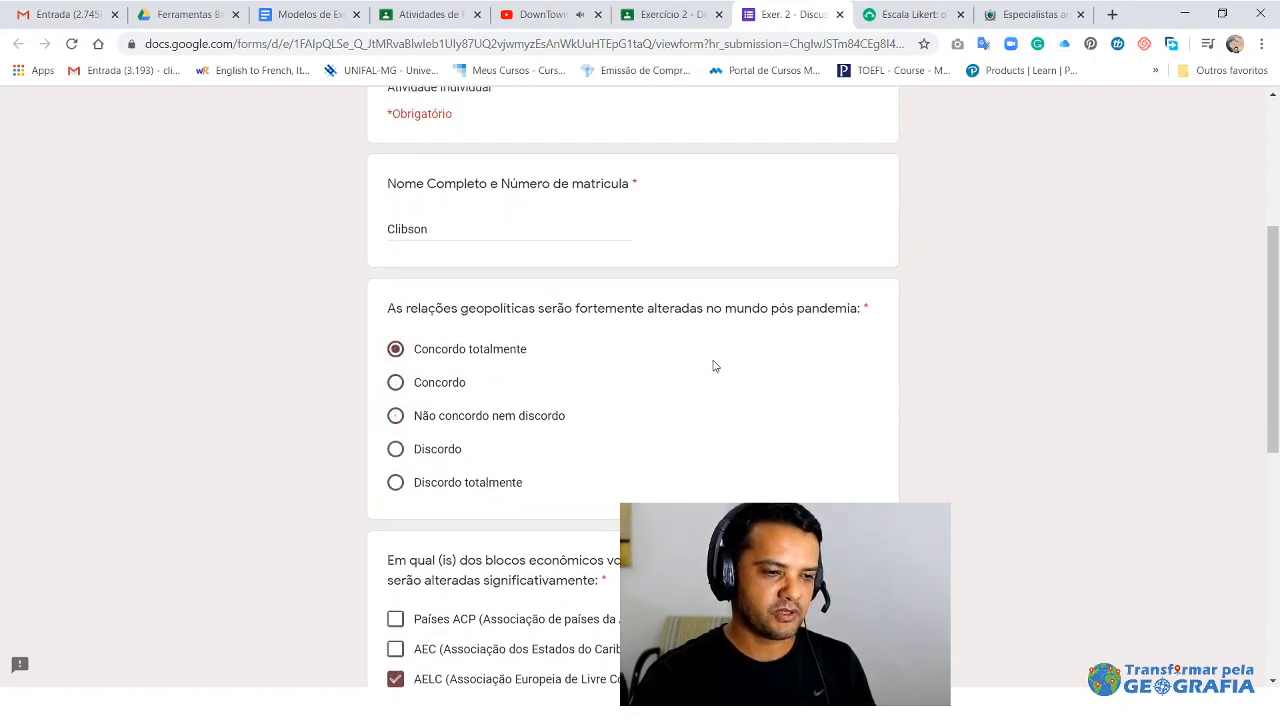
- Submit the Exer. 2 form response, close the form and return to the teacher's activities list
scroll(714, 366, "down", 6)
left_click(416, 548)
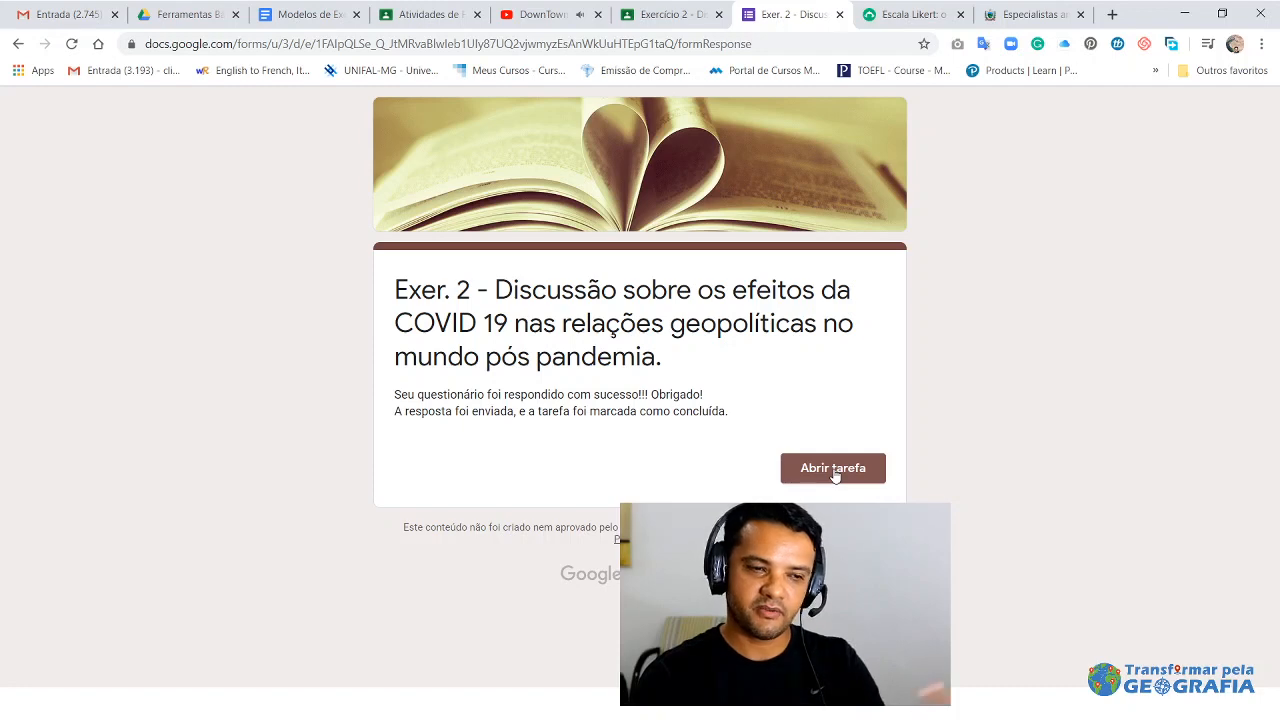
left_click(838, 15)
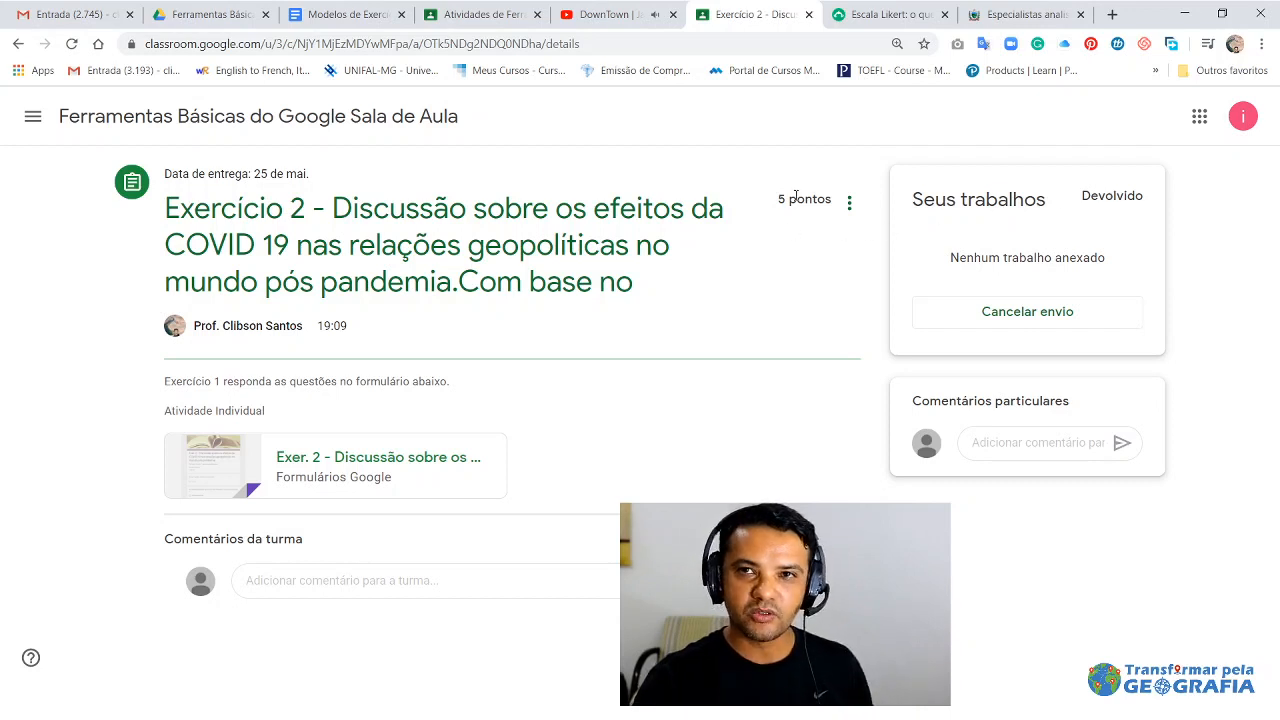
left_click(463, 14)
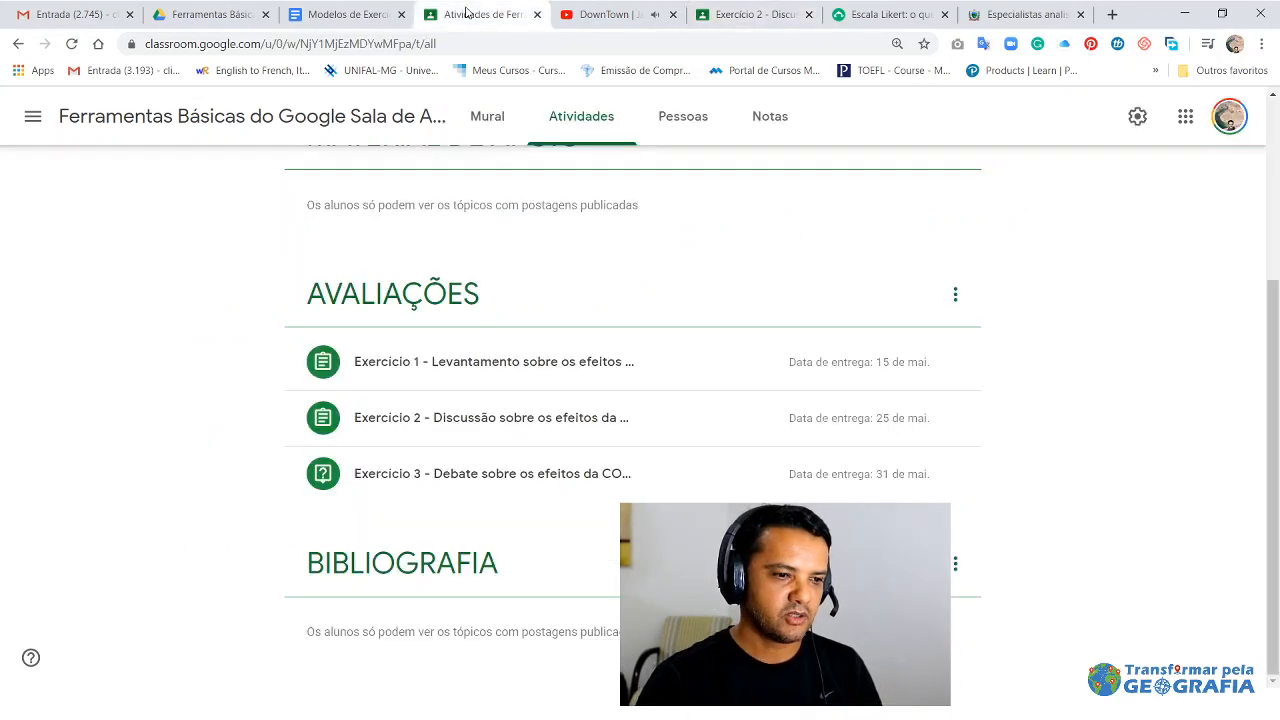
- Open the students' work for Exercício 2 and grade the submission that was handed in with 5 points
left_click(603, 420)
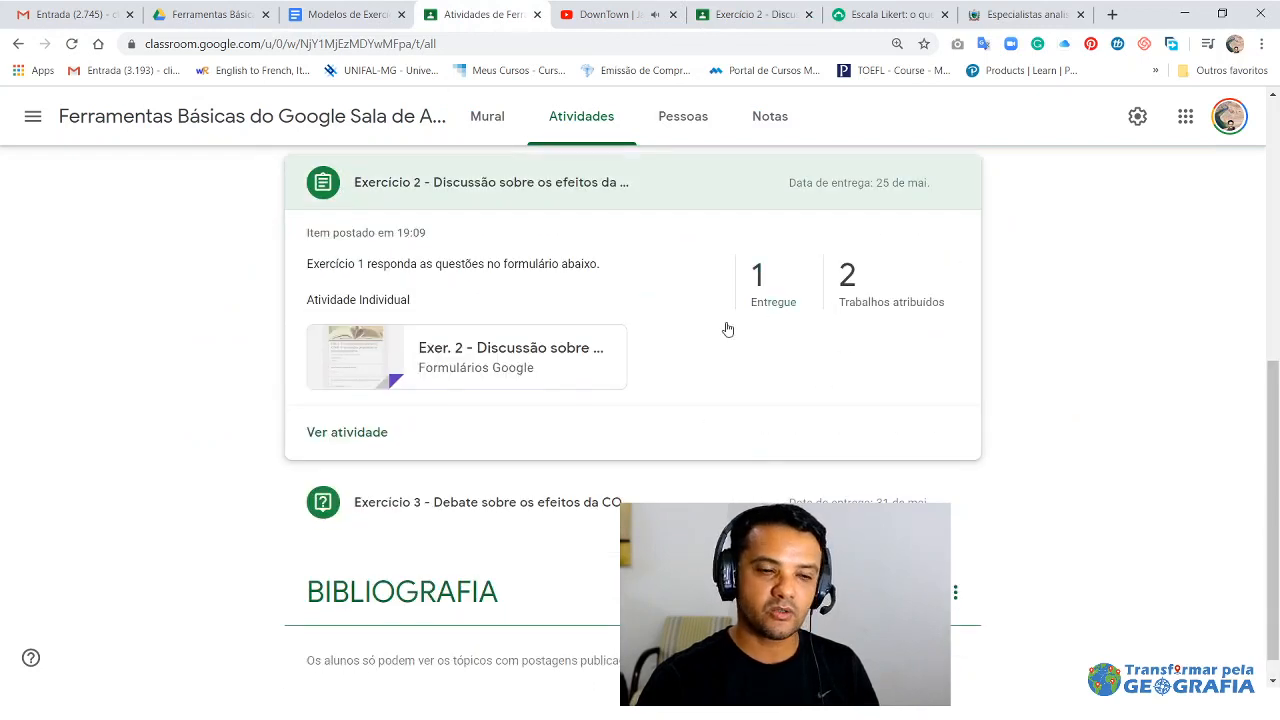
left_click(370, 432)
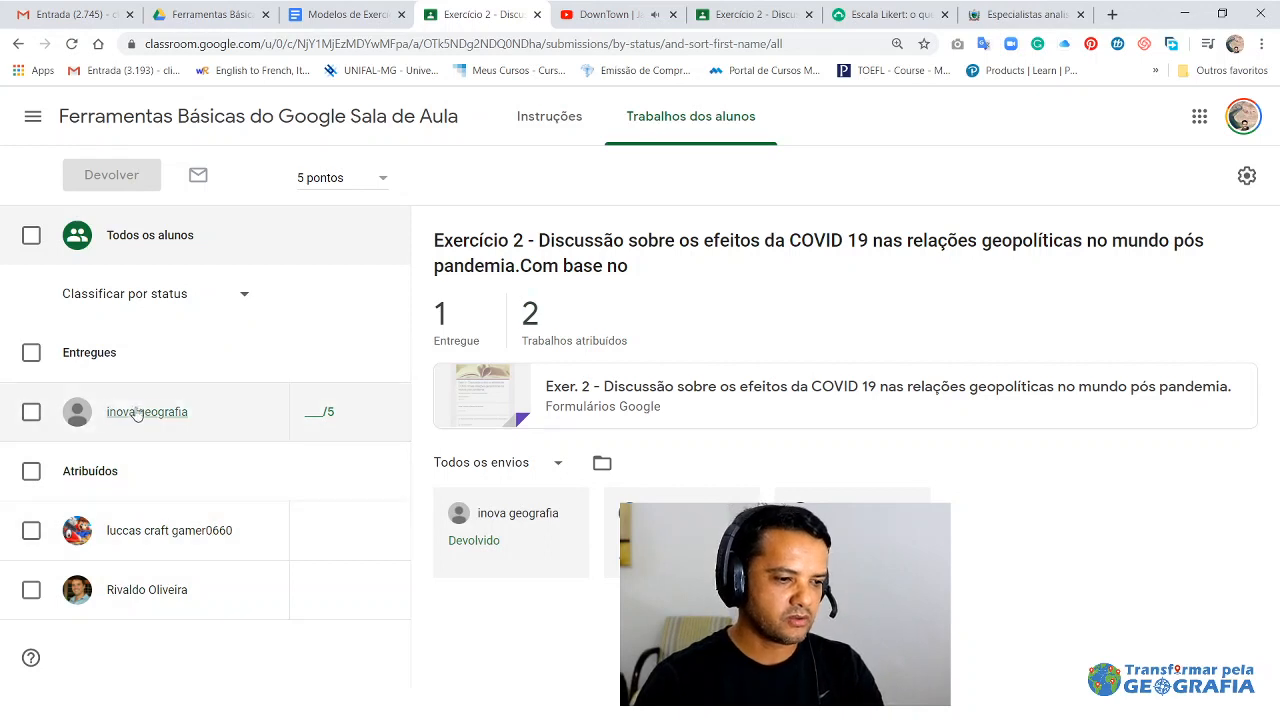
left_click(321, 411)
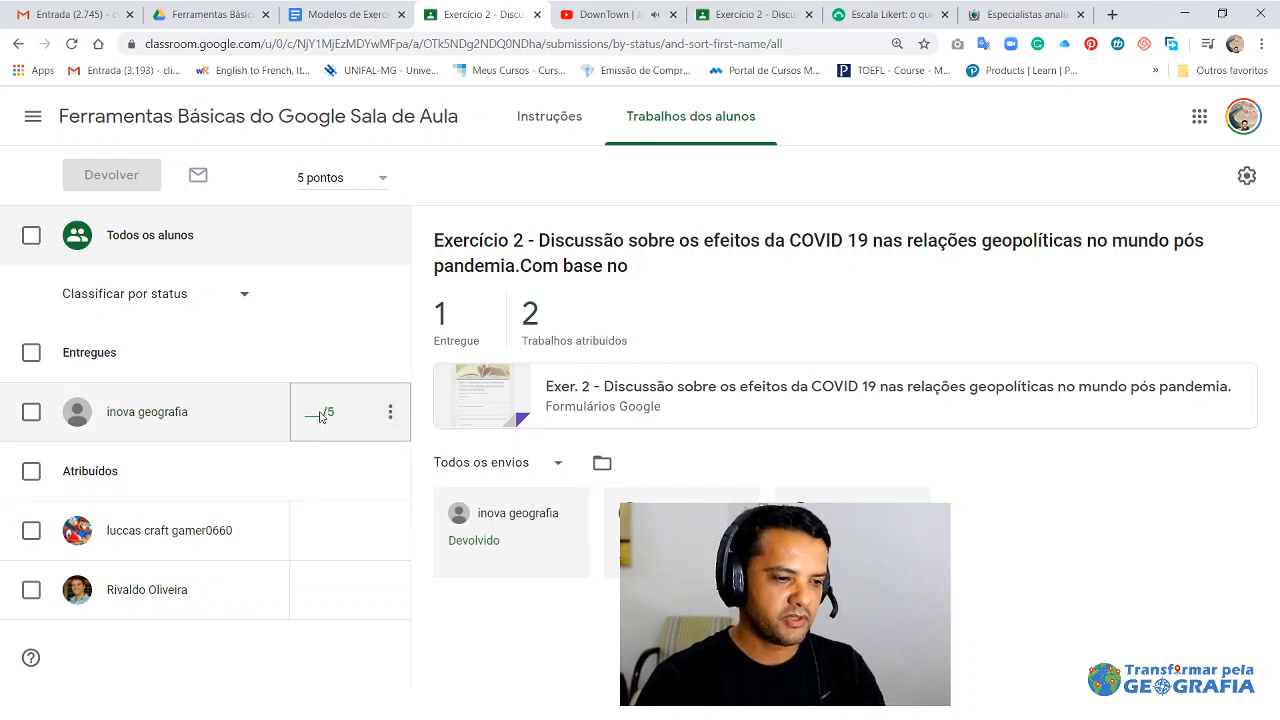
type("5")
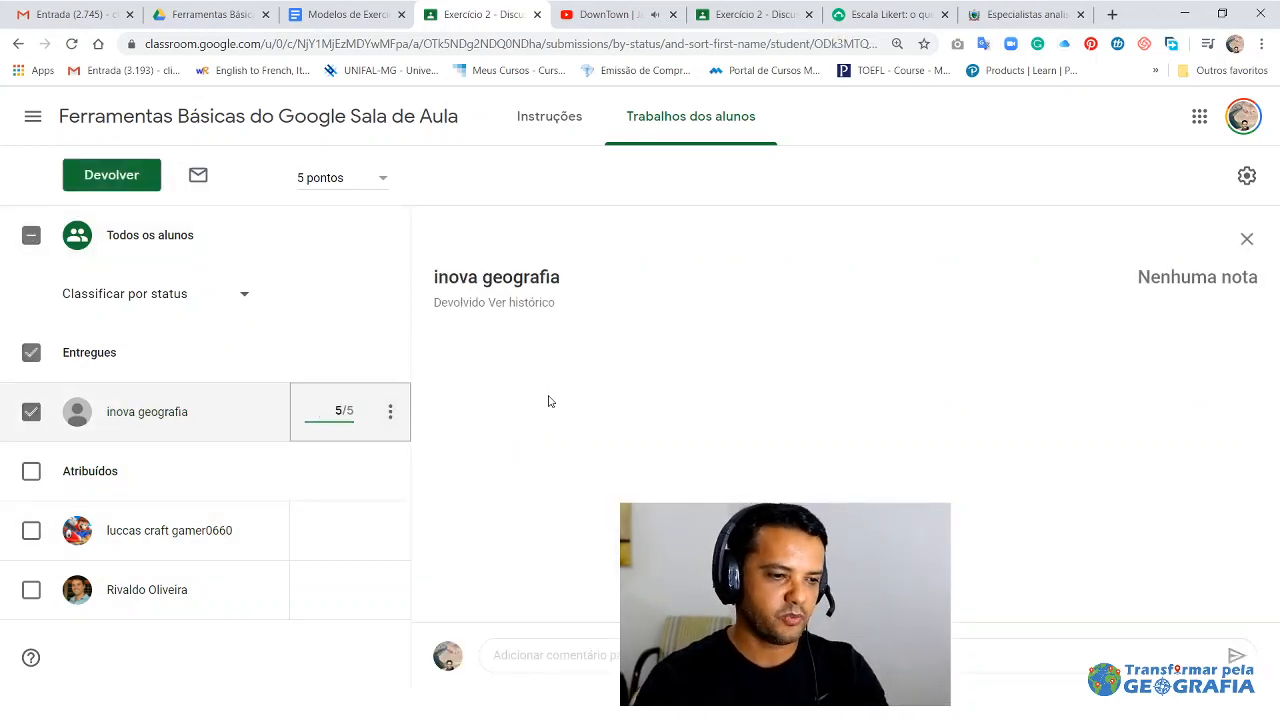
- Return the graded Exercício 2 work to the student with the private comment "Parabéns!"
left_click(130, 175)
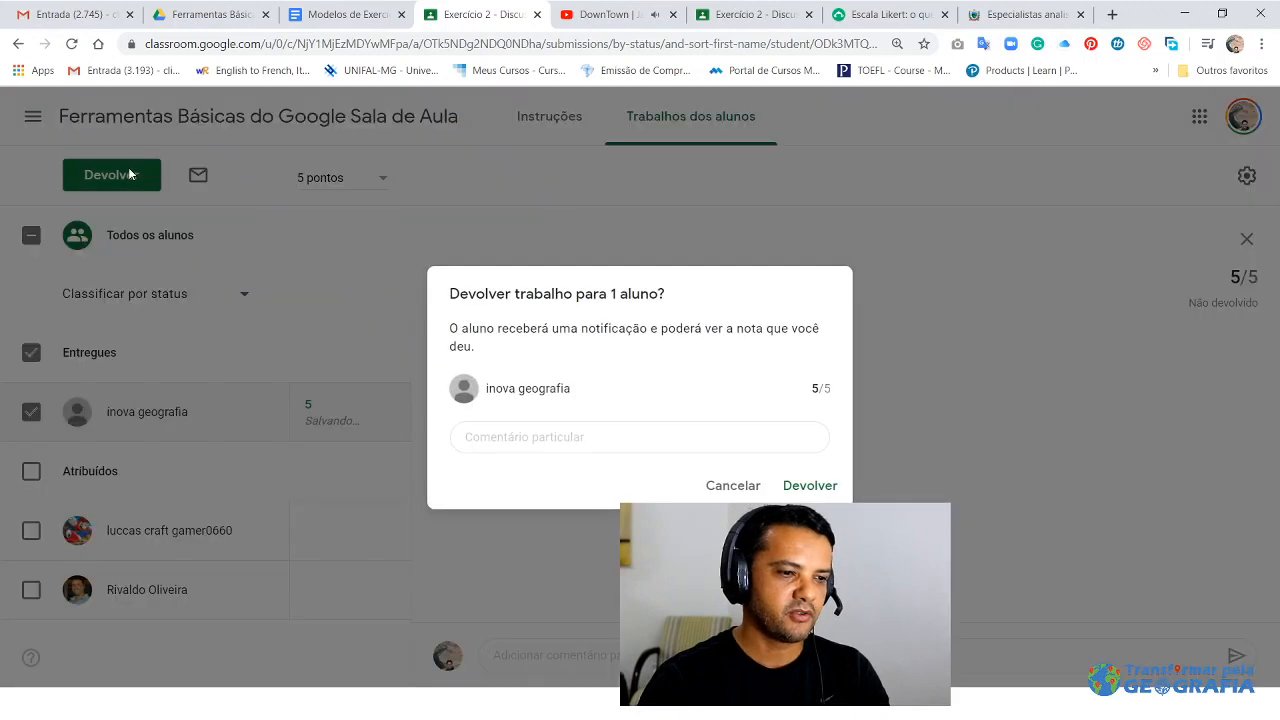
left_click(621, 440)
type("Par")
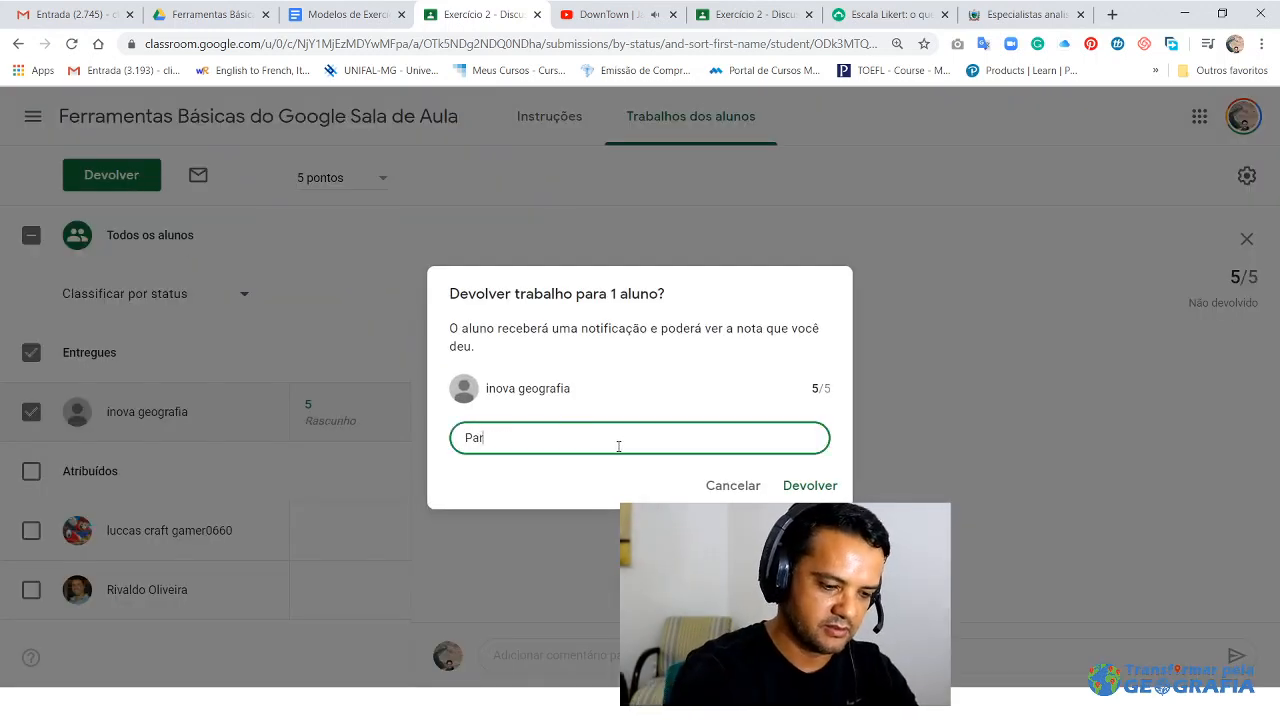
type("abéns!")
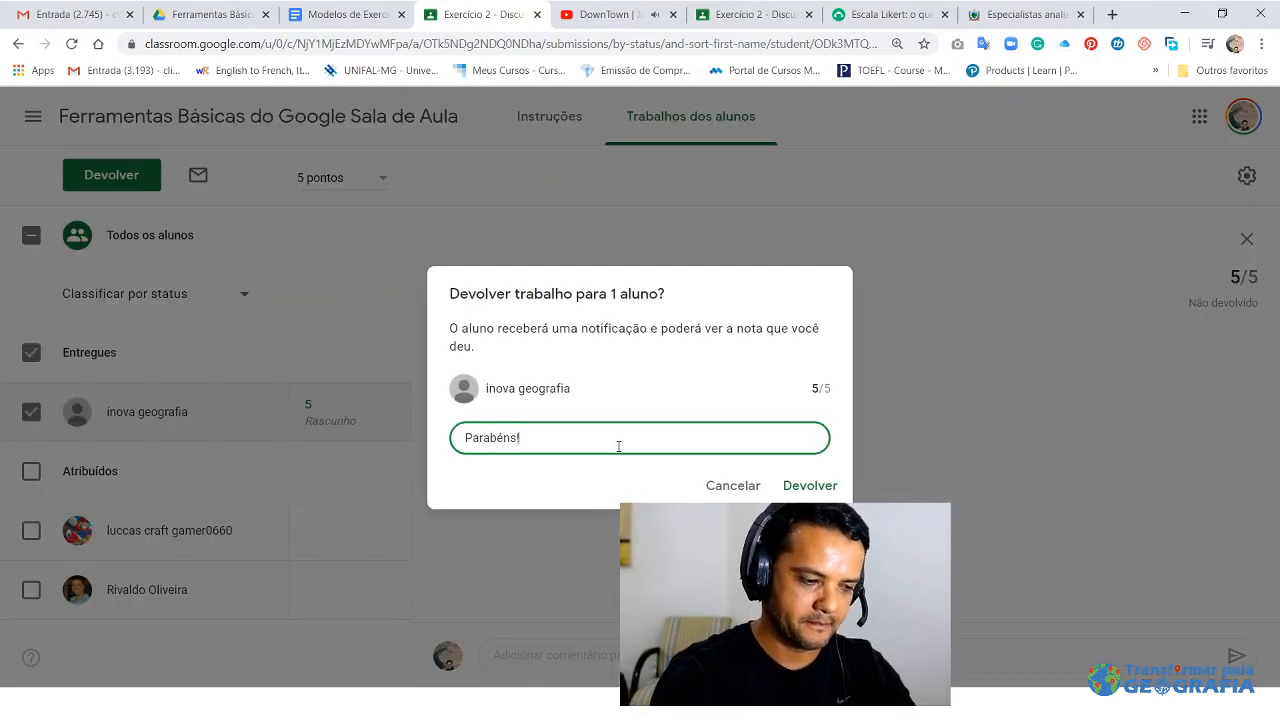
left_click(805, 487)
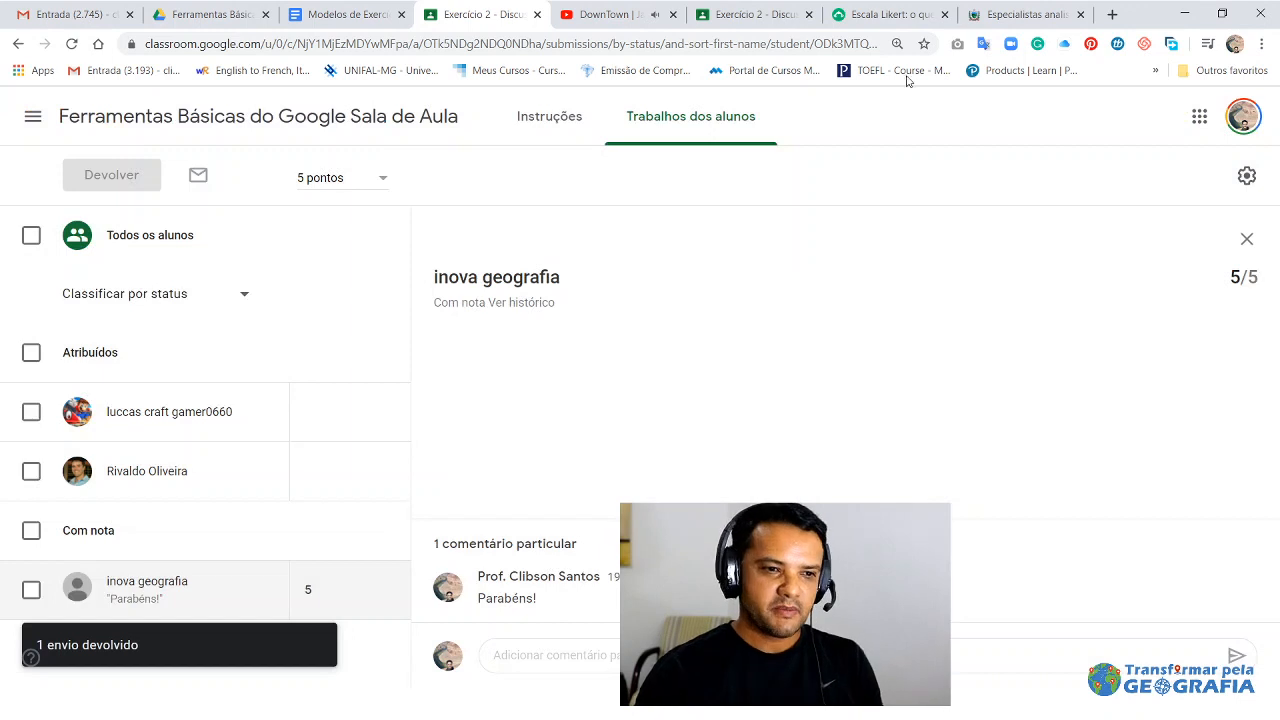
- Check the returned Exercício 2 in the student's account, on its own page and in the class activities list
left_click(755, 14)
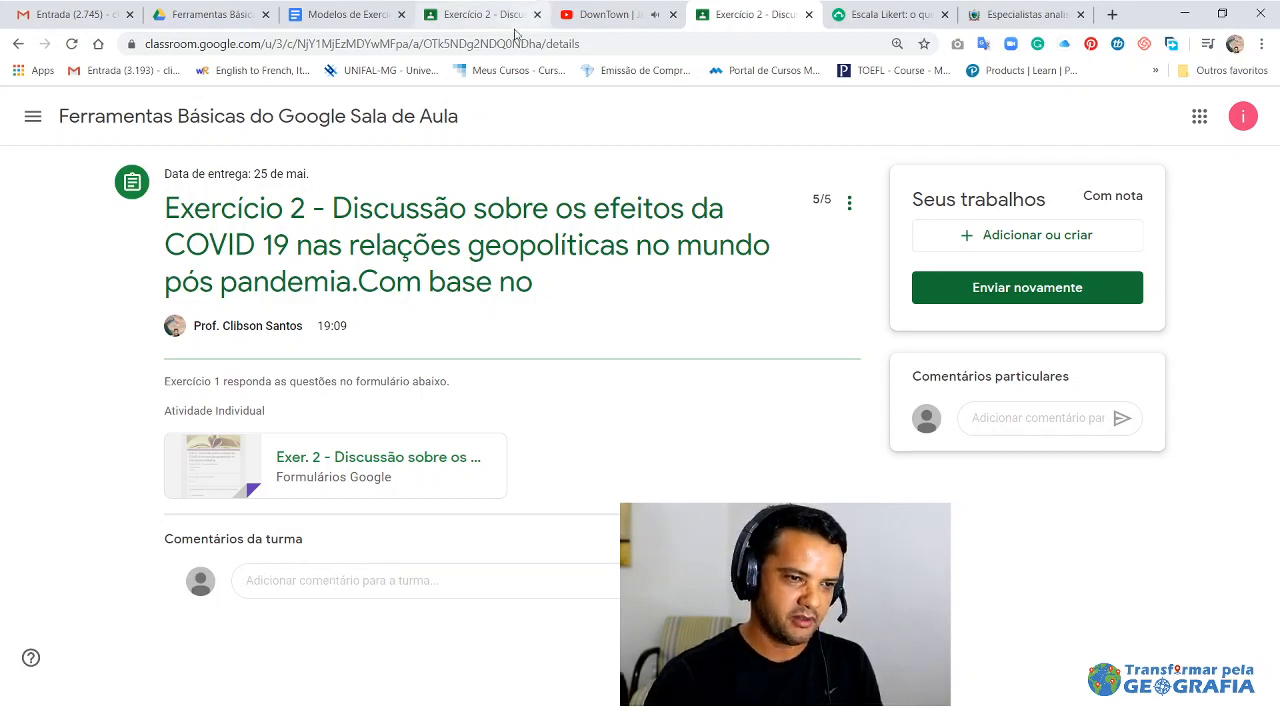
left_click(342, 117)
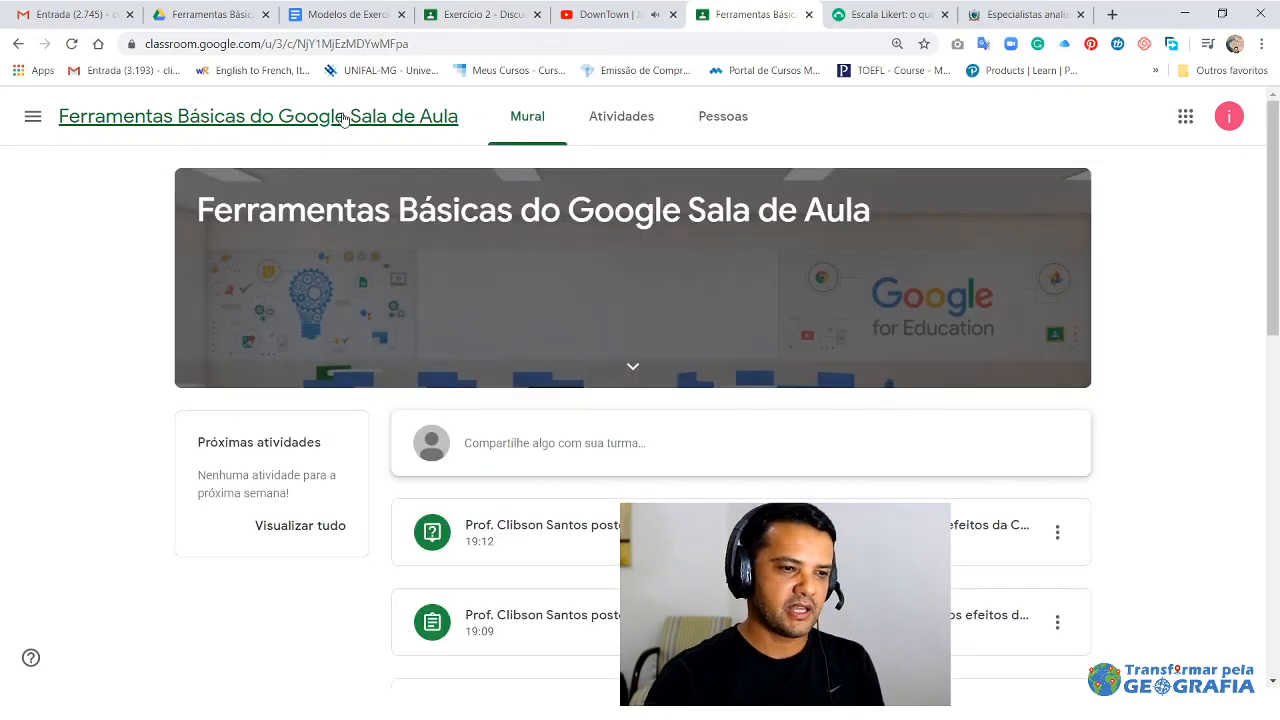
left_click(621, 110)
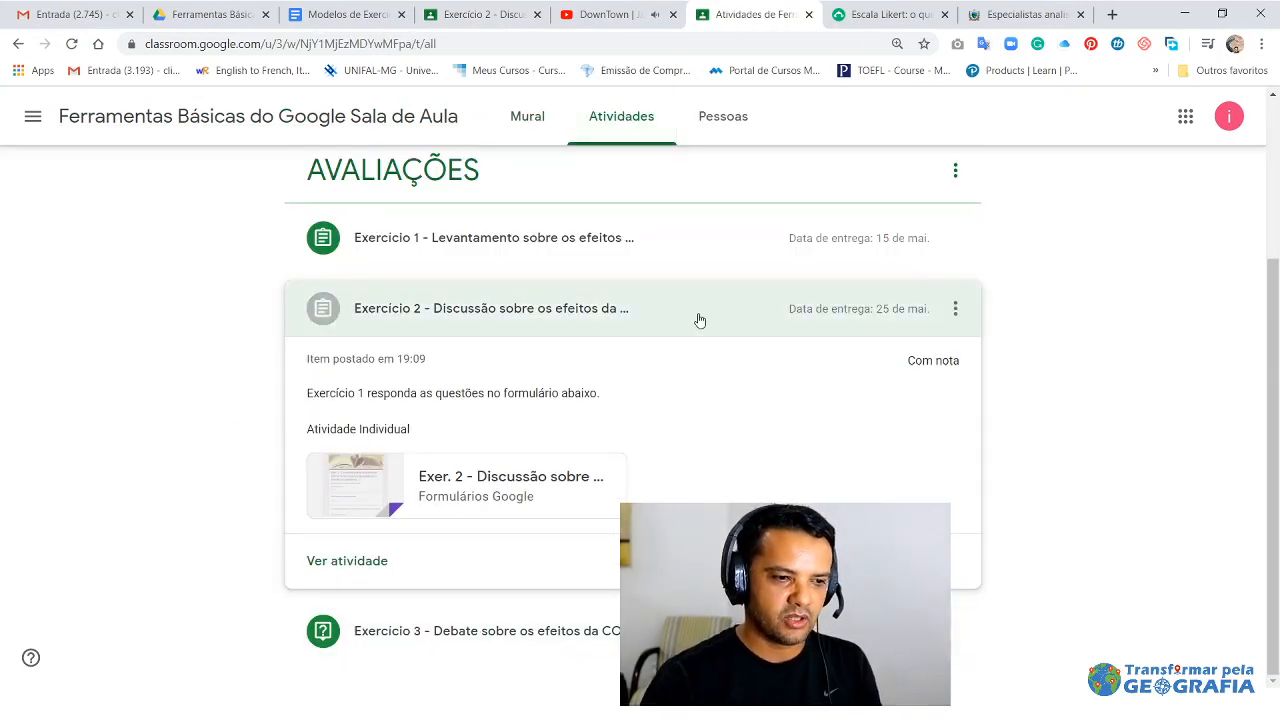
left_click(640, 314)
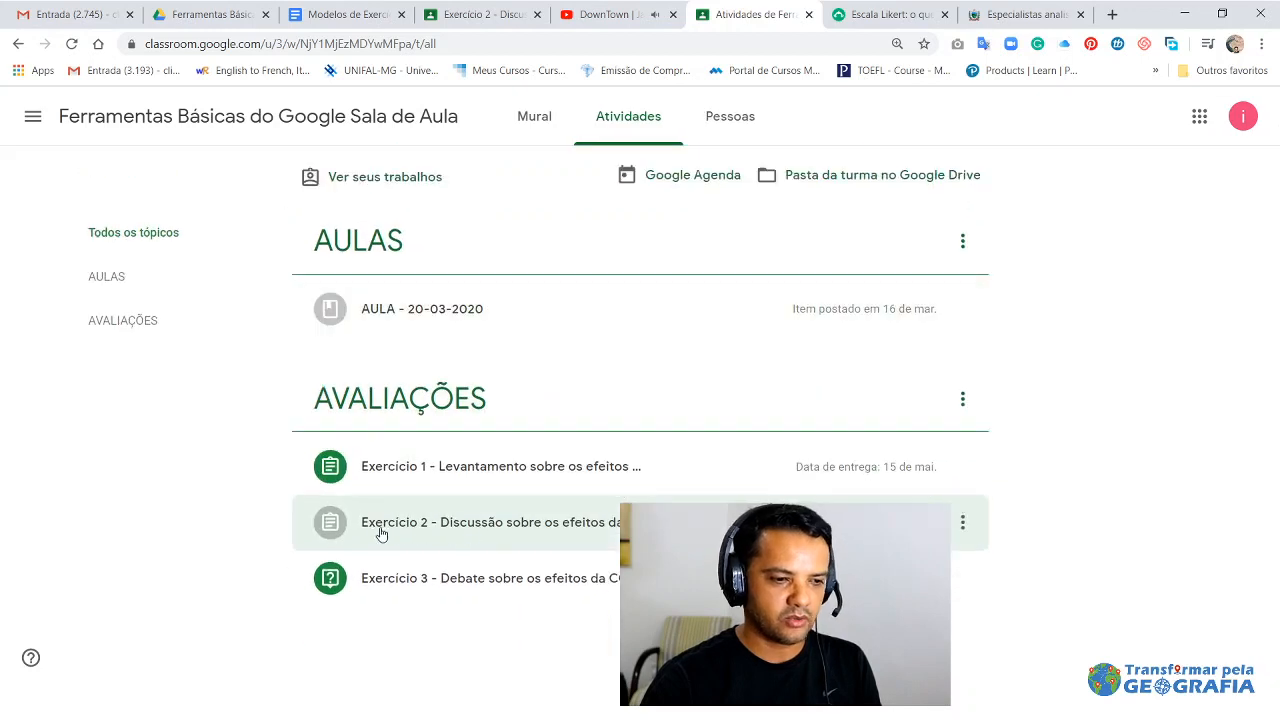
- Open the Exercício 3 debate question as the student and hand in the answer "Concordo plenamente!"
left_click(555, 590)
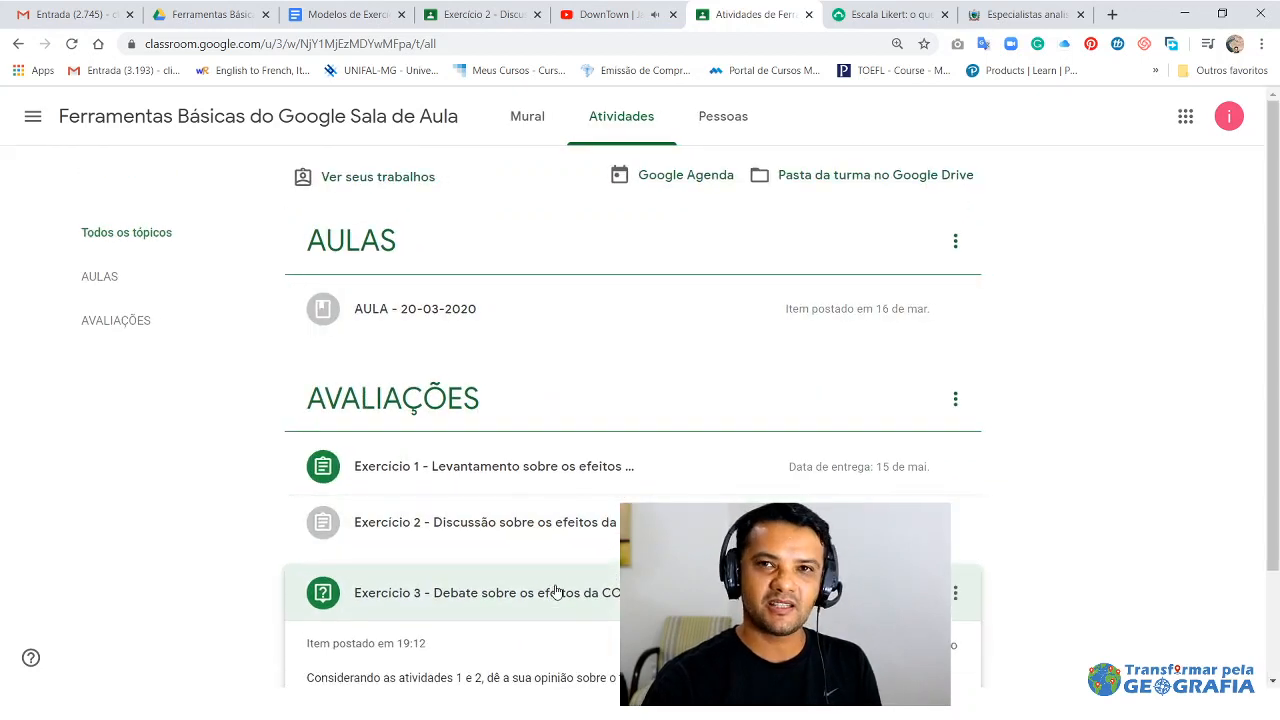
scroll(555, 591, "down", 2)
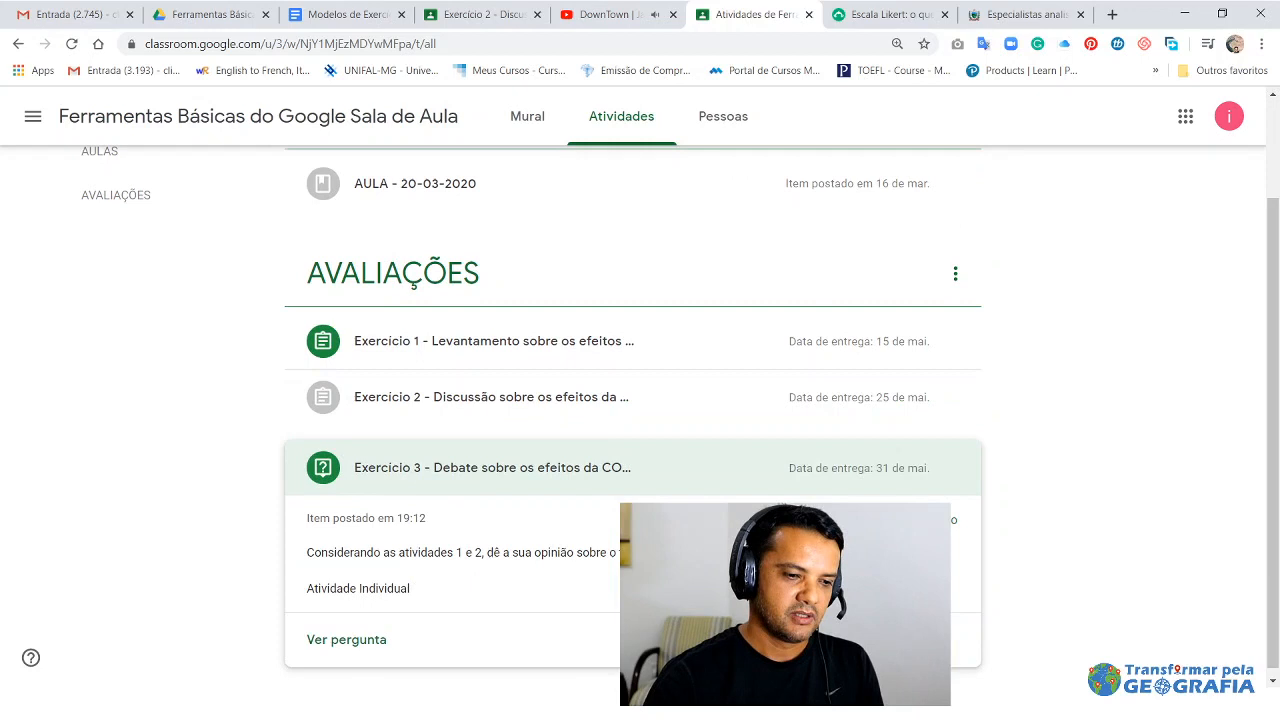
left_click(377, 640)
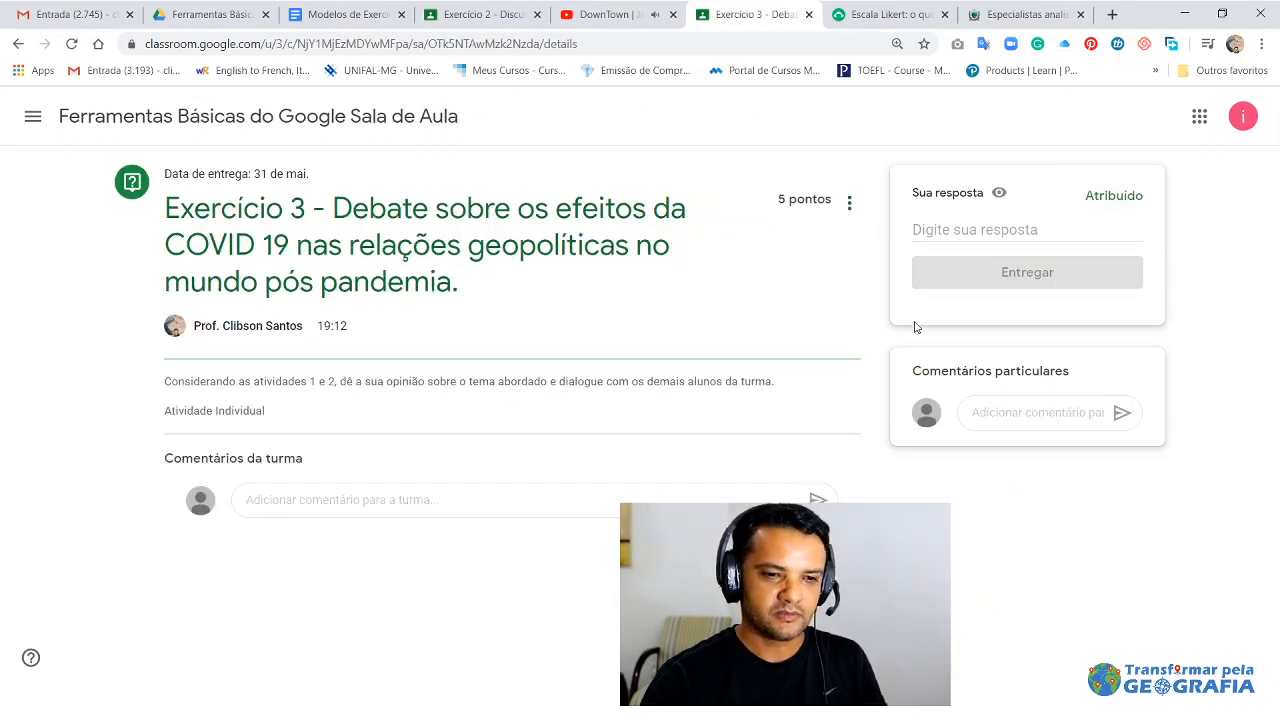
left_click(923, 229)
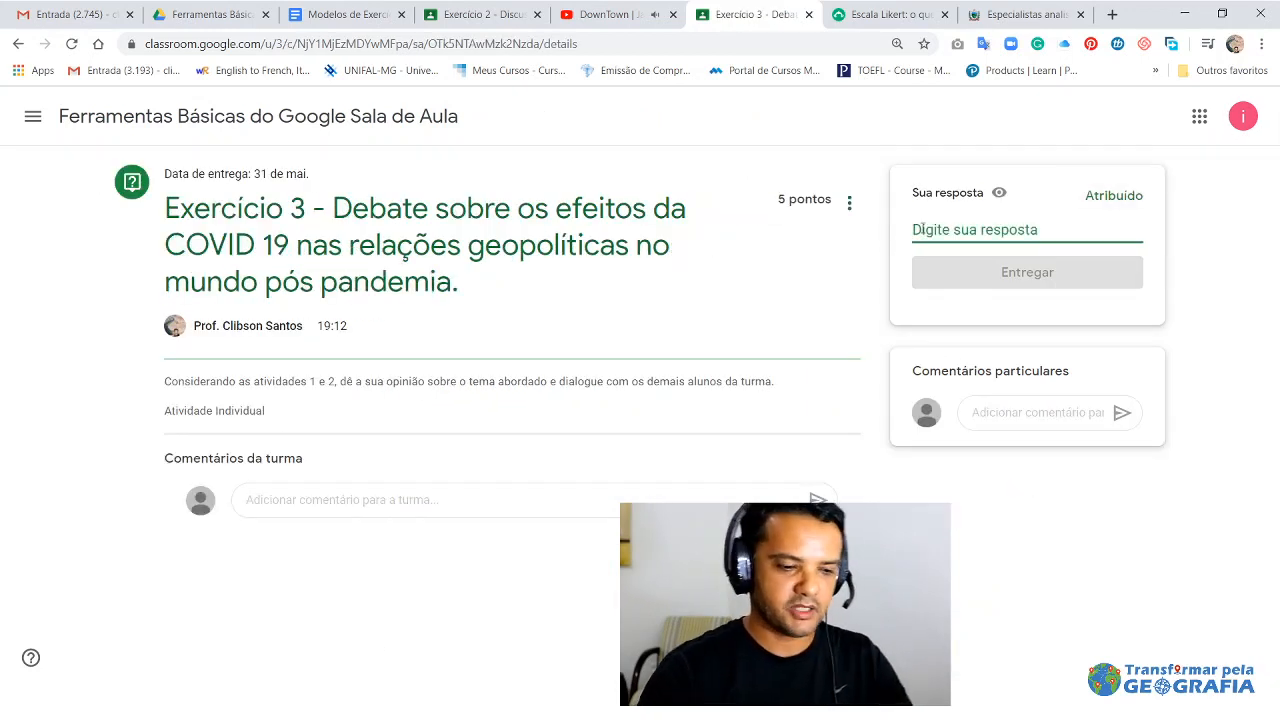
type("Concordo")
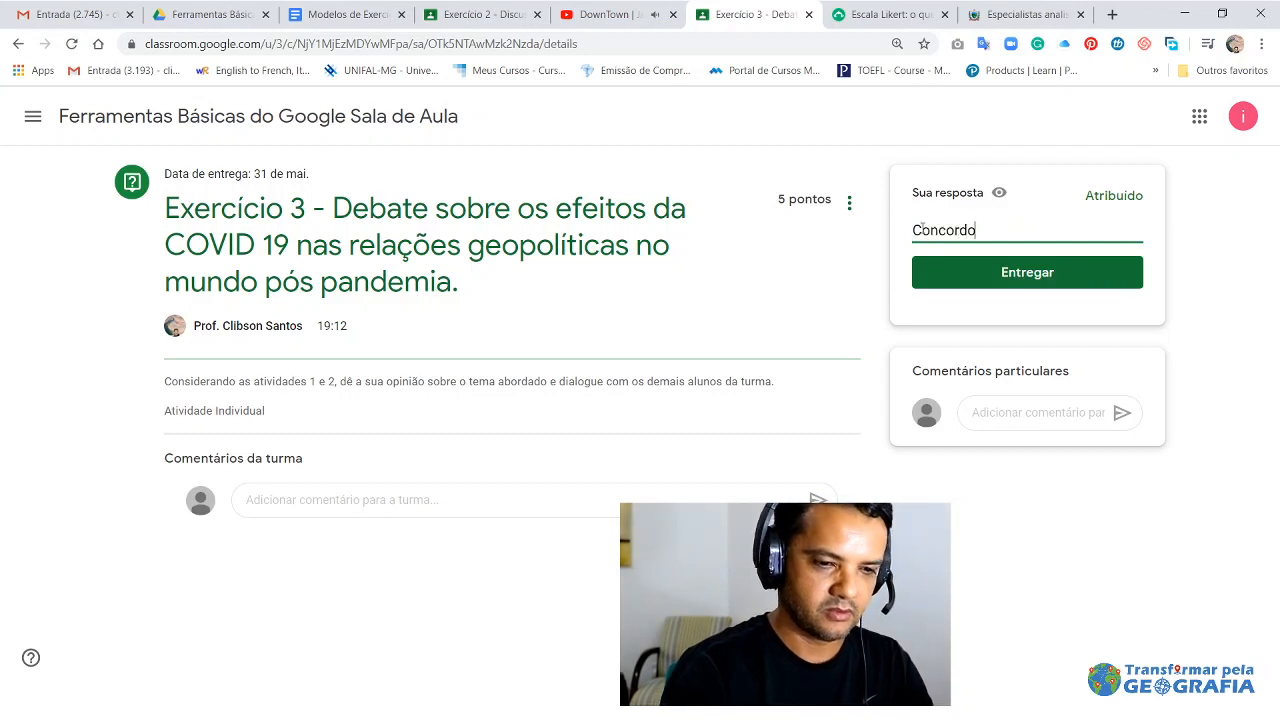
type(" pleanamente")
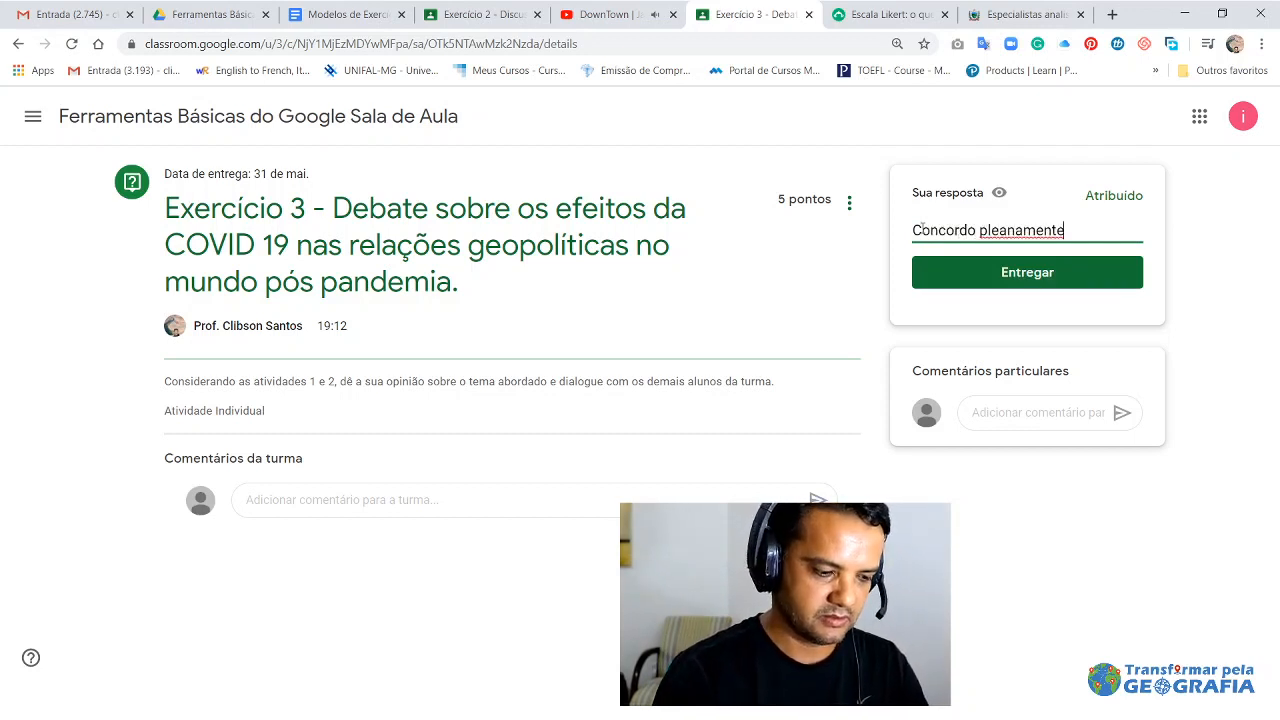
type("!")
left_click(1006, 226)
key("BackSpace")
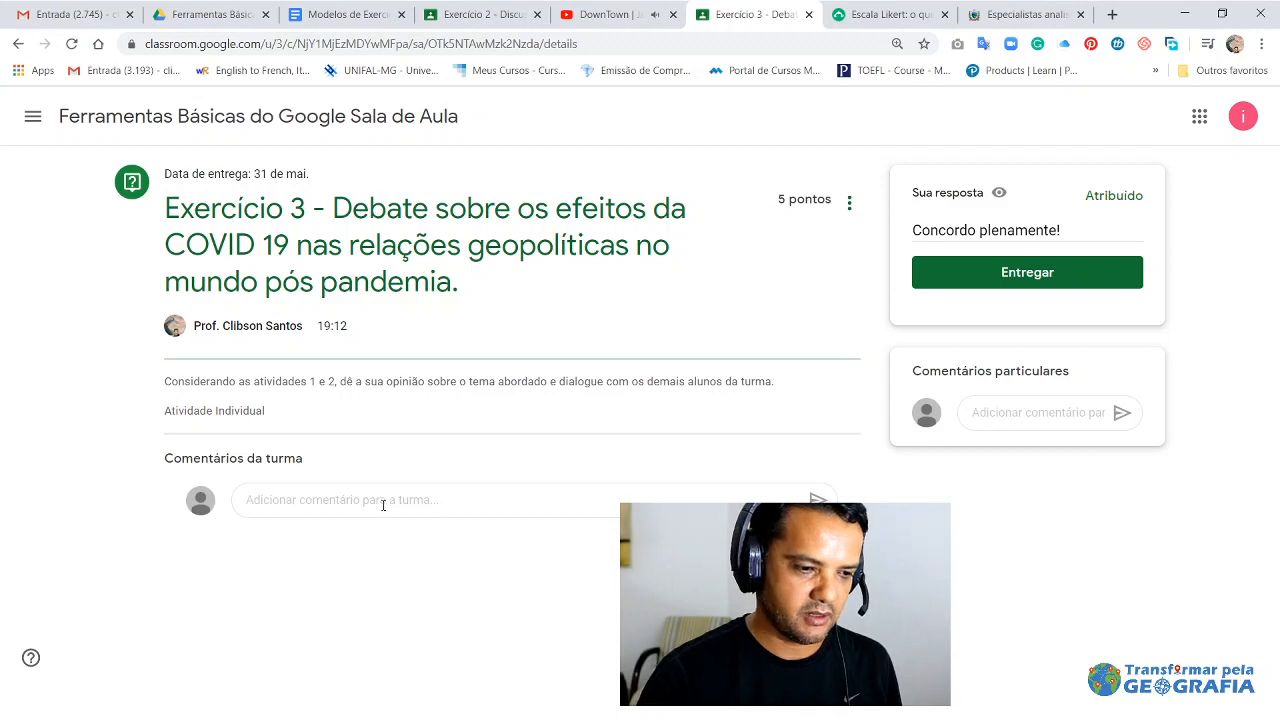
left_click(1037, 278)
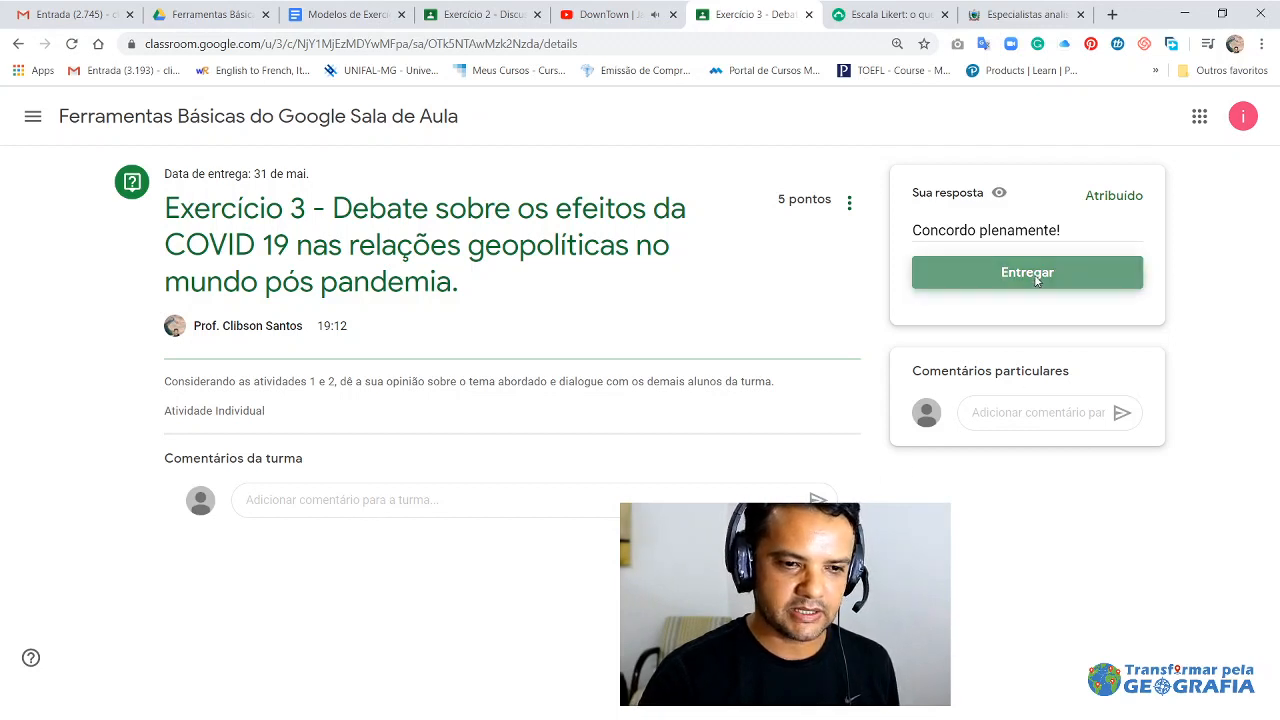
left_click(729, 437)
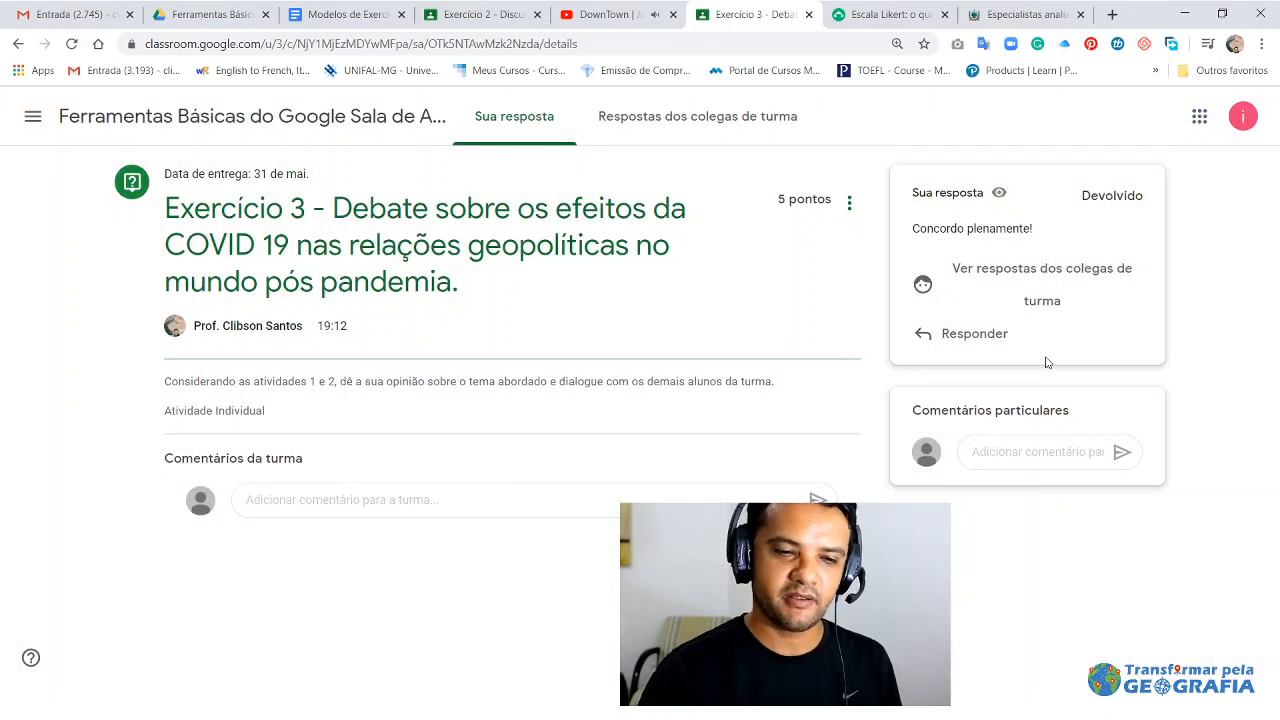
- Show the reply field and the classmates' answers for Exercício 3, and return to the student's class page
left_click(966, 336)
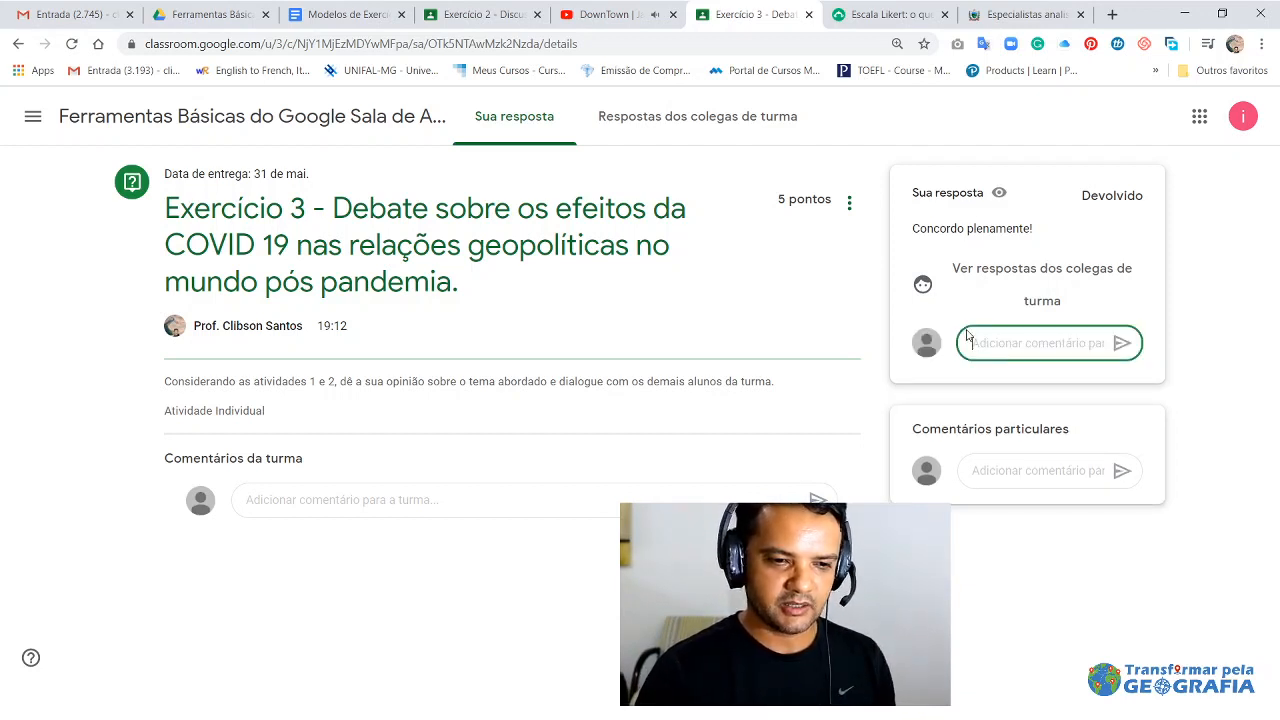
left_click(1043, 279)
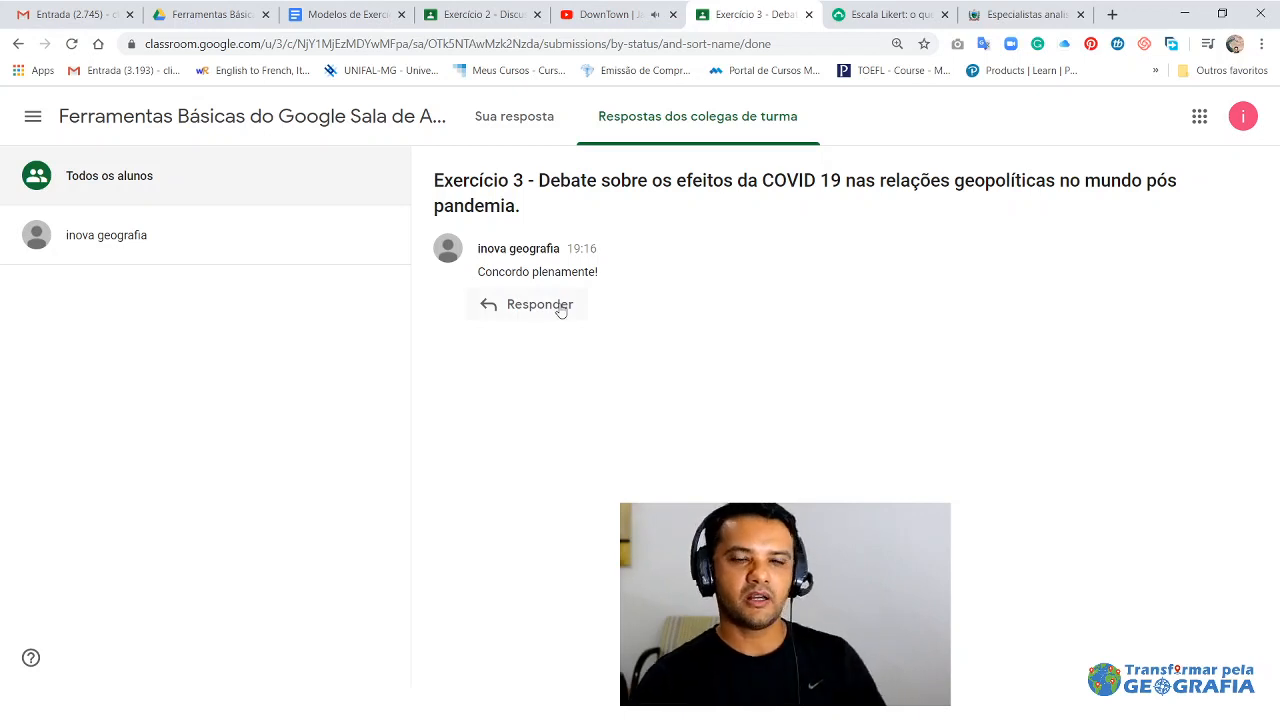
left_click(316, 118)
- Return to the teacher's activities list and examine the submission status of Exercício 3
left_click(468, 16)
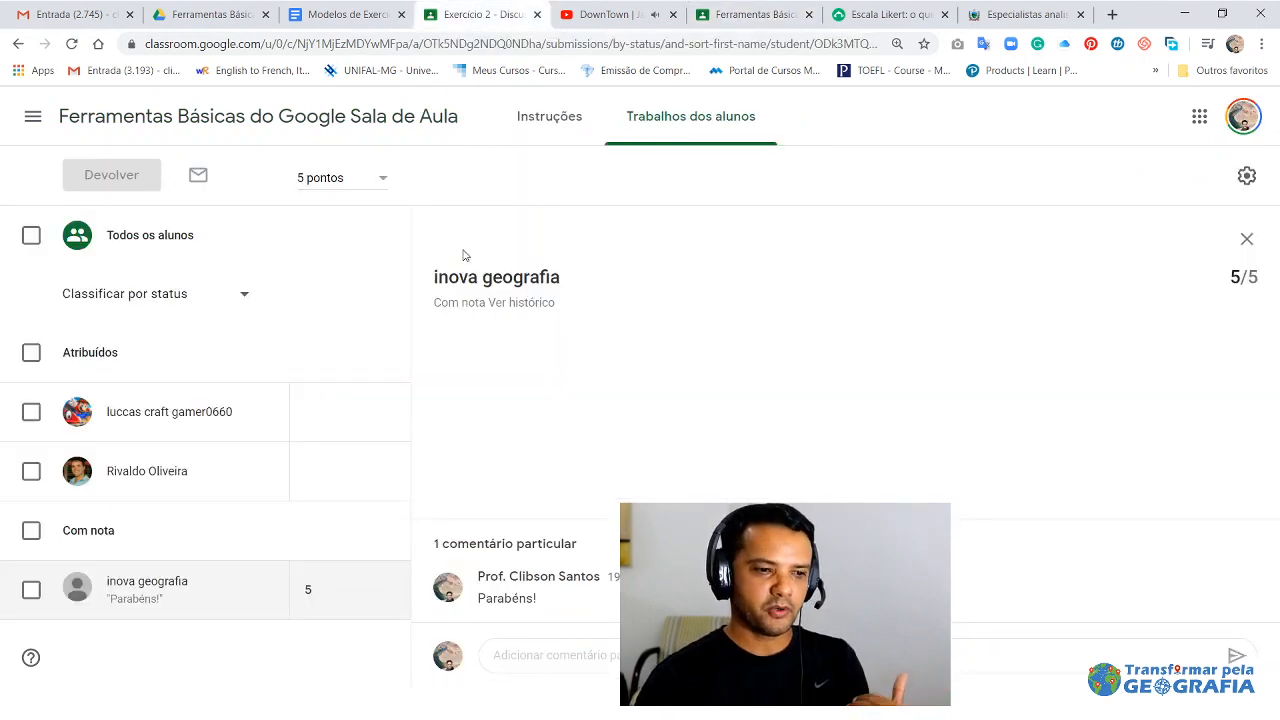
left_click(352, 118)
left_click(572, 128)
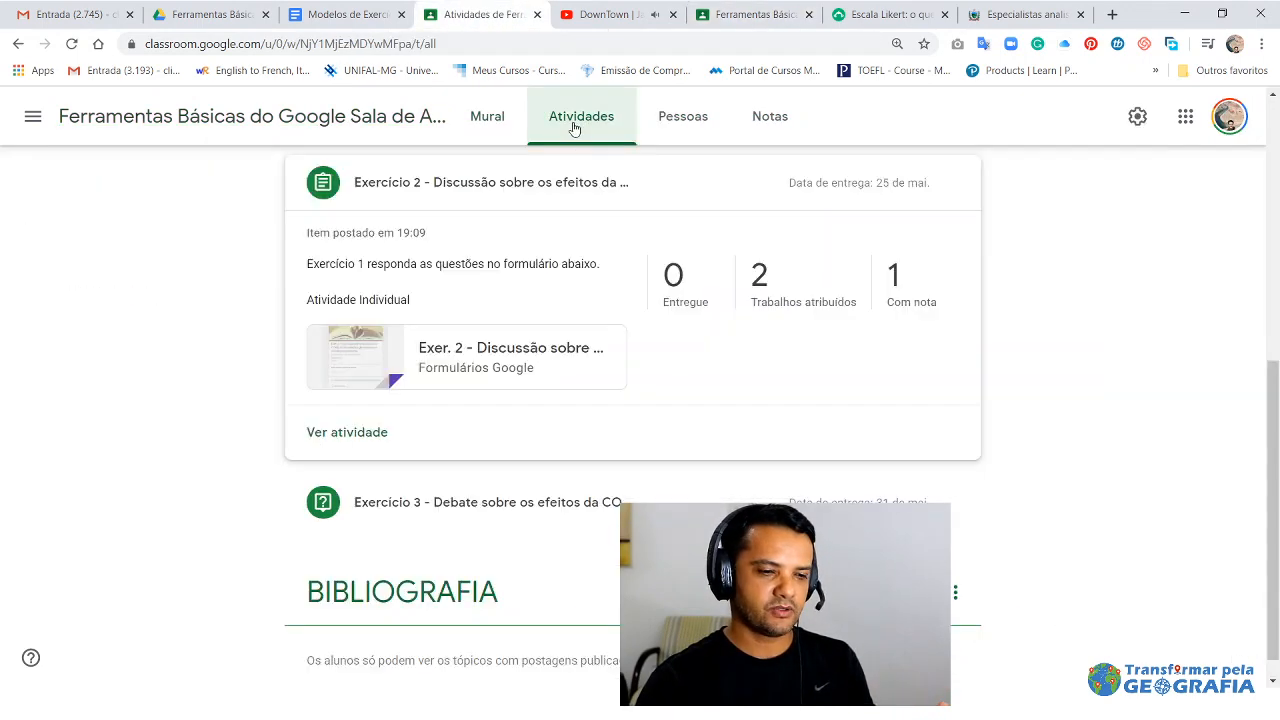
scroll(720, 371, "up", 2)
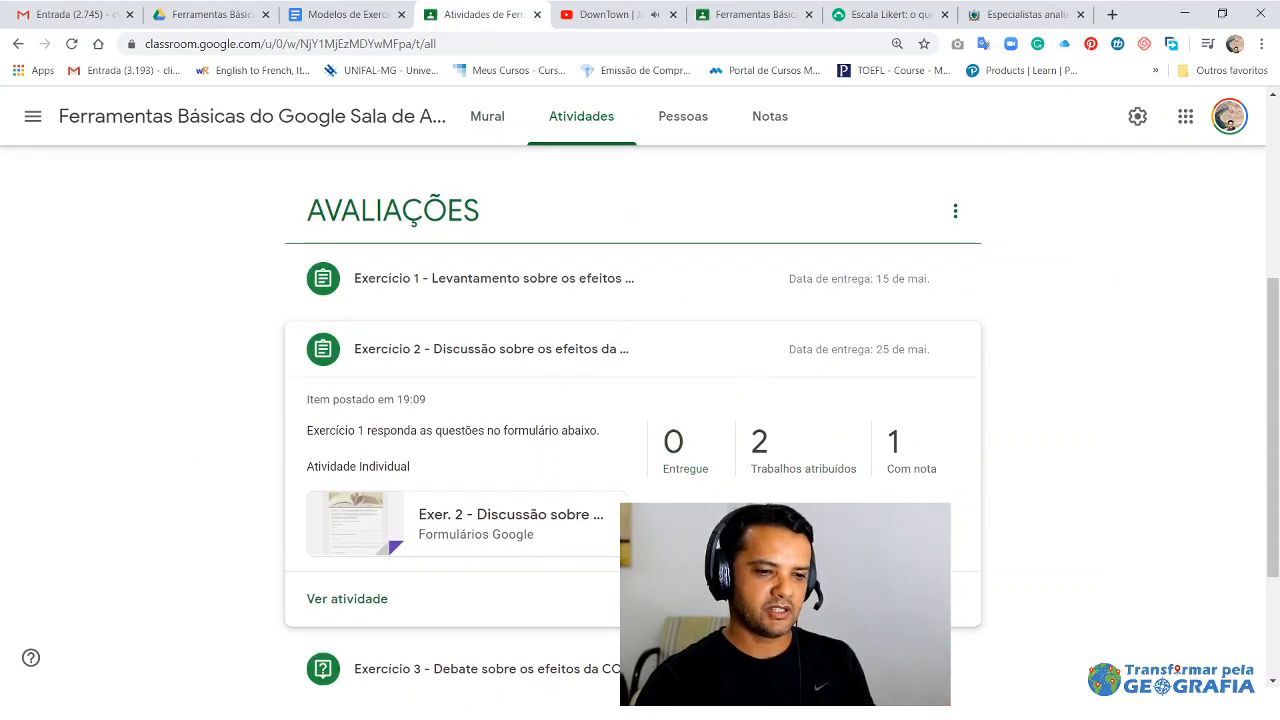
scroll(763, 483, "down", 2)
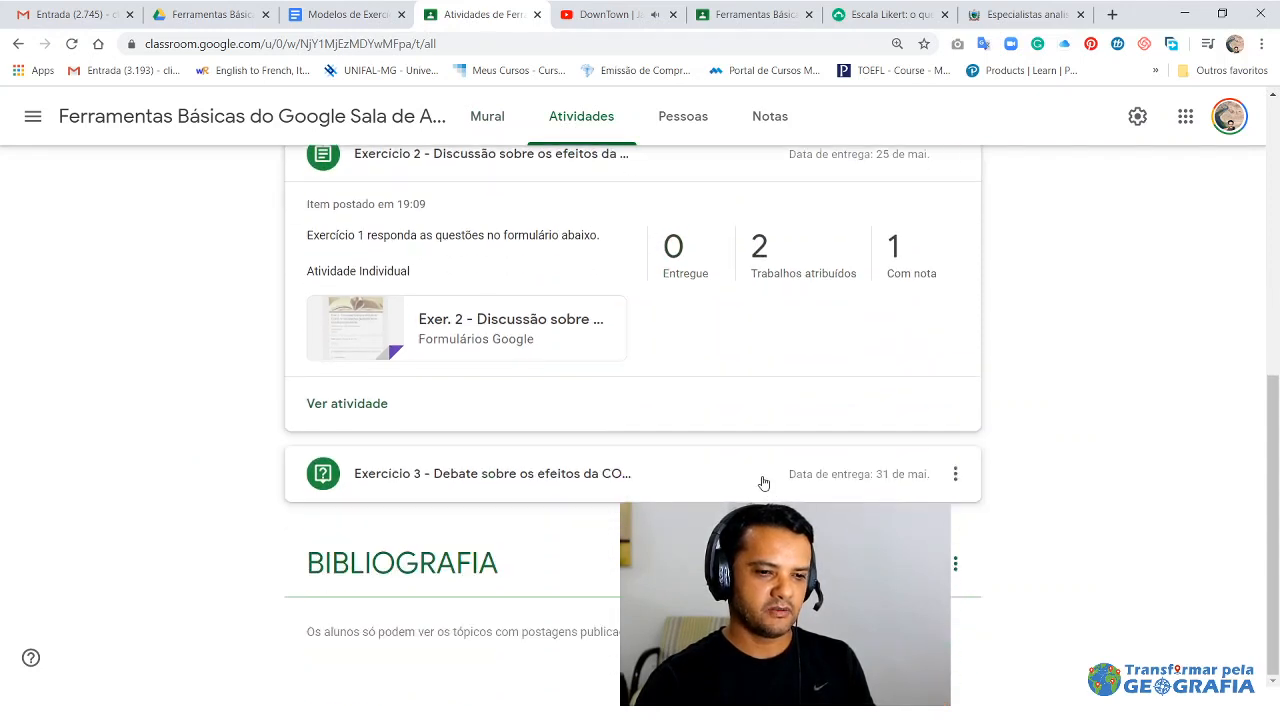
left_click(570, 480)
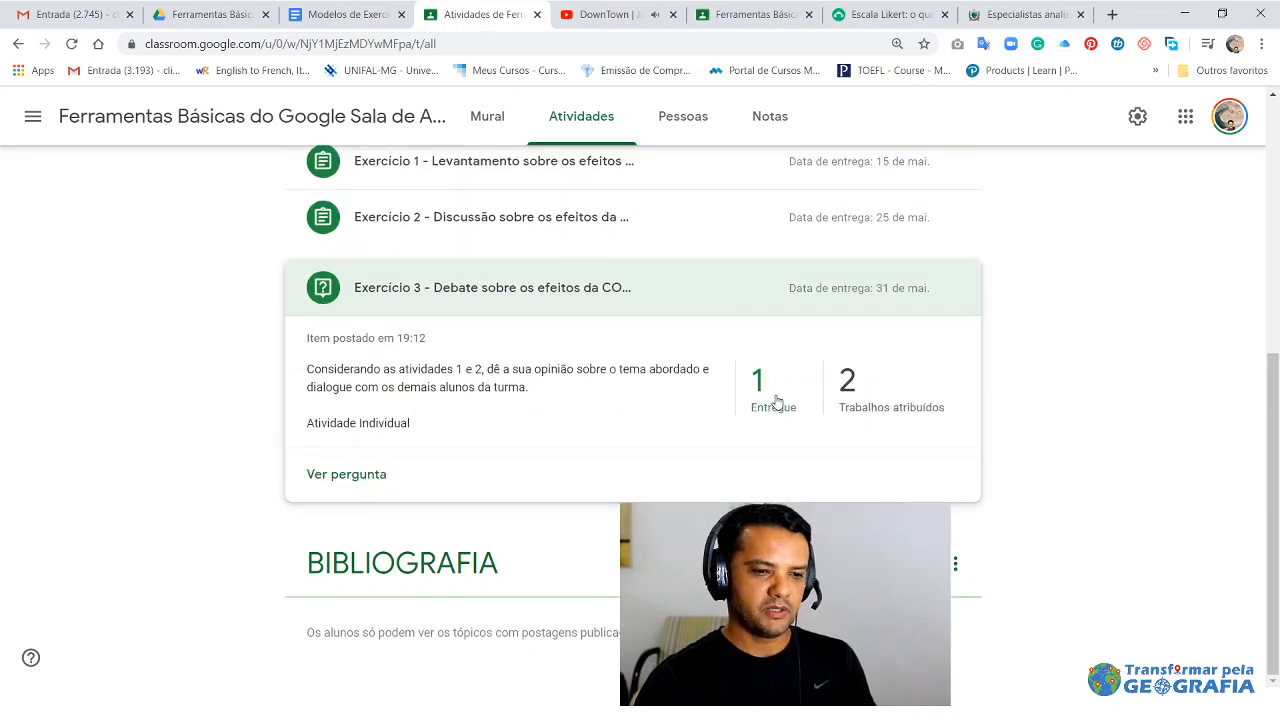
- View the Exer. 2 form from the Exercício 2 activity, and reopen that activity's student work page
left_click(529, 218)
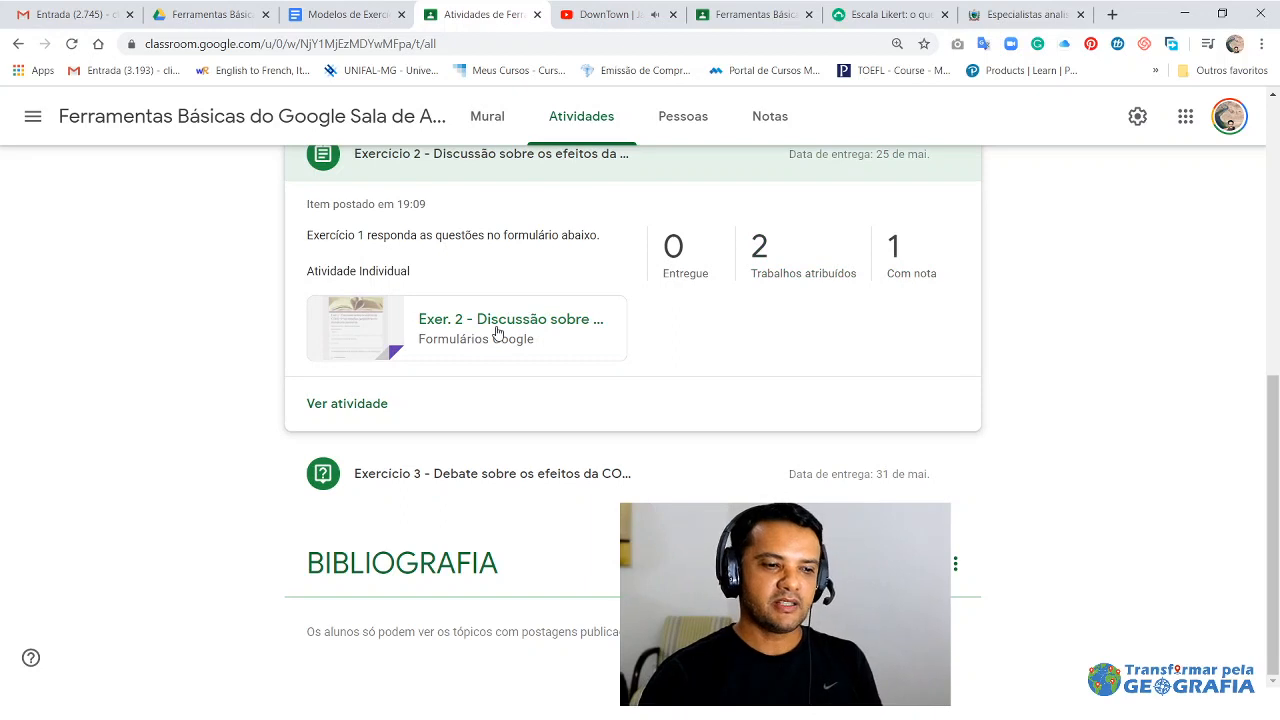
left_click(497, 333)
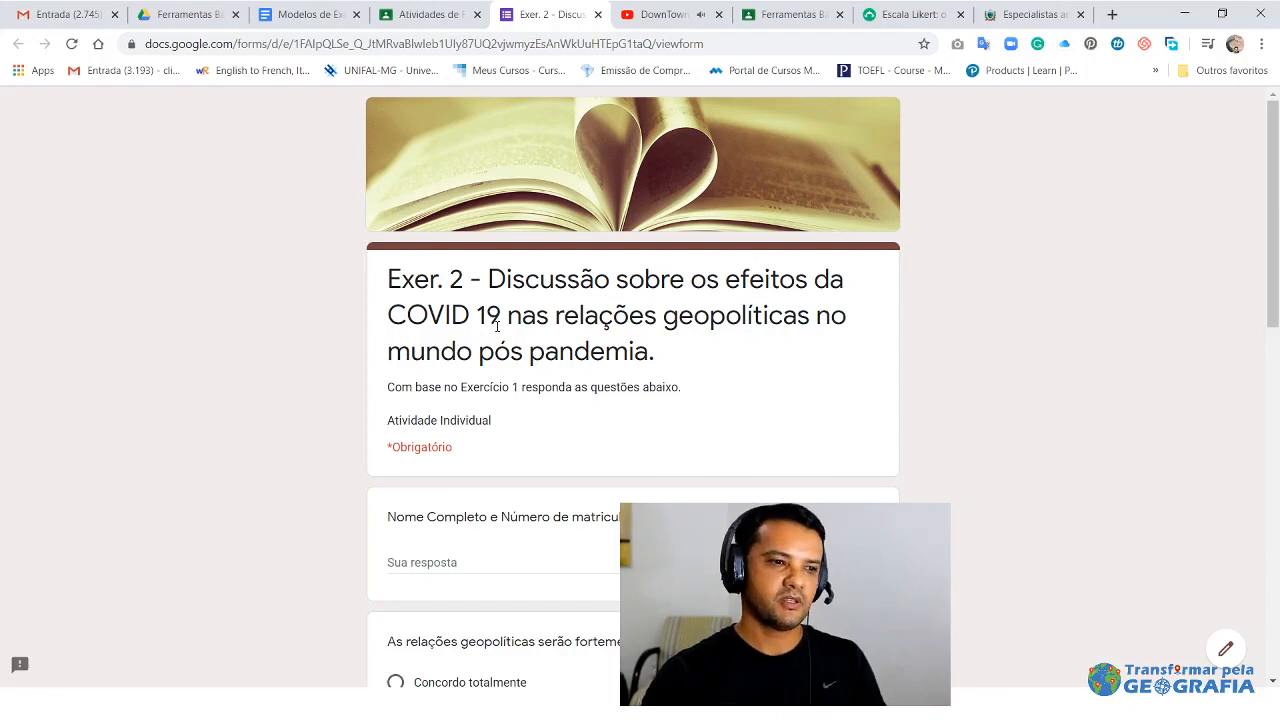
left_click(430, 14)
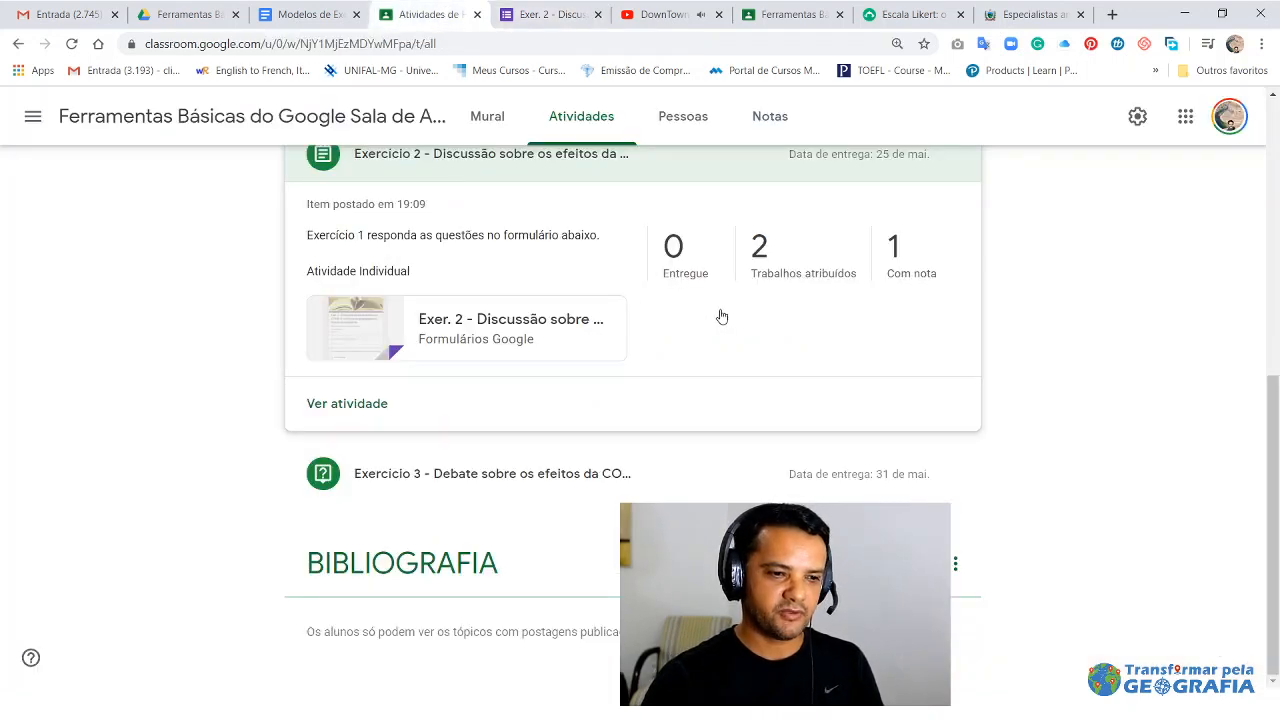
left_click(383, 404)
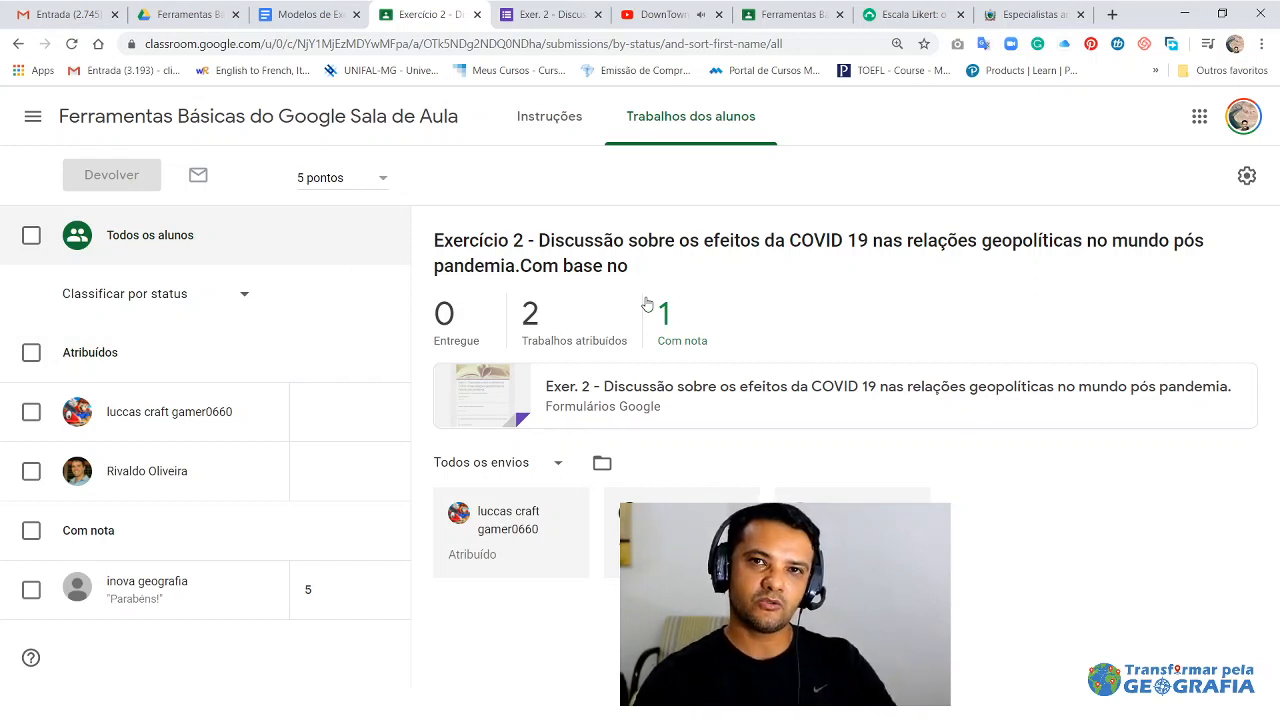
- Switch to the class folder in Google Drive and remove the file Untitled form
left_click(202, 14)
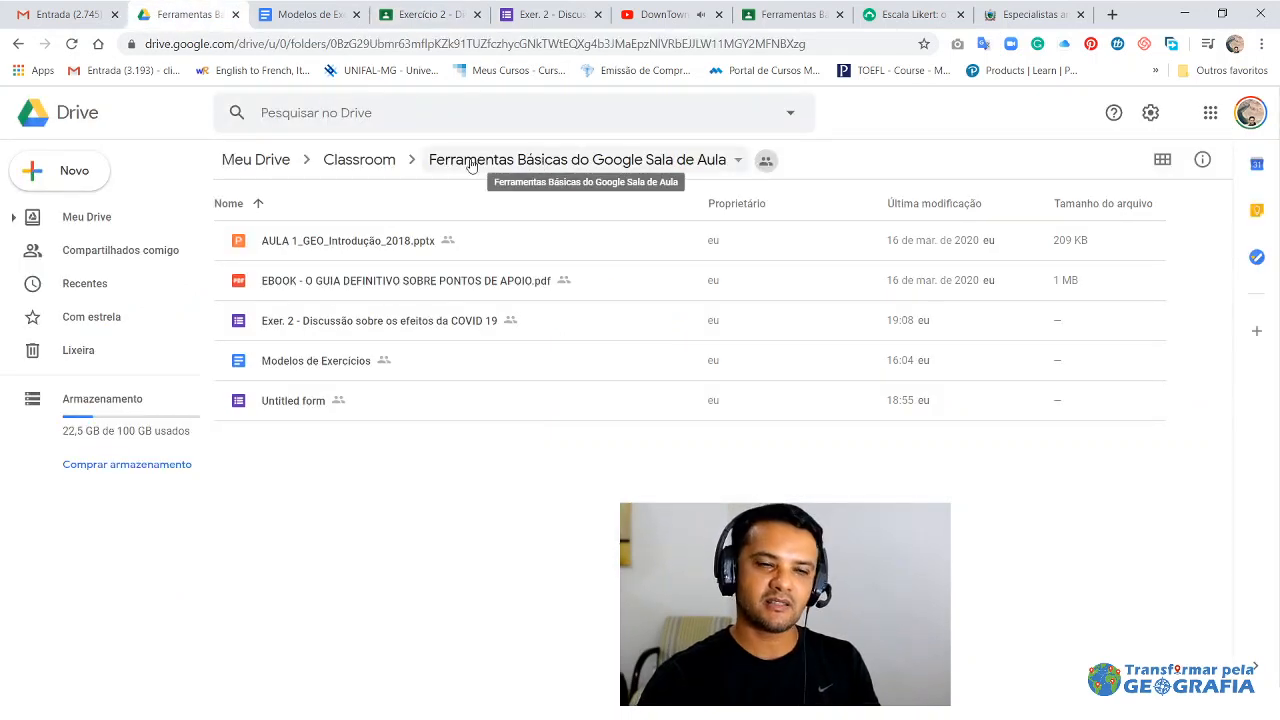
right_click(309, 407)
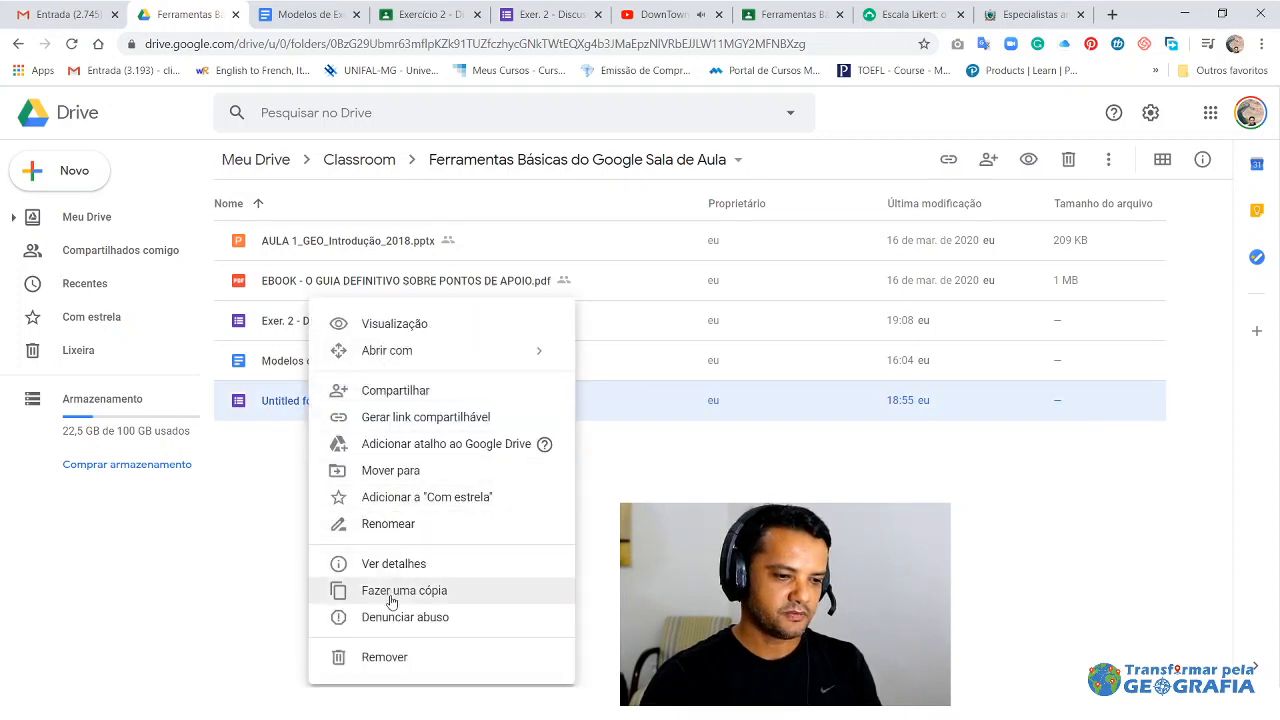
left_click(395, 657)
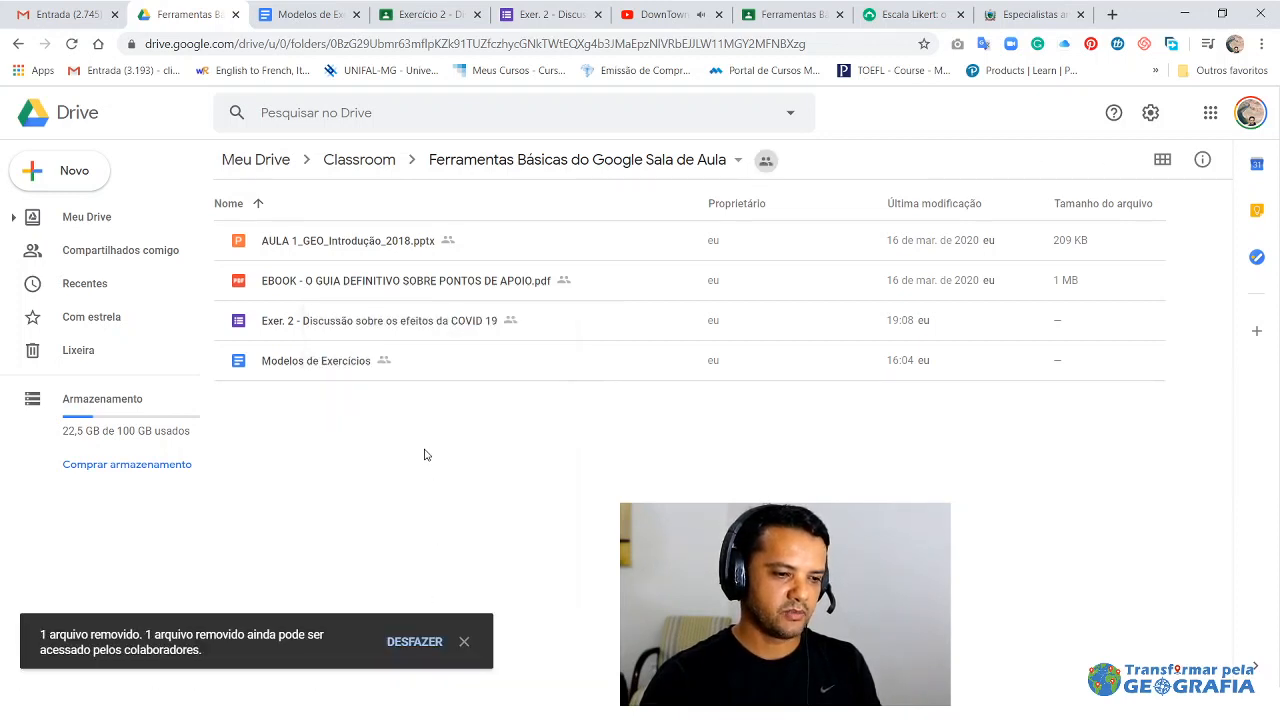
- Open the form Exer. 2 - Discussão sobre os efeitos da COVID 19 from the class folder and examine its response summary
left_click(331, 322)
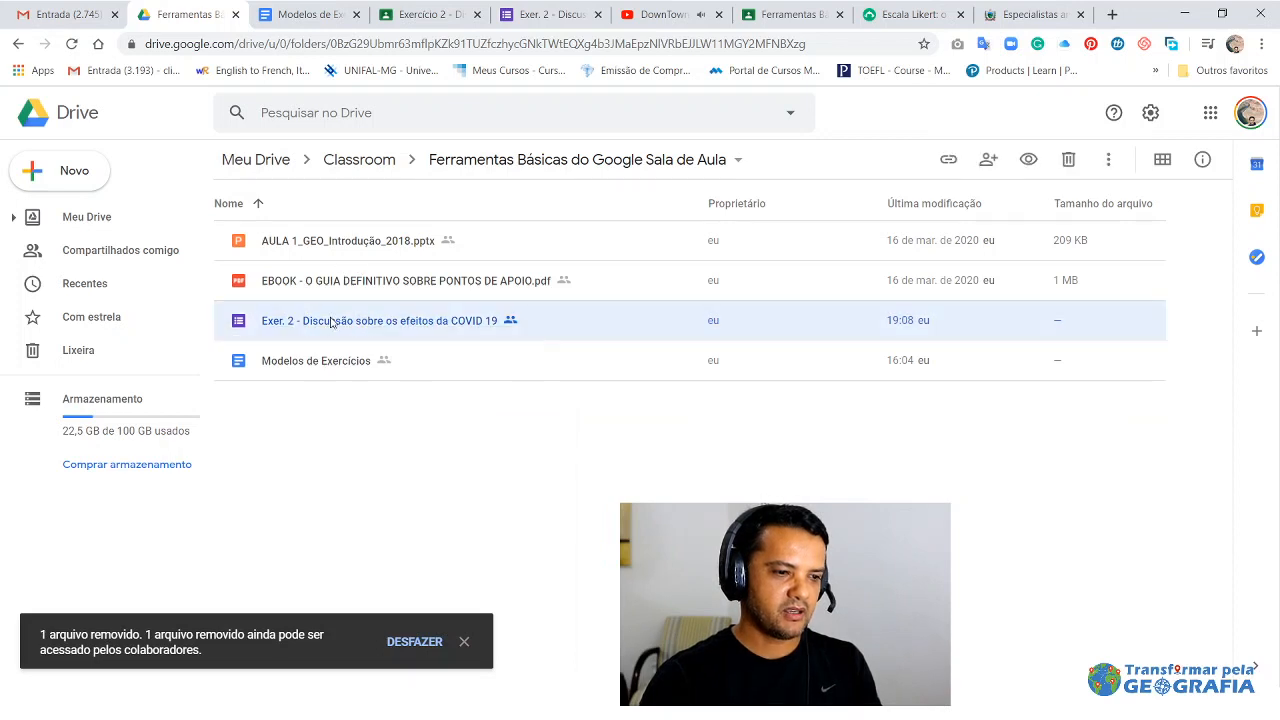
double_click(384, 326)
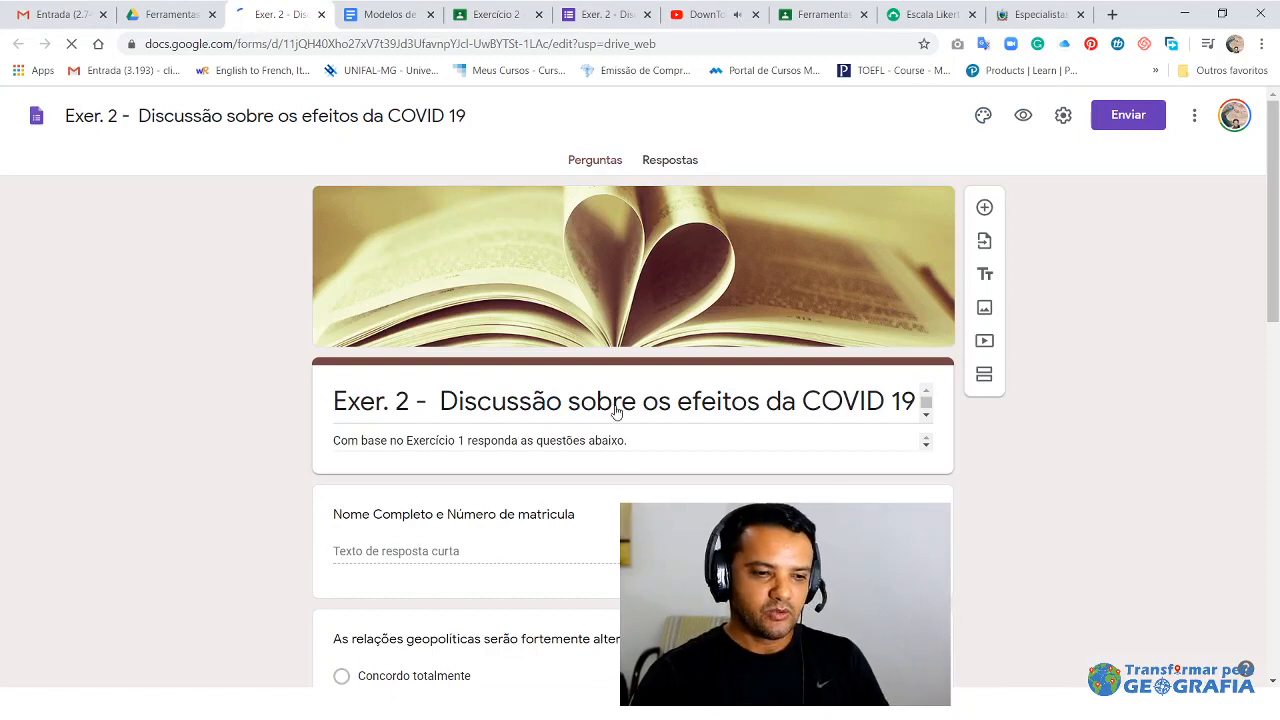
scroll(615, 412, "down", 2)
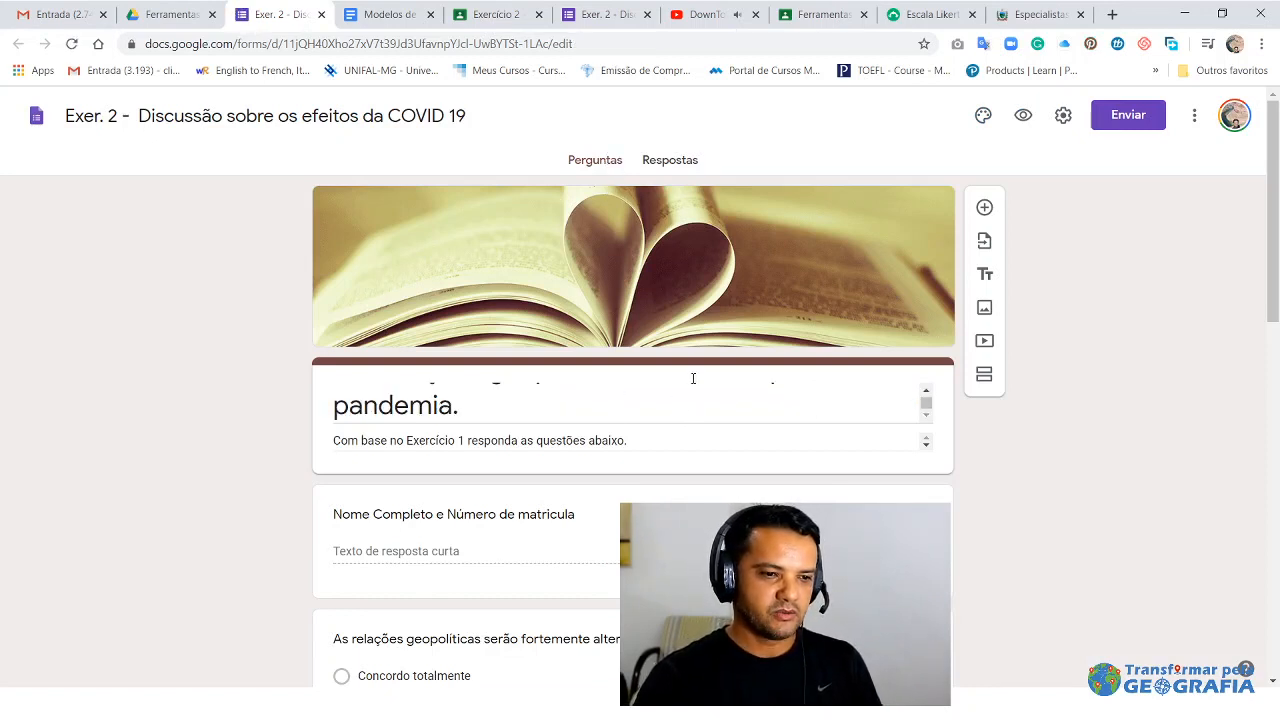
left_click(670, 162)
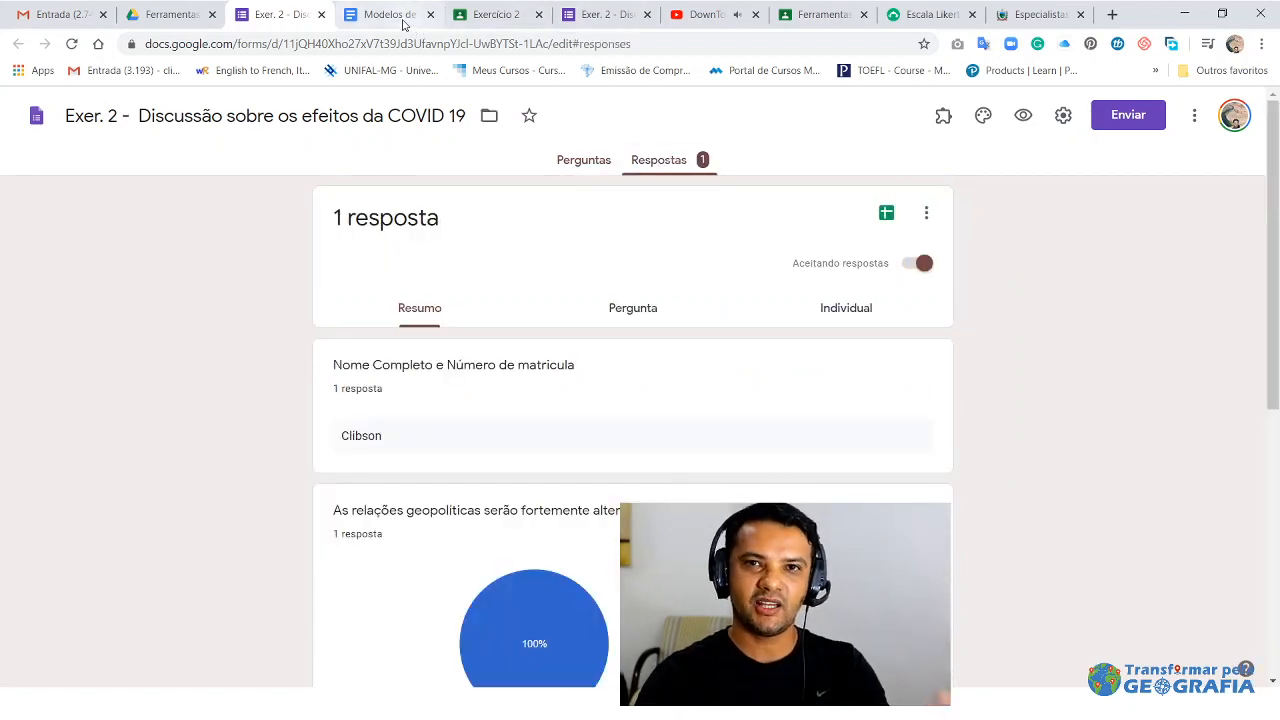
scroll(650, 445, "down", 5)
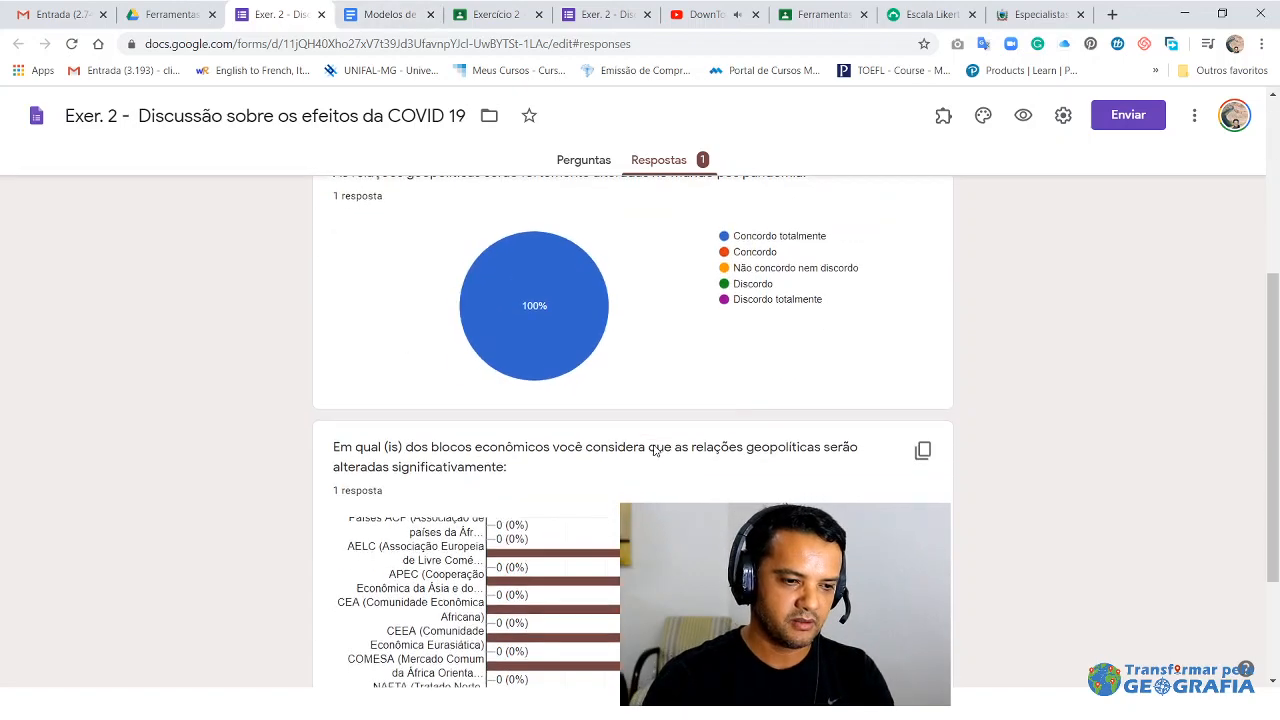
scroll(651, 450, "up", 5)
scroll(651, 450, "up", 1)
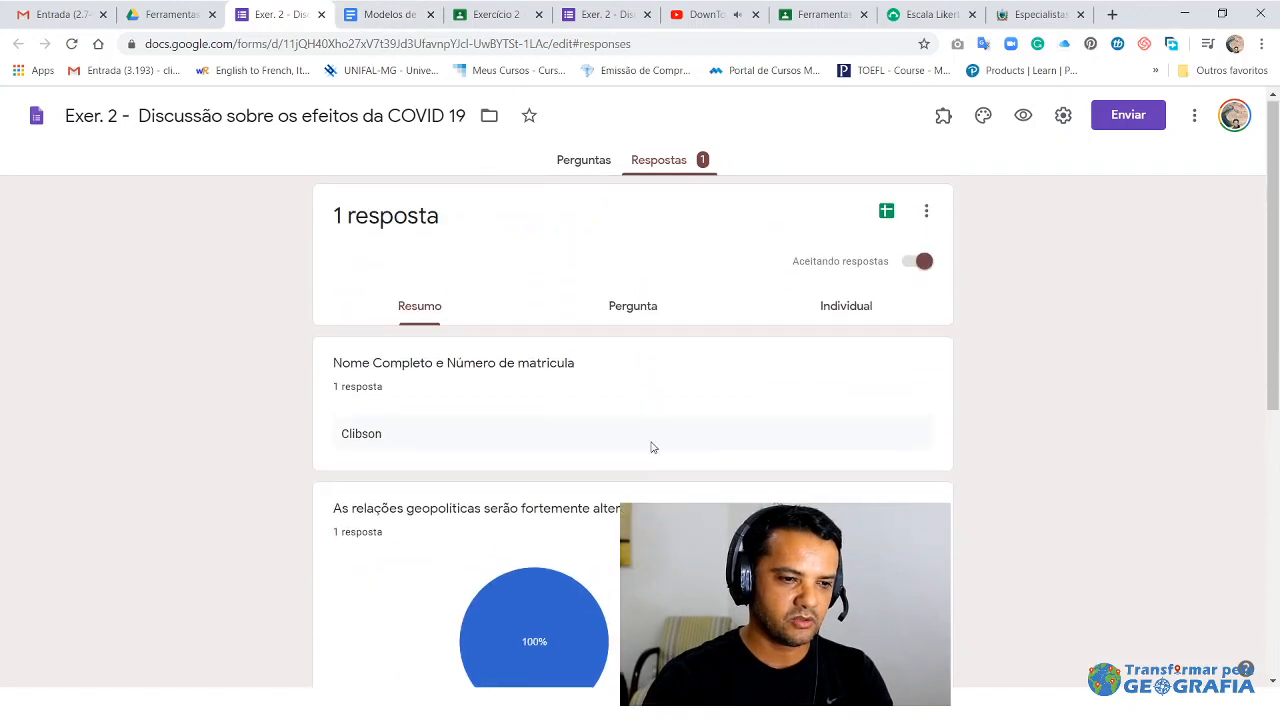
- View the form's responses grouped by question, and examine the individual response from start to end
left_click(641, 313)
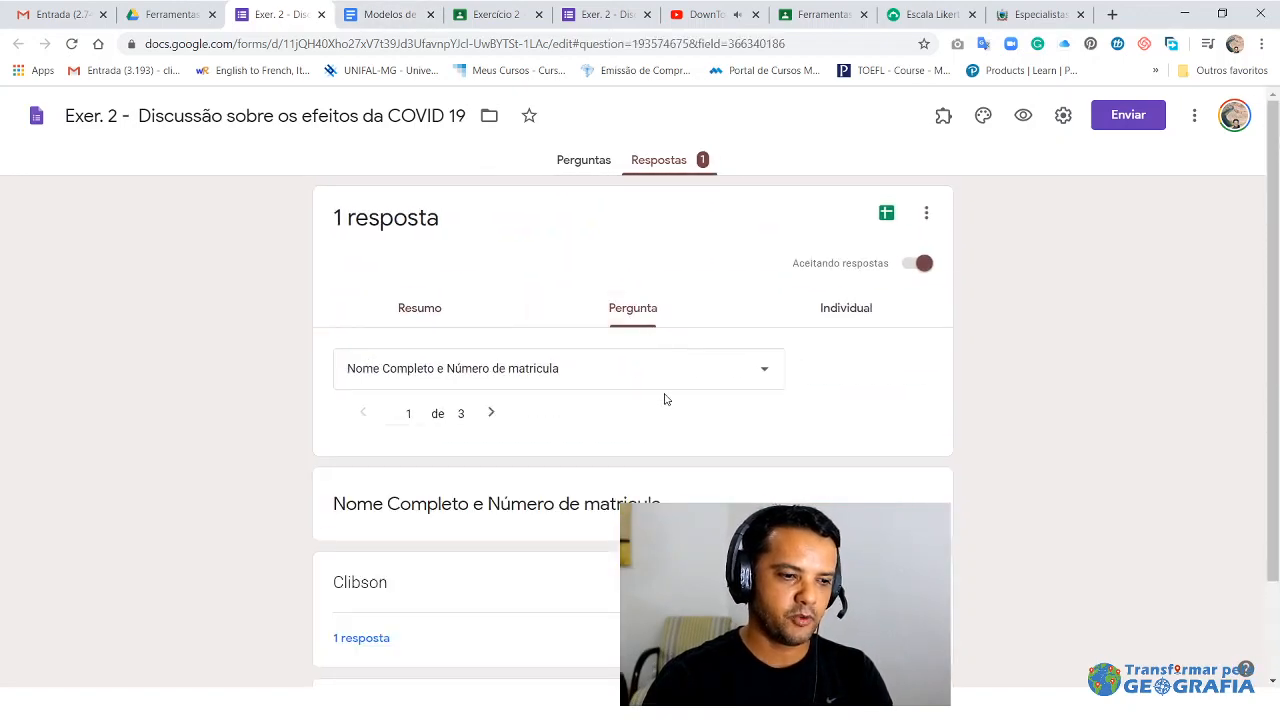
scroll(663, 405, "down", 1)
scroll(663, 411, "up", 1)
left_click(839, 312)
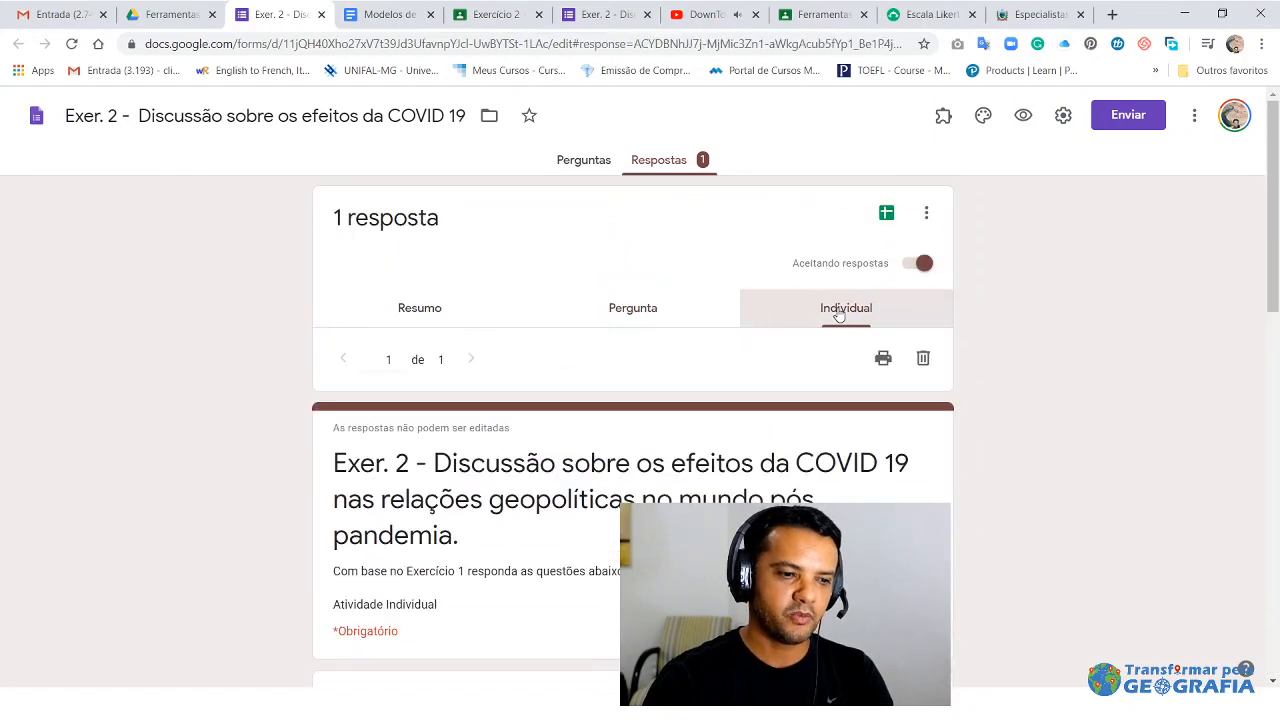
scroll(658, 460, "down", 4)
scroll(658, 460, "down", 6)
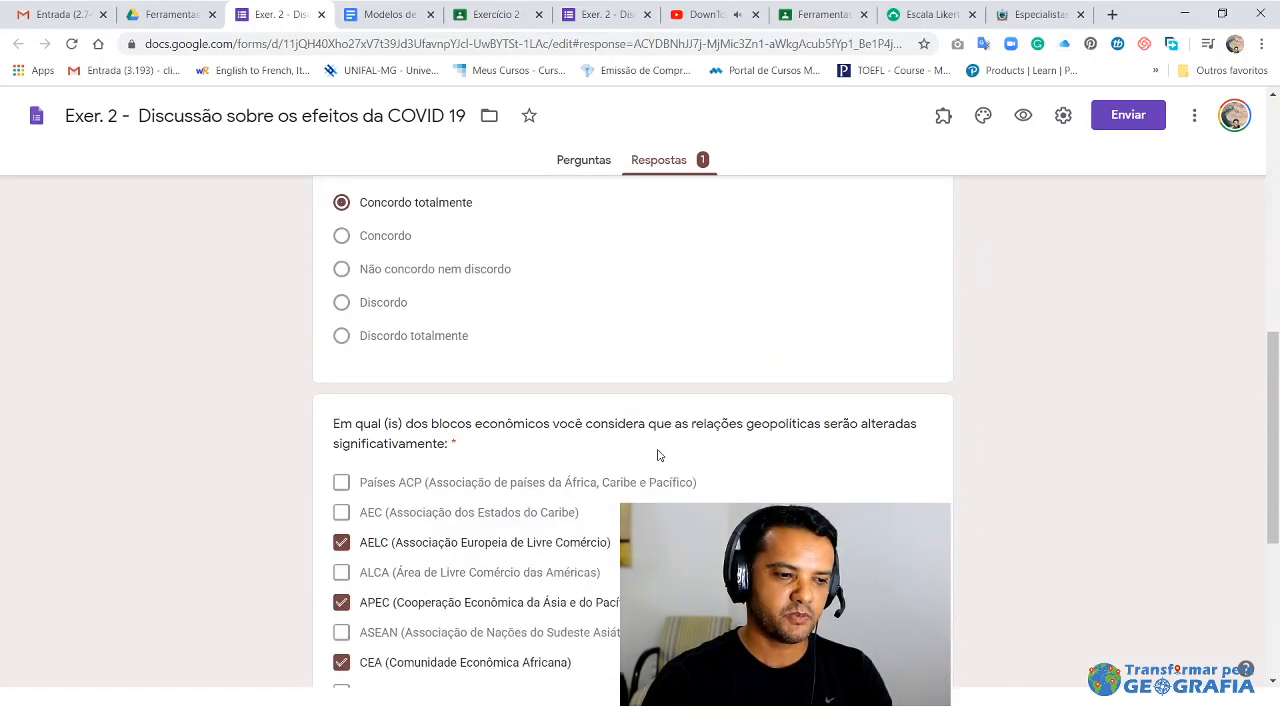
scroll(657, 452, "up", 10)
scroll(660, 455, "down", 2)
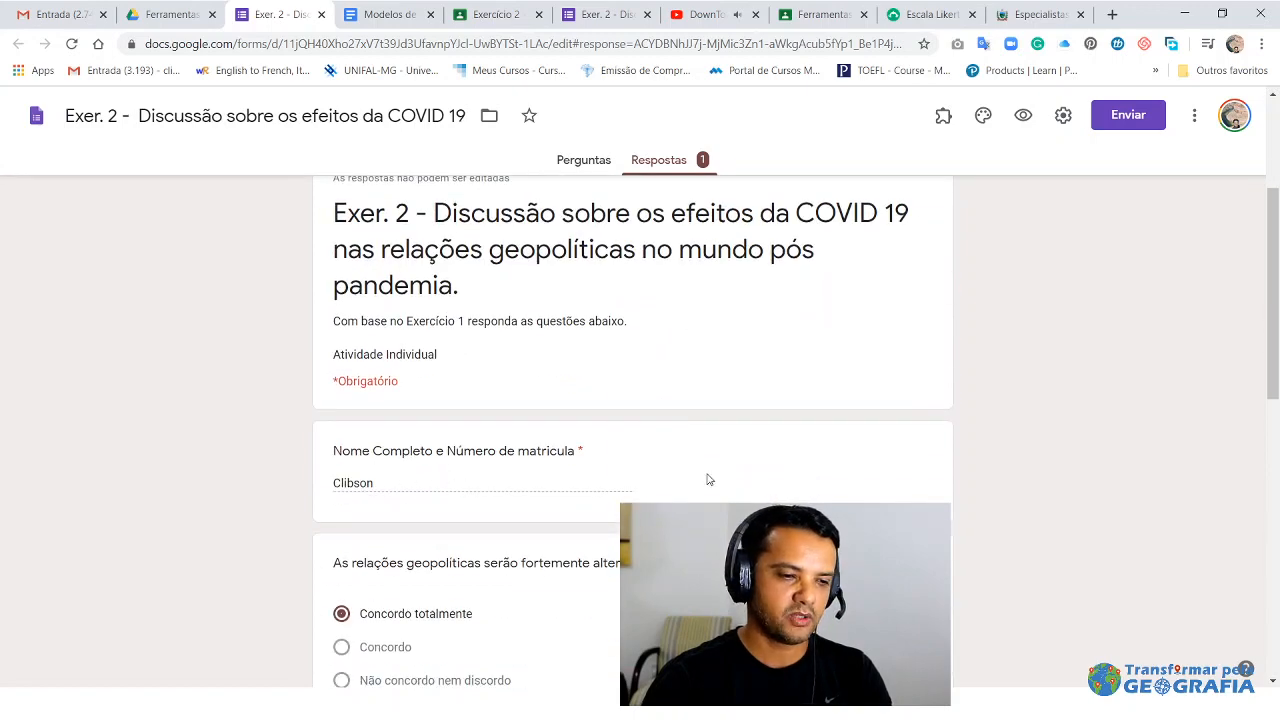
scroll(690, 440, "up", 3)
- Return to the responses grouped by question and view the answers to the second question, on changes in geopolitical relations
left_click(630, 312)
scroll(635, 332, "down", 1)
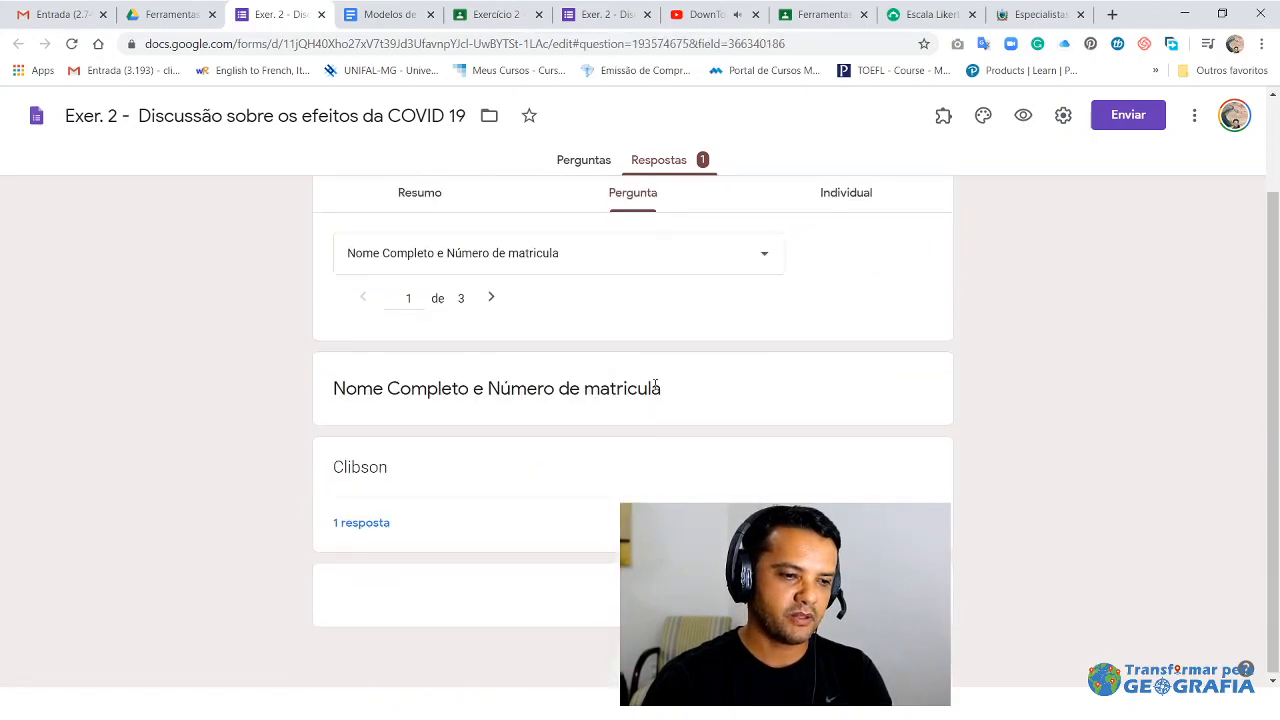
scroll(597, 326, "up", 1)
left_click(492, 414)
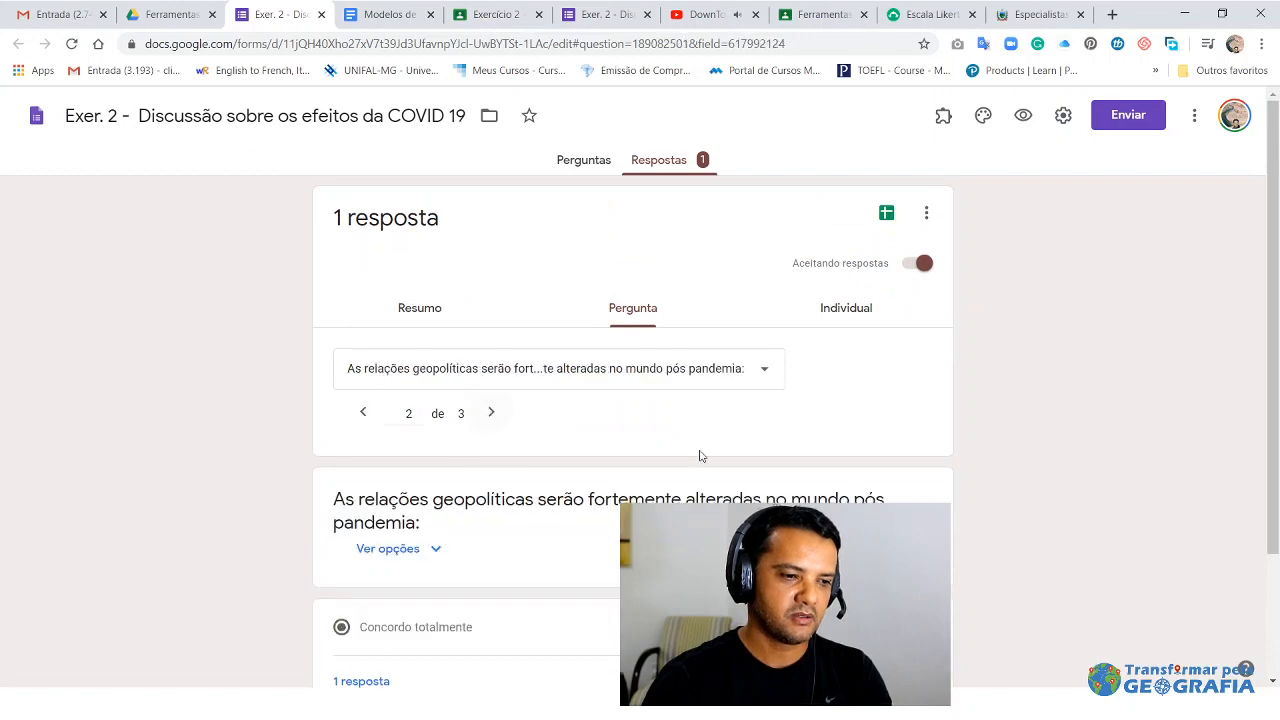
scroll(720, 460, "down", 2)
scroll(741, 462, "up", 2)
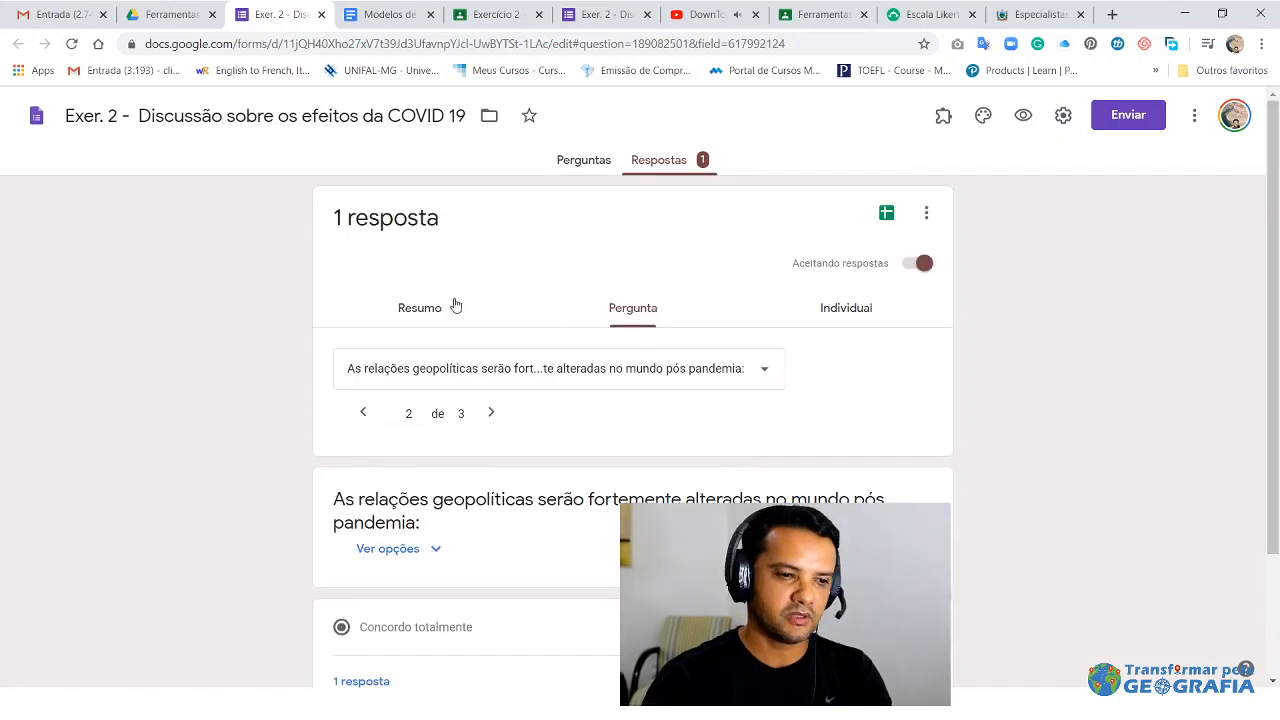
- Return to the response summary and create a new spreadsheet to collect the form's responses
left_click(410, 318)
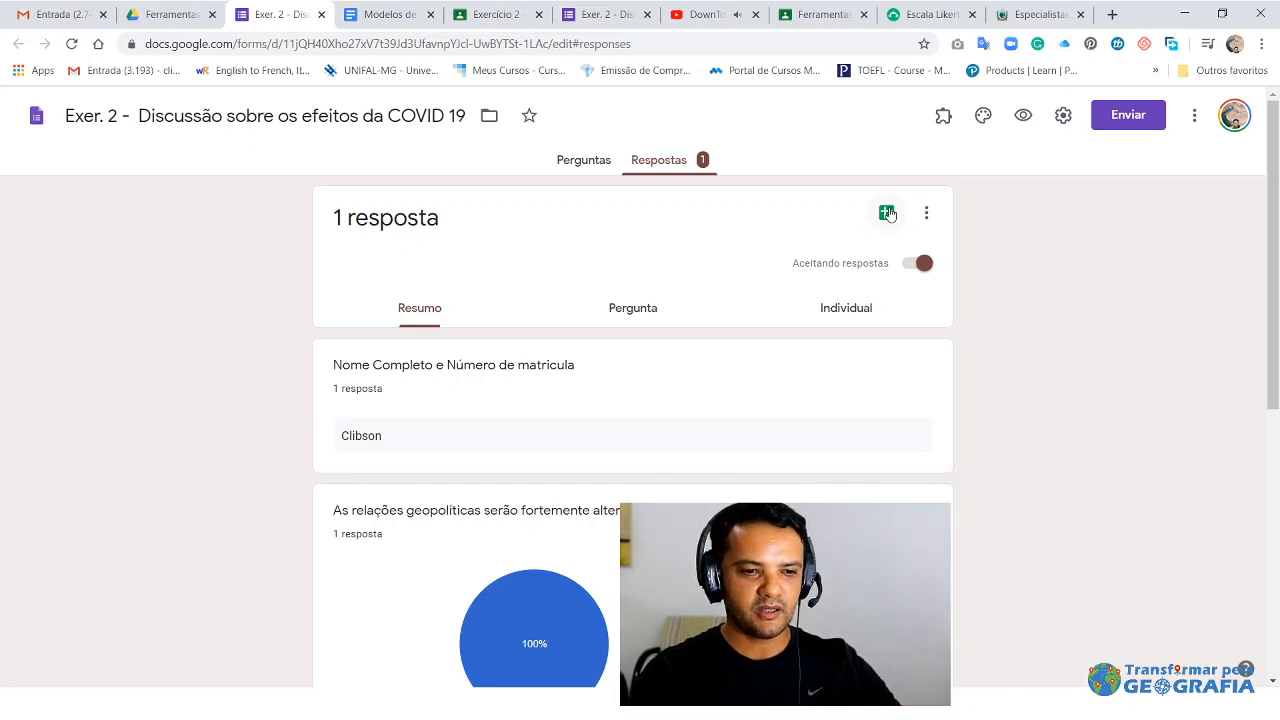
left_click(886, 214)
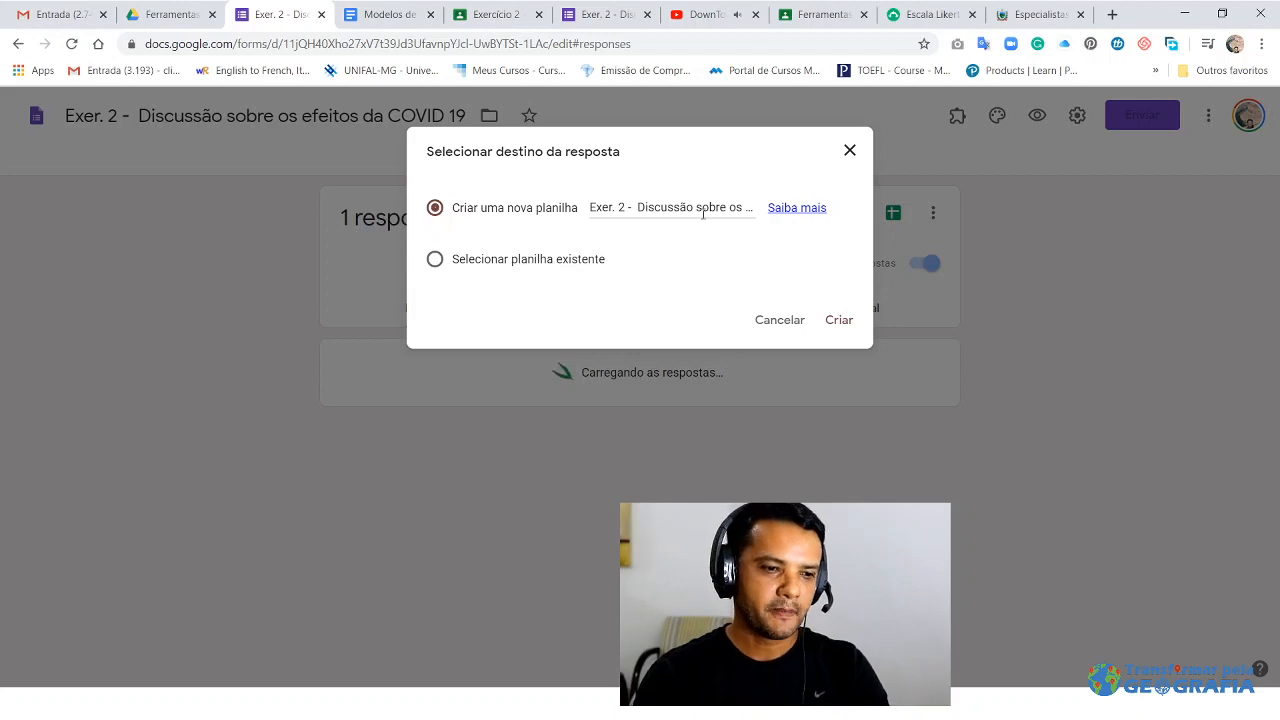
left_click(840, 321)
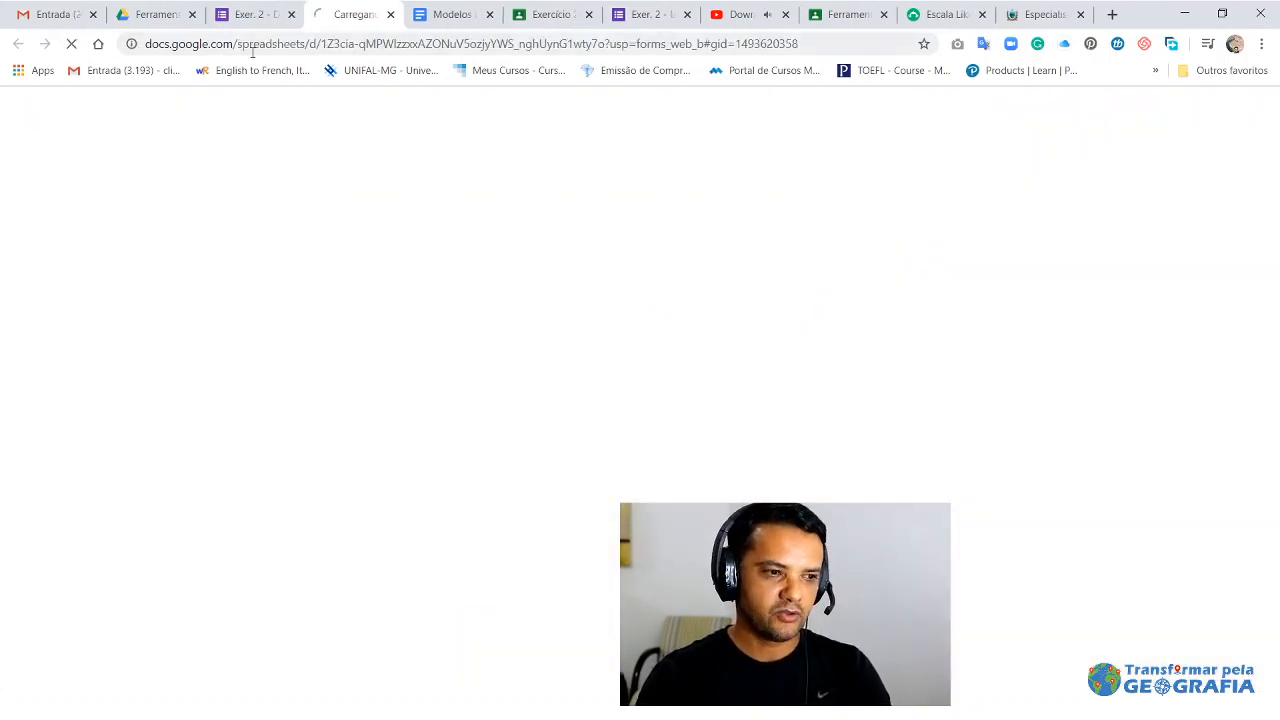
- Switch to the class folder in Google Drive and open the spreadsheet Exer. 2 - Discussão sobre os efeitos da COVID 19 (respostas)
left_click(158, 16)
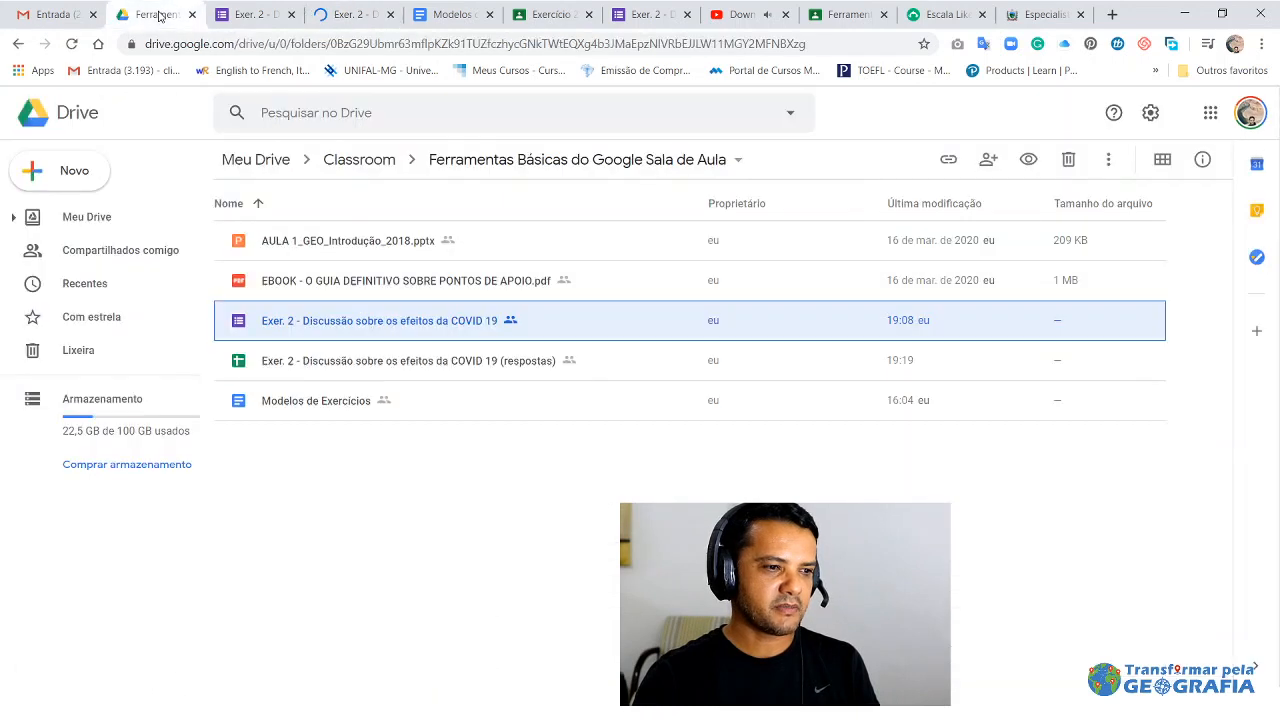
left_click(310, 363)
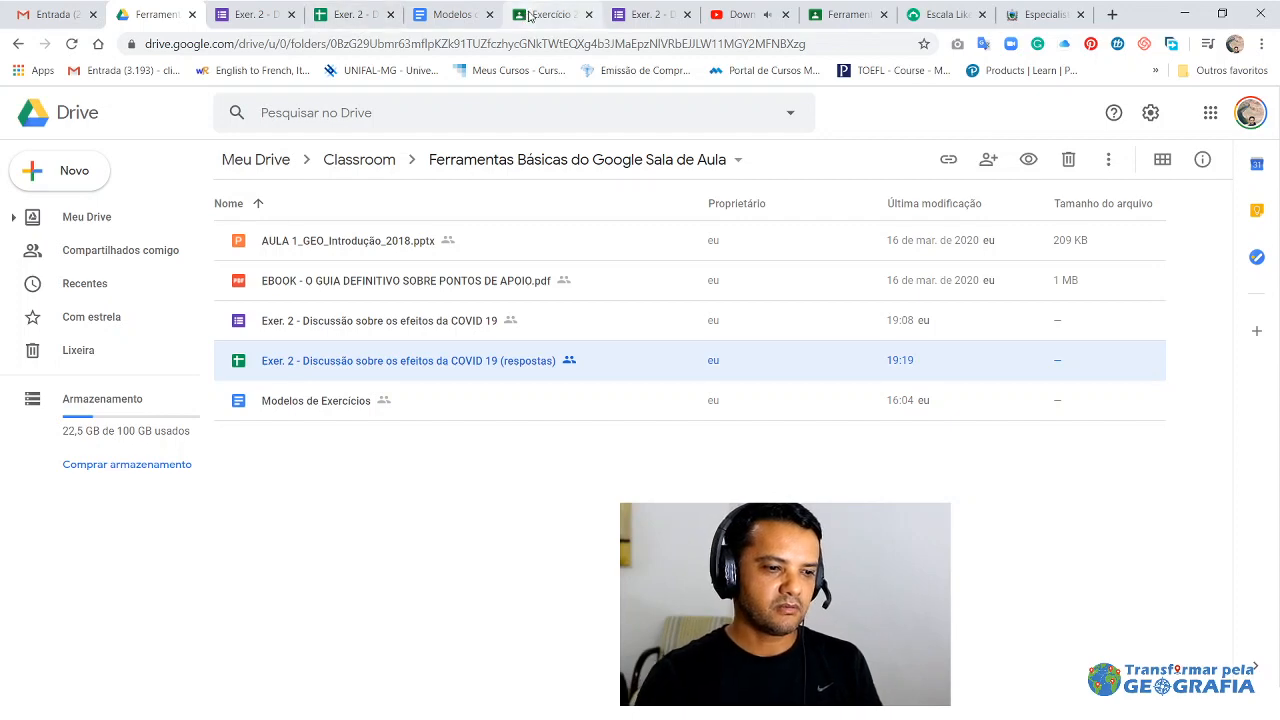
double_click(391, 360)
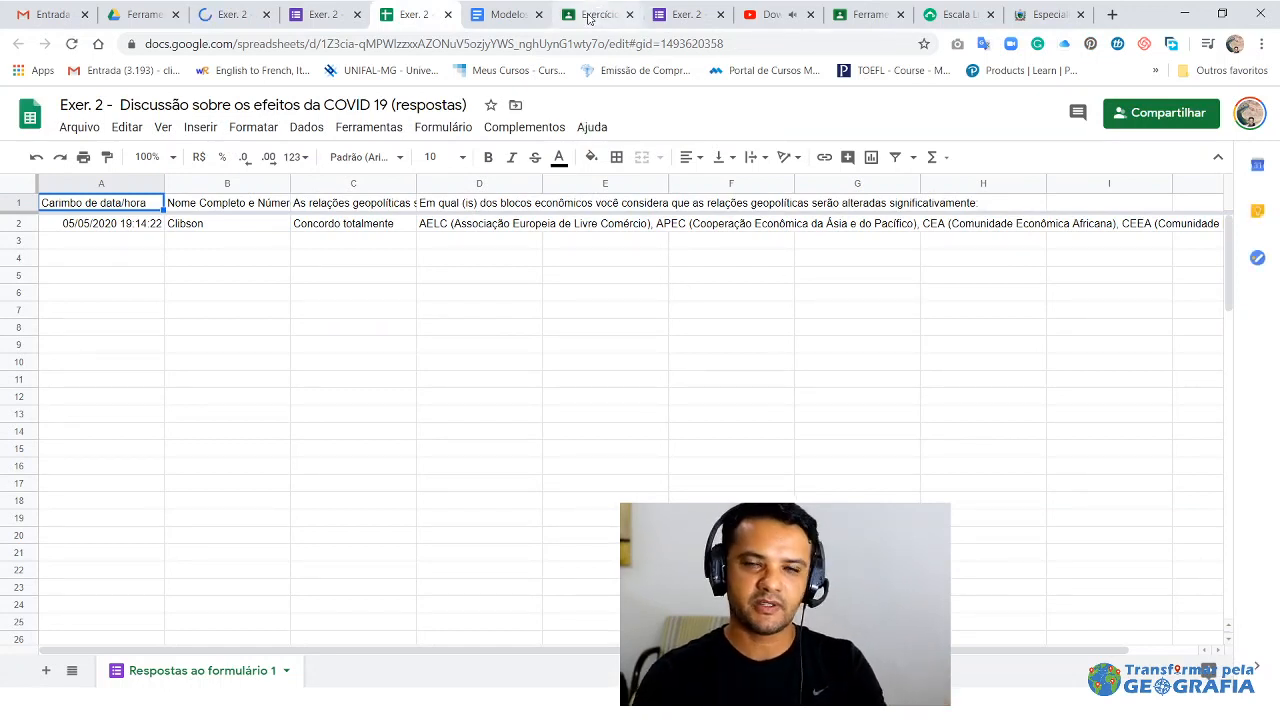
- Switch to Google Classroom, return to the class's activities list, and open the student work page of Exercício 1
left_click(590, 16)
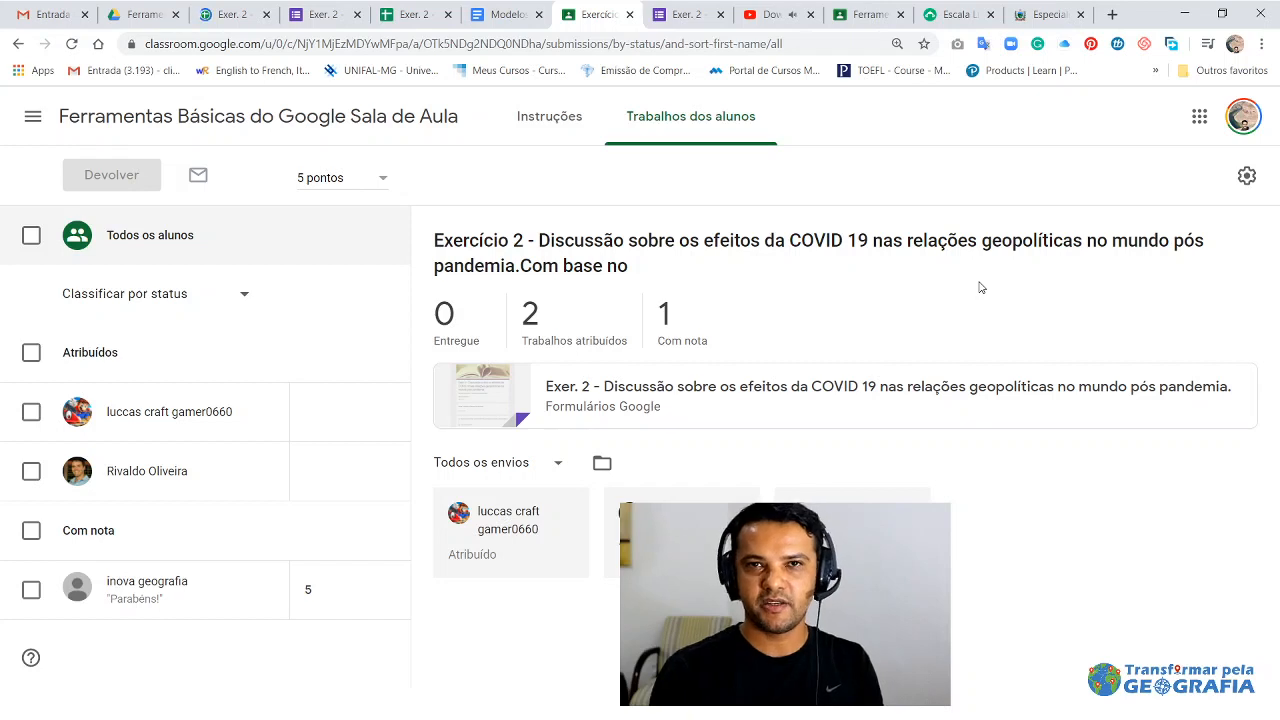
left_click(390, 126)
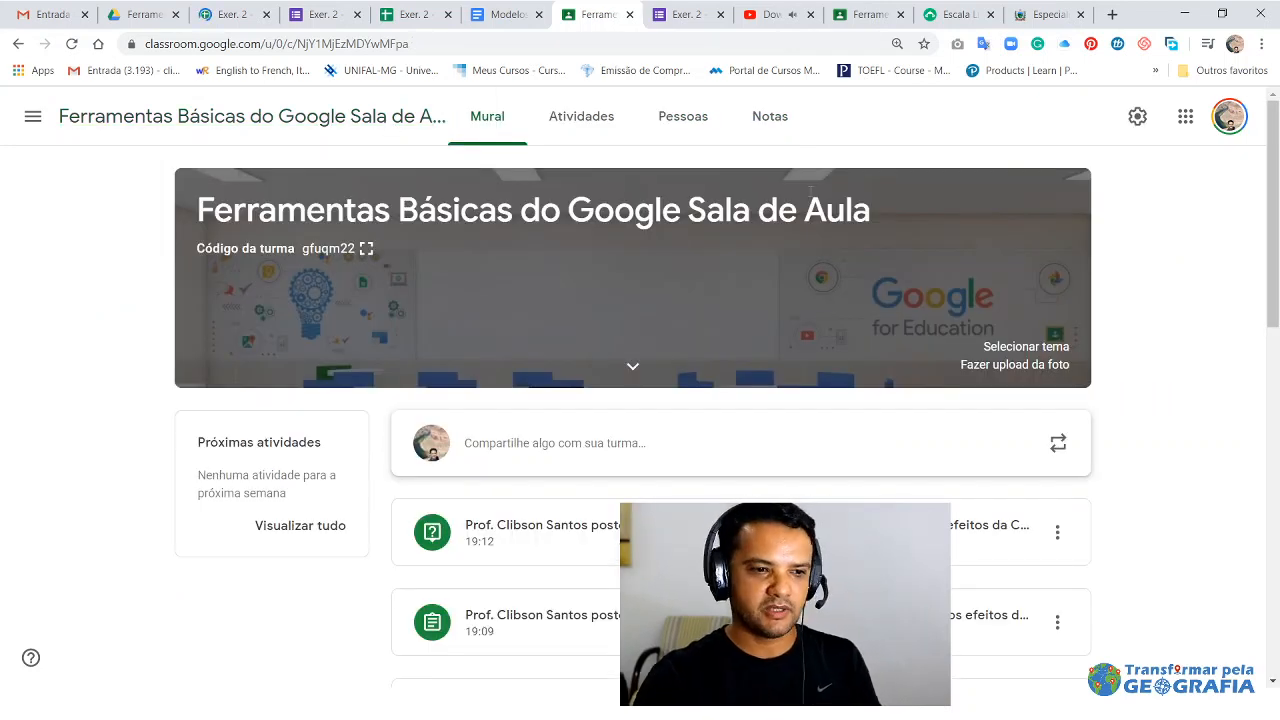
left_click(604, 124)
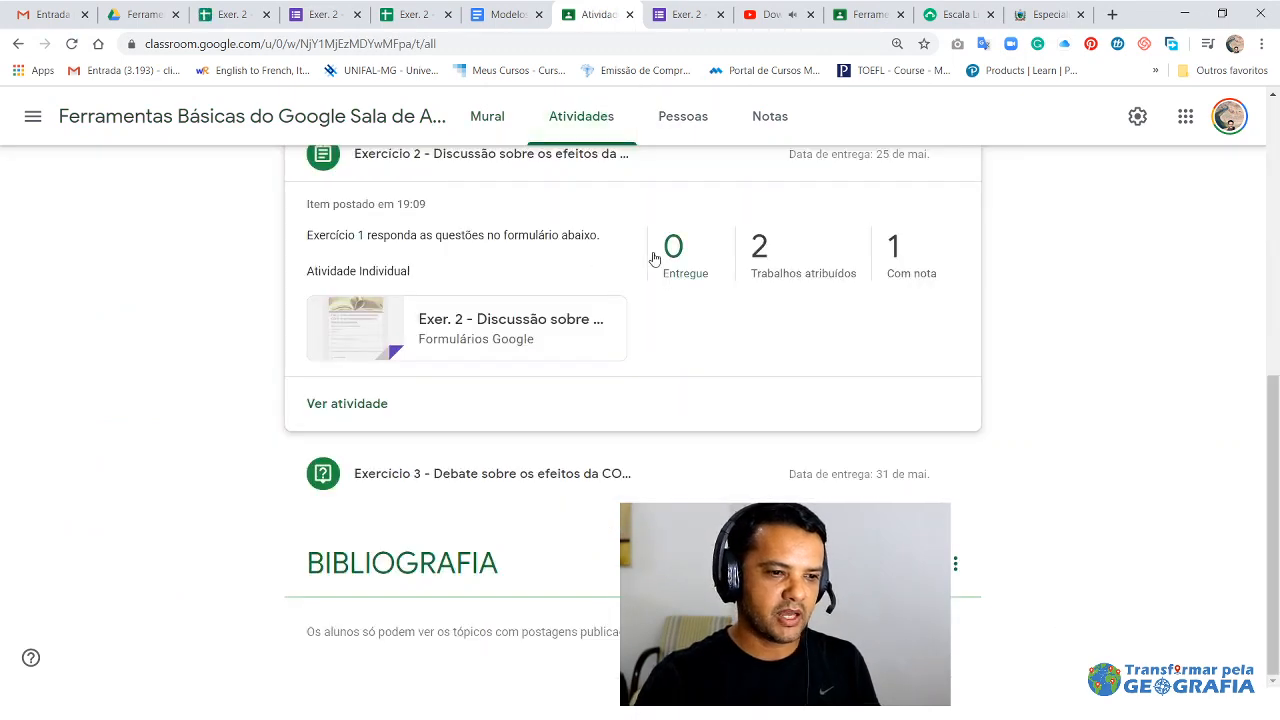
scroll(654, 260, "up", 5)
scroll(590, 380, "down", 2)
left_click(560, 345)
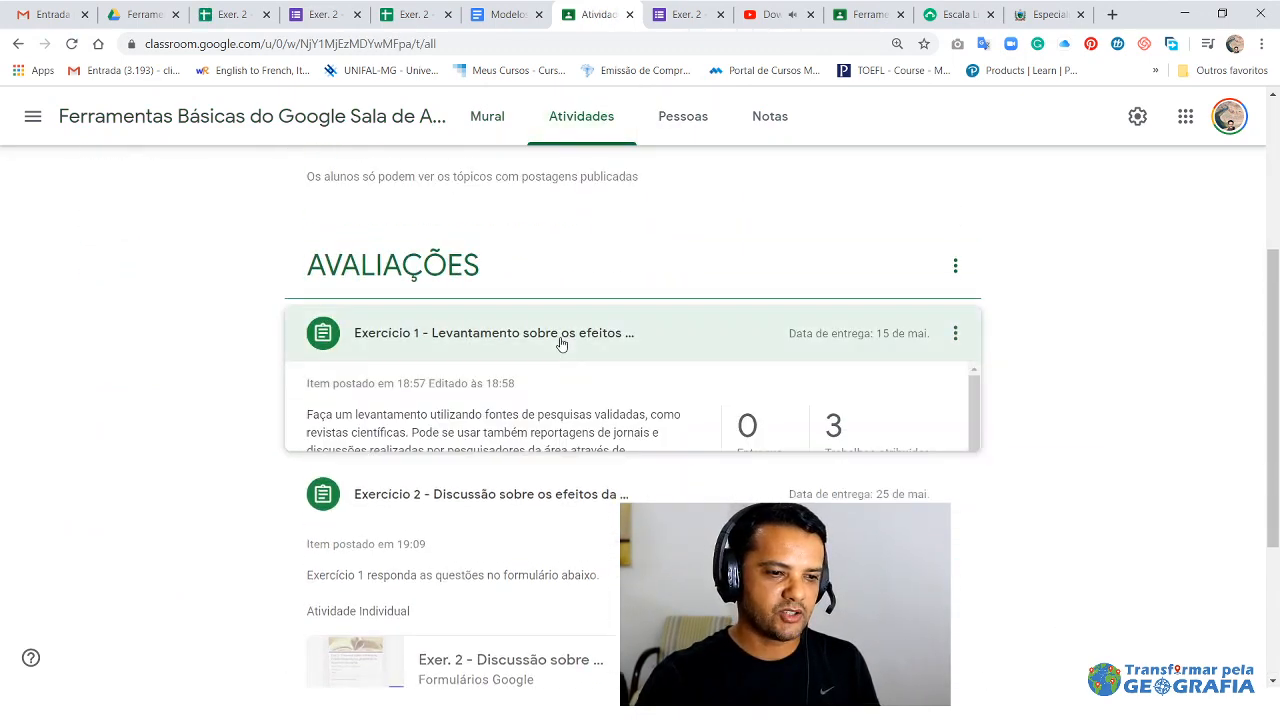
scroll(946, 417, "down", 2)
scroll(401, 574, "down", 3)
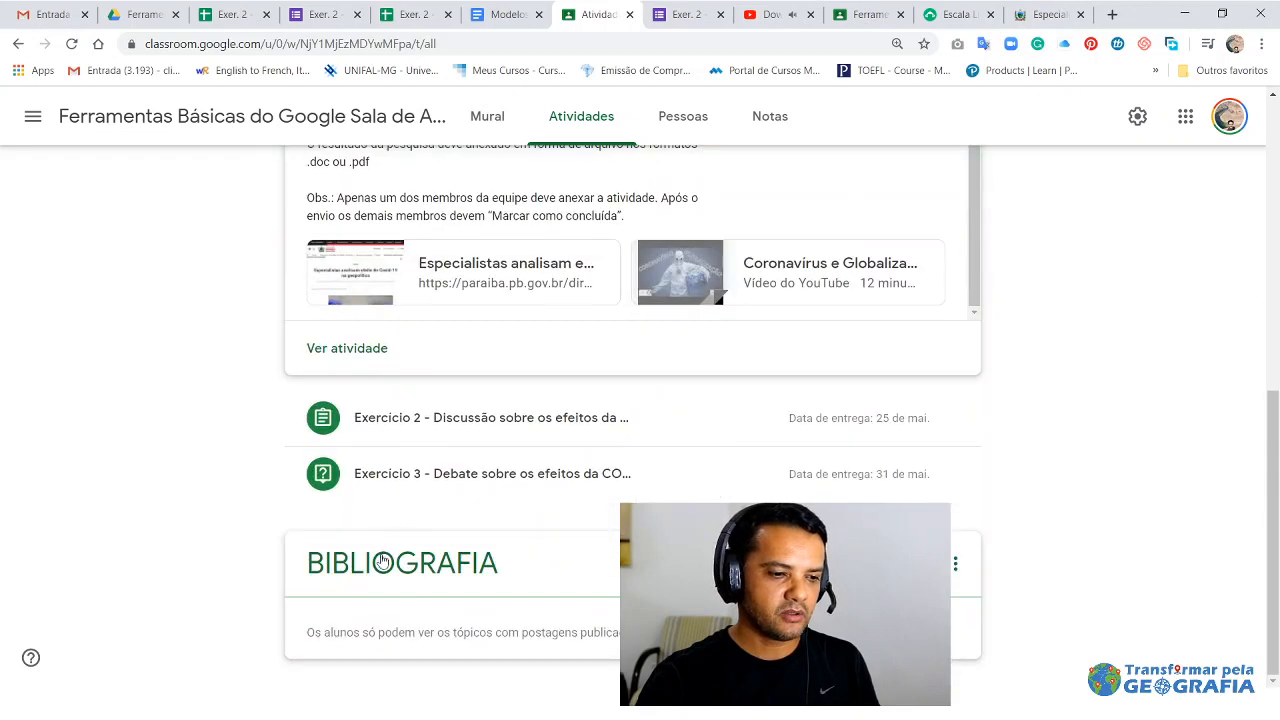
left_click(349, 351)
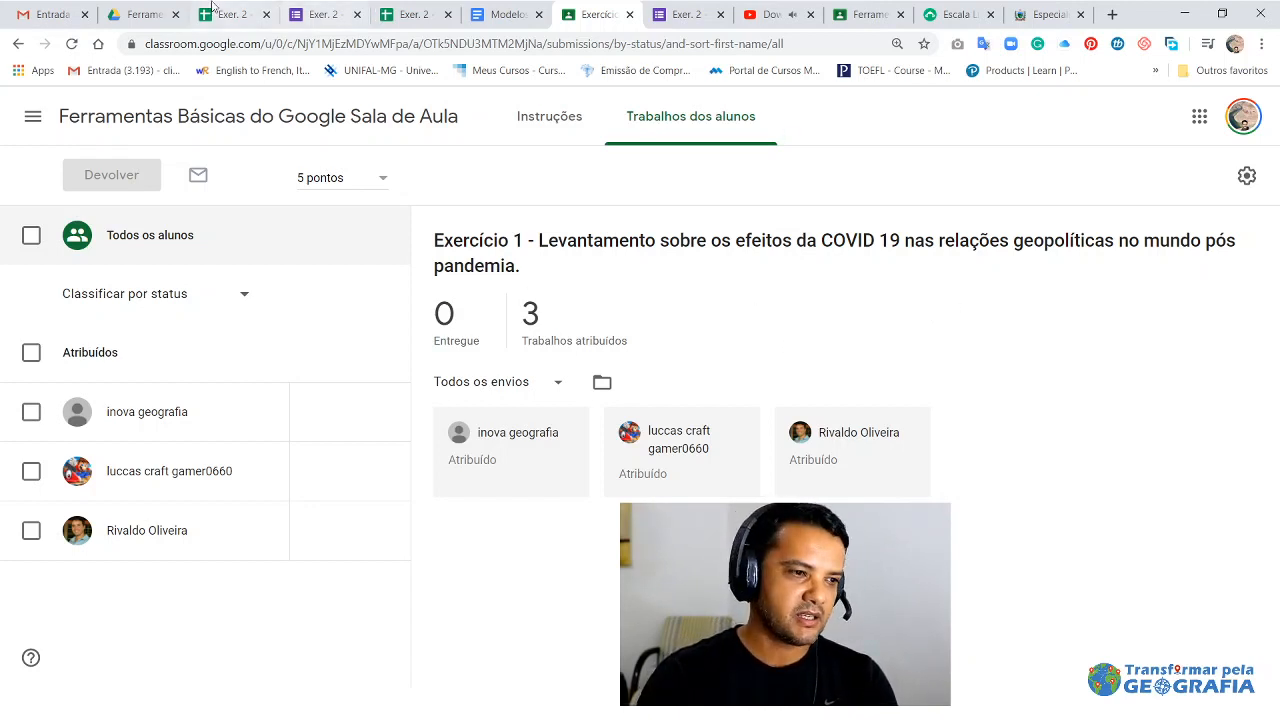
- Show the class folder in Google Drive, and return to the Classroom activities list and collapse Exercício 1's details
left_click(145, 14)
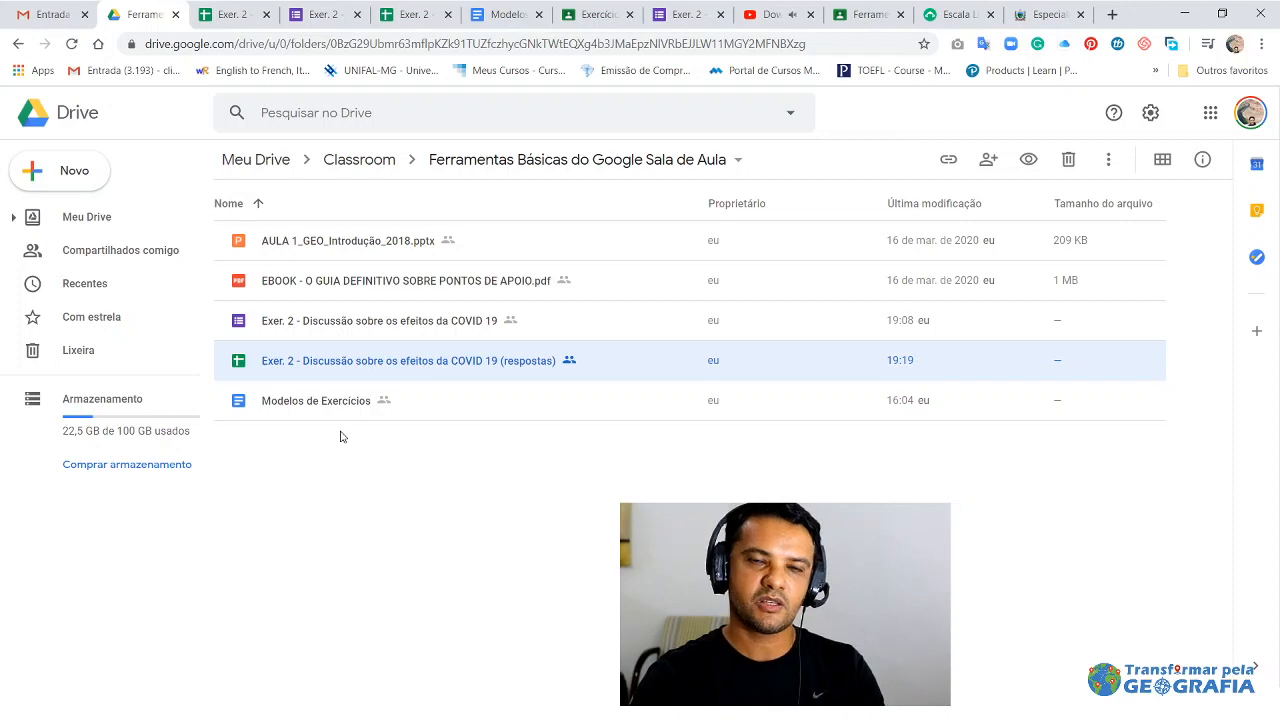
left_click(596, 14)
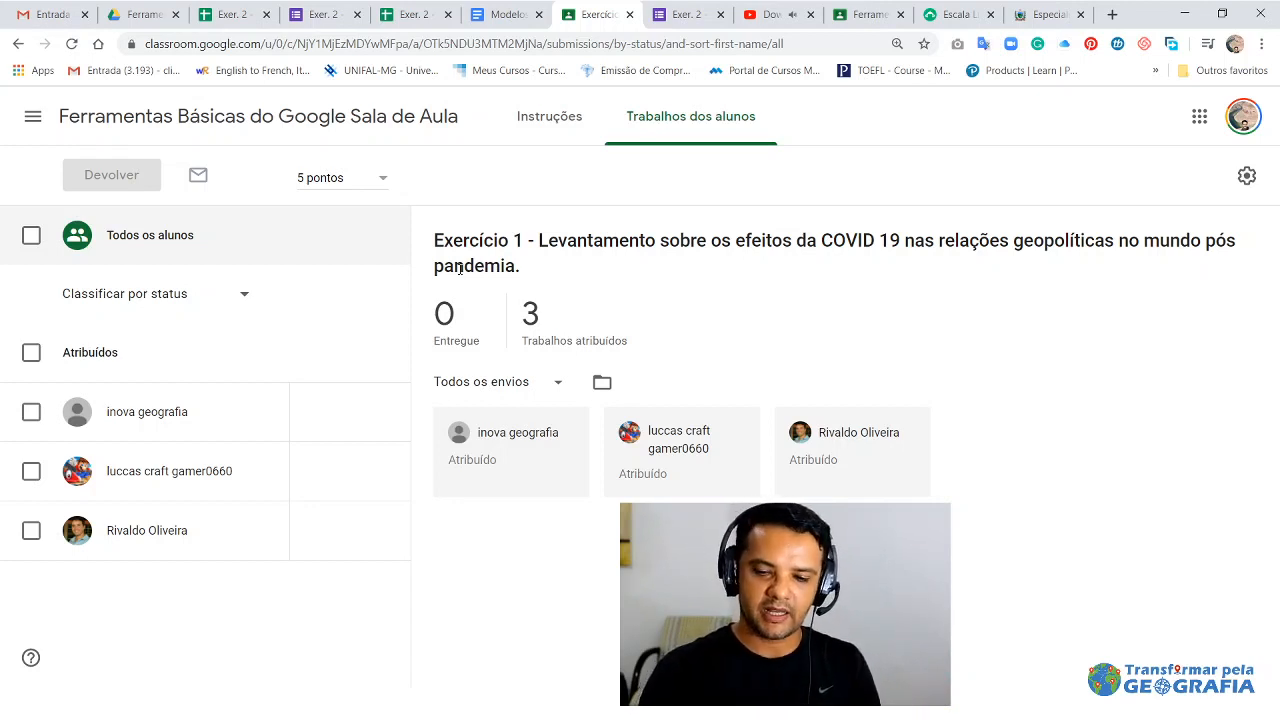
left_click(330, 120)
left_click(614, 126)
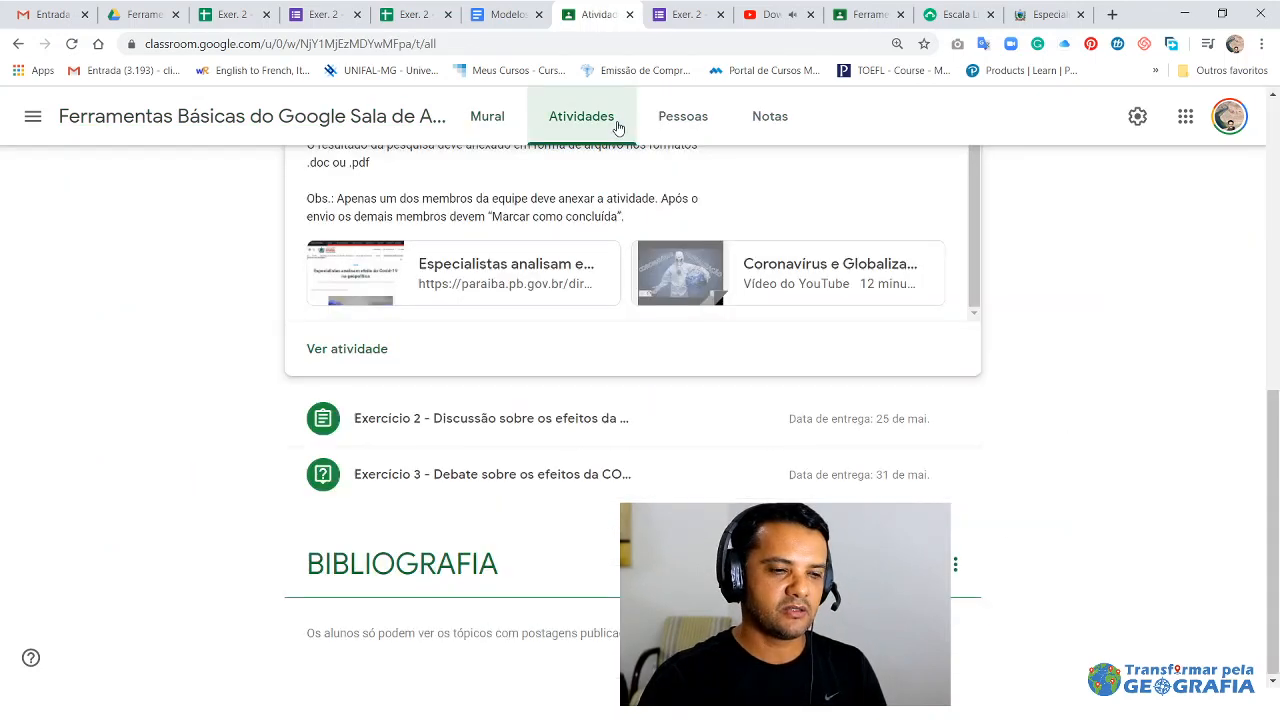
scroll(1057, 297, "up", 3)
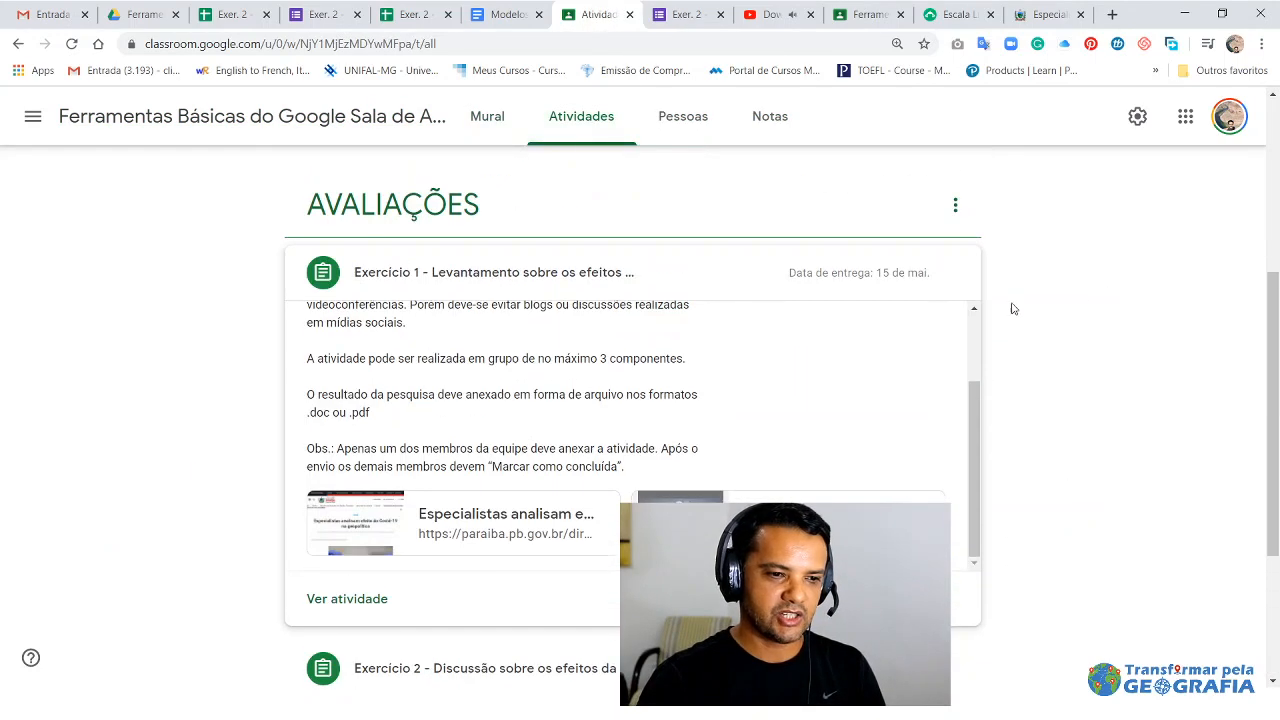
left_click(560, 282)
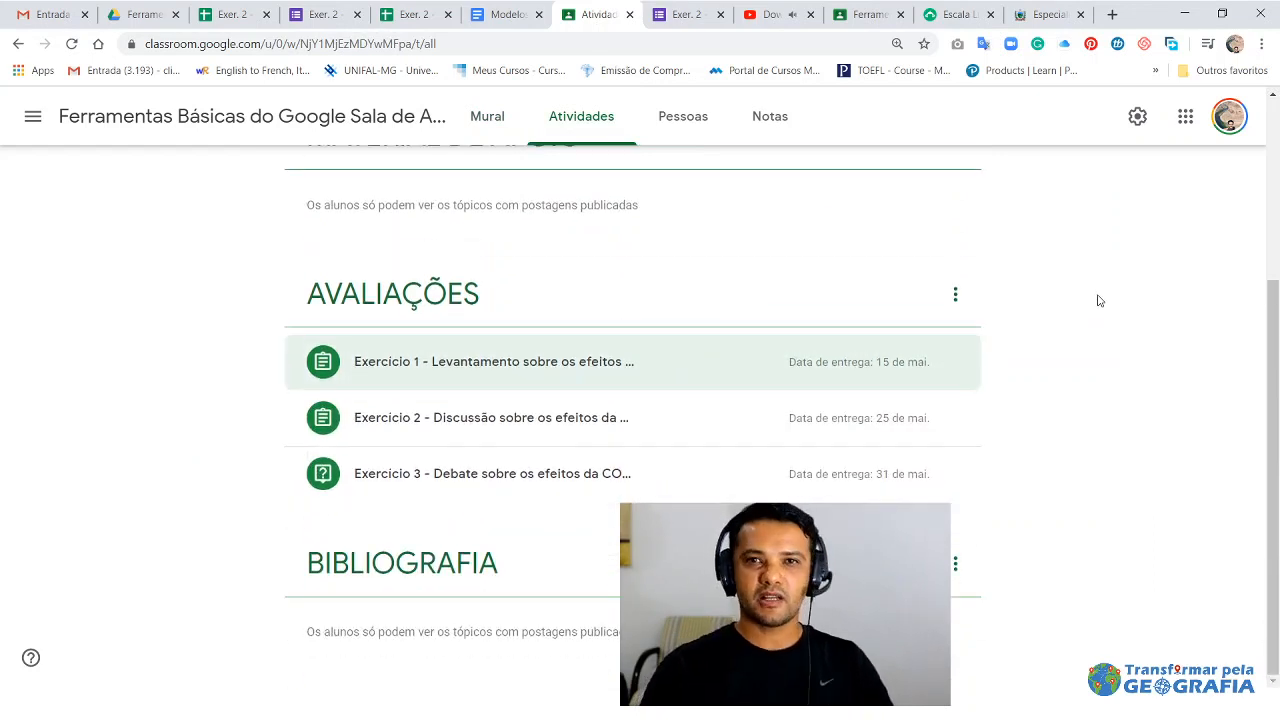